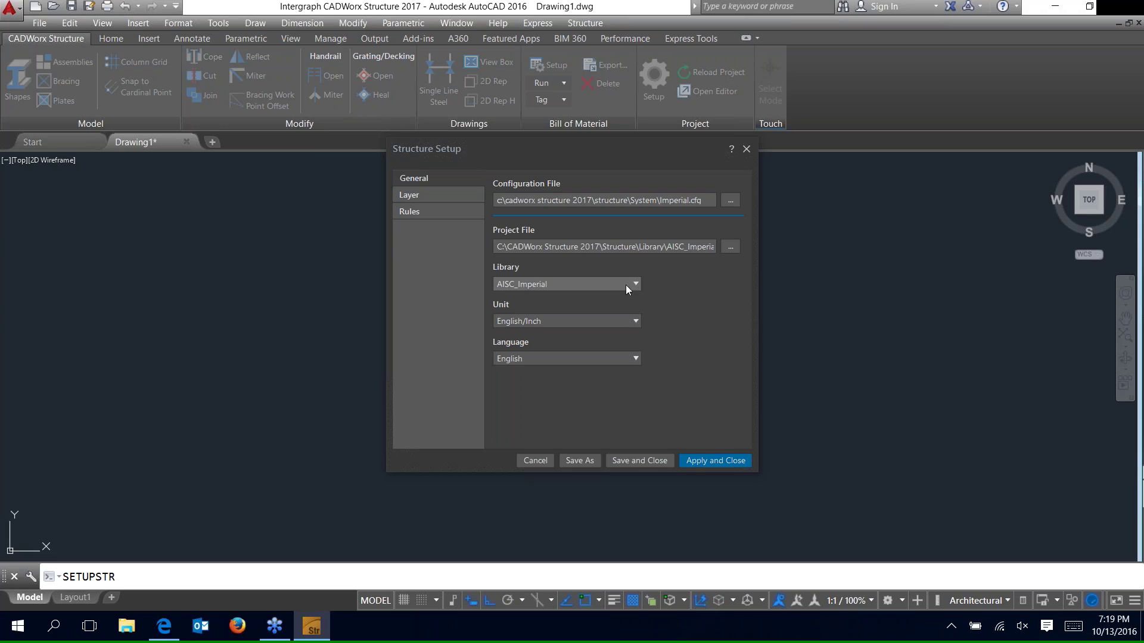
# - Choose the AISC_Imperial library in the structure setup, review the coping and bracing rules, and apply the setup
pyautogui.click(590, 284)
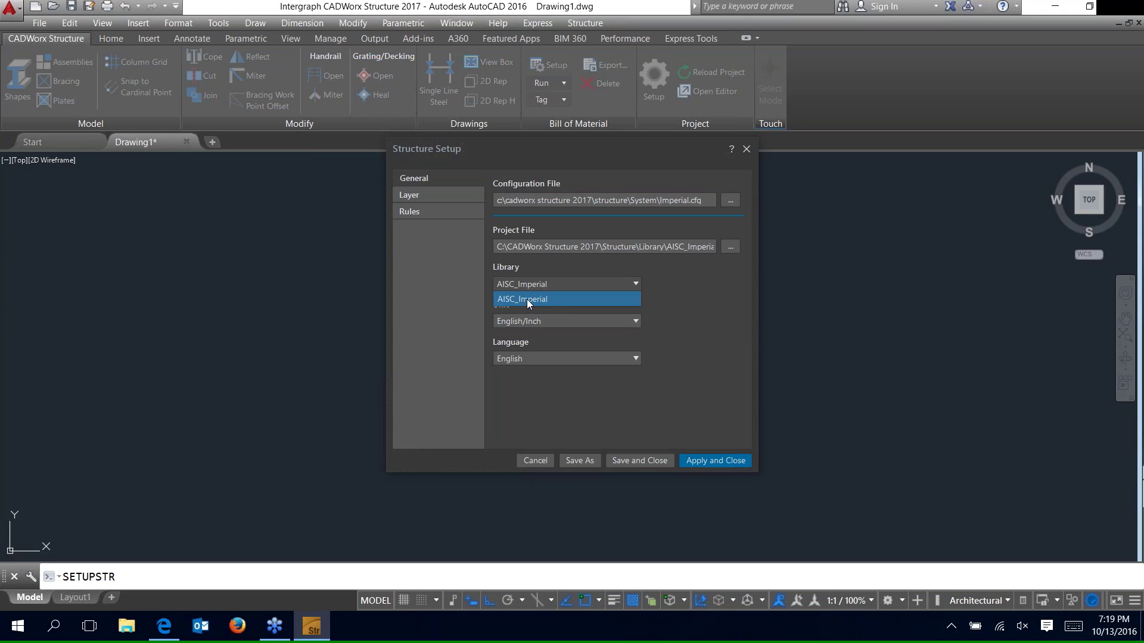
pyautogui.click(527, 299)
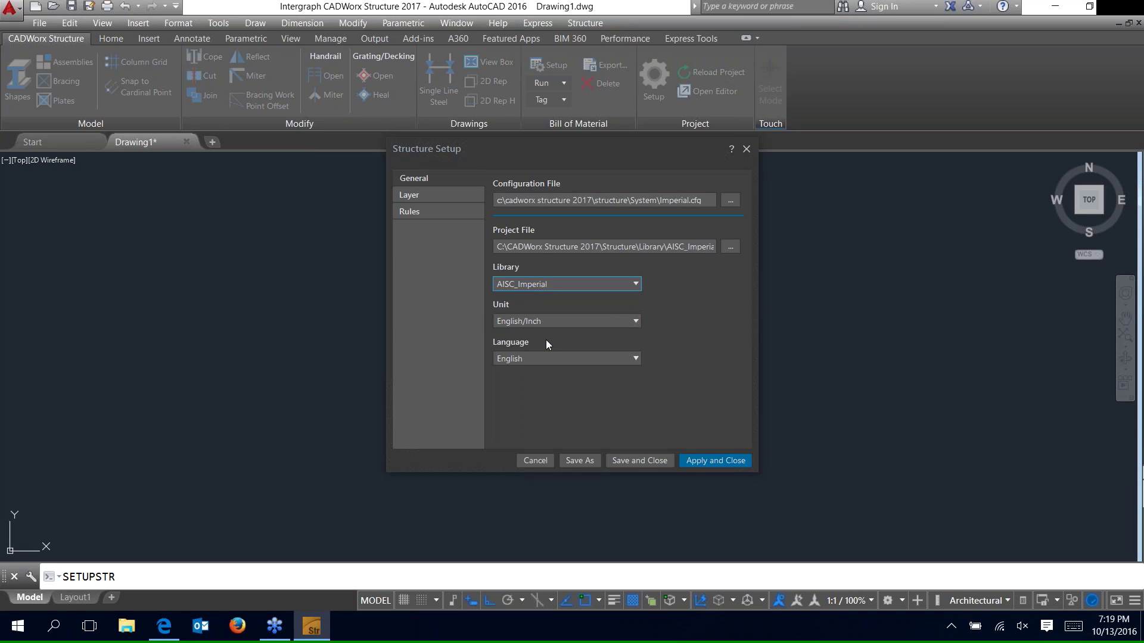
pyautogui.click(428, 212)
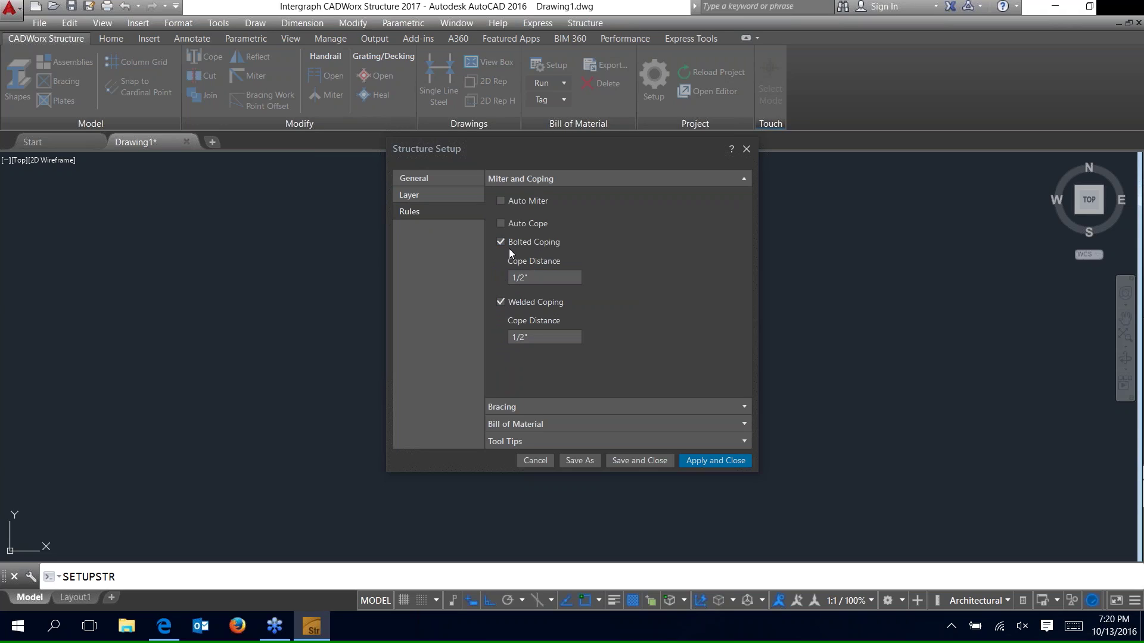
pyautogui.click(536, 277)
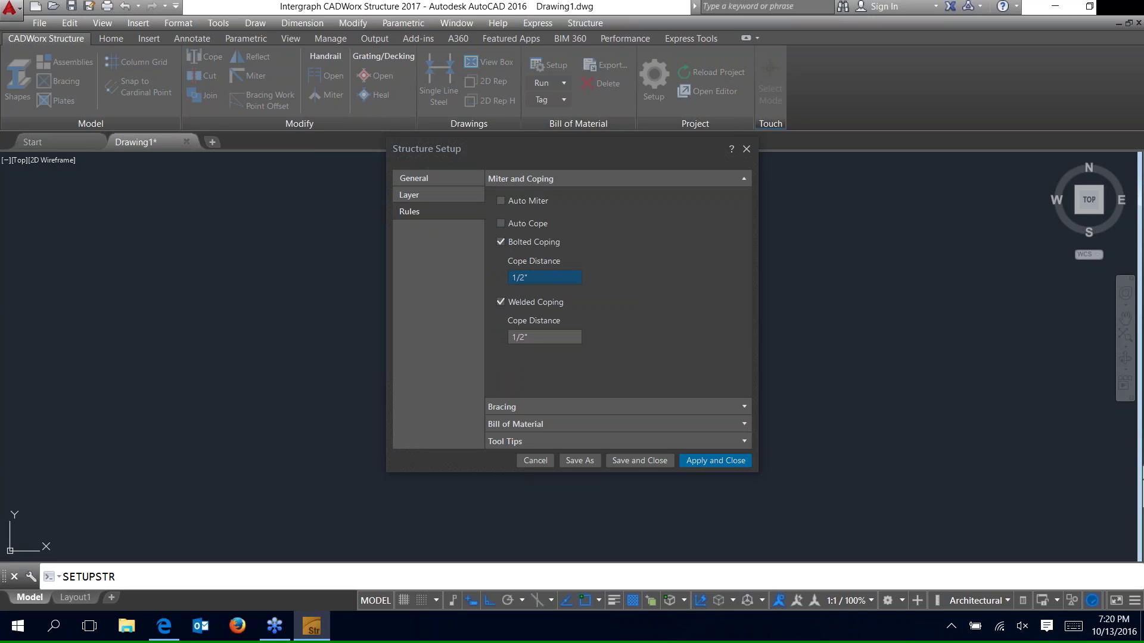
pyautogui.click(511, 406)
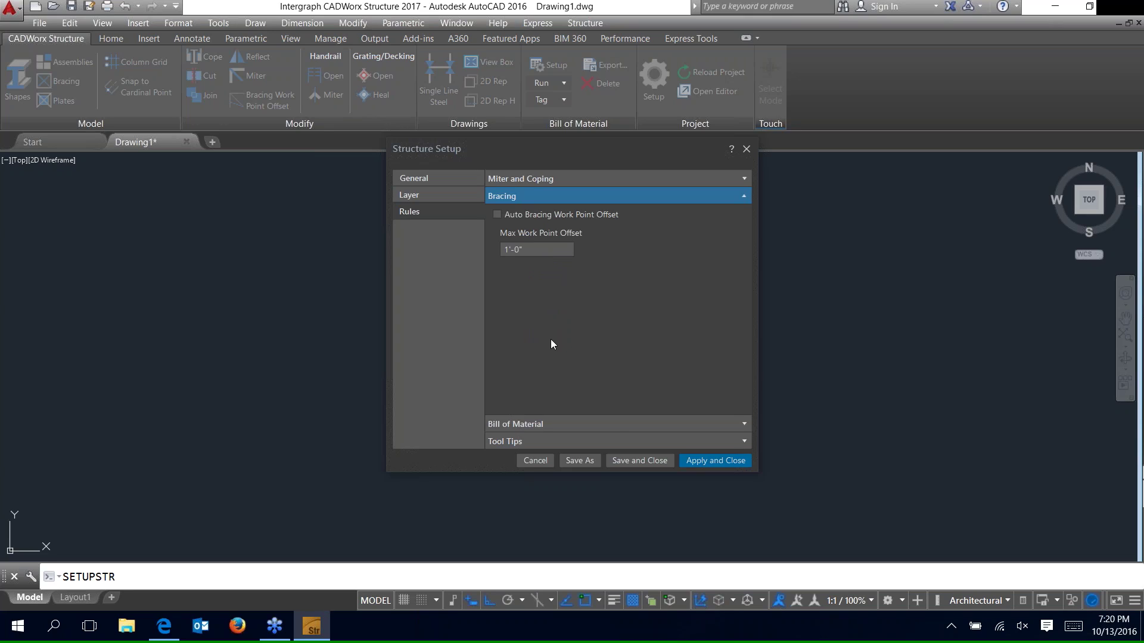
pyautogui.click(695, 460)
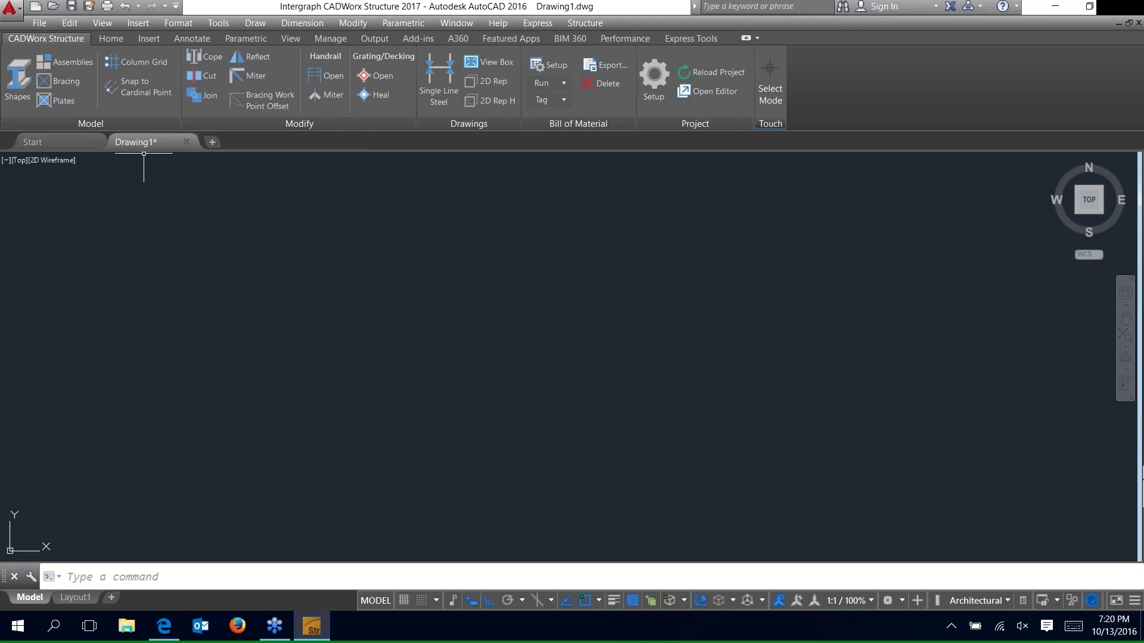
# - Start a column grid with vertical lines A and B, setting B's column-to-column distance to 10'
pyautogui.click(131, 63)
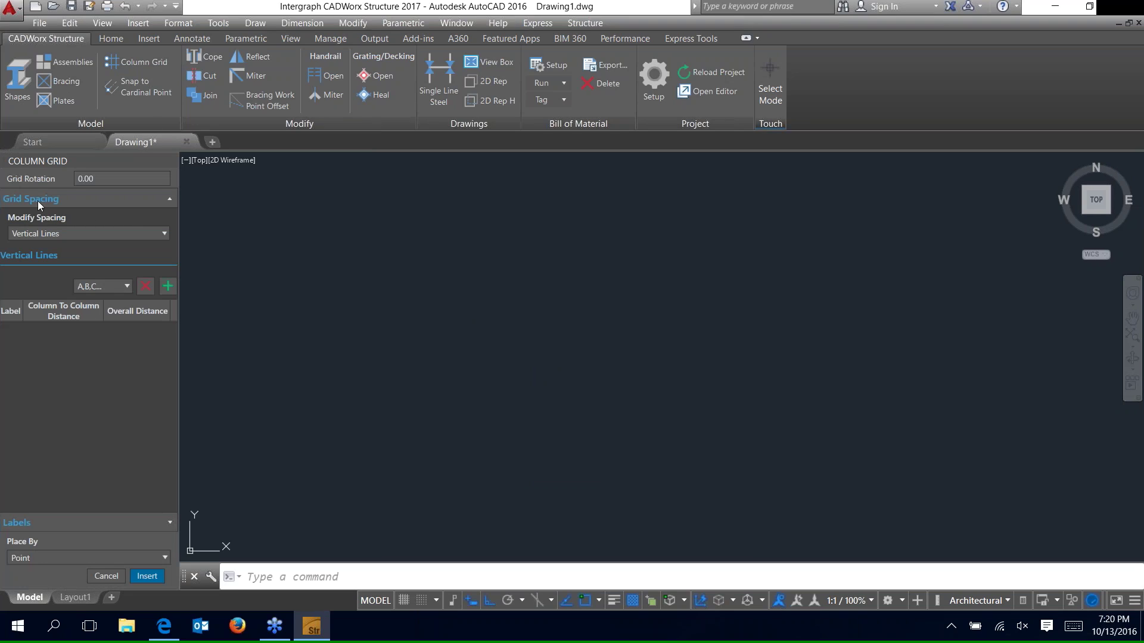
pyautogui.click(125, 233)
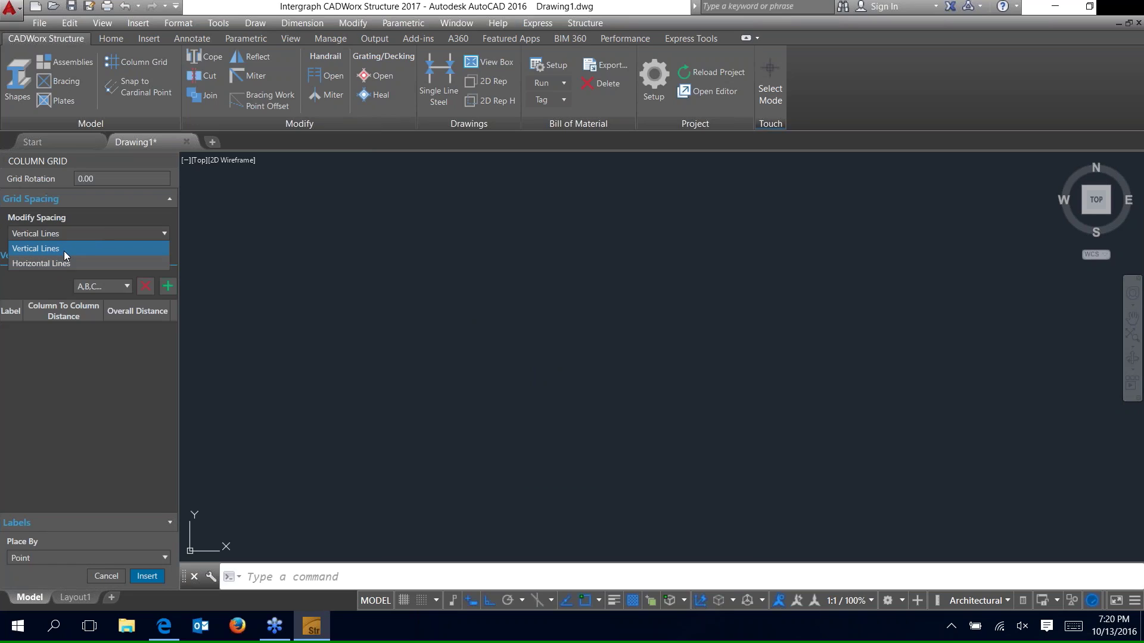
pyautogui.click(76, 271)
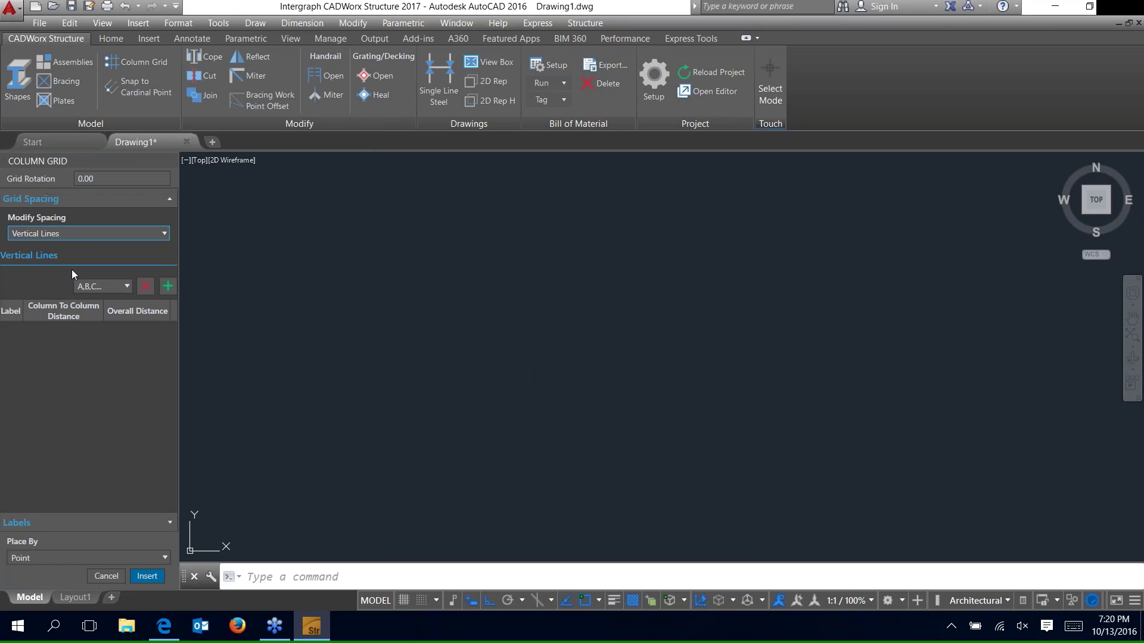
pyautogui.click(168, 288)
pyautogui.click(168, 287)
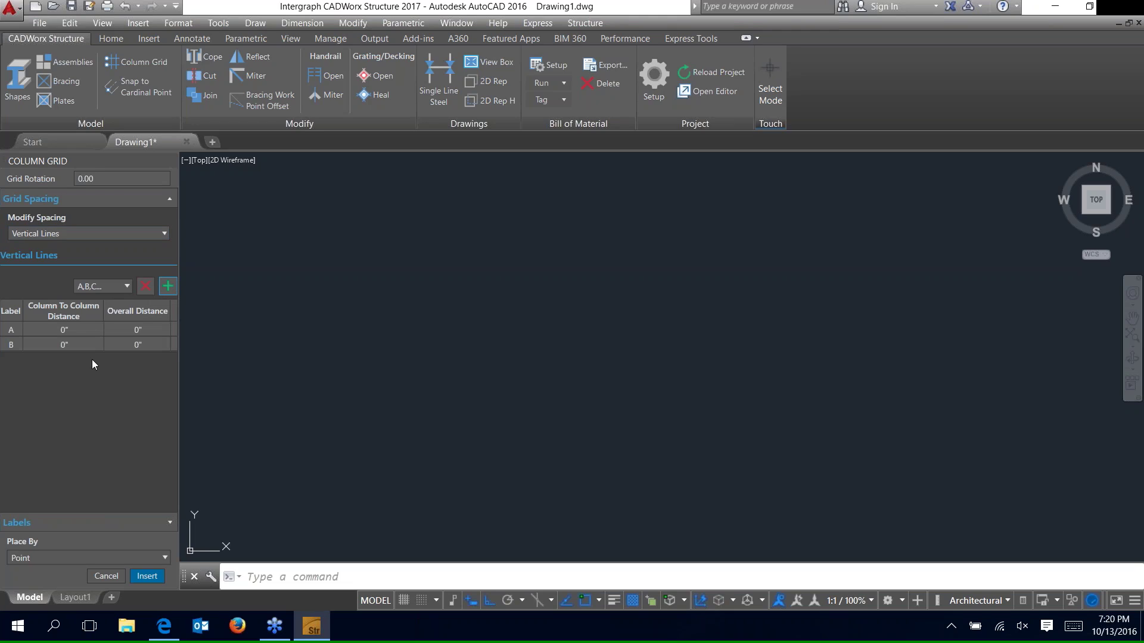
pyautogui.click(70, 331)
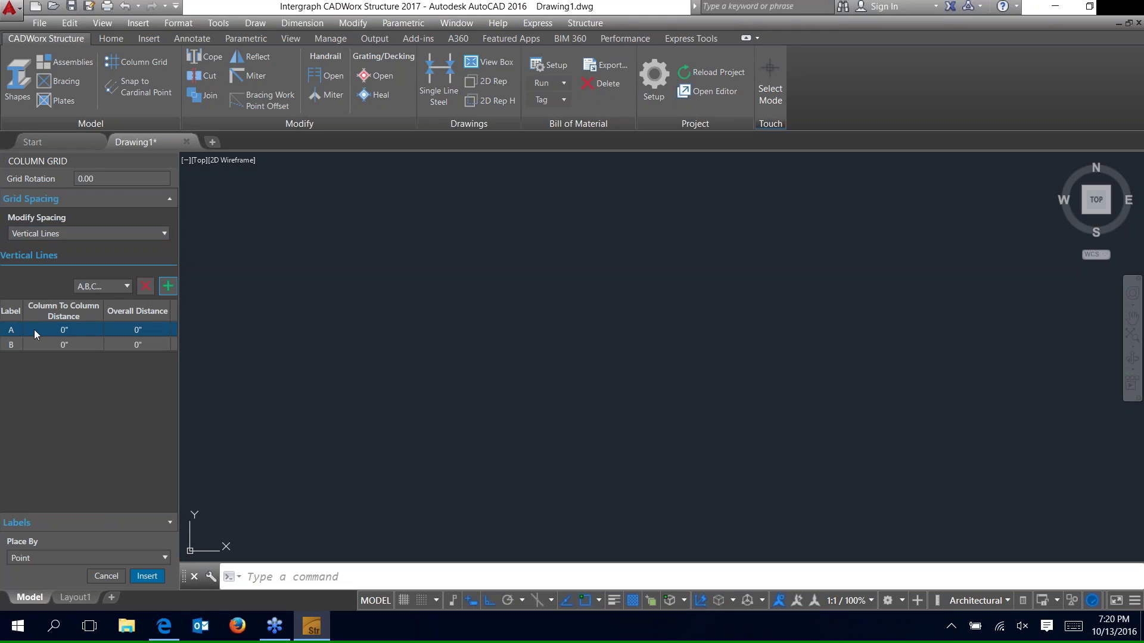
pyautogui.click(69, 331)
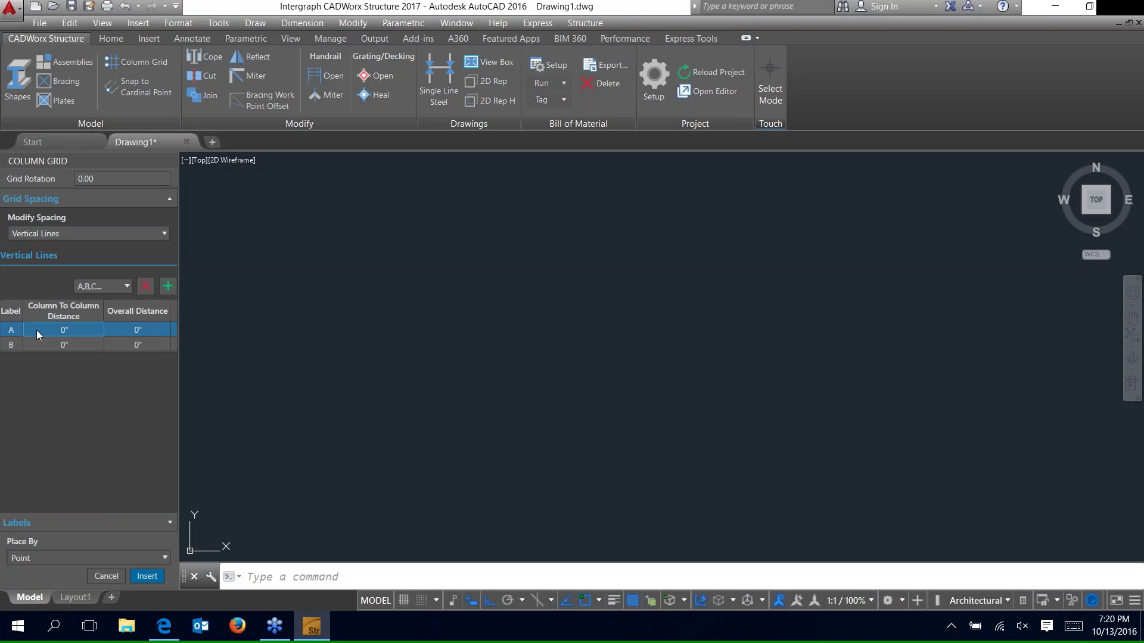
pyautogui.click(69, 348)
pyautogui.write("10'")
pyautogui.press('Return')
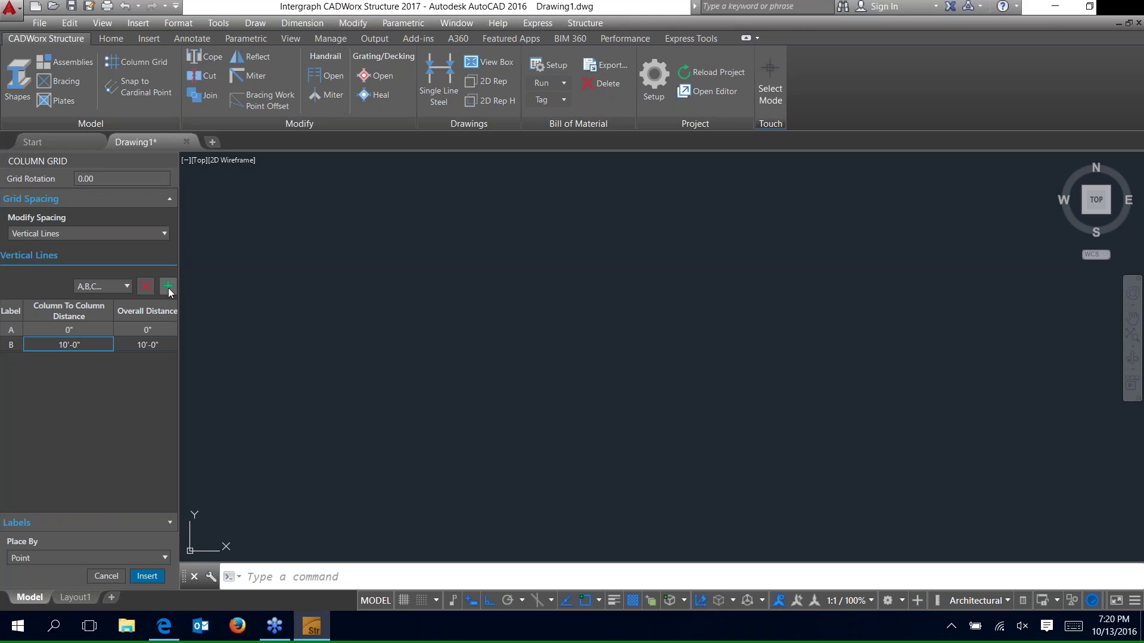
# - Add vertical grid lines C and D, each with a column-to-column distance of 15'
pyautogui.click(168, 287)
pyautogui.click(71, 358)
pyautogui.click(71, 357)
pyautogui.write("15'")
pyautogui.press('Return')
pyautogui.click(168, 286)
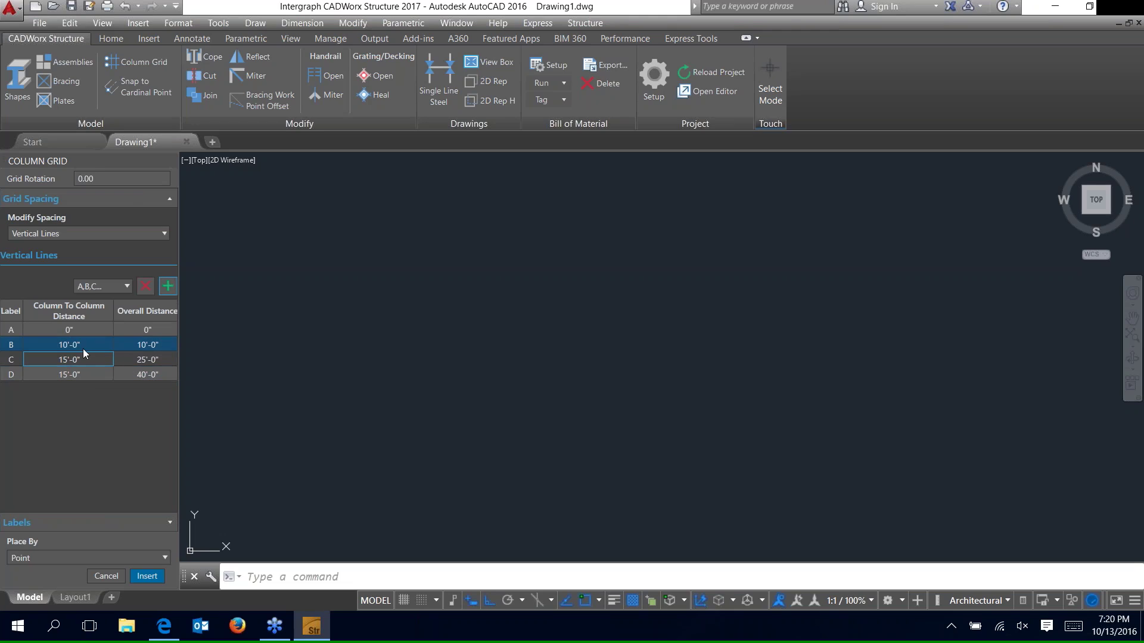
pyautogui.click(103, 328)
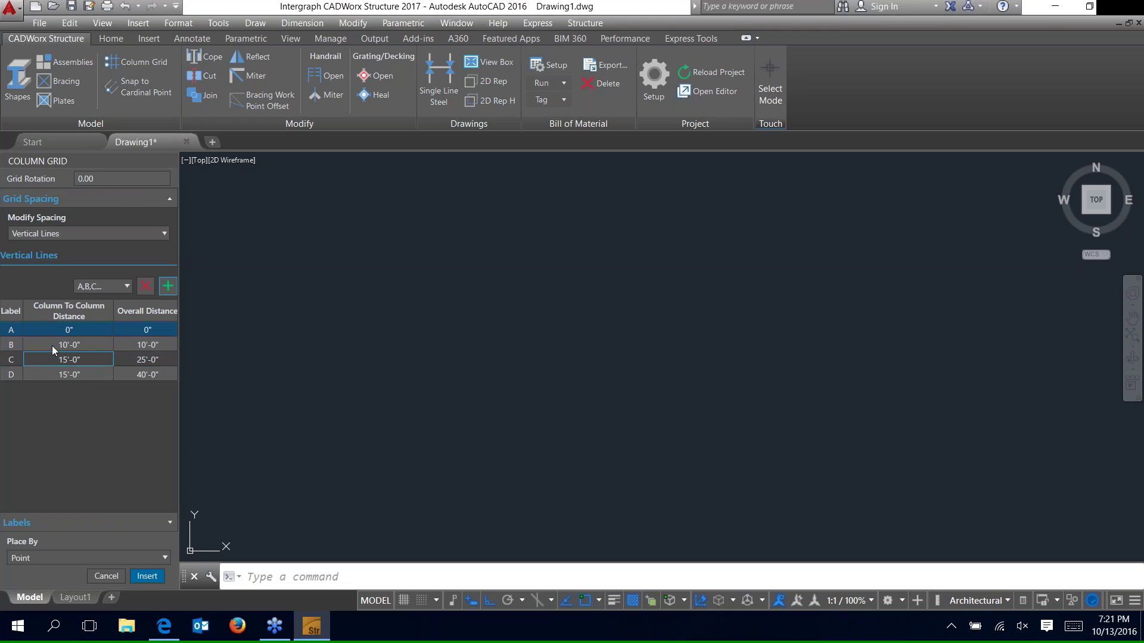
pyautogui.click(52, 345)
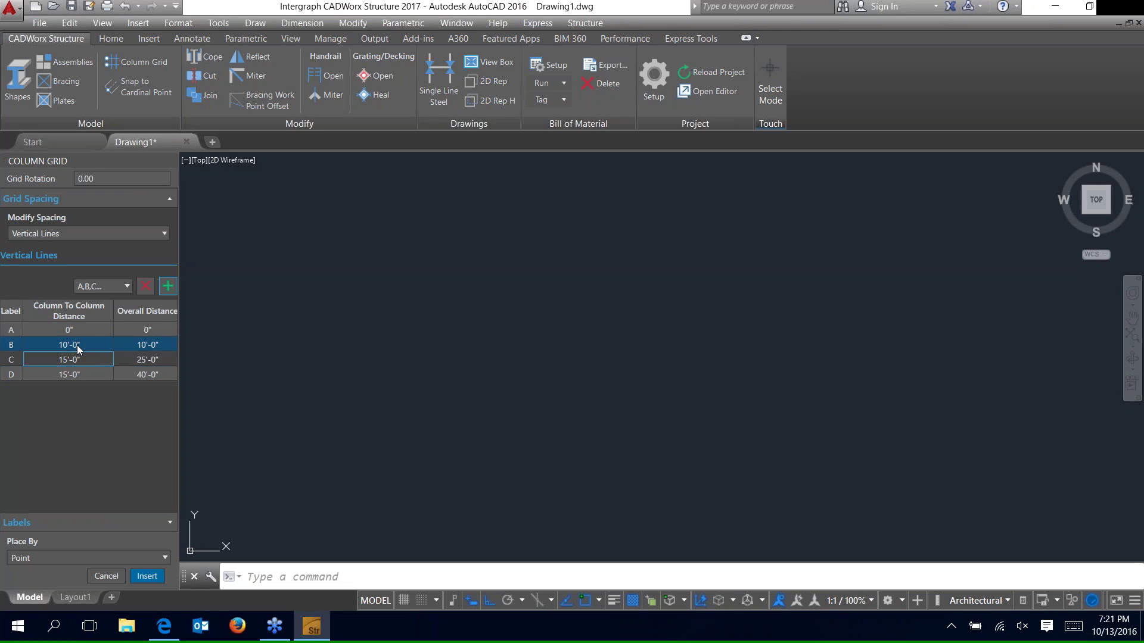
pyautogui.click(40, 371)
pyautogui.click(70, 392)
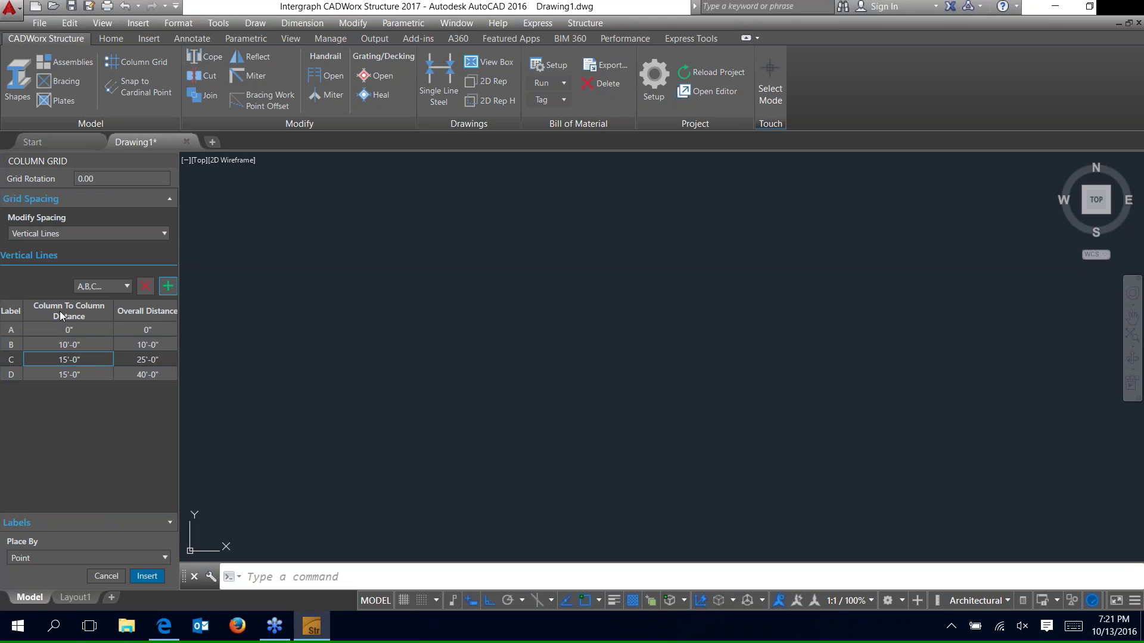
# - Add horizontal grid lines 1 and 2, setting line 2's column-to-column distance to 12'-6"
pyautogui.click(80, 228)
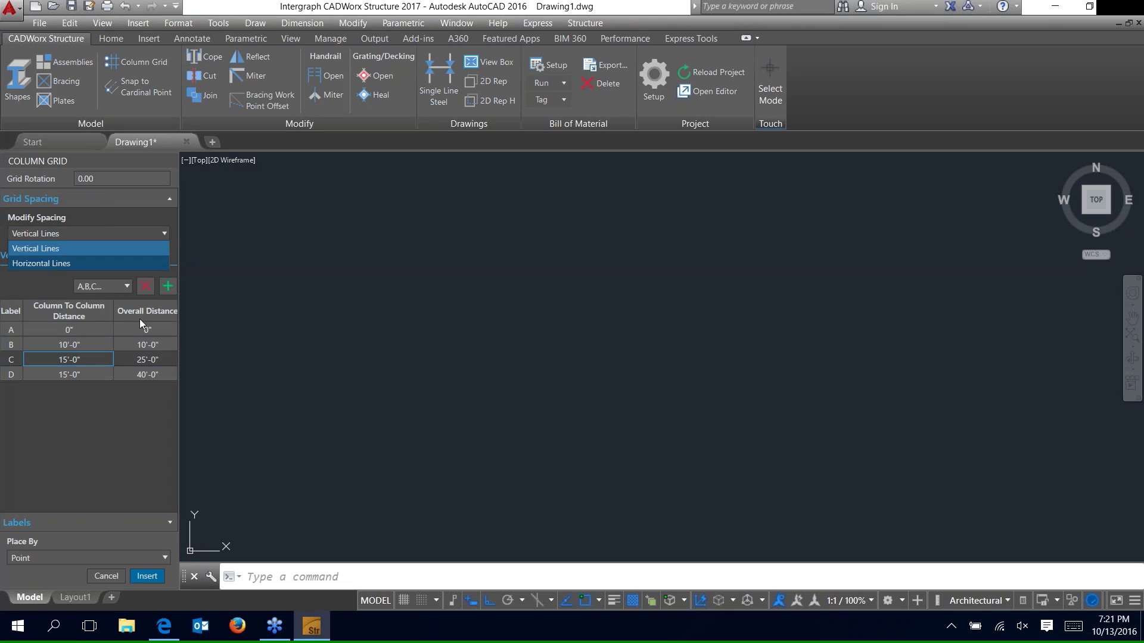
pyautogui.click(42, 263)
pyautogui.click(168, 286)
pyautogui.click(67, 348)
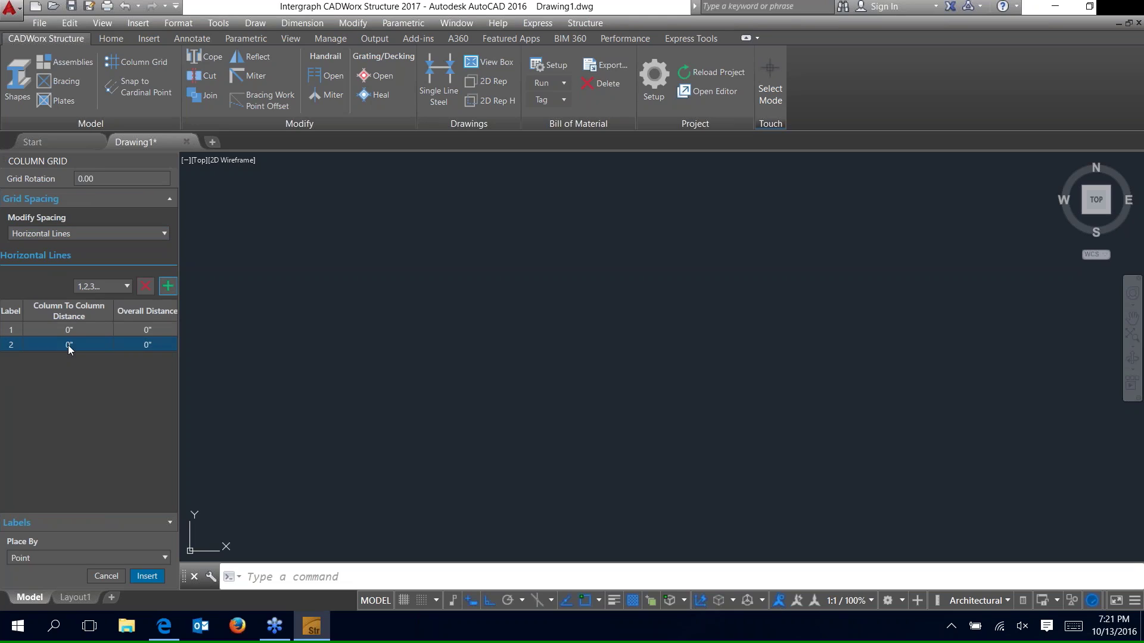
pyautogui.click(68, 348)
pyautogui.write('12.5')
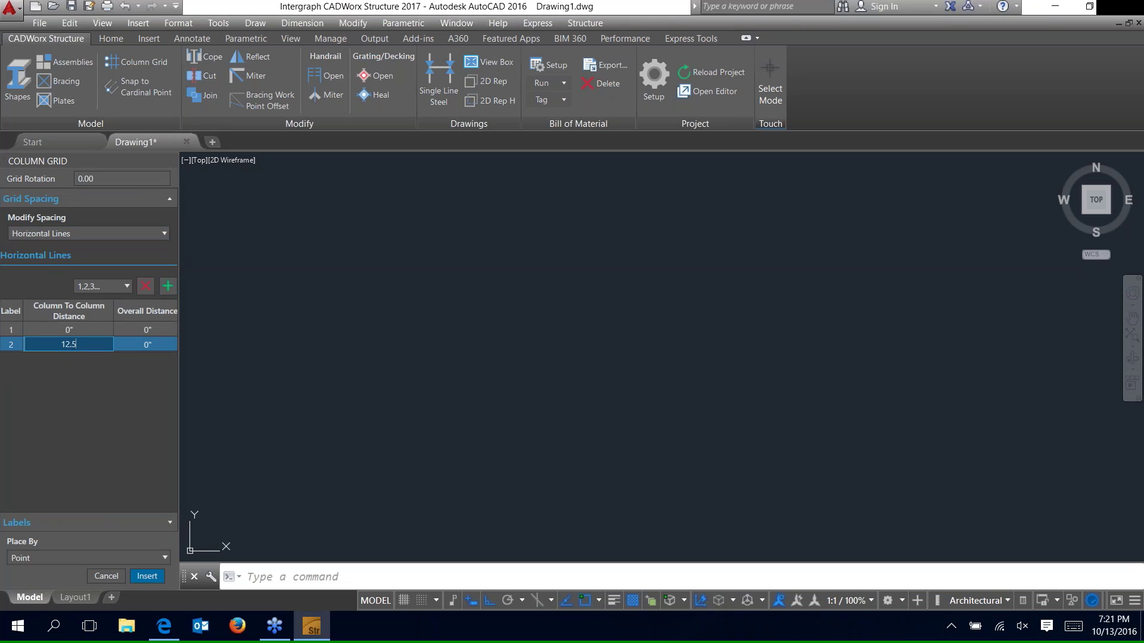
pyautogui.click(117, 420)
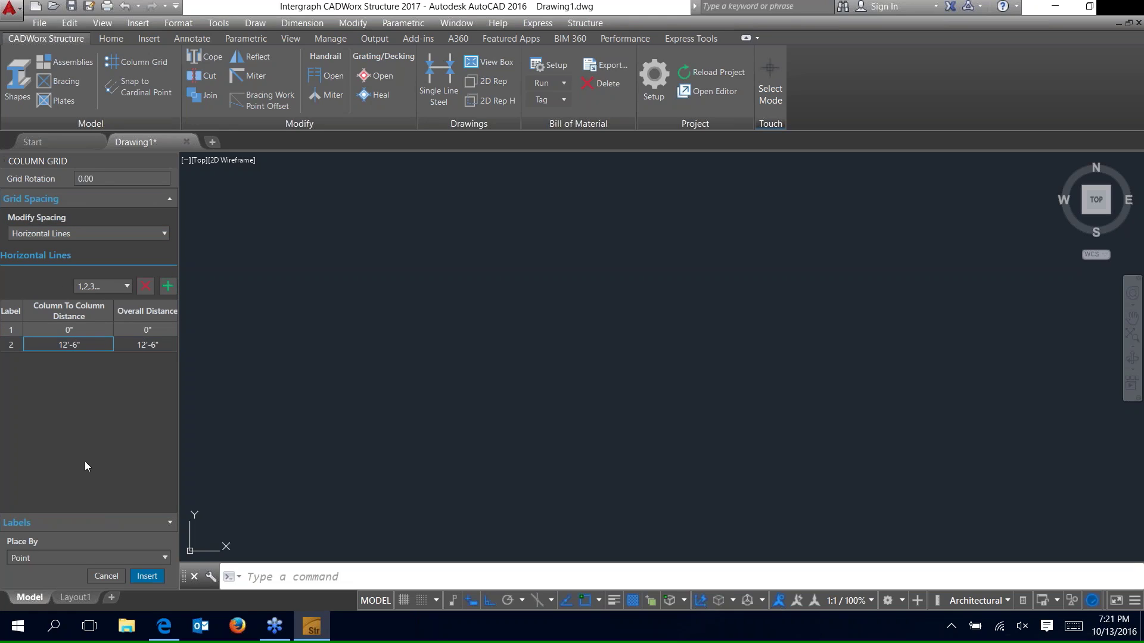
# - Assign the column lines to the Grid group in the grid's label settings
pyautogui.click(60, 522)
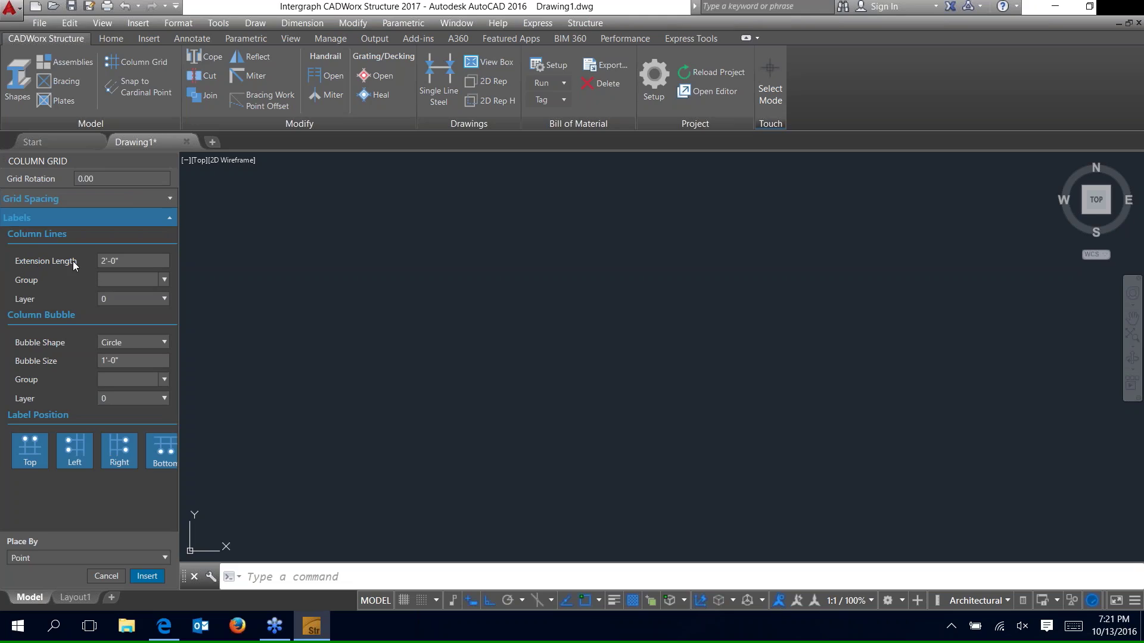
pyautogui.click(131, 261)
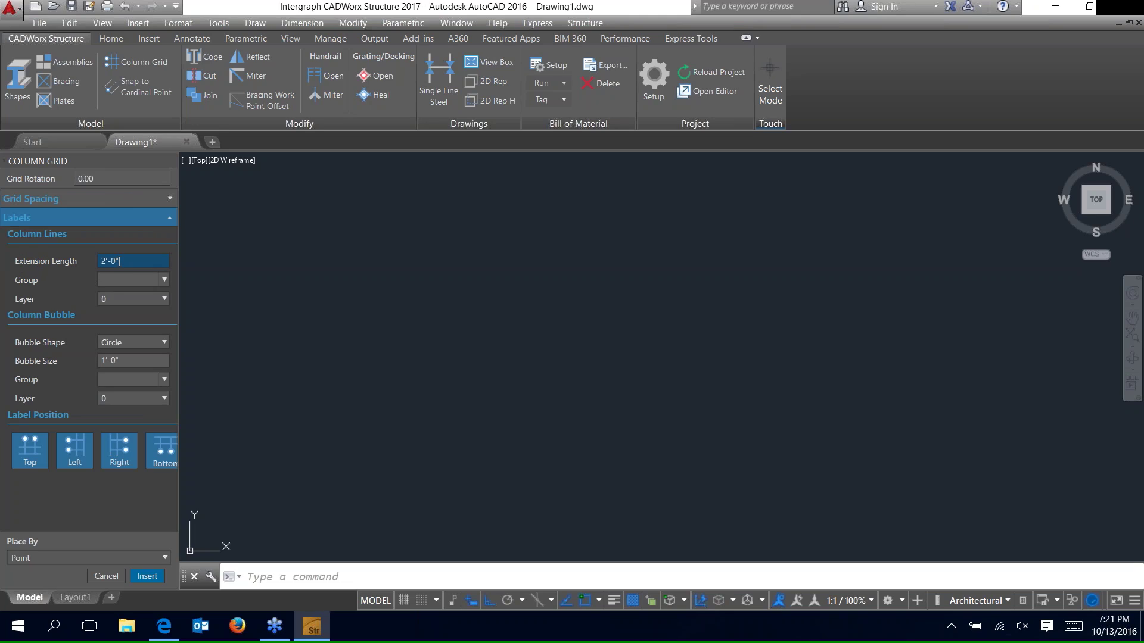
pyautogui.click(164, 280)
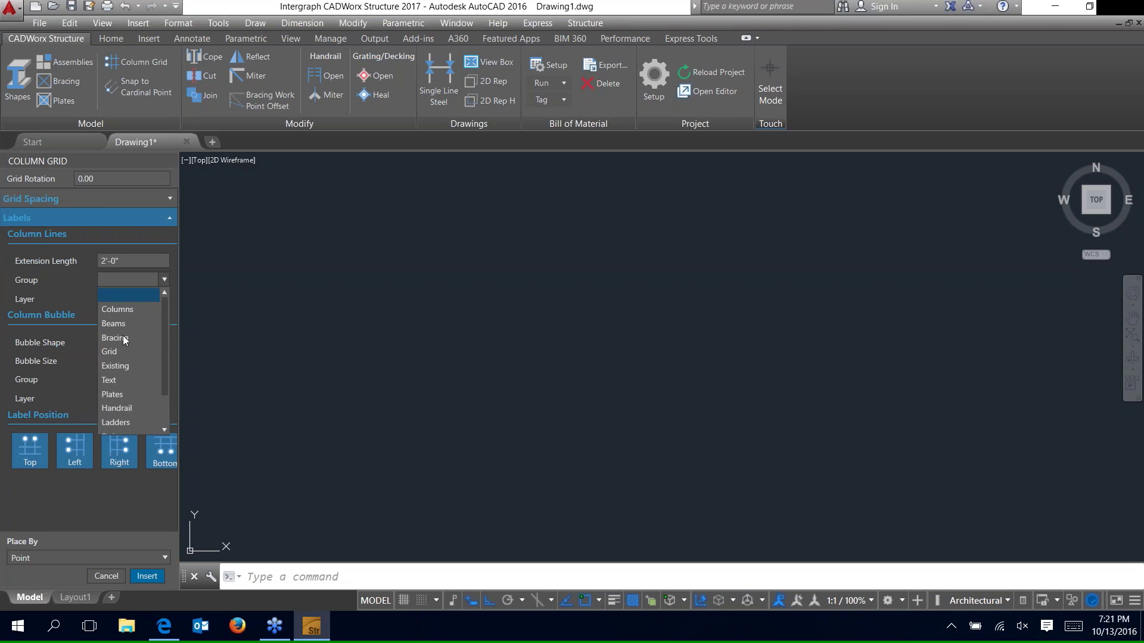
pyautogui.click(120, 350)
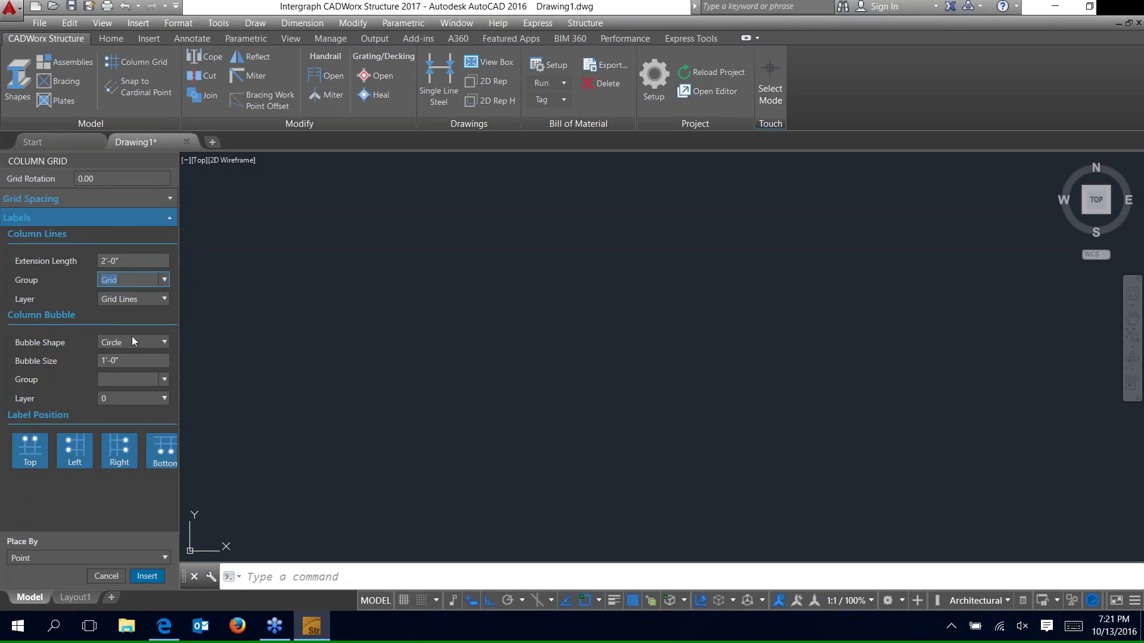
# - Set the column bubbles to Circle shape, in the Grid group on the Grid Bubbles layer, with labels on all sides
pyautogui.click(166, 342)
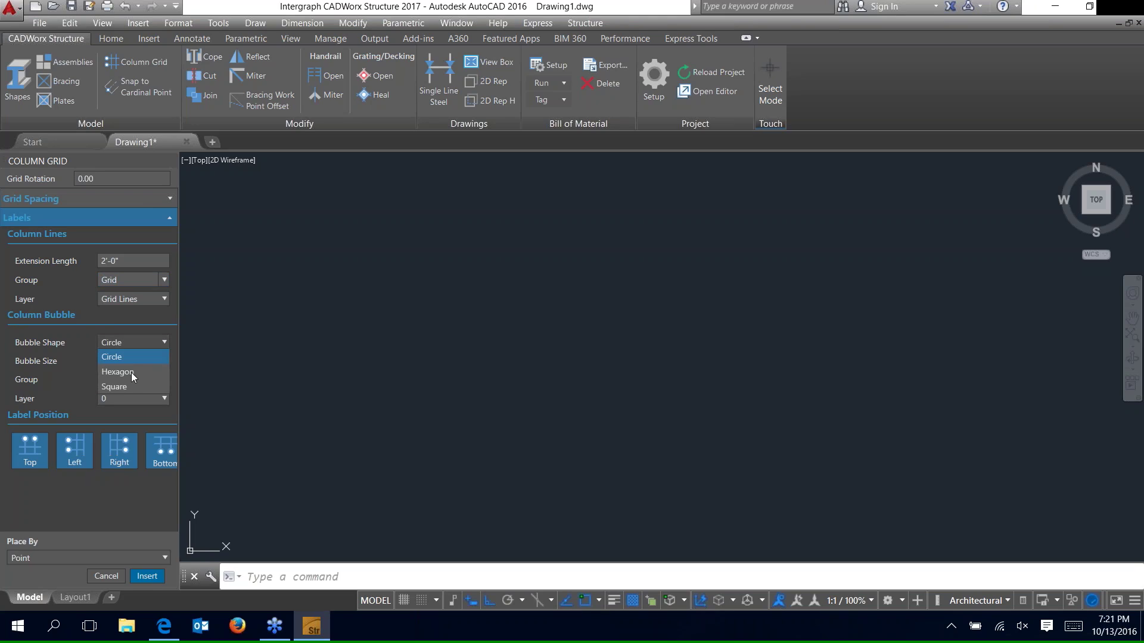
pyautogui.click(134, 357)
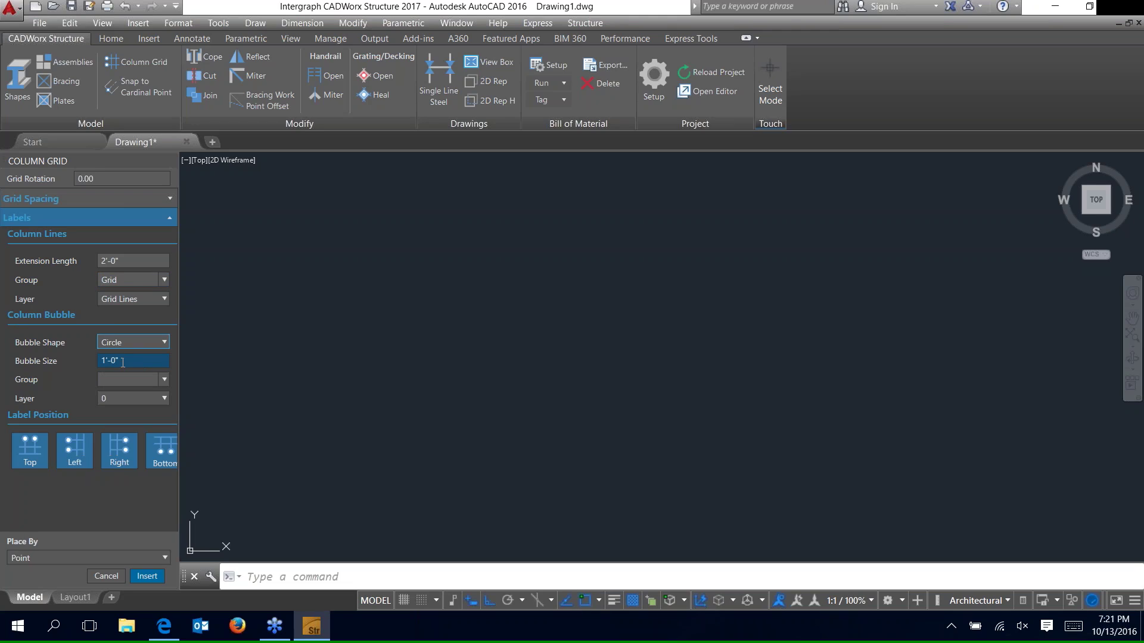
pyautogui.click(164, 380)
pyautogui.click(128, 451)
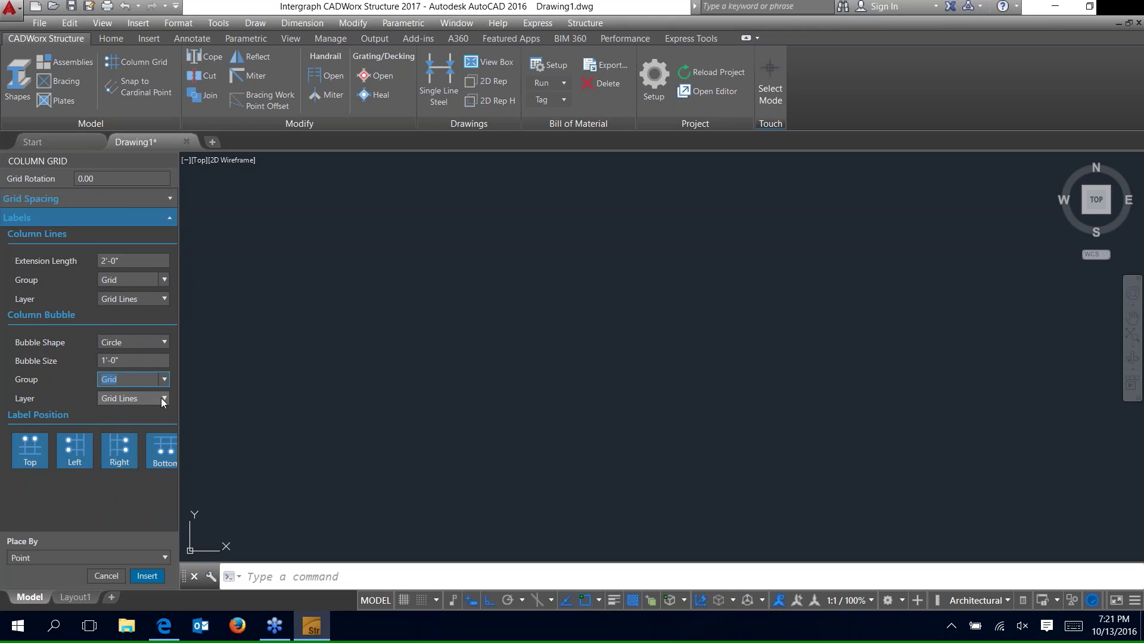
pyautogui.click(133, 399)
pyautogui.click(119, 474)
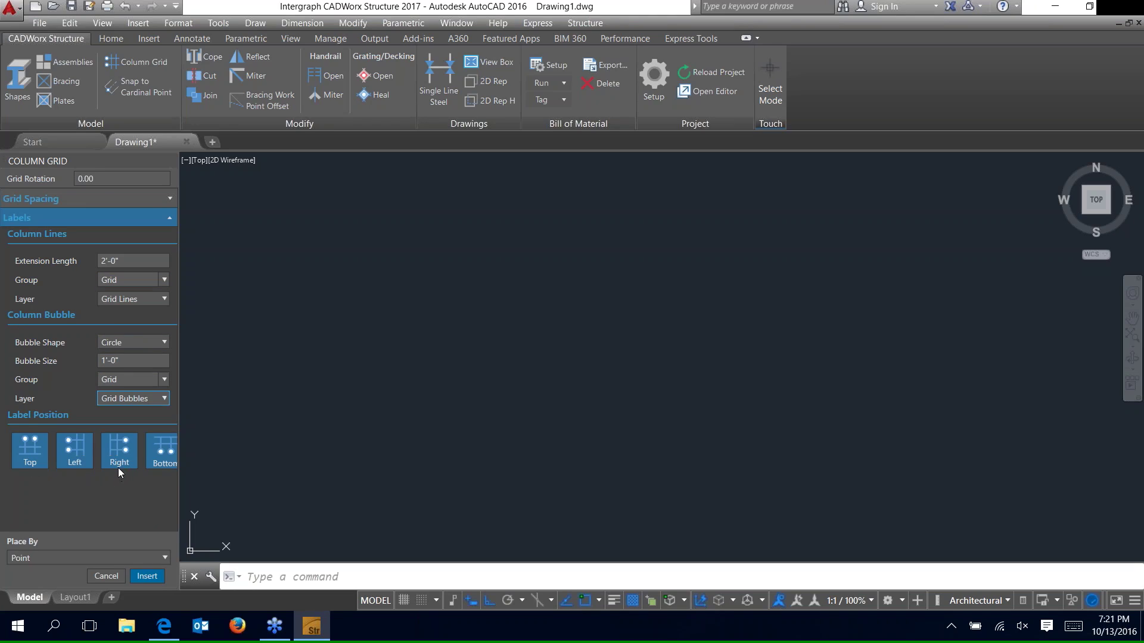
pyautogui.click(156, 459)
pyautogui.click(128, 466)
# - Insert the column grid by coordinates at X 50', Y 20', Z 25' and display it in the SW Isometric view
pyautogui.click(55, 558)
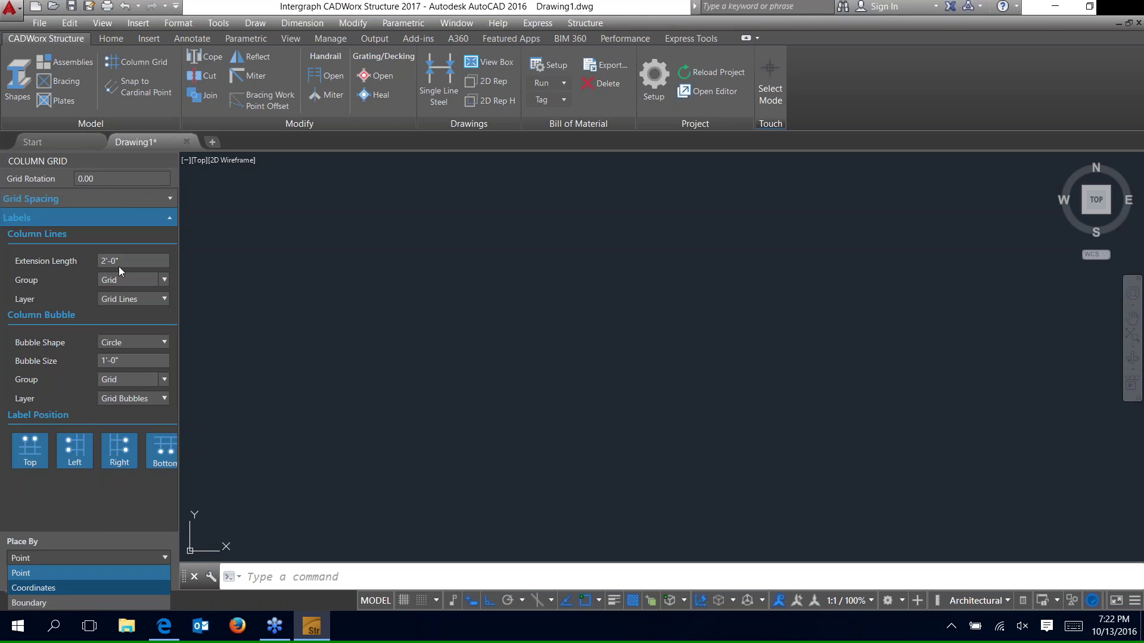
pyautogui.click(43, 588)
pyautogui.click(37, 559)
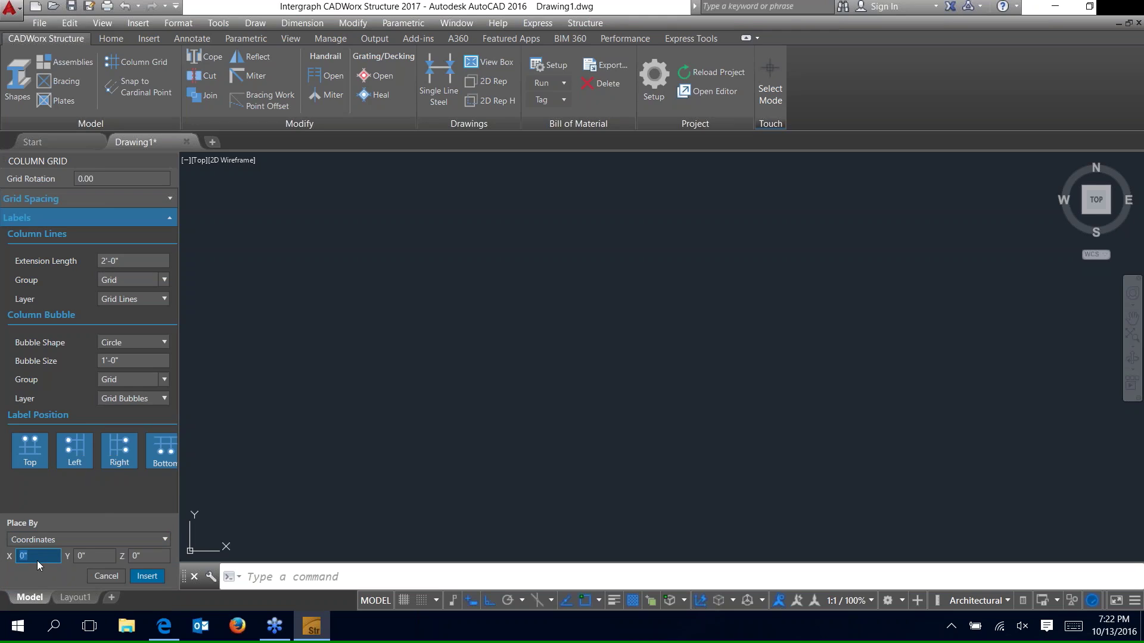
pyautogui.write('50')
pyautogui.press('Tab')
pyautogui.write('20')
pyautogui.press('Tab')
pyautogui.write('25')
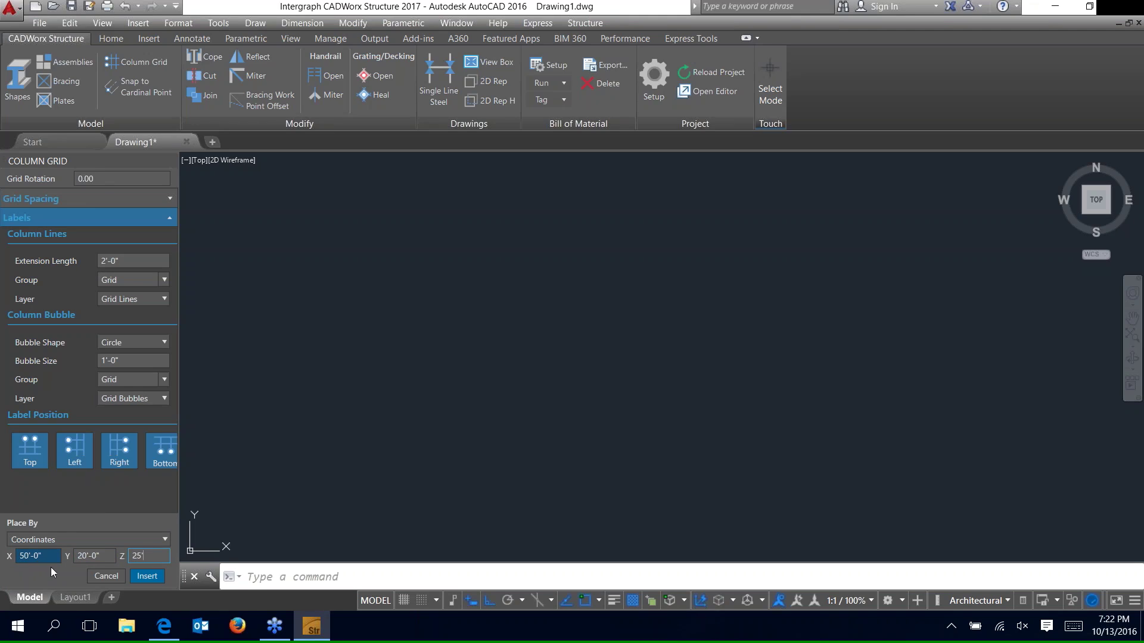
pyautogui.click(144, 577)
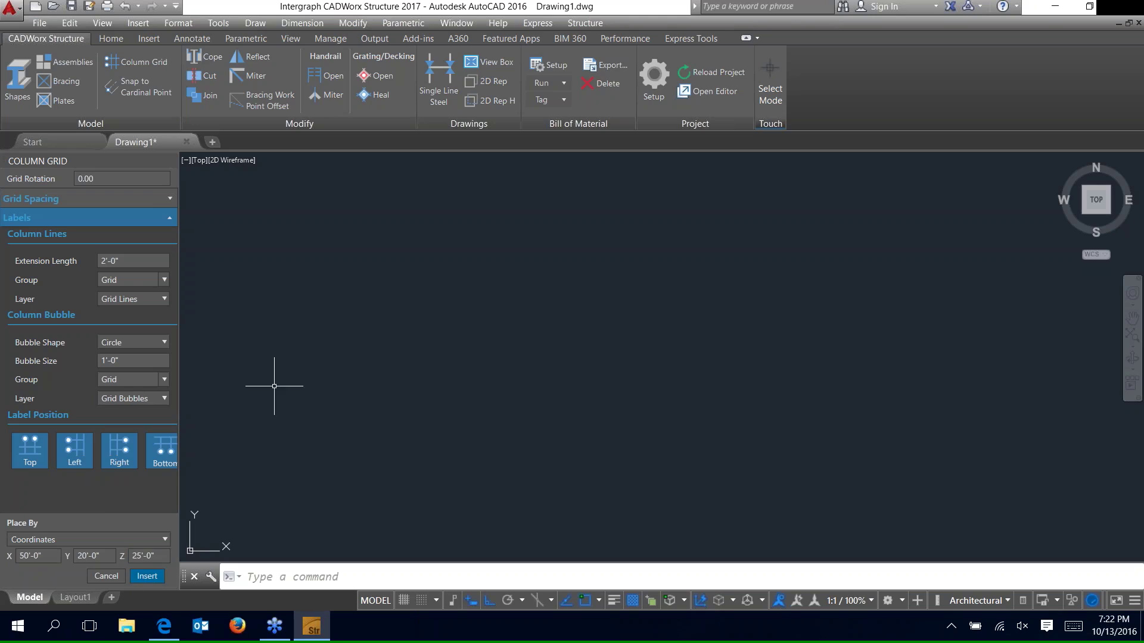
pyautogui.click(199, 160)
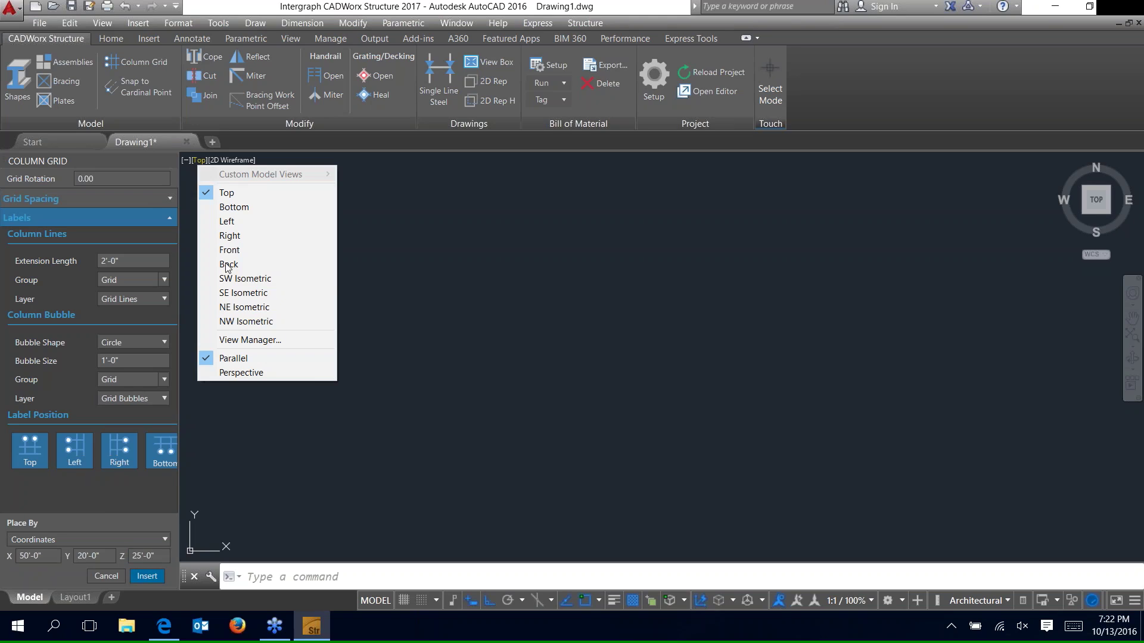
pyautogui.click(237, 282)
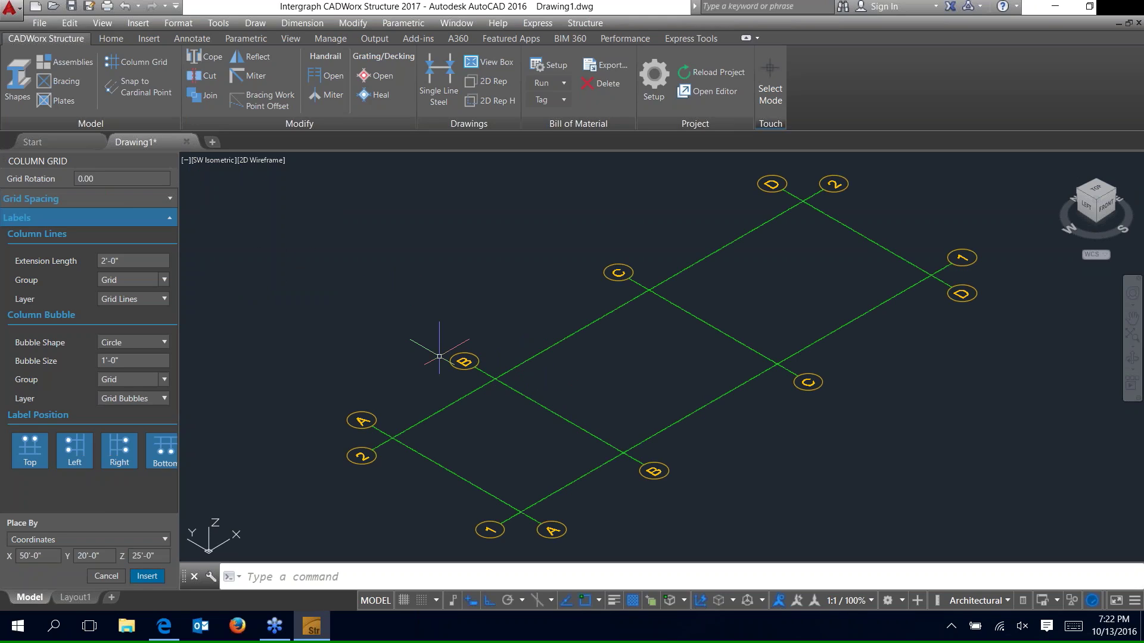
# - Set up a wide flange column shape with member size W8X67, a 90° angle and the centre cardinal point
pyautogui.click(19, 86)
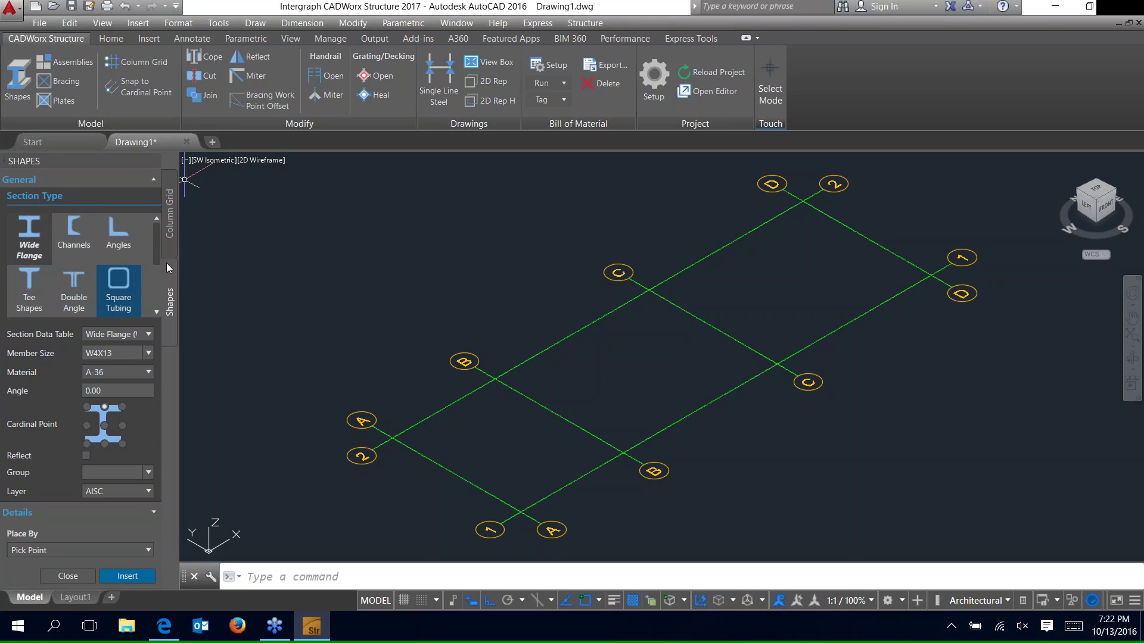
pyautogui.scroll(-2, 153, 268)
pyautogui.scroll(2, 153, 262)
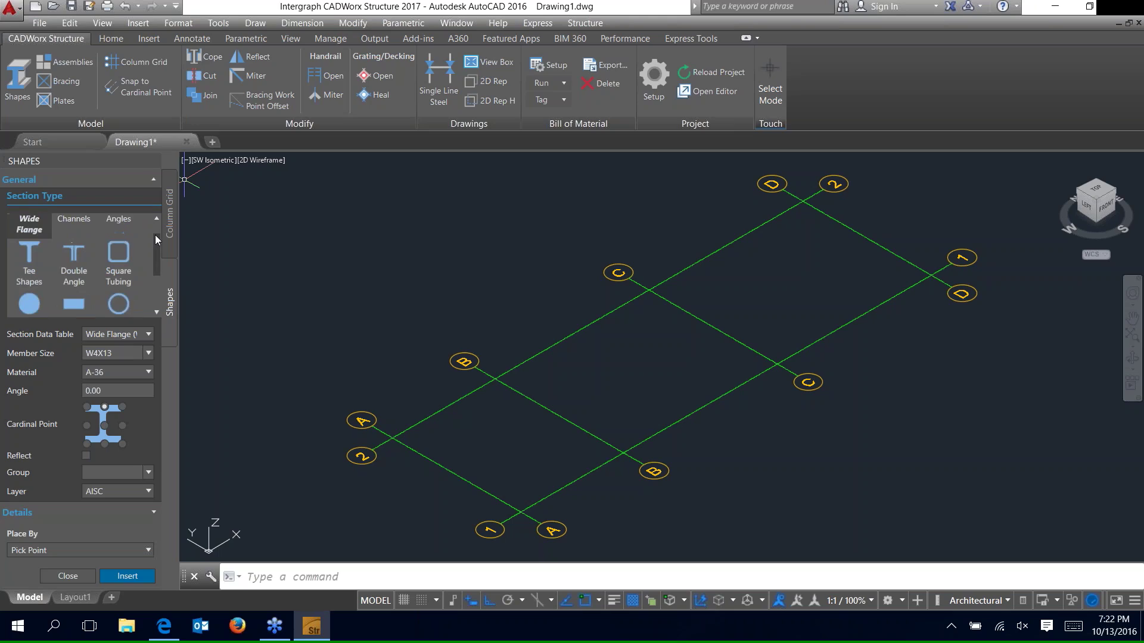
pyautogui.click(148, 354)
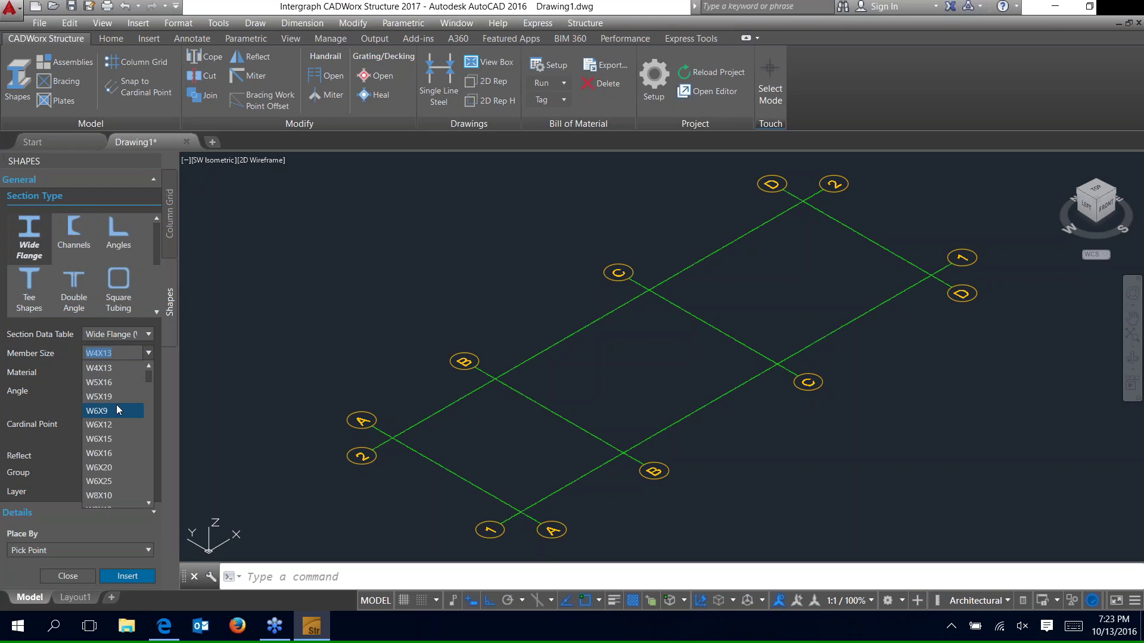
pyautogui.write('w8x6')
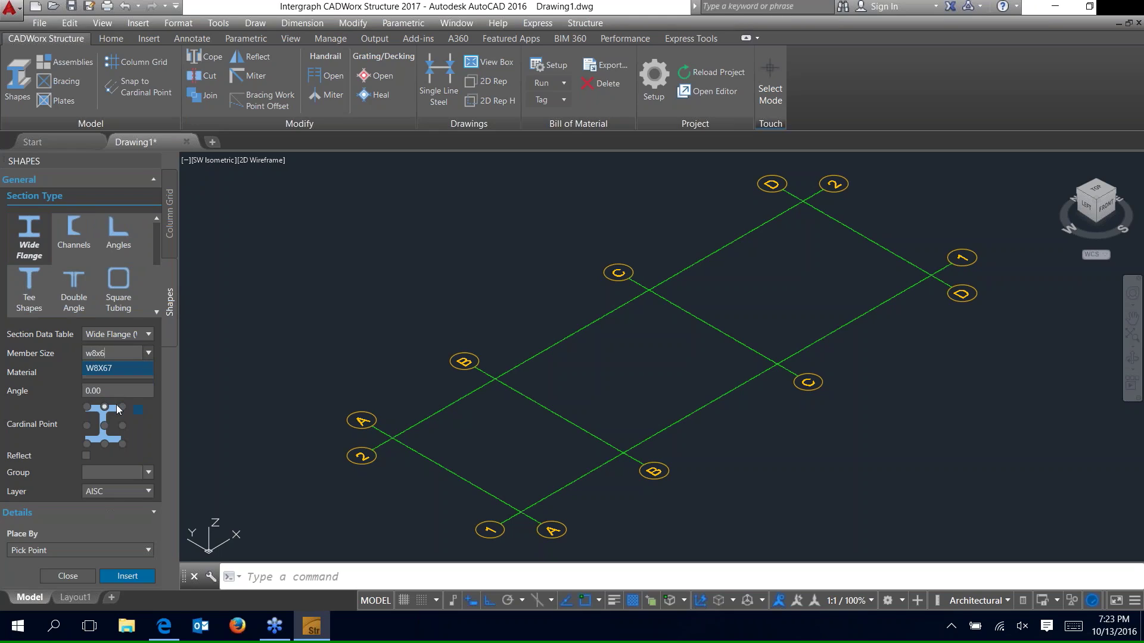
pyautogui.click(103, 369)
pyautogui.click(127, 386)
pyautogui.write('90')
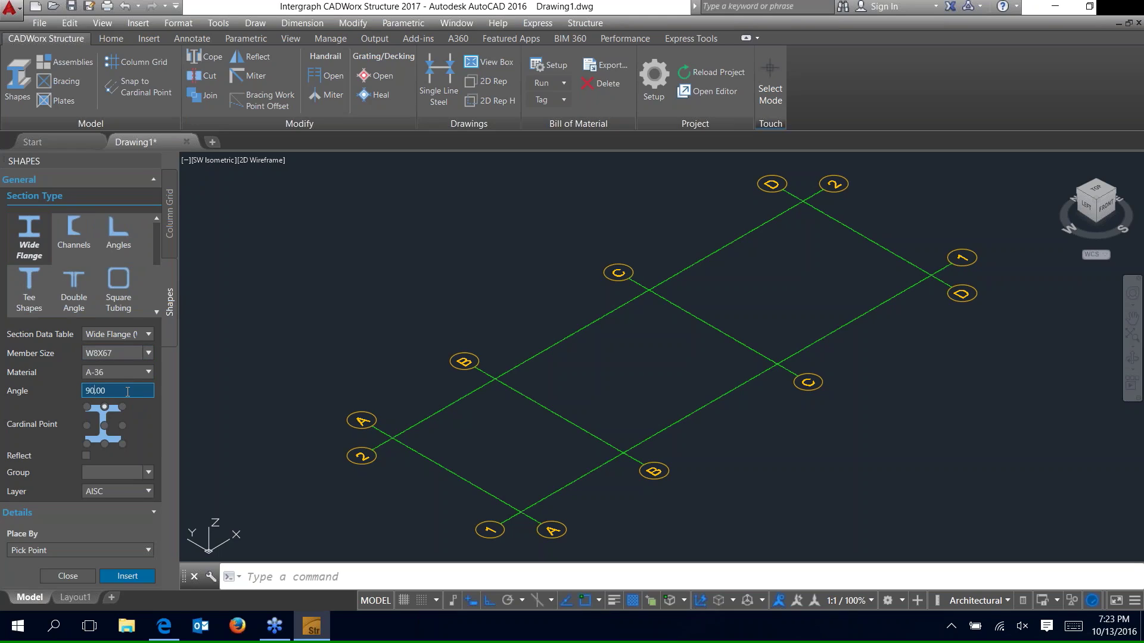
pyautogui.click(105, 426)
# - Assign the shape to the Columns group and start inserting it by Column Length with a length of 20'
pyautogui.click(147, 473)
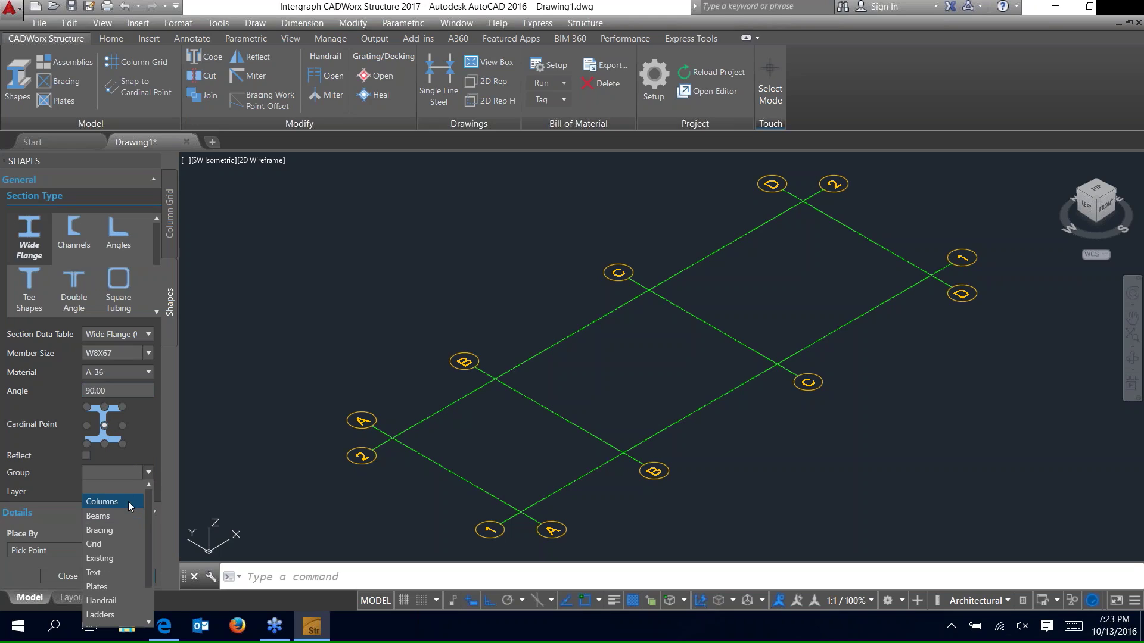
pyautogui.press('Return')
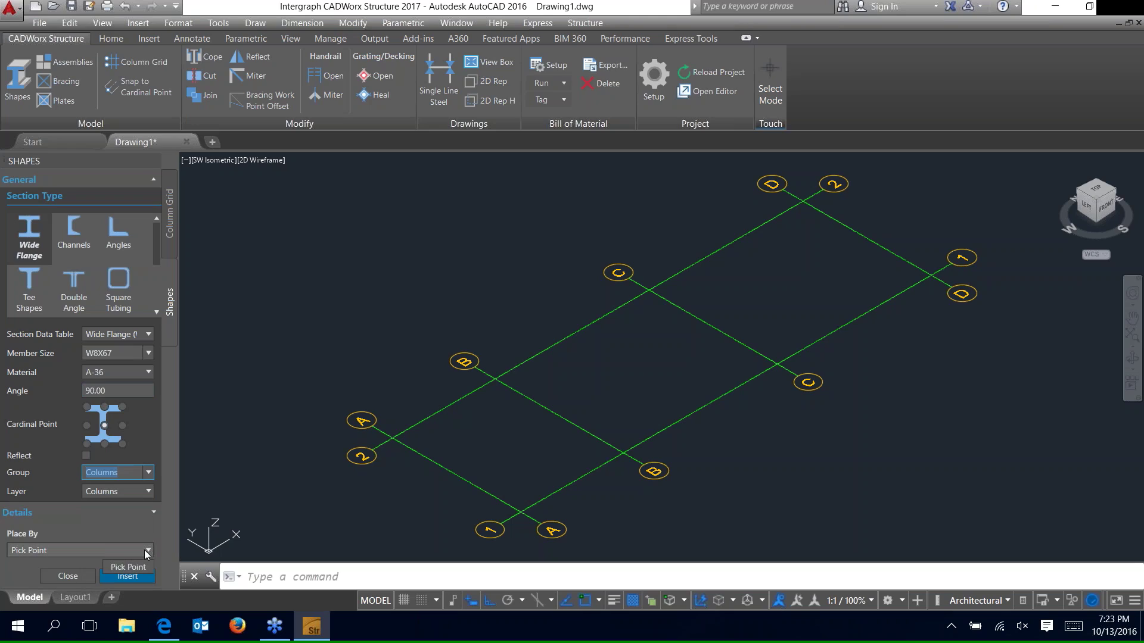
pyautogui.click(147, 550)
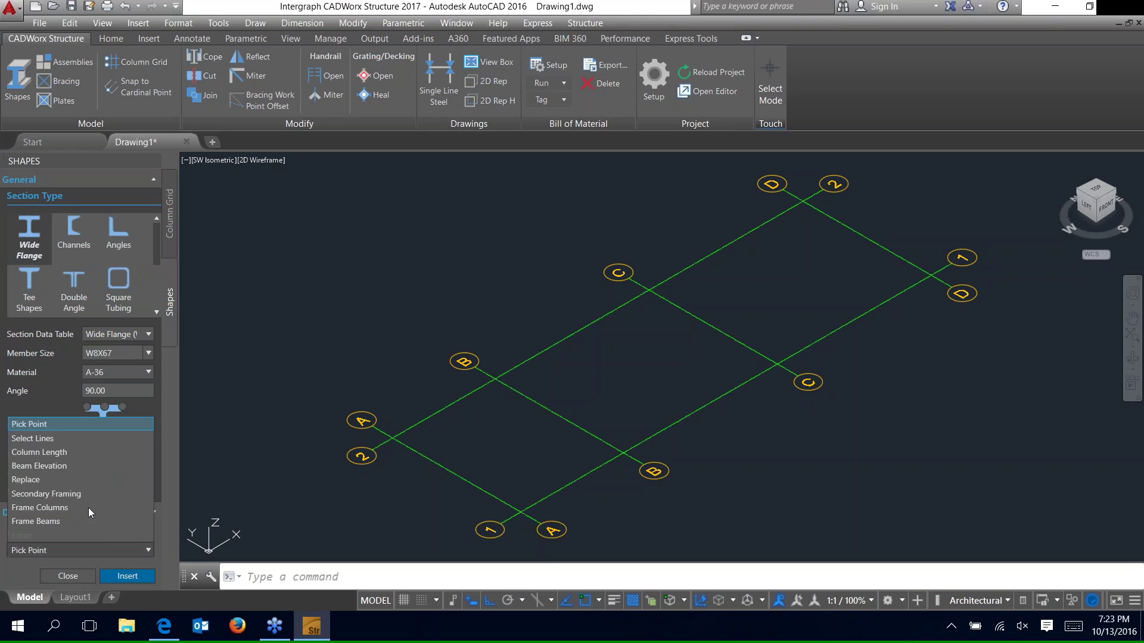
pyautogui.click(46, 451)
pyautogui.click(127, 574)
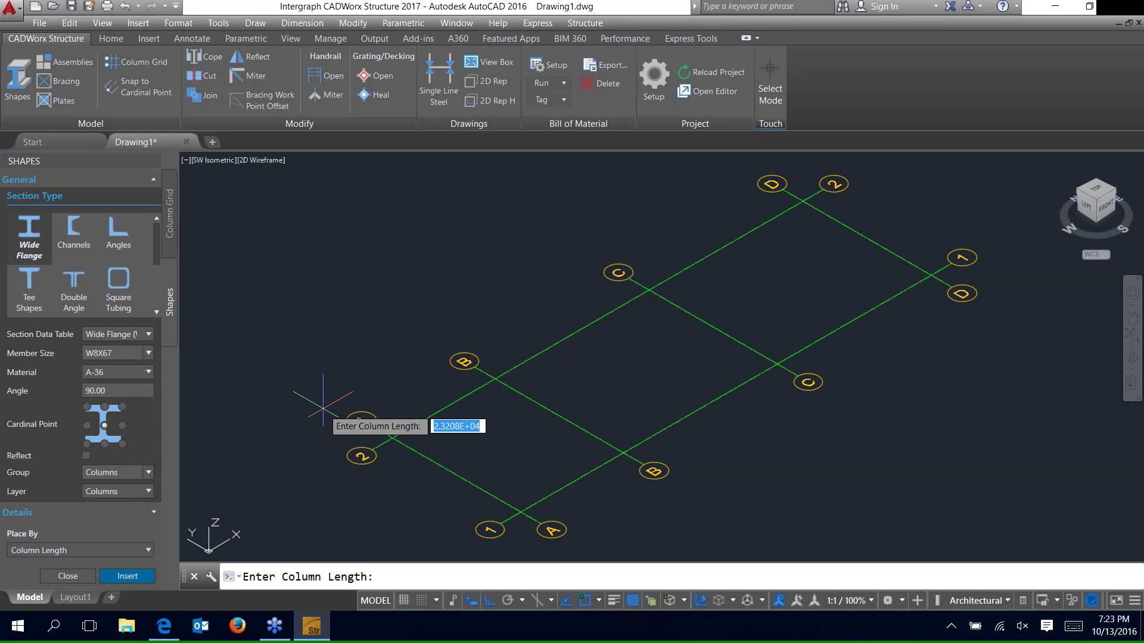
pyautogui.write("20'")
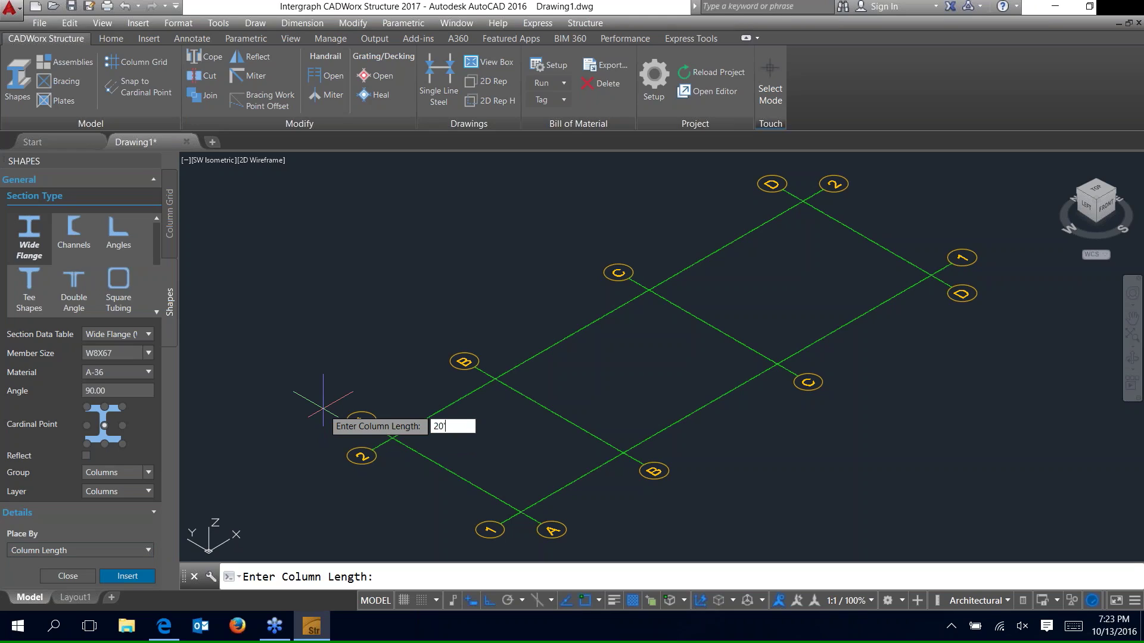
pyautogui.press('Return')
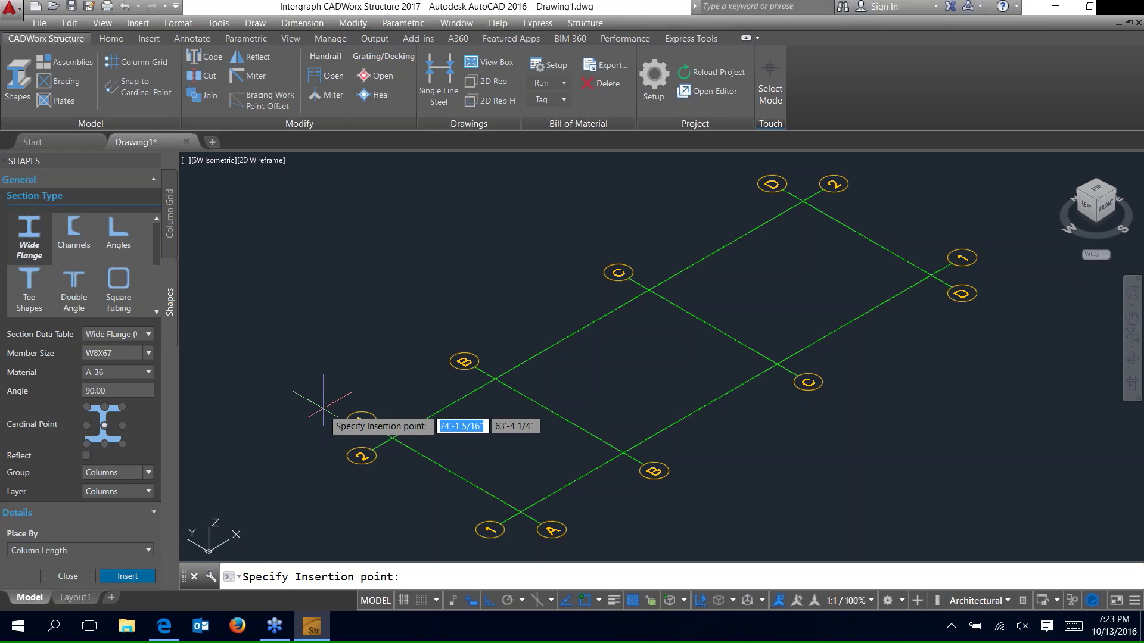
# - Place columns at all eight grid intersections, from A to D along line 2 and back from D to A along line 1
pyautogui.click(390, 437)
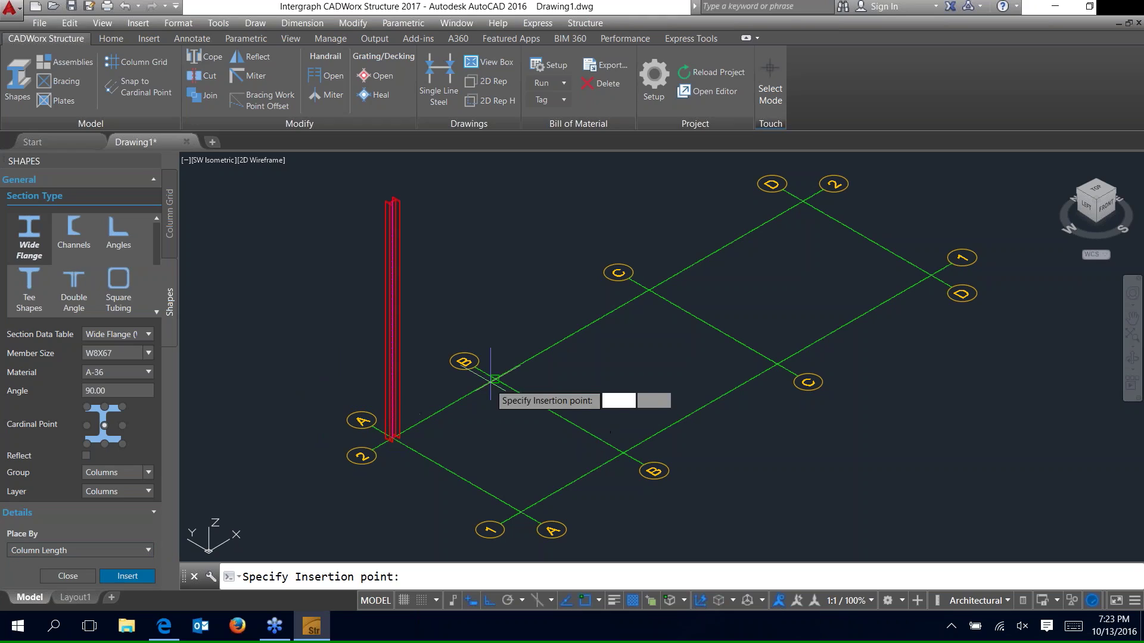
pyautogui.click(494, 379)
pyautogui.click(653, 291)
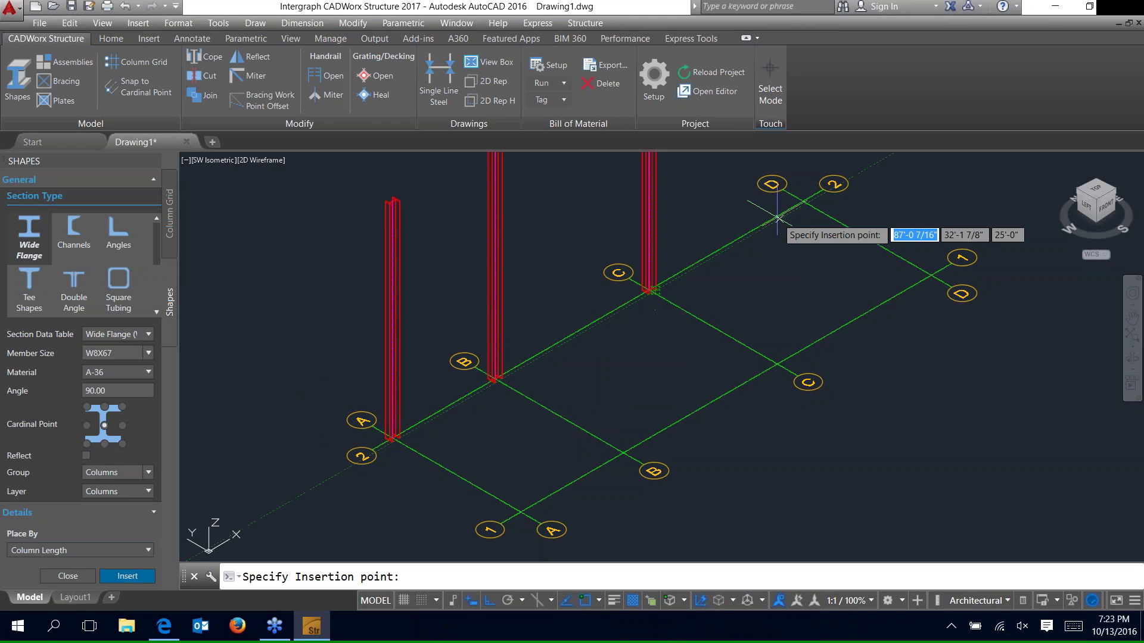
pyautogui.click(802, 202)
pyautogui.click(931, 275)
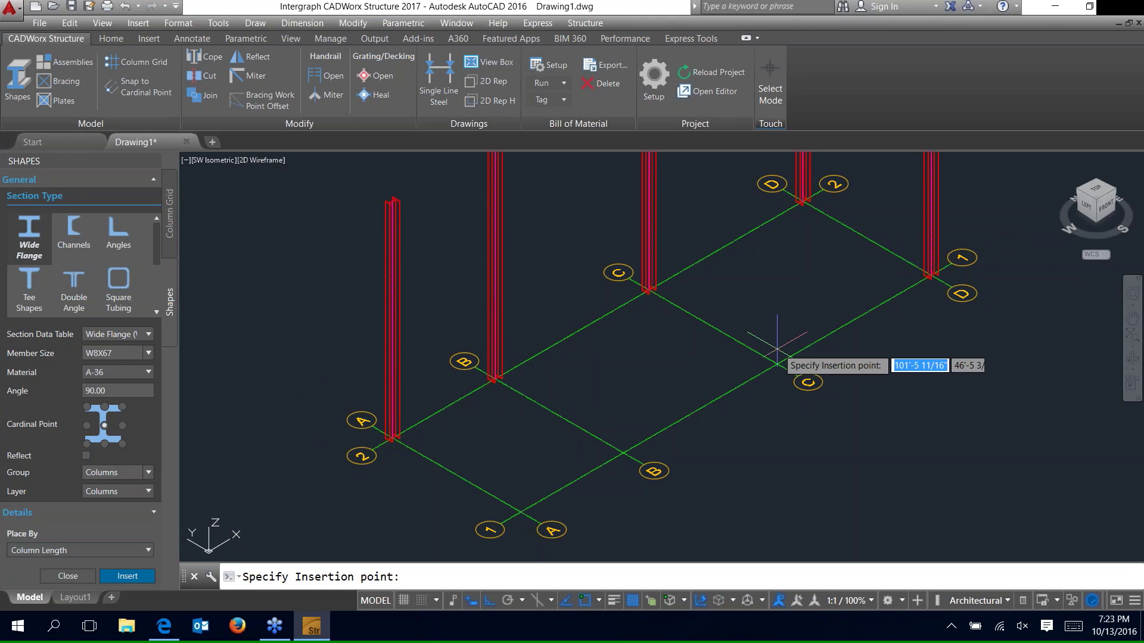
pyautogui.click(777, 364)
pyautogui.click(621, 452)
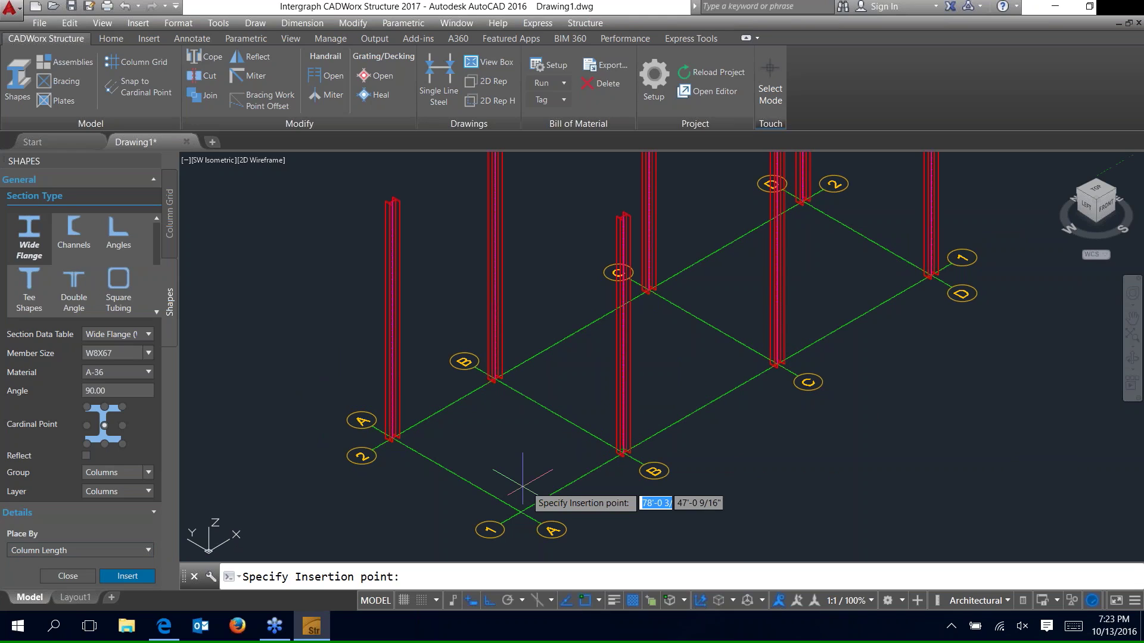
pyautogui.click(522, 512)
pyautogui.press('Escape')
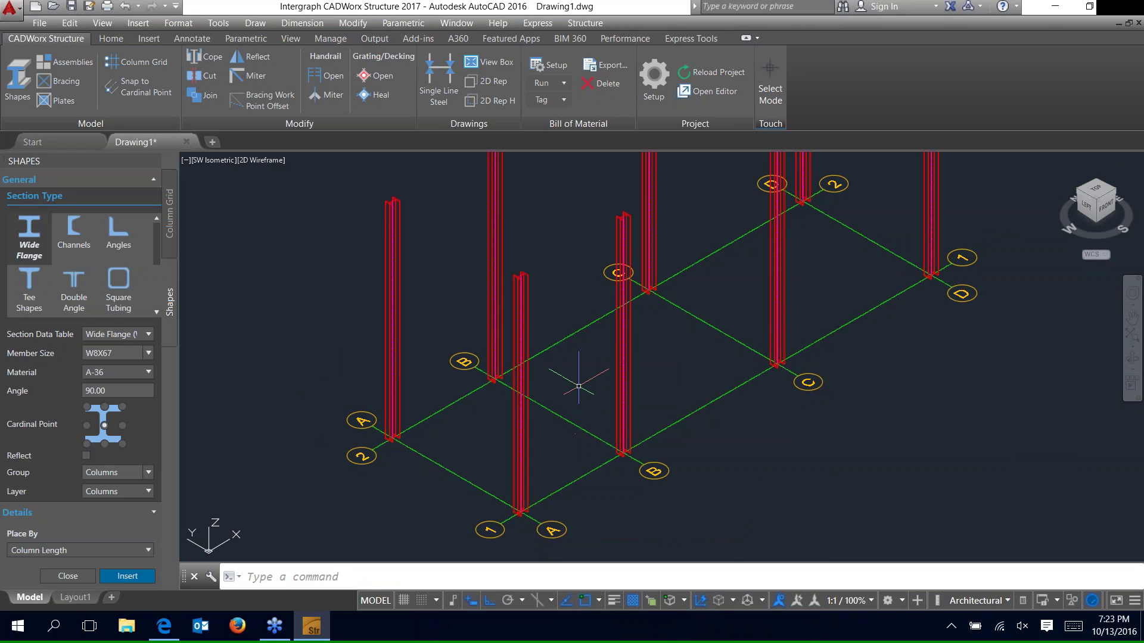
# - Set up a wide flange beam shape with member size W10X22, a 0° angle and the top-centre cardinal point
pyautogui.scroll(-3, 584, 378)
pyautogui.moveTo(584, 378); pyautogui.dragTo(539, 412, button='middle')
pyautogui.scroll(6, 537, 408)
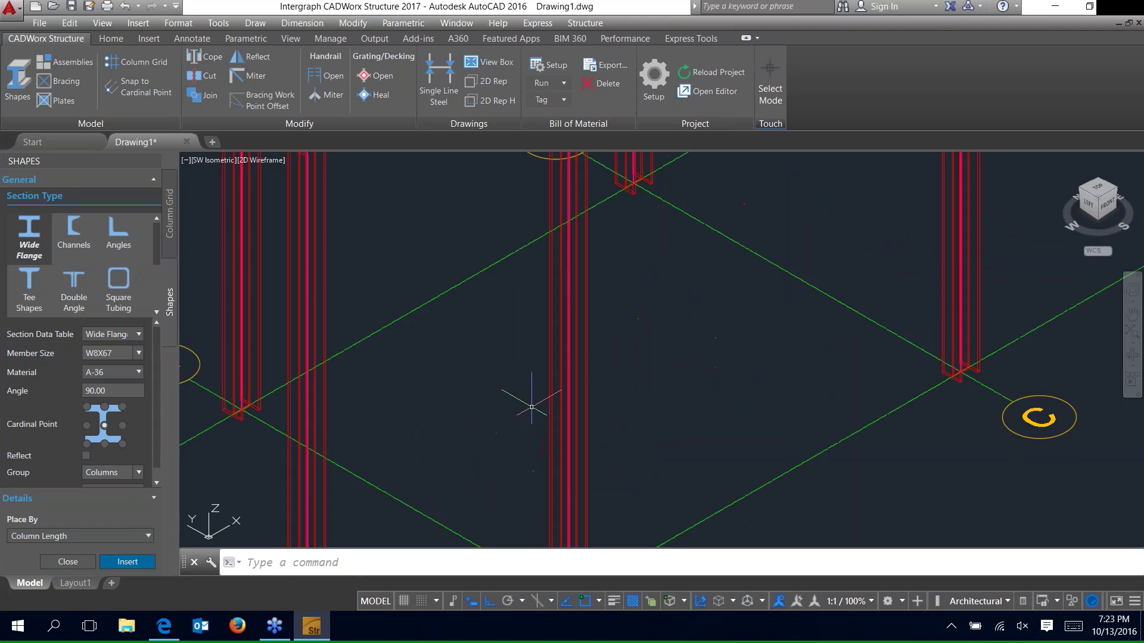
pyautogui.scroll(-4, 514, 390)
pyautogui.scroll(-3, 533, 376)
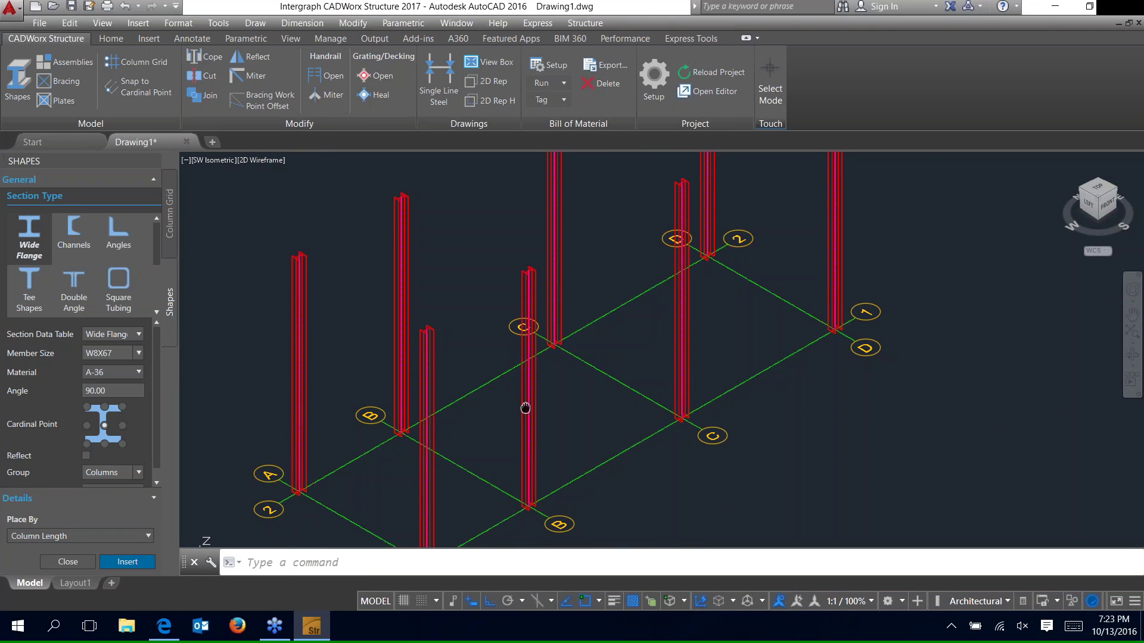
pyautogui.click(135, 353)
pyautogui.click(104, 398)
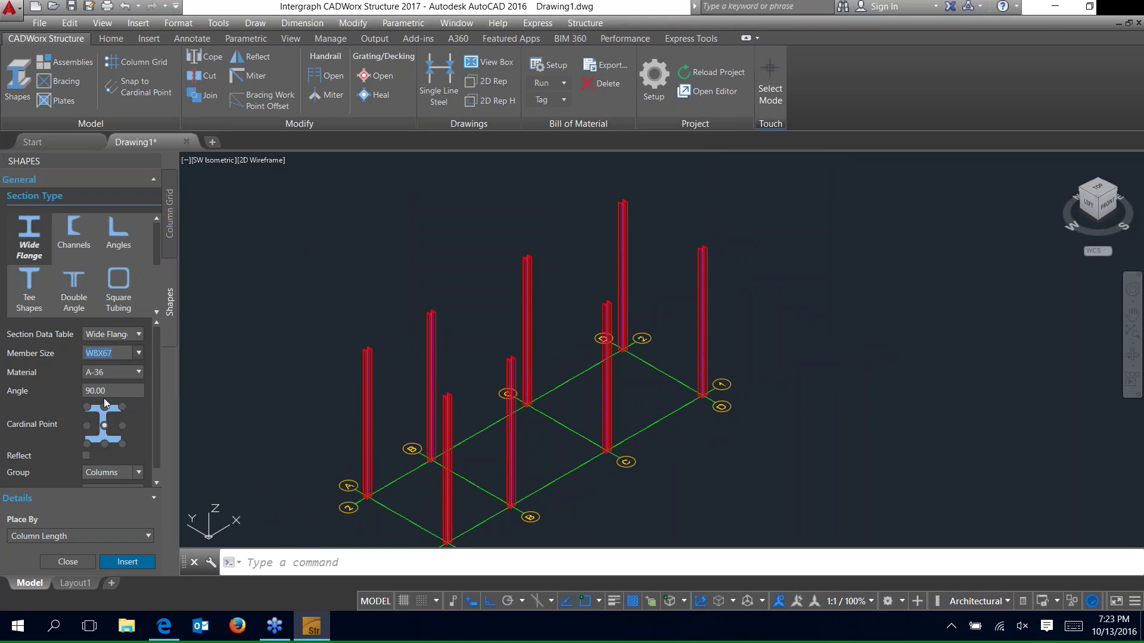
pyautogui.press('Tab')
pyautogui.write('0')
pyautogui.click(105, 407)
# - Assign the beam shape to the Beams group and set its placement method to Pick Point
pyautogui.click(139, 473)
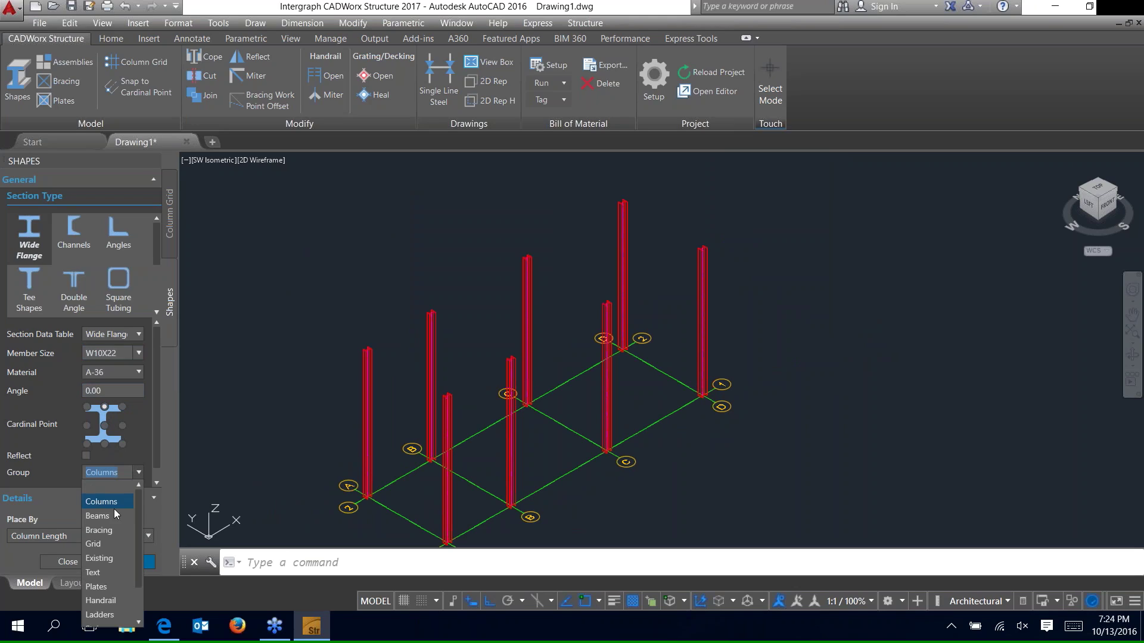
pyautogui.click(101, 516)
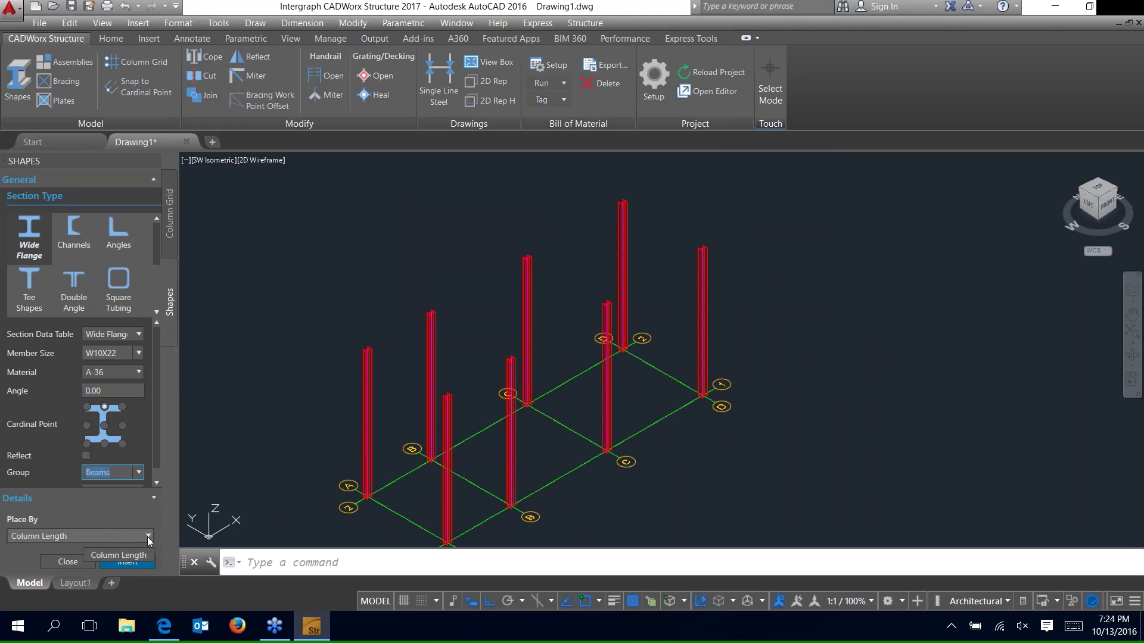
pyautogui.click(36, 535)
pyautogui.click(30, 413)
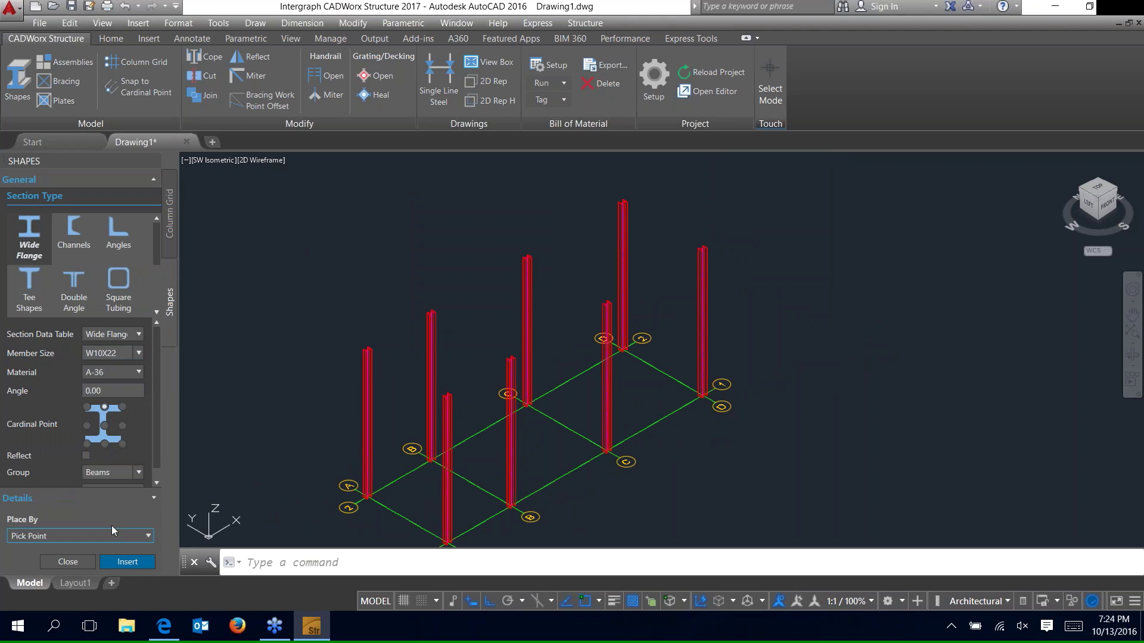
pyautogui.click(127, 562)
pyautogui.scroll(6, 417, 328)
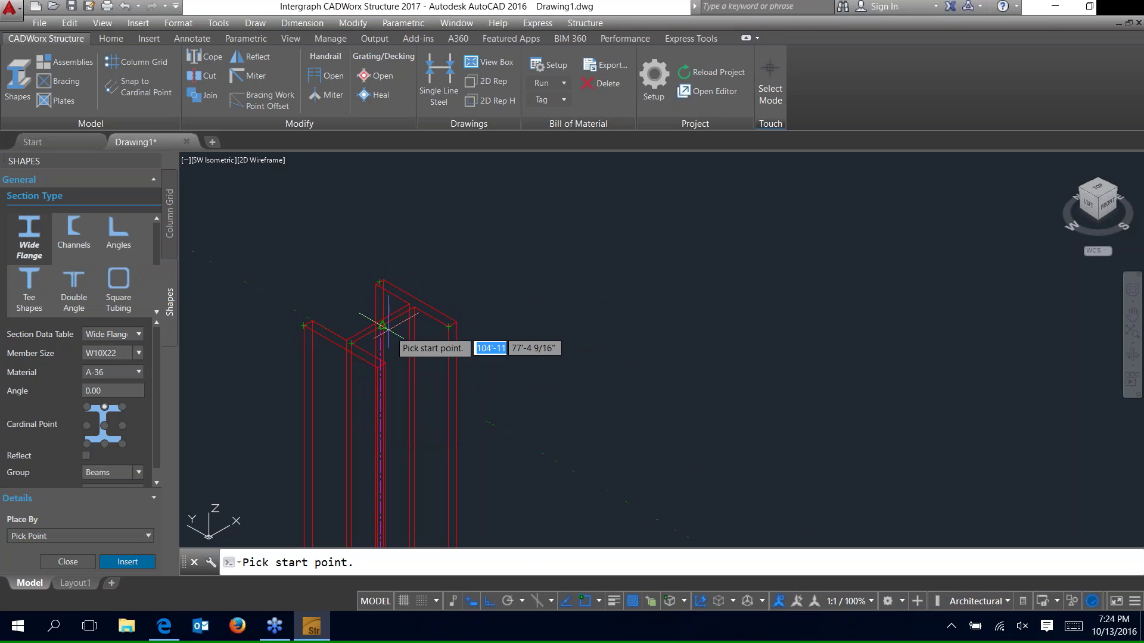
pyautogui.scroll(3, 381, 325)
pyautogui.scroll(-5, 367, 314)
pyautogui.scroll(2, 366, 314)
pyautogui.press('Escape')
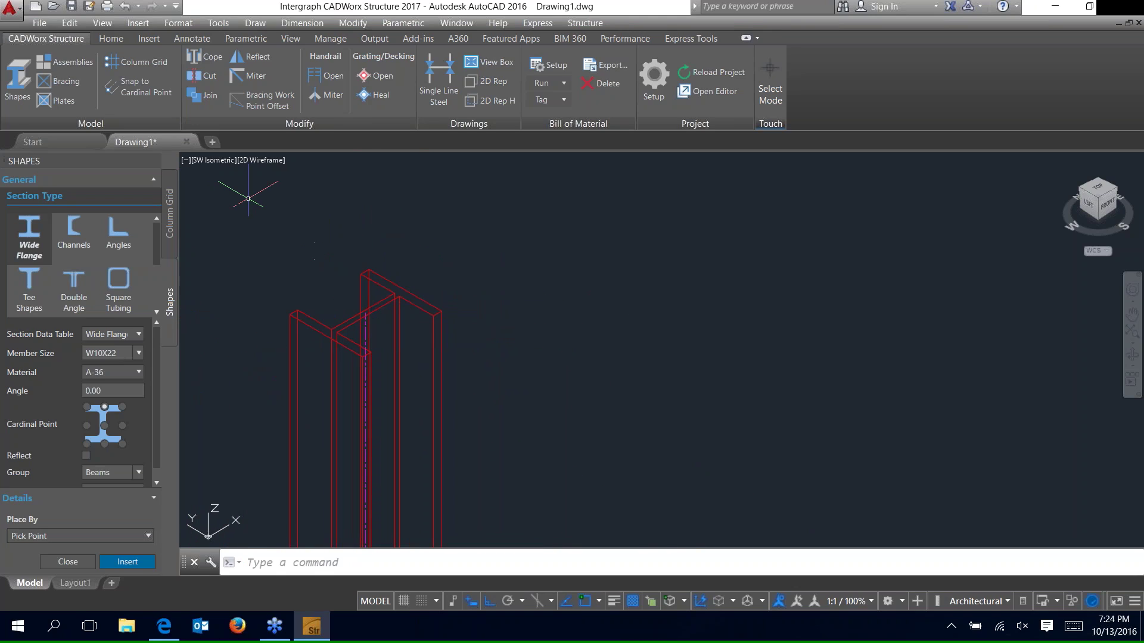
# - Enable Snap to Cardinal Point and place beams along line 2 between the tops of columns B, C and D
pyautogui.click(139, 87)
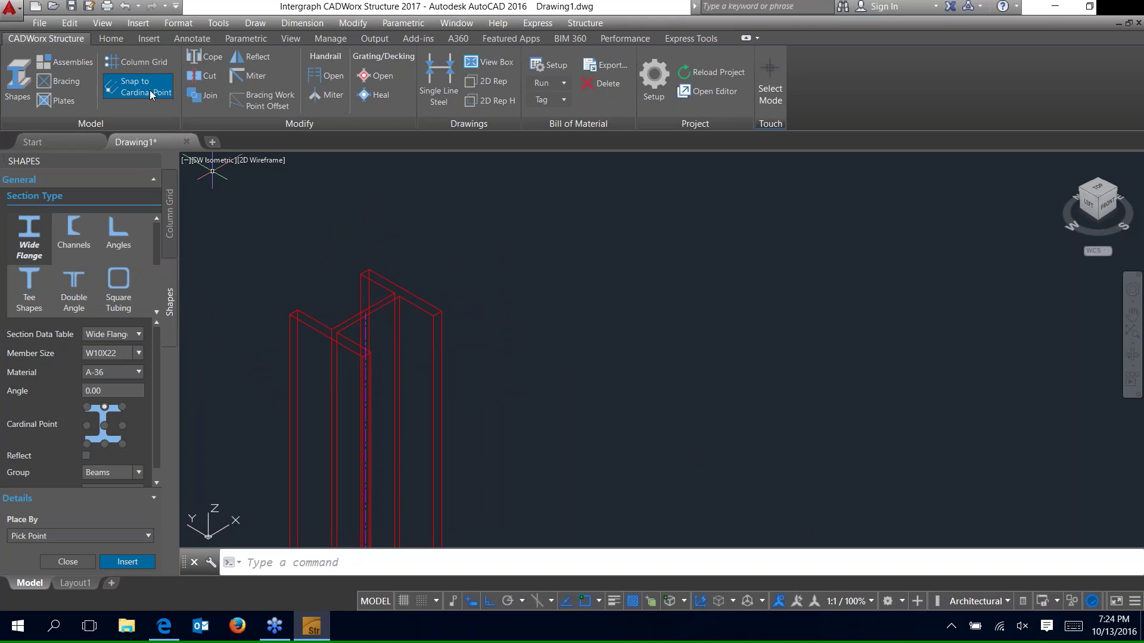
pyautogui.click(126, 562)
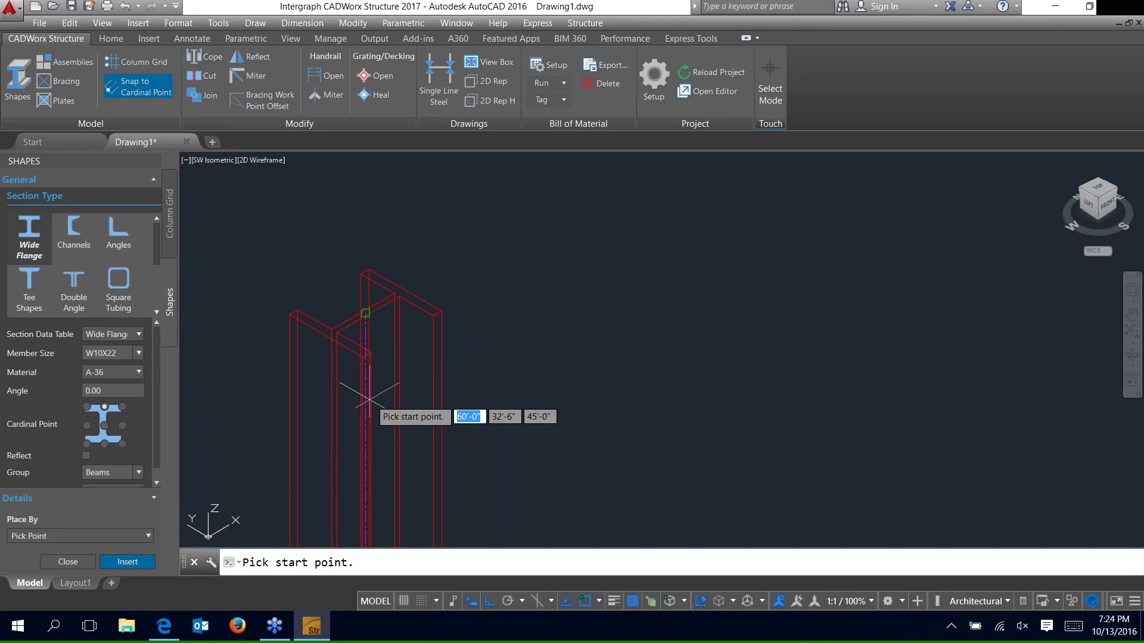
pyautogui.scroll(-5, 375, 385)
pyautogui.click(386, 391)
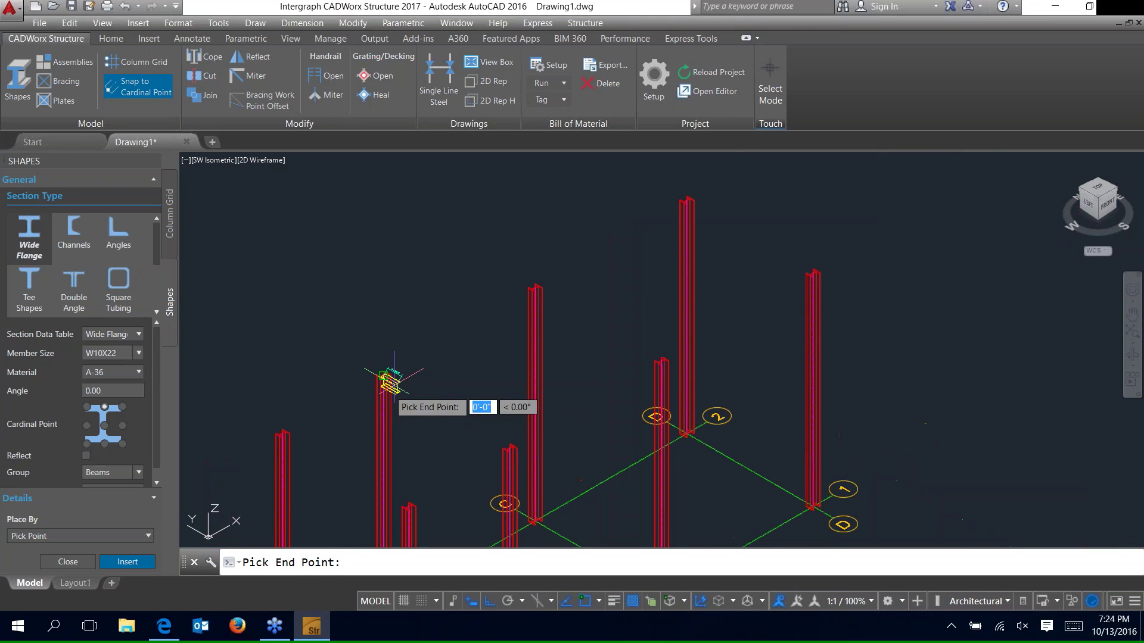
pyautogui.click(544, 306)
pyautogui.click(544, 306)
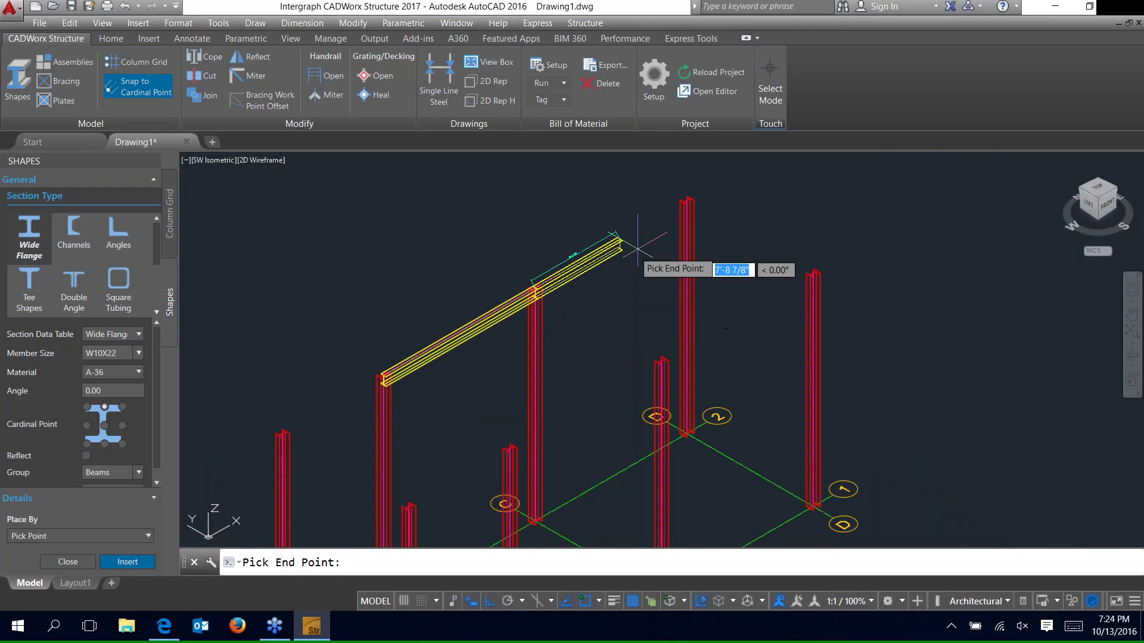
pyautogui.click(684, 225)
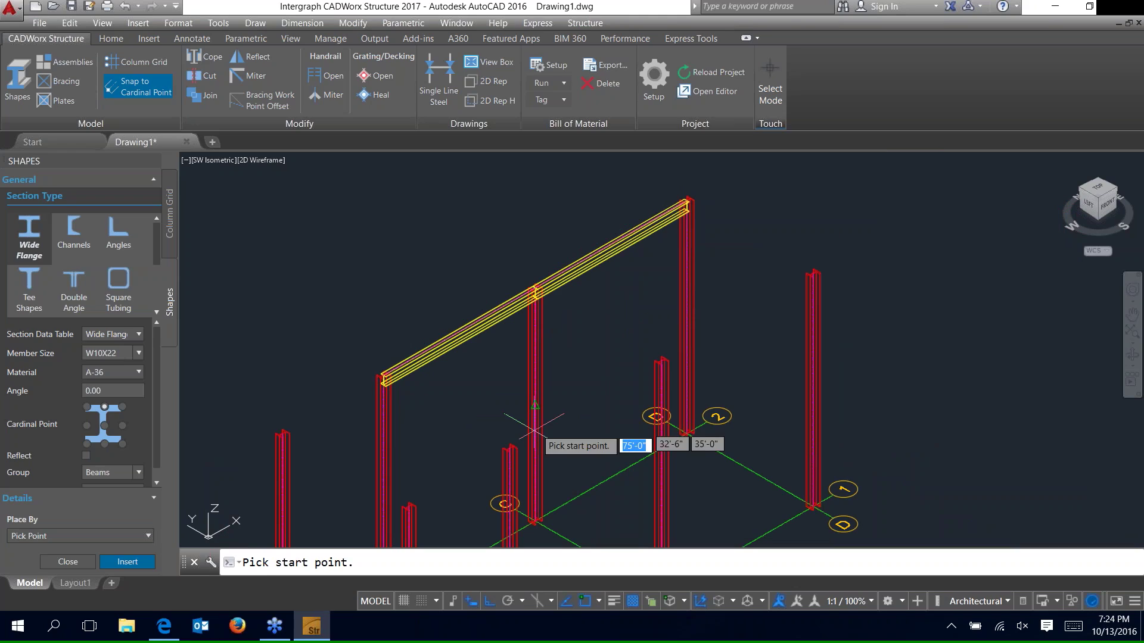
# - Place beams along line 1 between the tops of columns B, C and D, ending the insertion there
pyautogui.click(510, 451)
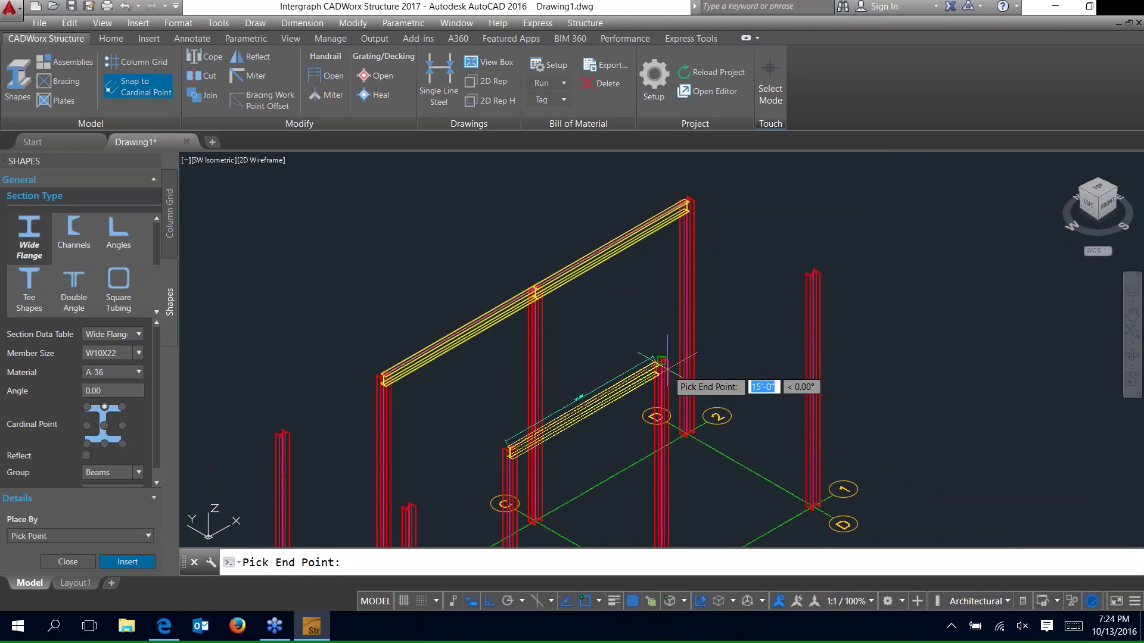
pyautogui.click(661, 361)
pyautogui.click(662, 363)
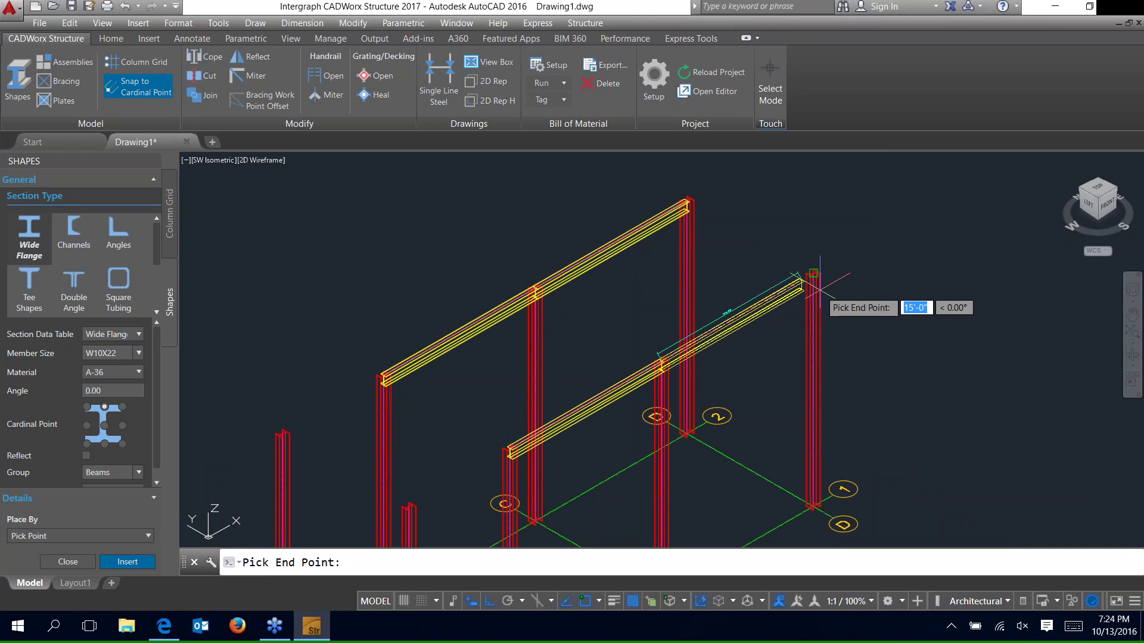
pyautogui.click(814, 275)
pyautogui.click(507, 447)
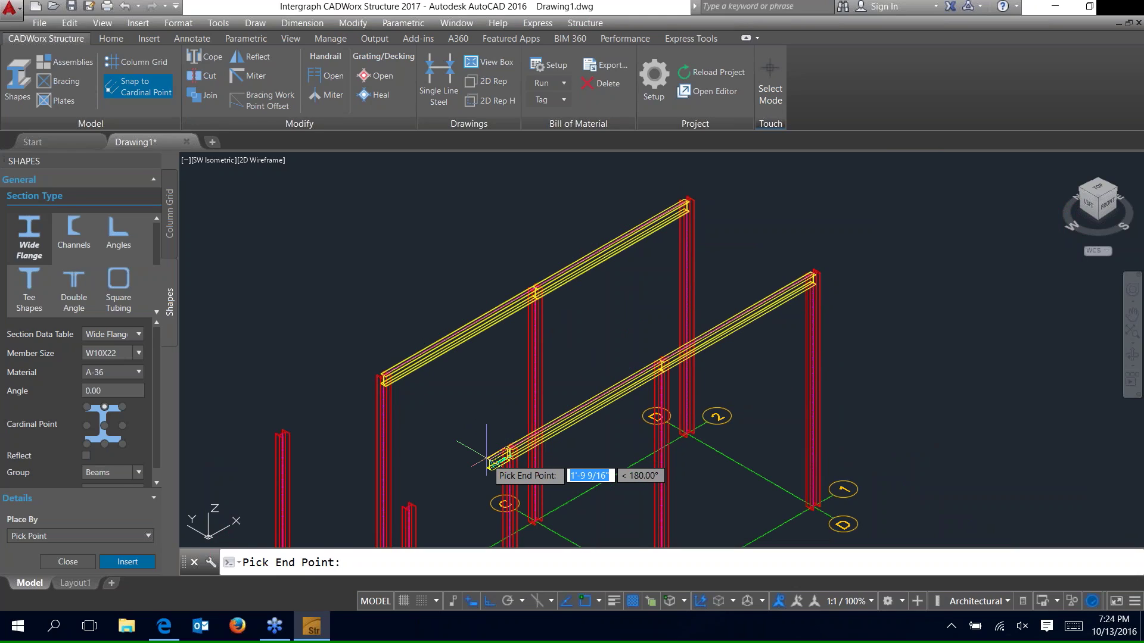
pyautogui.press('Escape')
# - Place W10X22 cross beams between lines 1 and 2 at the tops of columns B, C and D
pyautogui.click(128, 562)
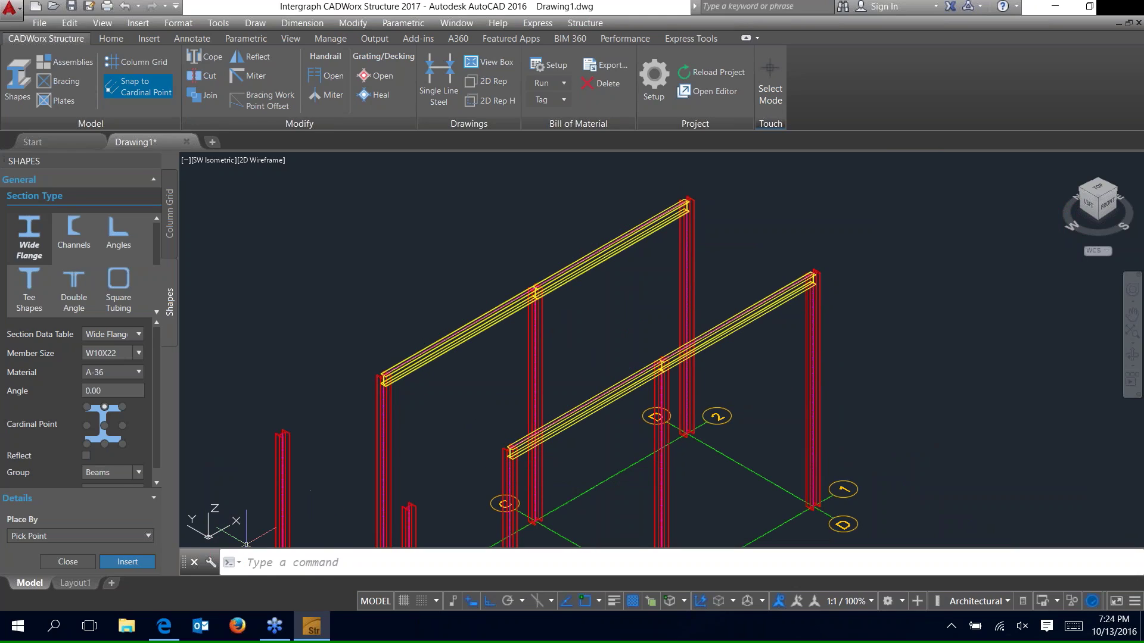
pyautogui.click(510, 451)
pyautogui.click(382, 376)
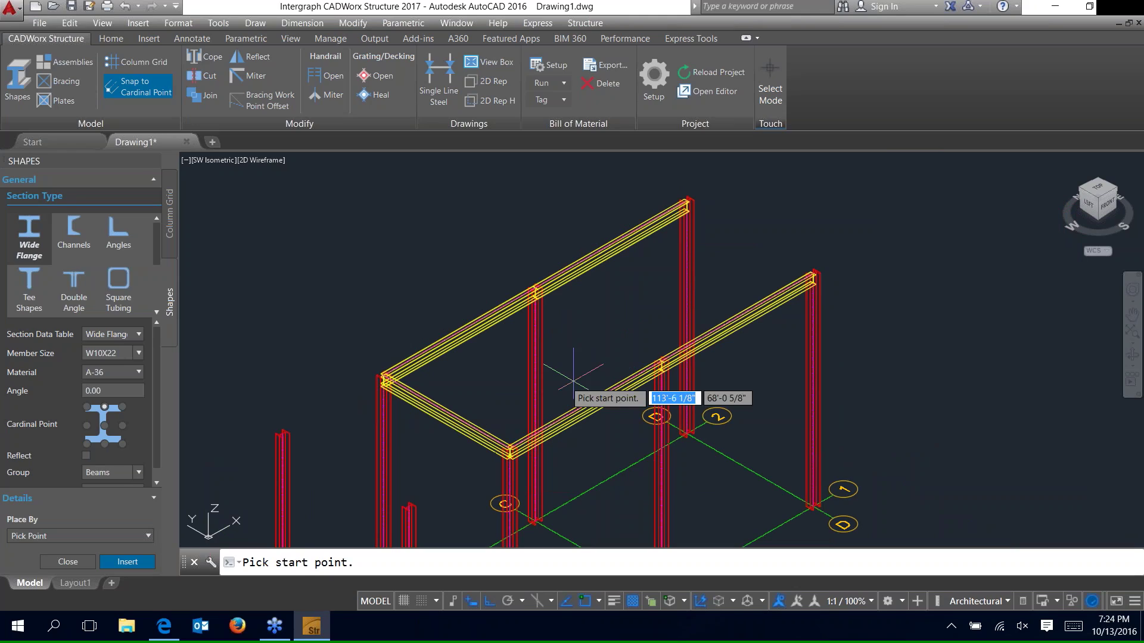
pyautogui.click(661, 362)
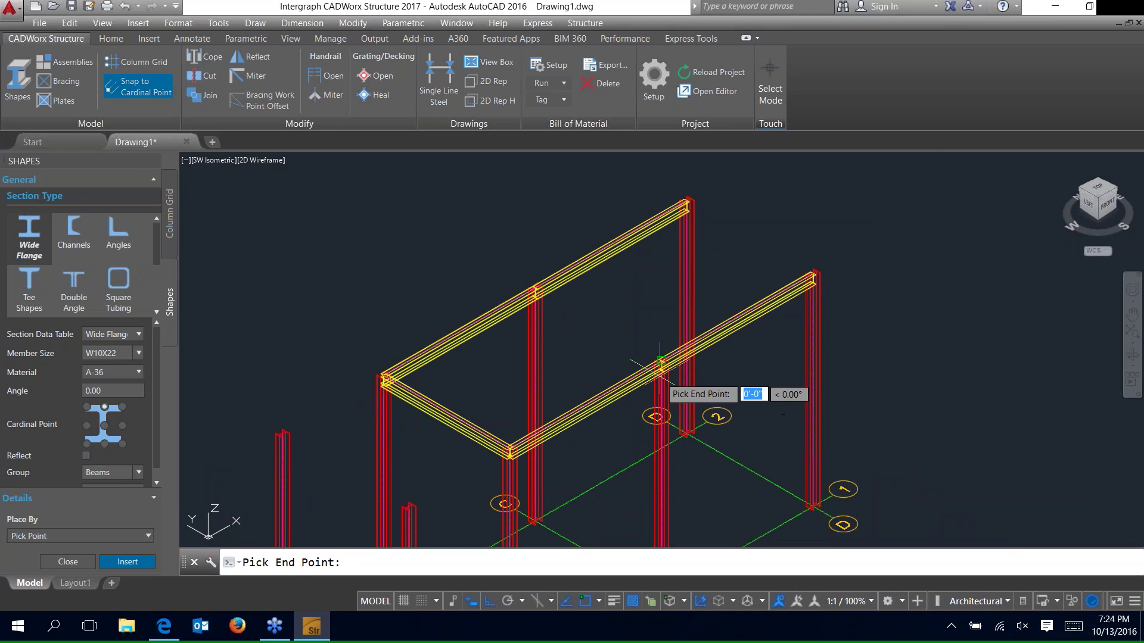
pyautogui.click(533, 292)
pyautogui.click(813, 277)
pyautogui.click(686, 200)
pyautogui.press('Escape')
# - Change the beam placement method to Beam Elevation and start an insertion at elevation 32'6"
pyautogui.scroll(-4, 671, 286)
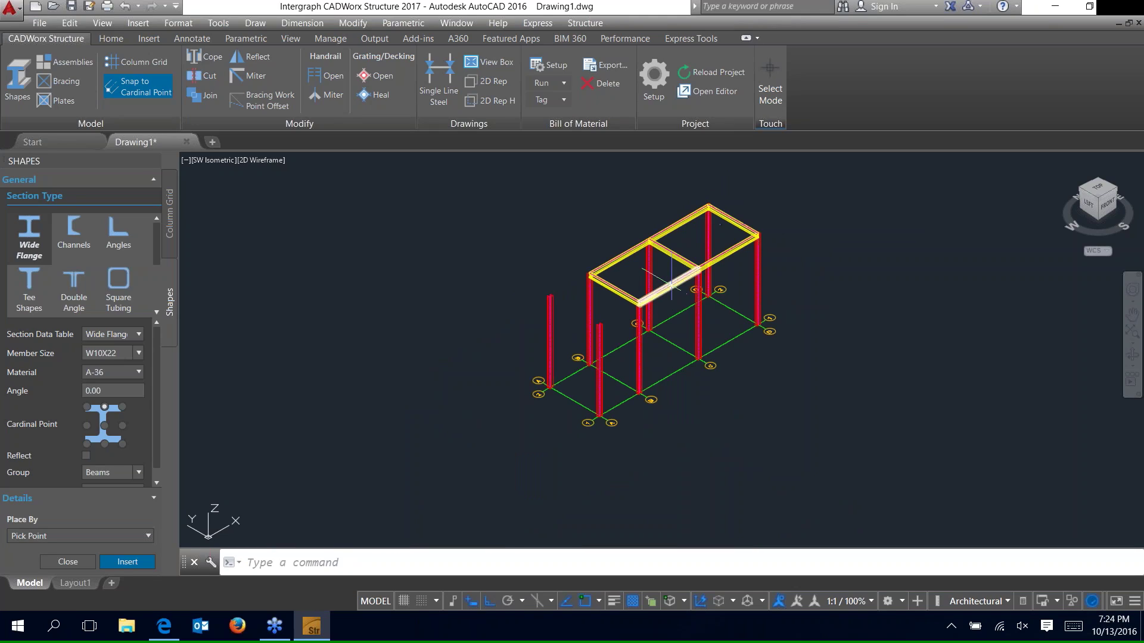
pyautogui.scroll(2, 673, 313)
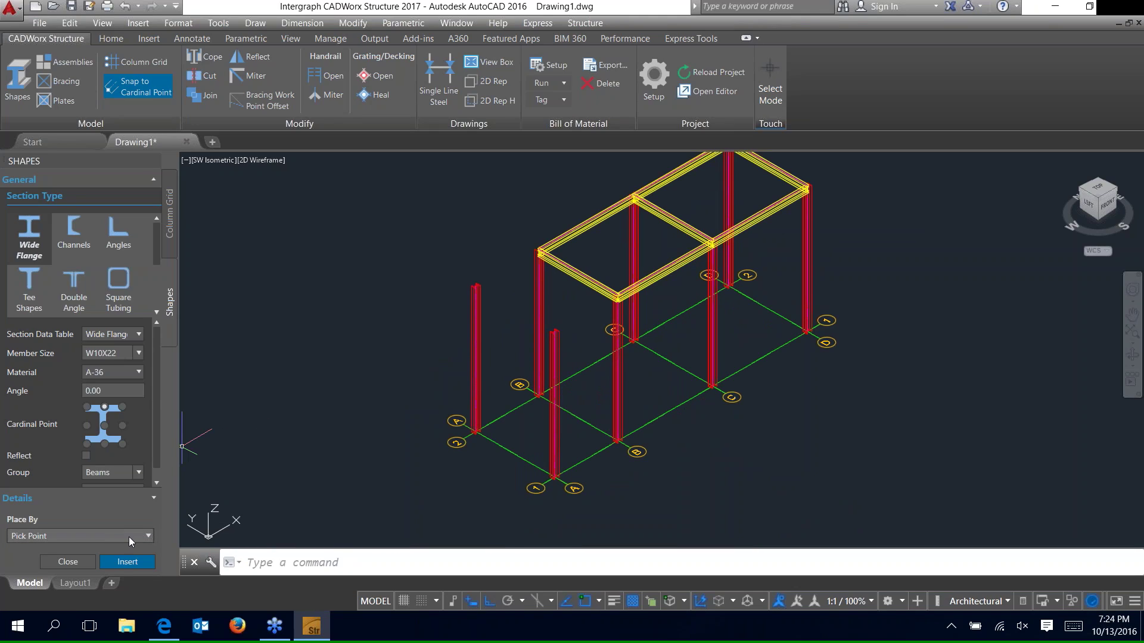
pyautogui.click(130, 536)
pyautogui.click(52, 453)
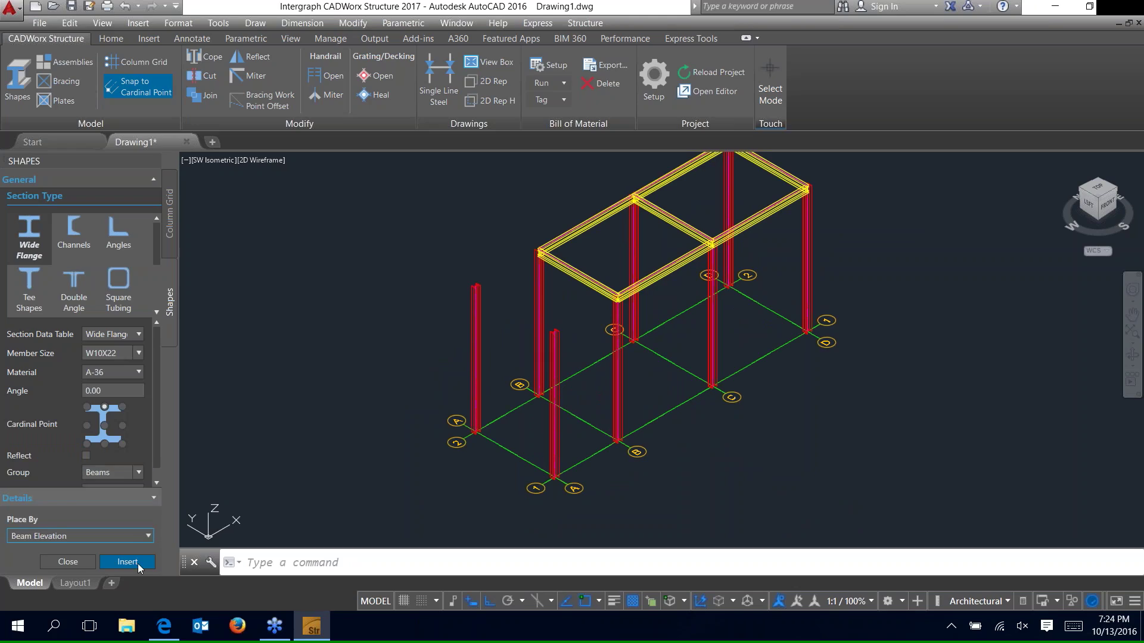
pyautogui.click(133, 564)
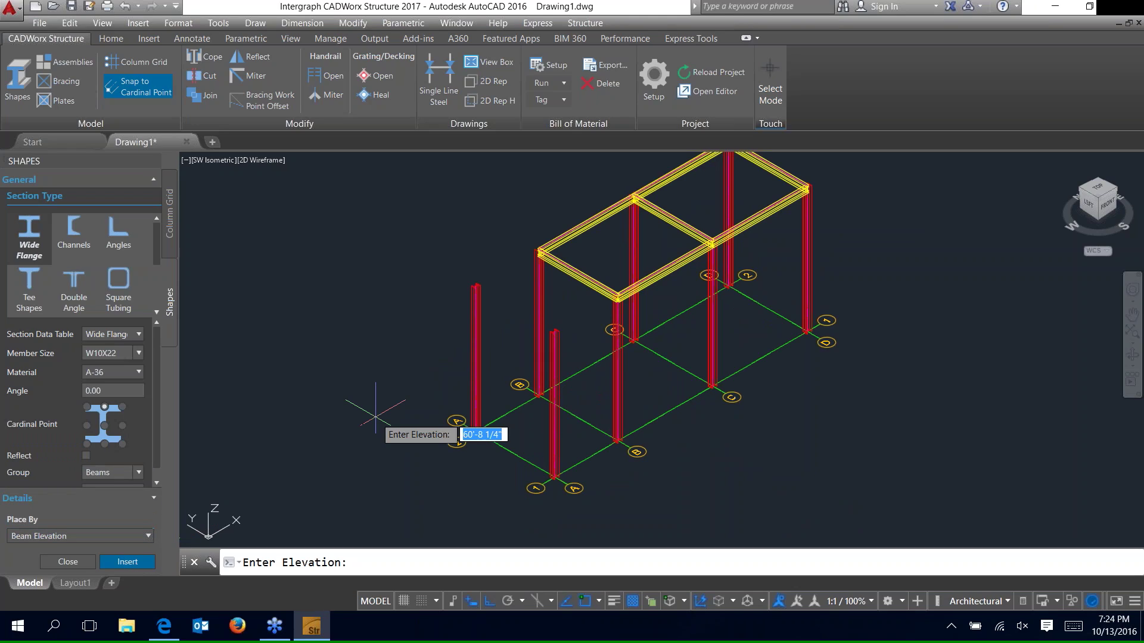
pyautogui.write("32'")
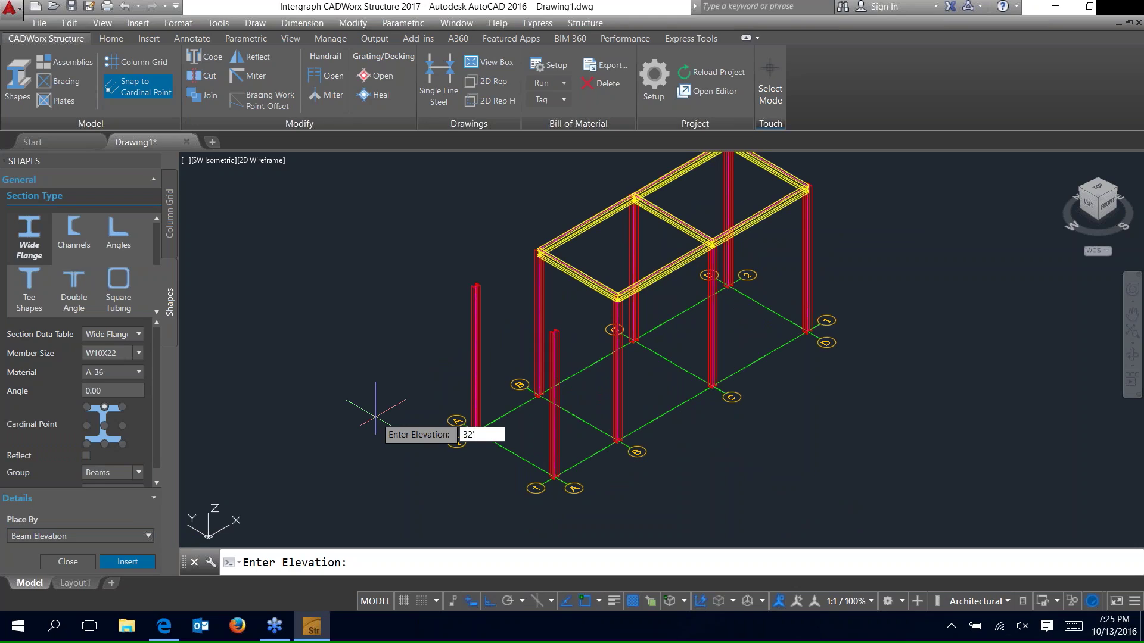
pyautogui.write('6"')
pyautogui.press('Return')
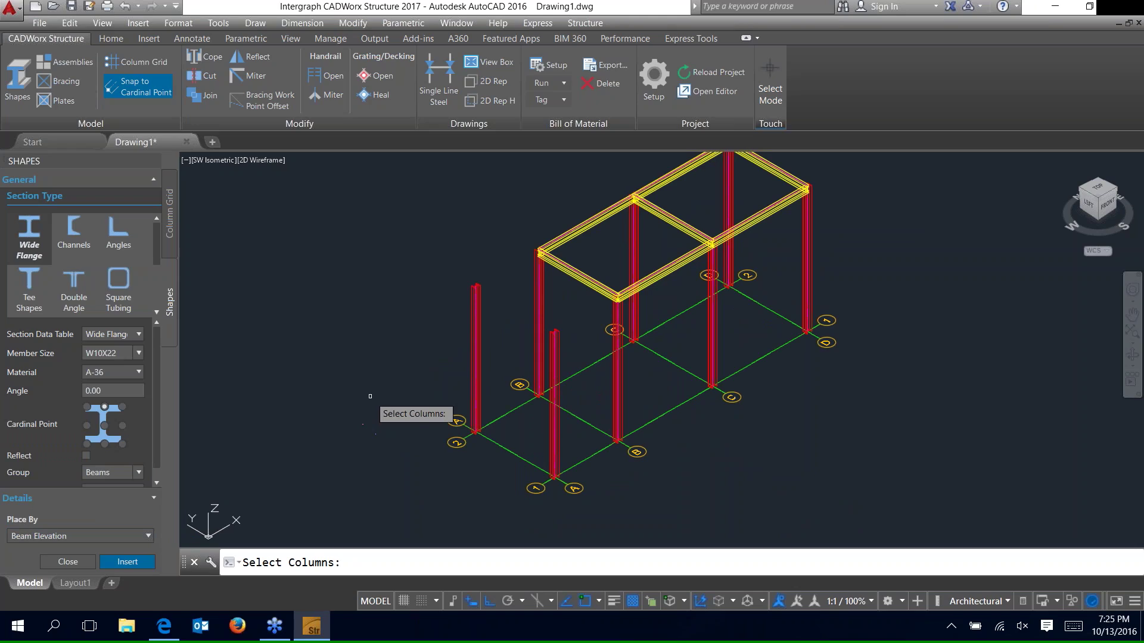
# - Insert beams at the entered elevation along line 2 through columns A, B, C and D
pyautogui.click(475, 405)
pyautogui.click(538, 319)
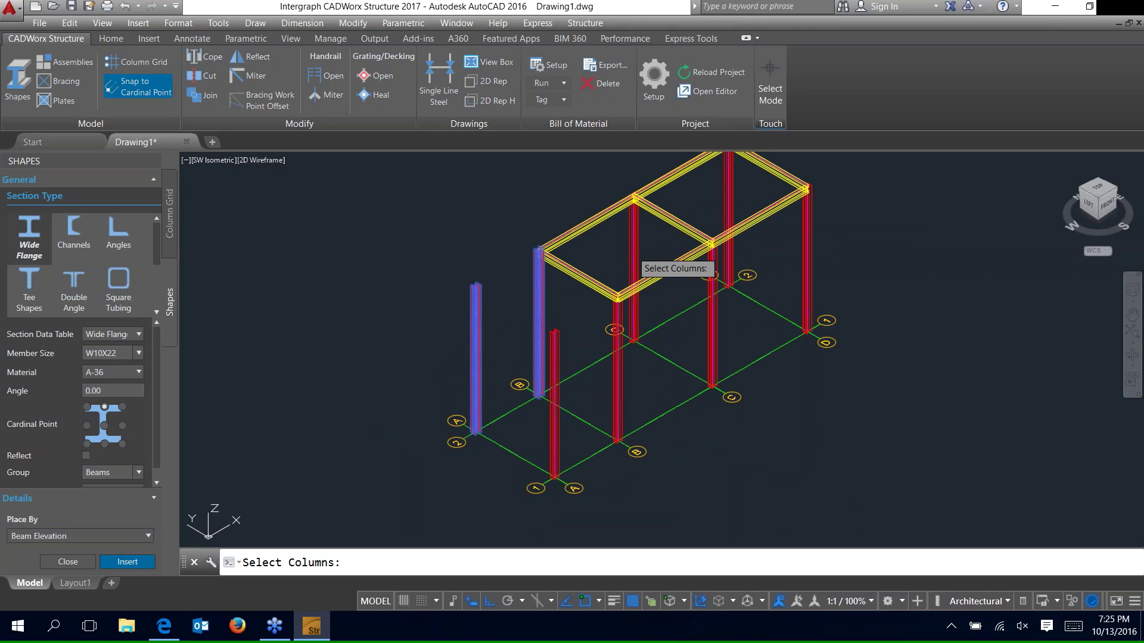
pyautogui.click(633, 256)
pyautogui.click(729, 192)
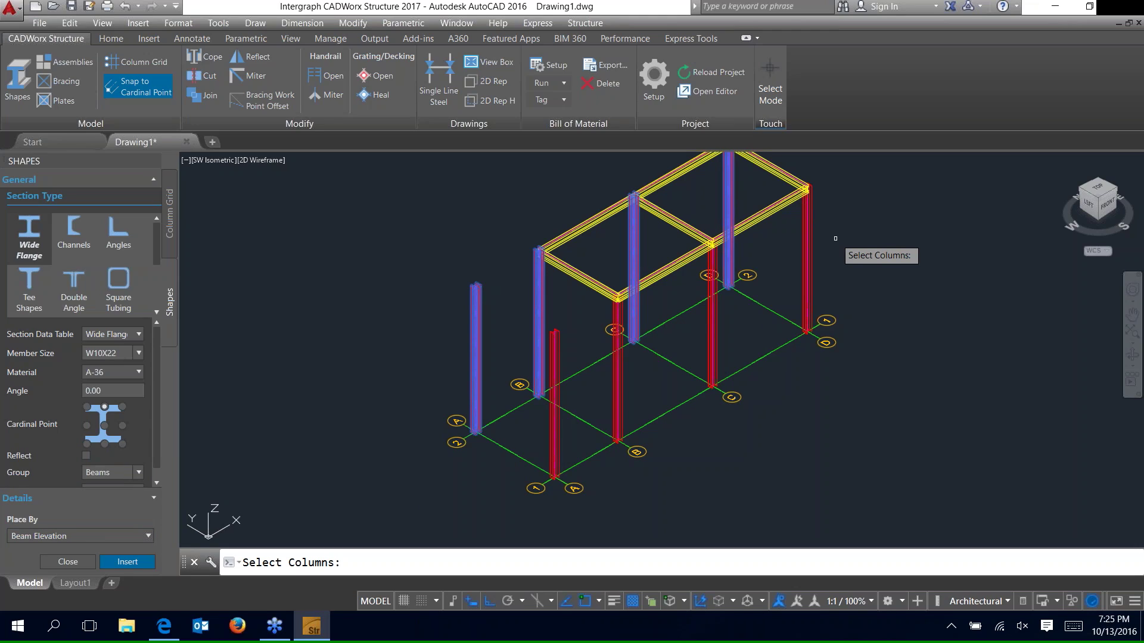
pyautogui.press('Return')
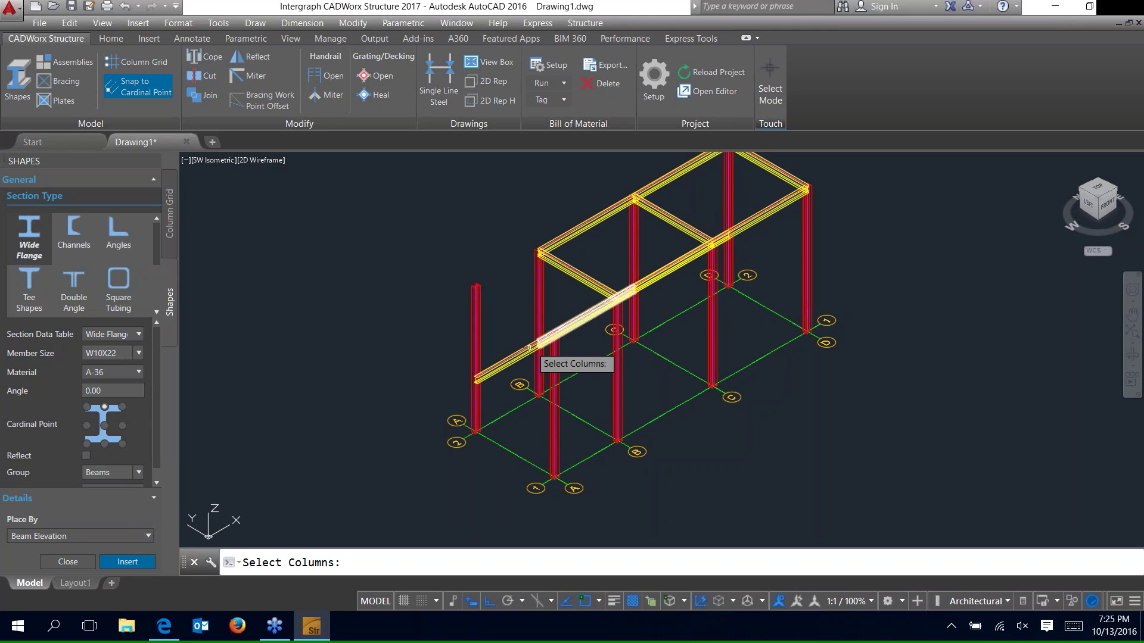
# - Insert cross beams at the same elevation between the line 1 and line 2 columns at A, B, C and D
pyautogui.click(553, 417)
pyautogui.click(477, 402)
pyautogui.press('Return')
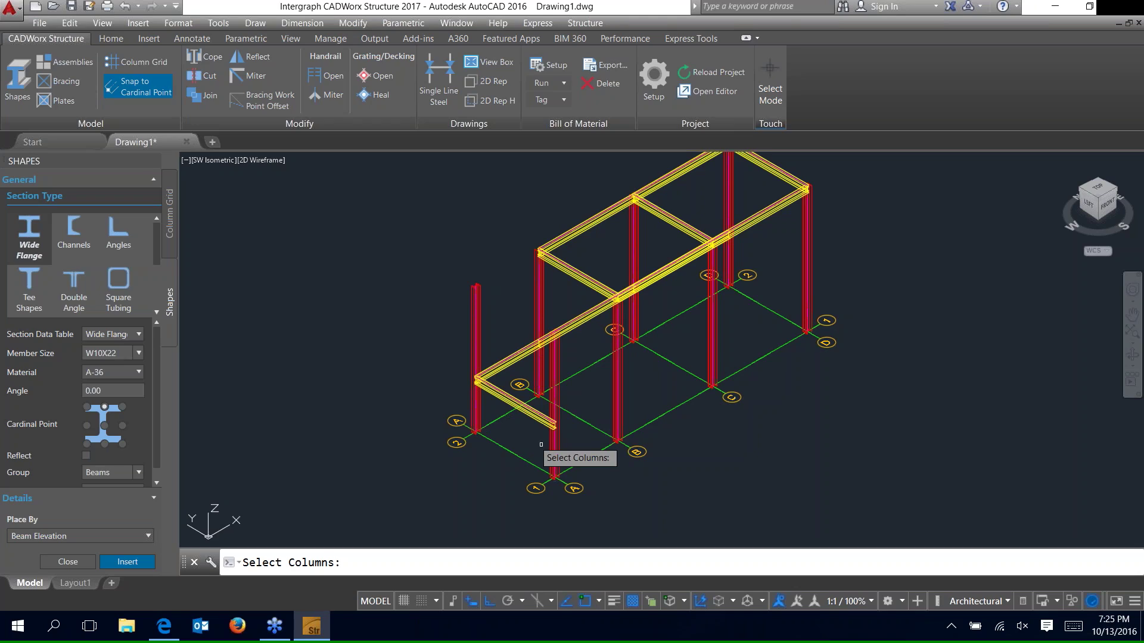
pyautogui.click(622, 409)
pyautogui.click(540, 321)
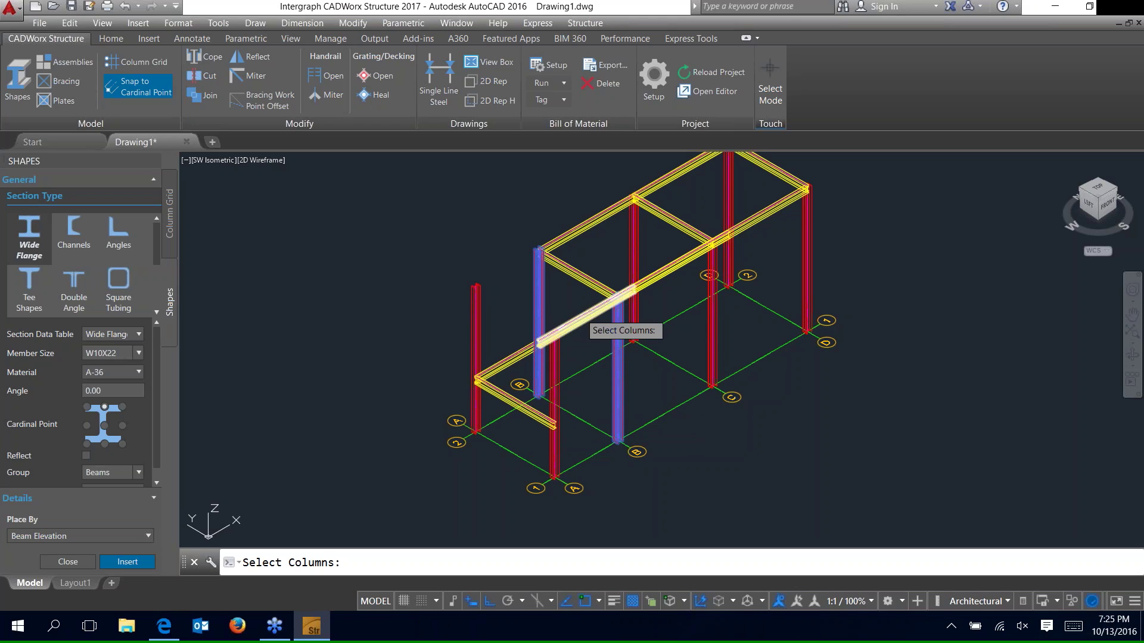
pyautogui.press('Return')
pyautogui.click(713, 339)
pyautogui.click(634, 262)
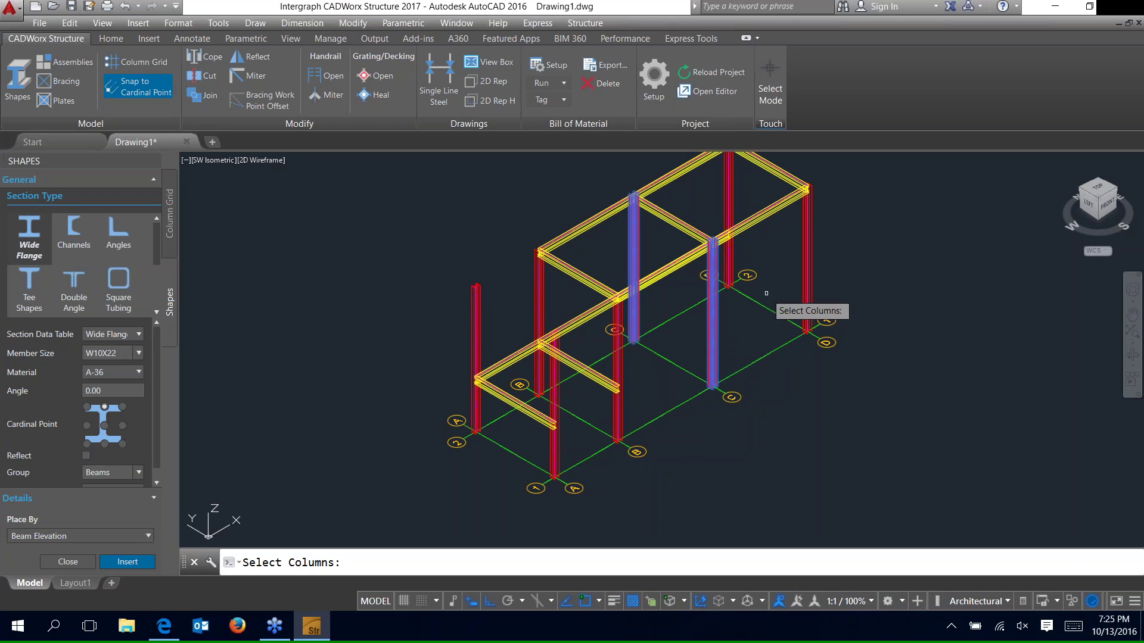
pyautogui.press('Return')
pyautogui.click(807, 277)
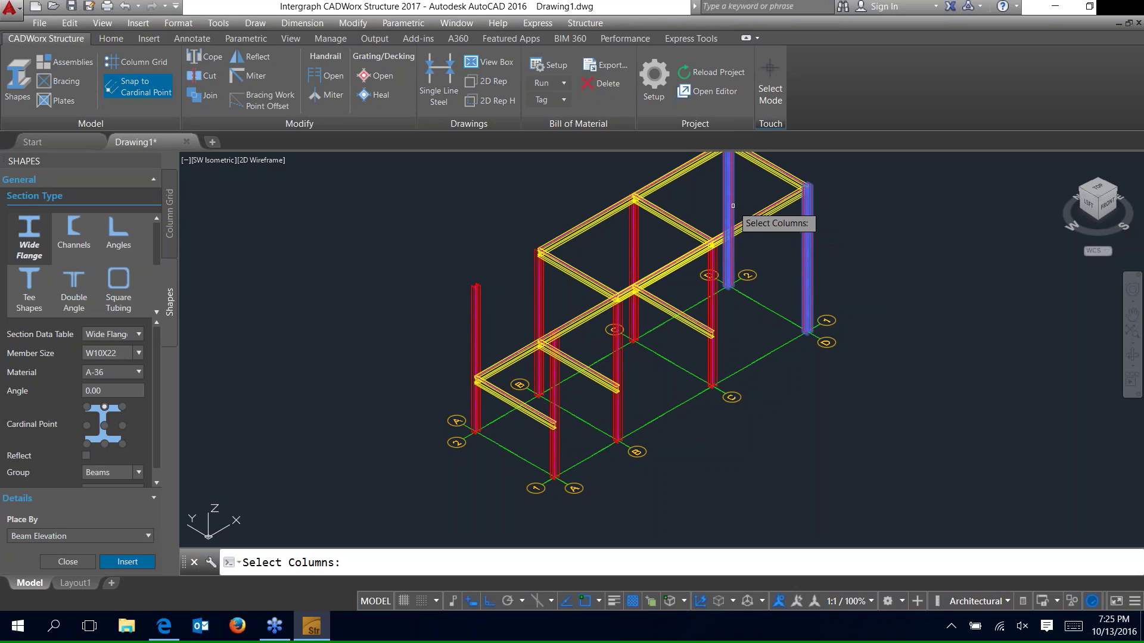
pyautogui.click(728, 221)
pyautogui.press('Return')
# - Insert lower-level beams along line 1 through columns A, B, C and D, ending the insertion there
pyautogui.click(554, 436)
pyautogui.click(617, 417)
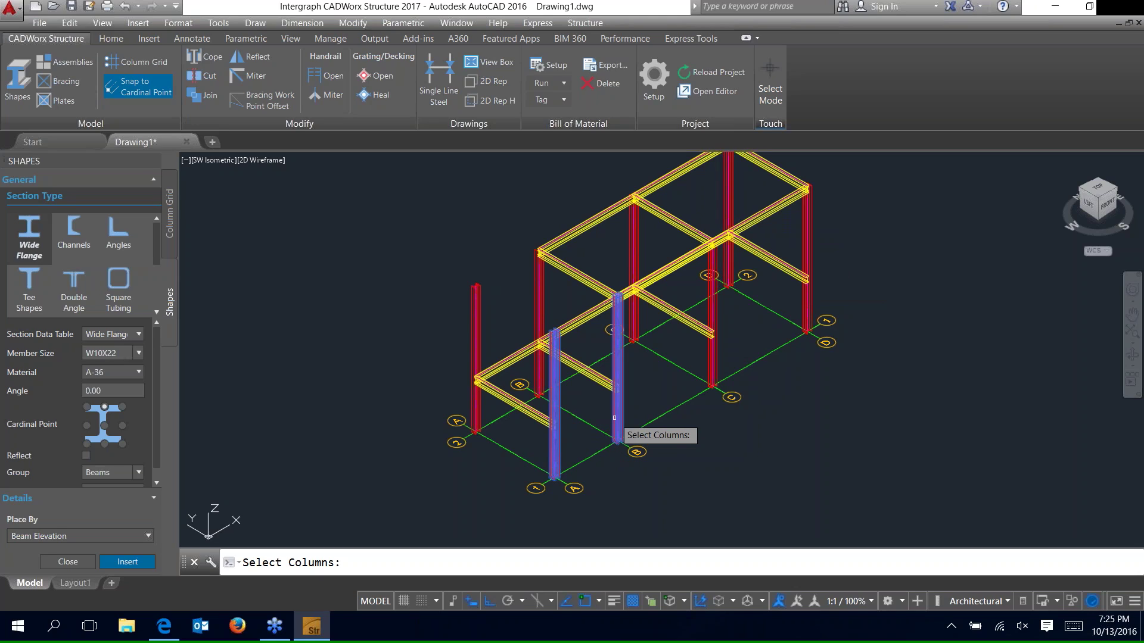
pyautogui.press('Return')
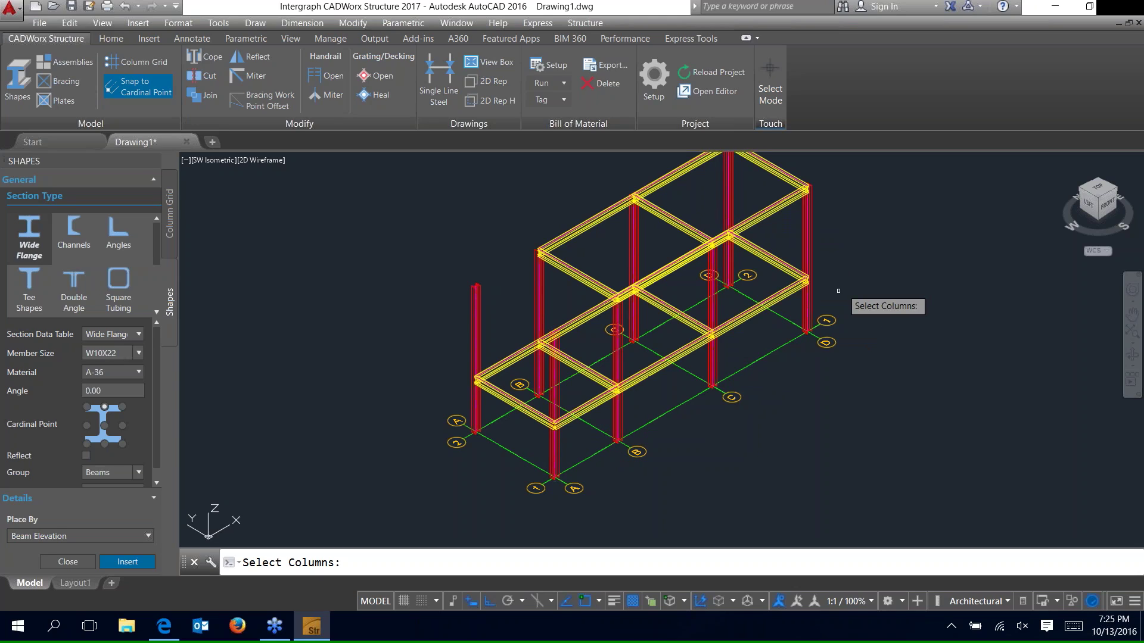
pyautogui.press('Escape')
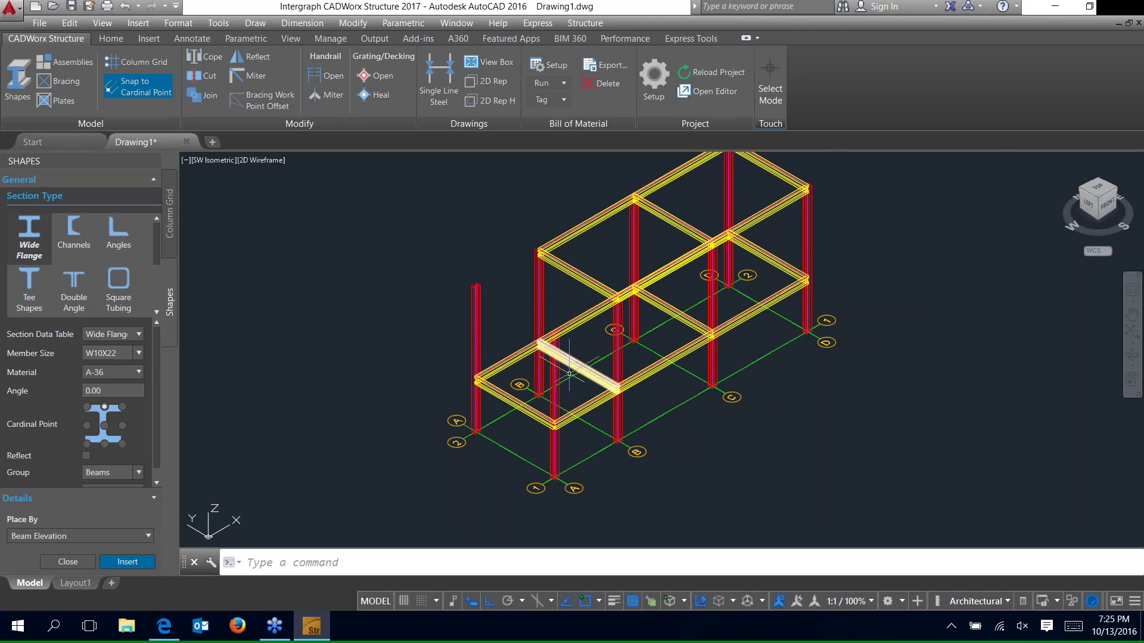
# - Cope the two lower beams meeting at column A2 using the Select option, with that column as boundary and the Welded type
pyautogui.scroll(6, 569, 373)
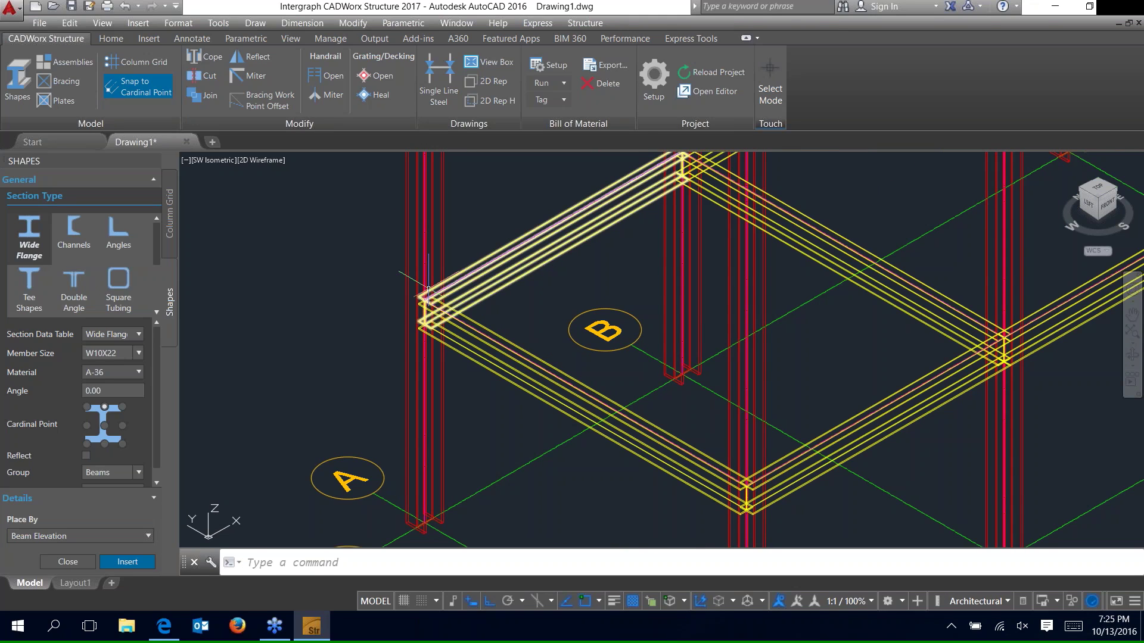
pyautogui.scroll(3, 427, 291)
pyautogui.scroll(-3, 427, 290)
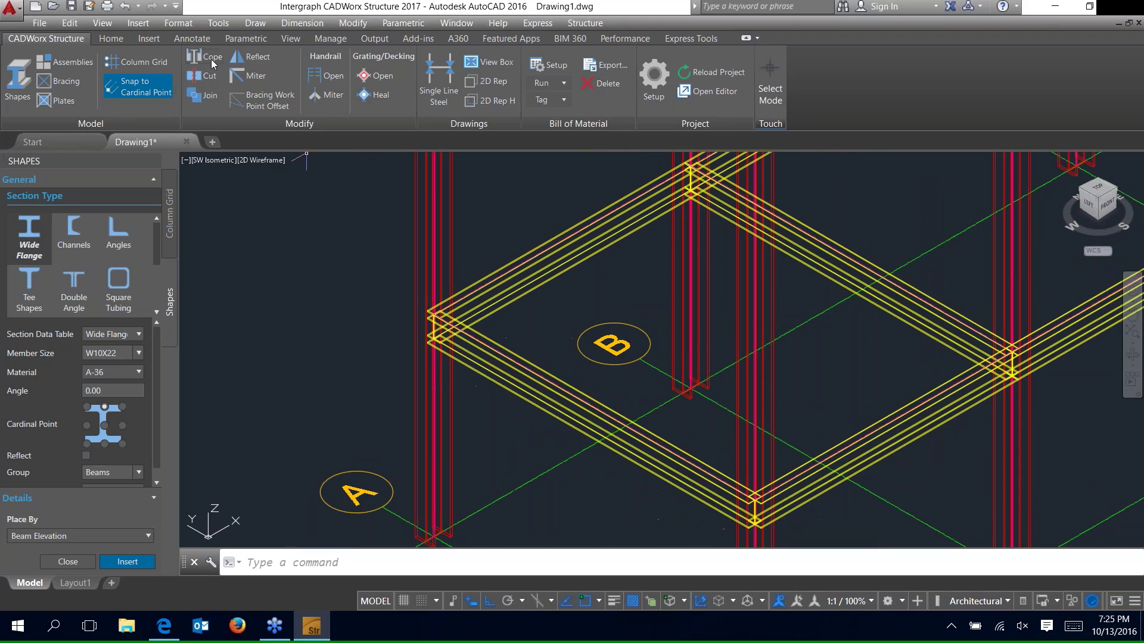
pyautogui.click(213, 59)
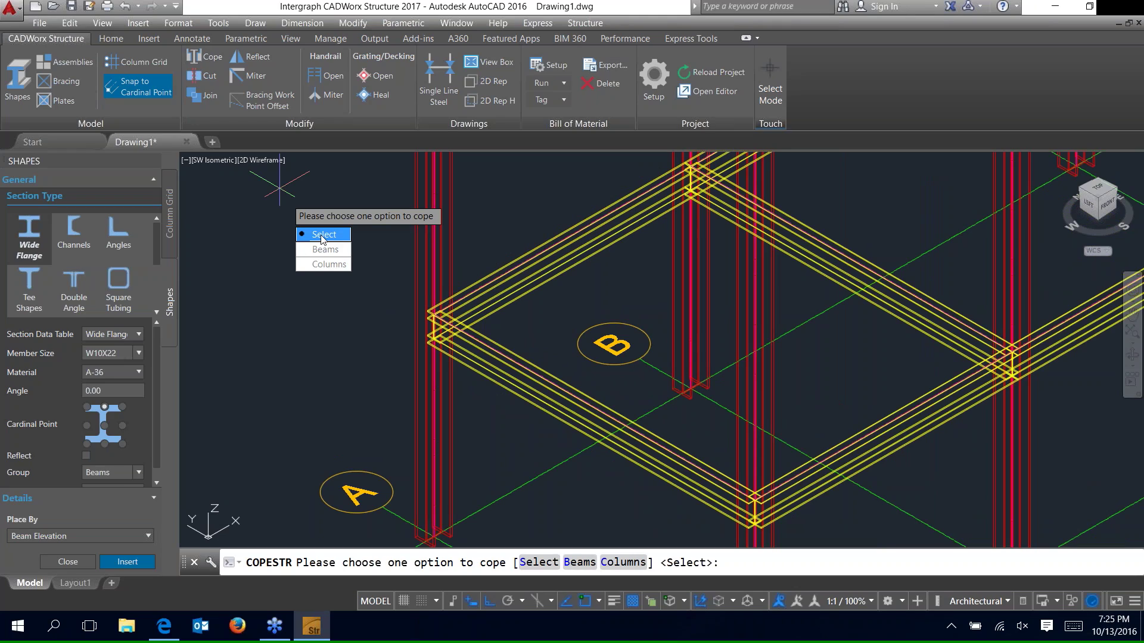
pyautogui.click(322, 238)
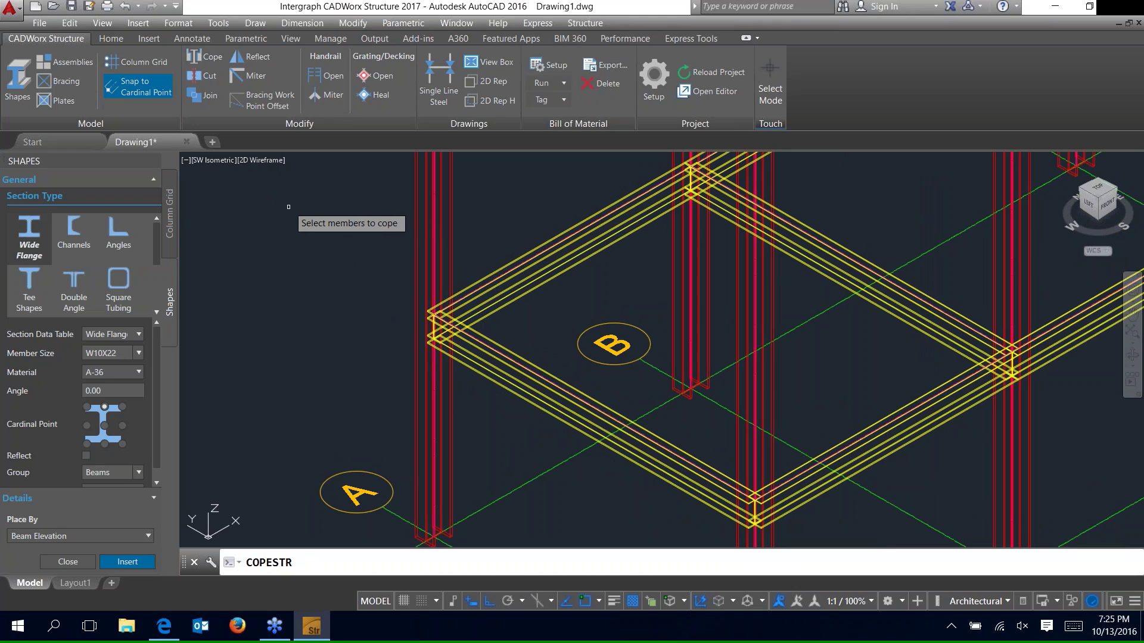
pyautogui.click(489, 291)
pyautogui.click(484, 343)
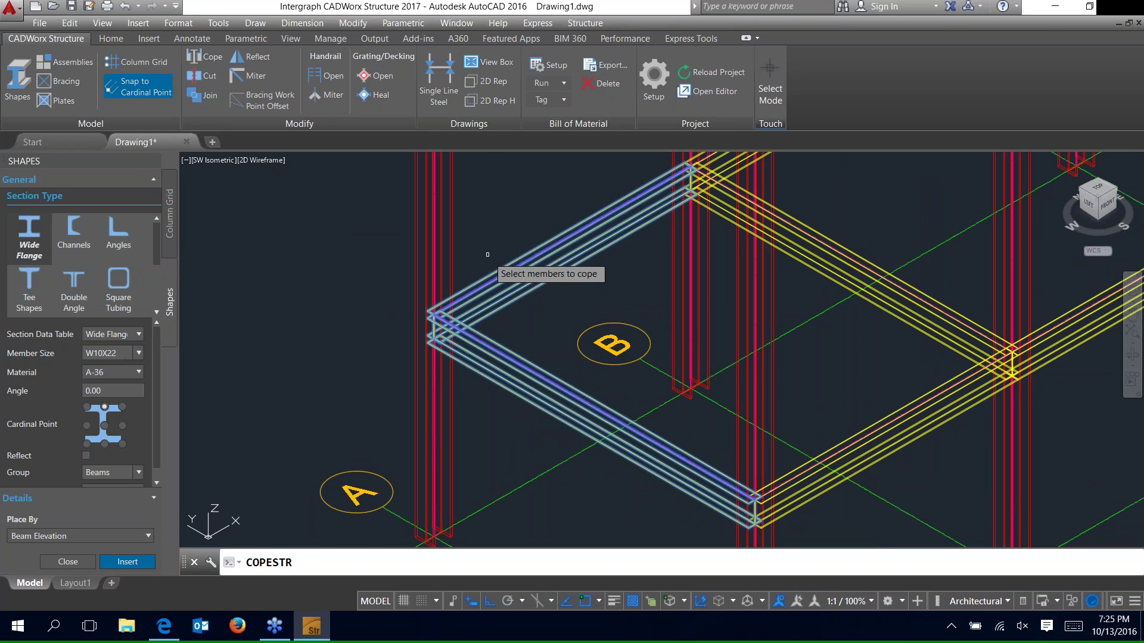
pyautogui.press('Return')
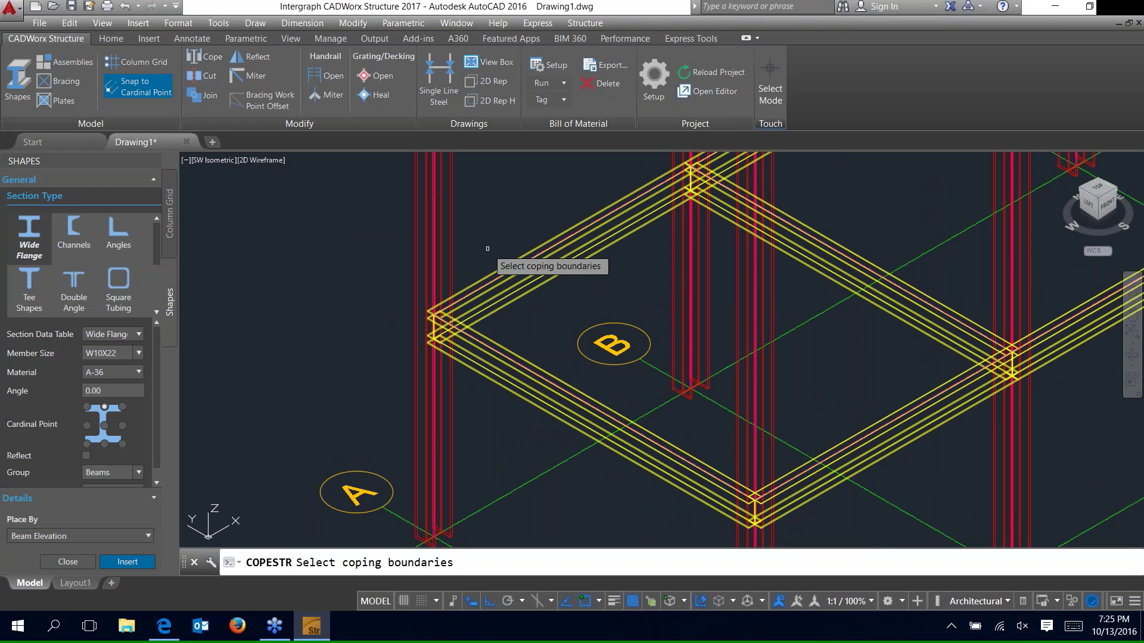
pyautogui.click(451, 252)
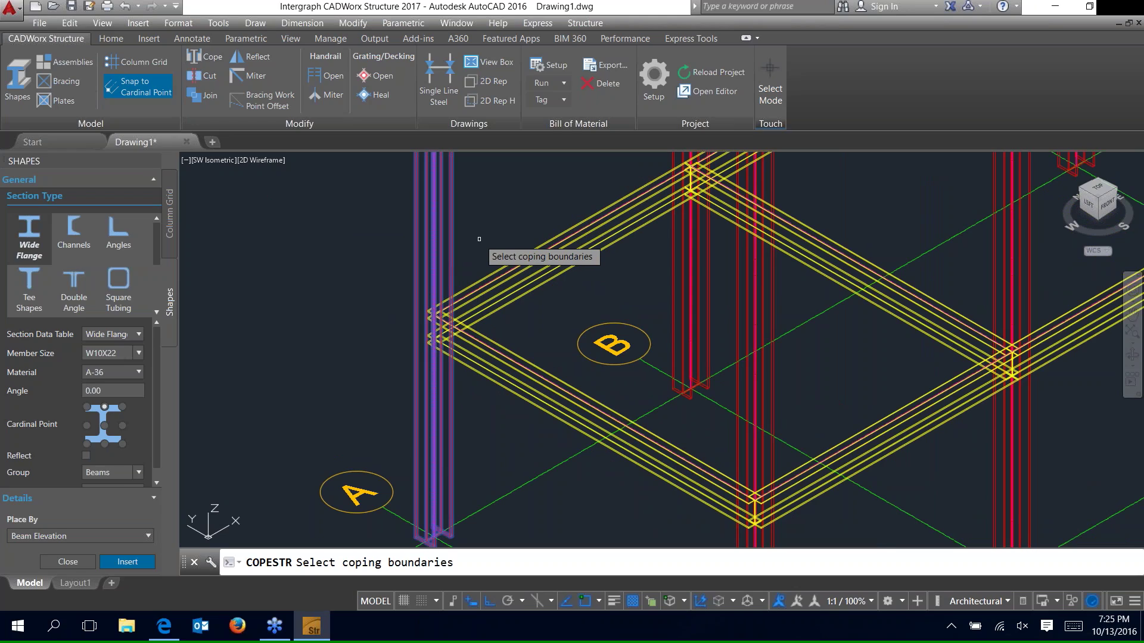
pyautogui.press('Return')
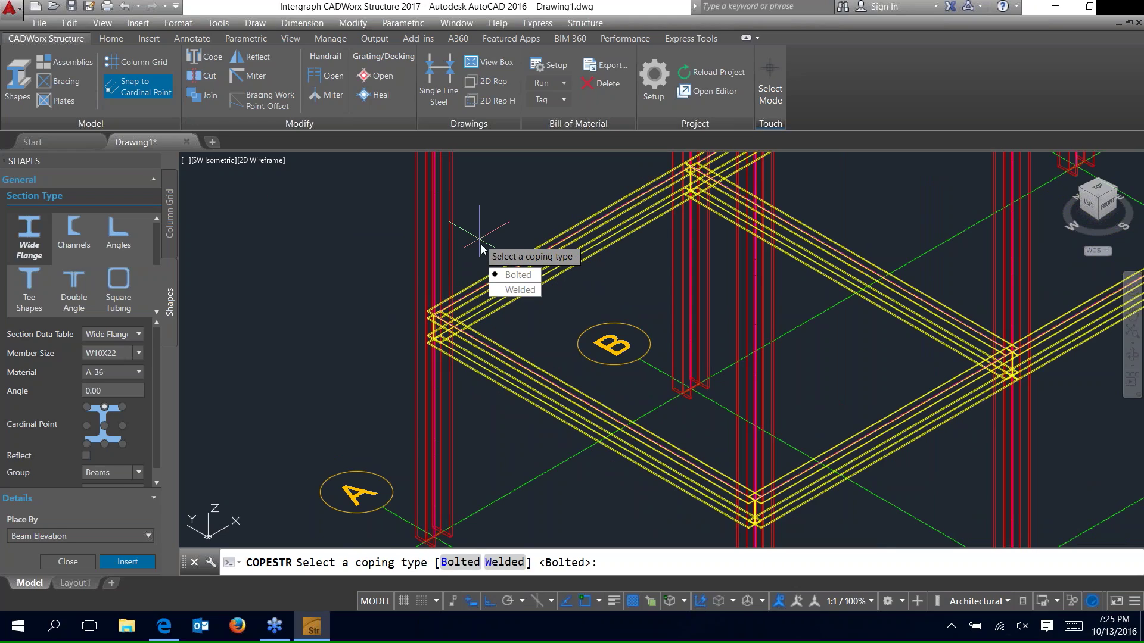
pyautogui.click(518, 295)
pyautogui.scroll(5, 454, 316)
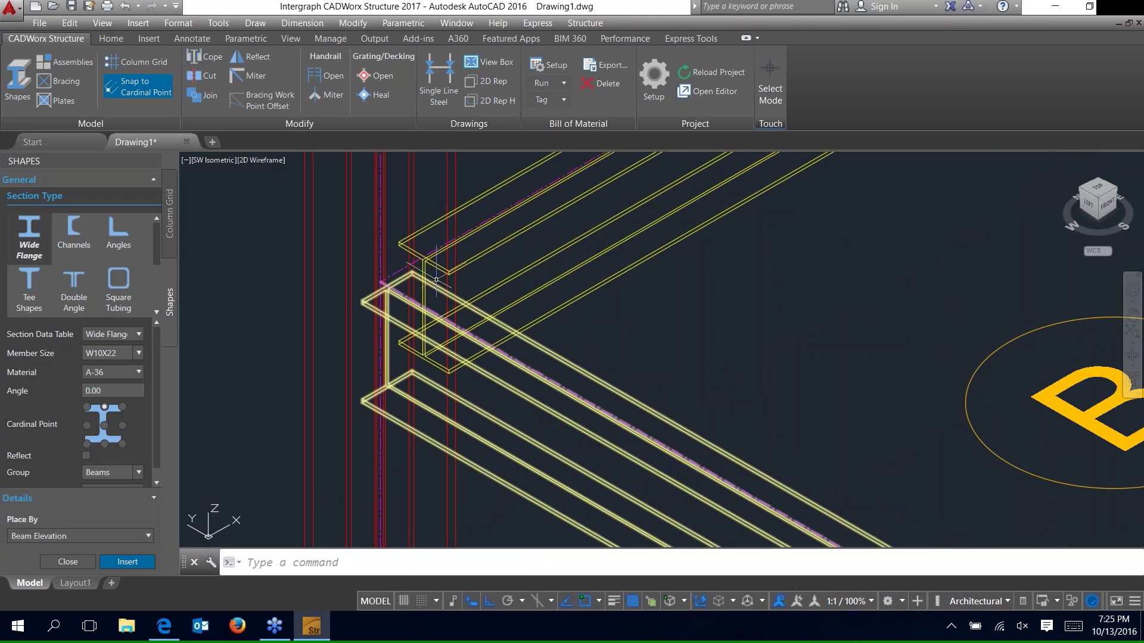
# - Cope the structure's beams together using the Beams option and the Bolted coping type
pyautogui.scroll(-6, 381, 315)
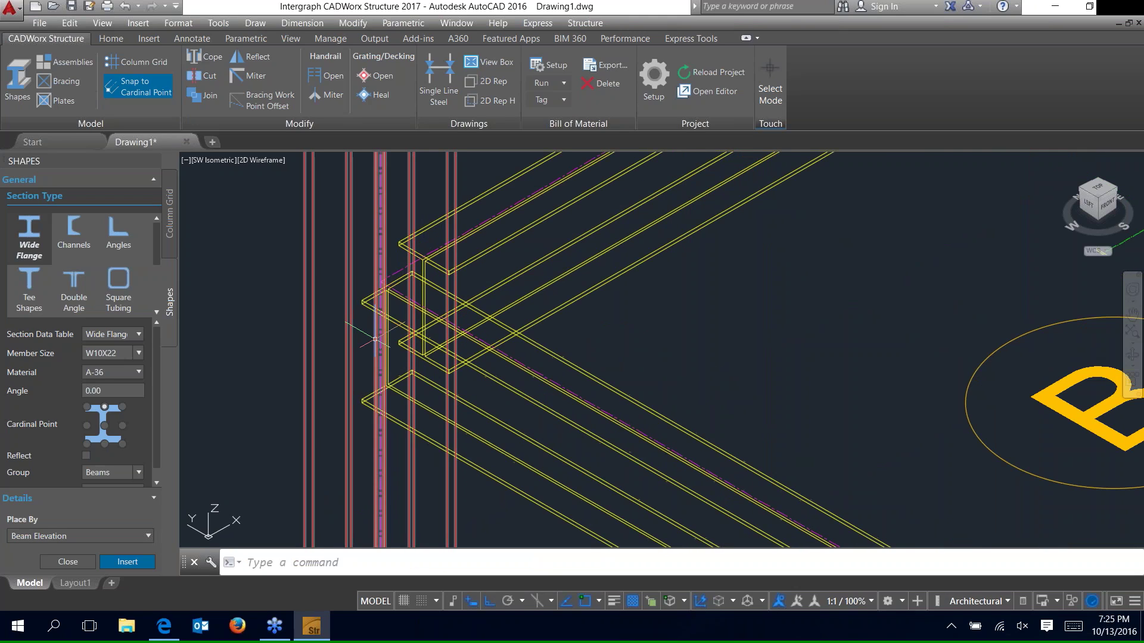
pyautogui.click(208, 60)
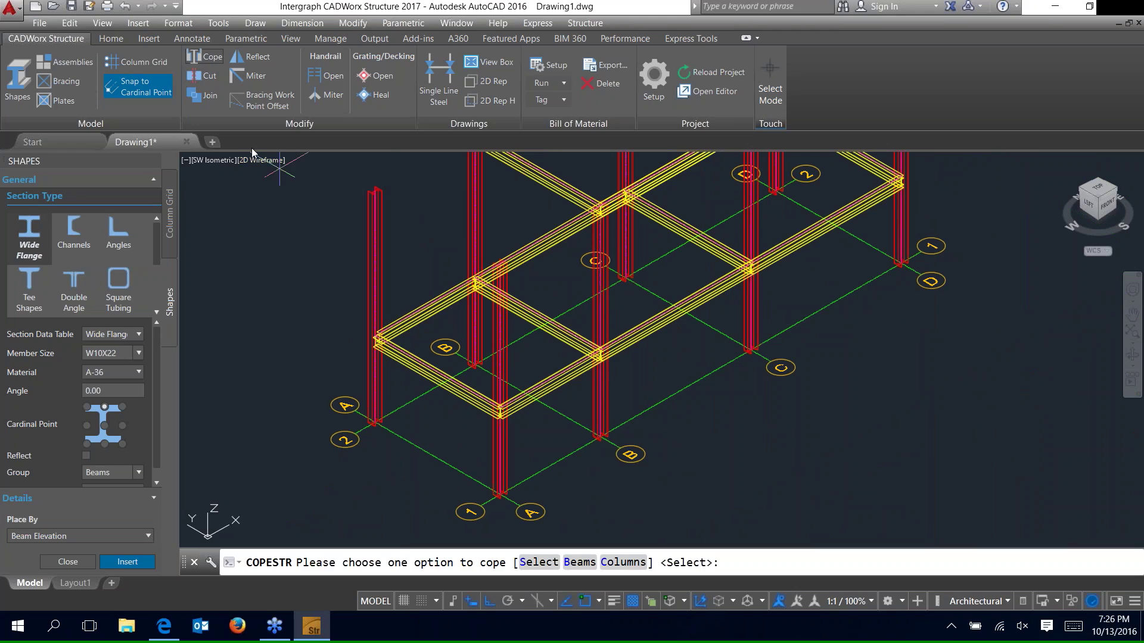
pyautogui.click(294, 236)
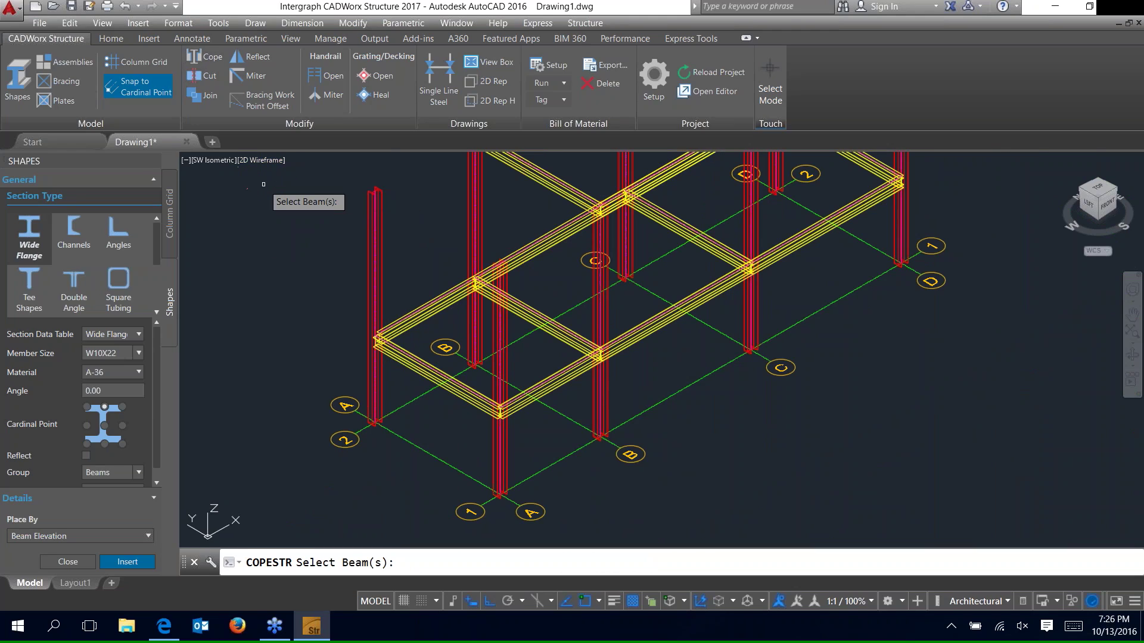
pyautogui.scroll(-4, 381, 318)
pyautogui.click(618, 180)
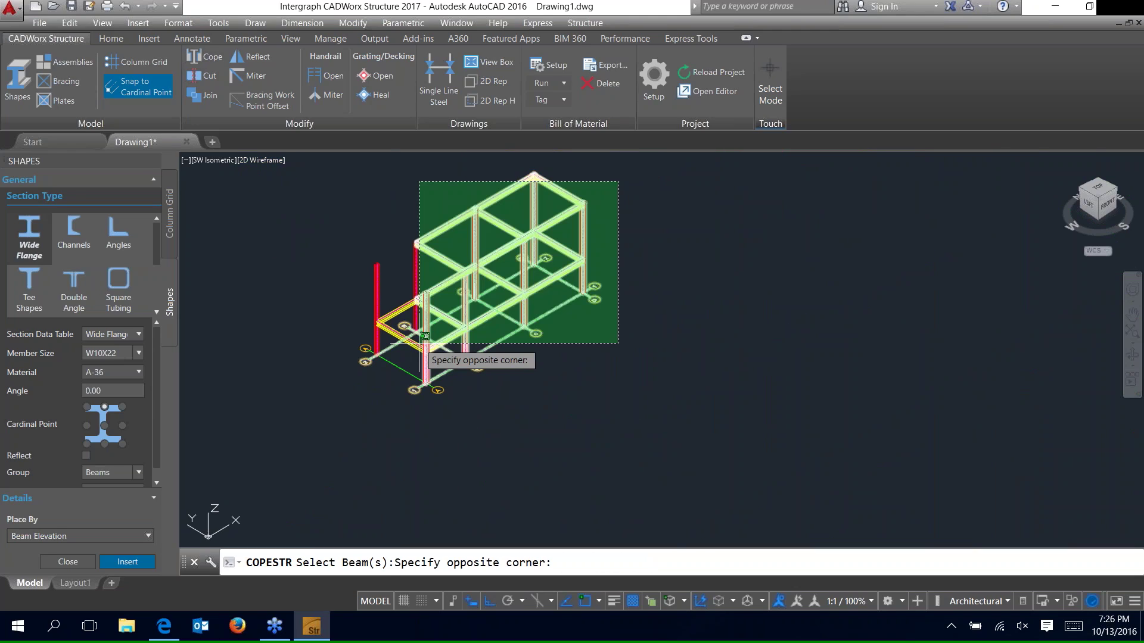
pyautogui.click(424, 363)
pyautogui.press('Return')
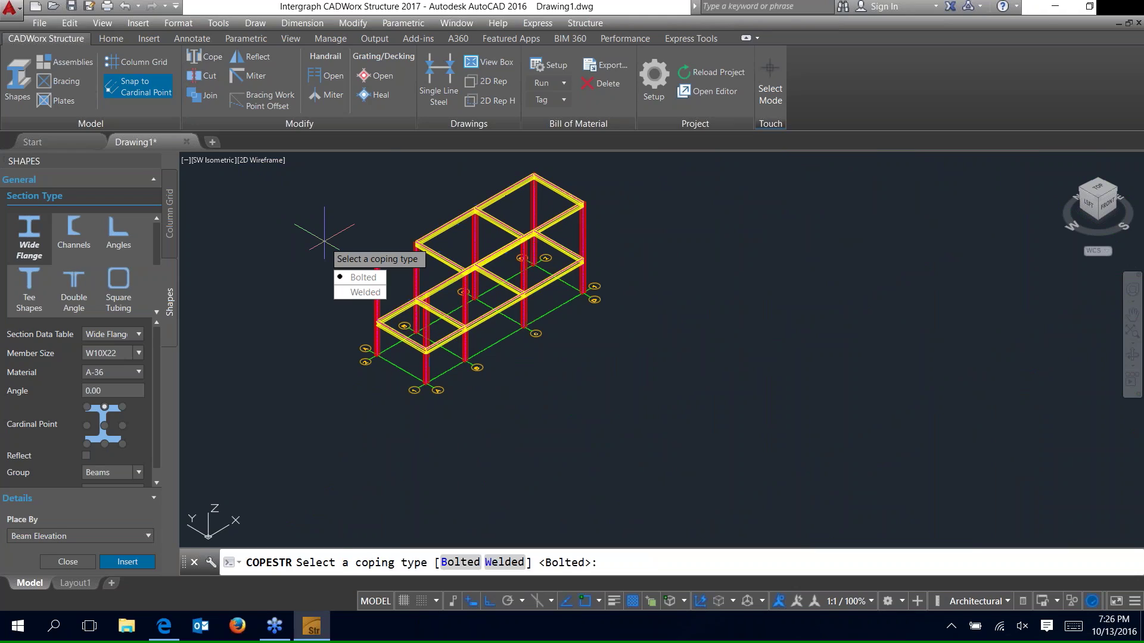
pyautogui.click(361, 278)
pyautogui.scroll(6, 416, 307)
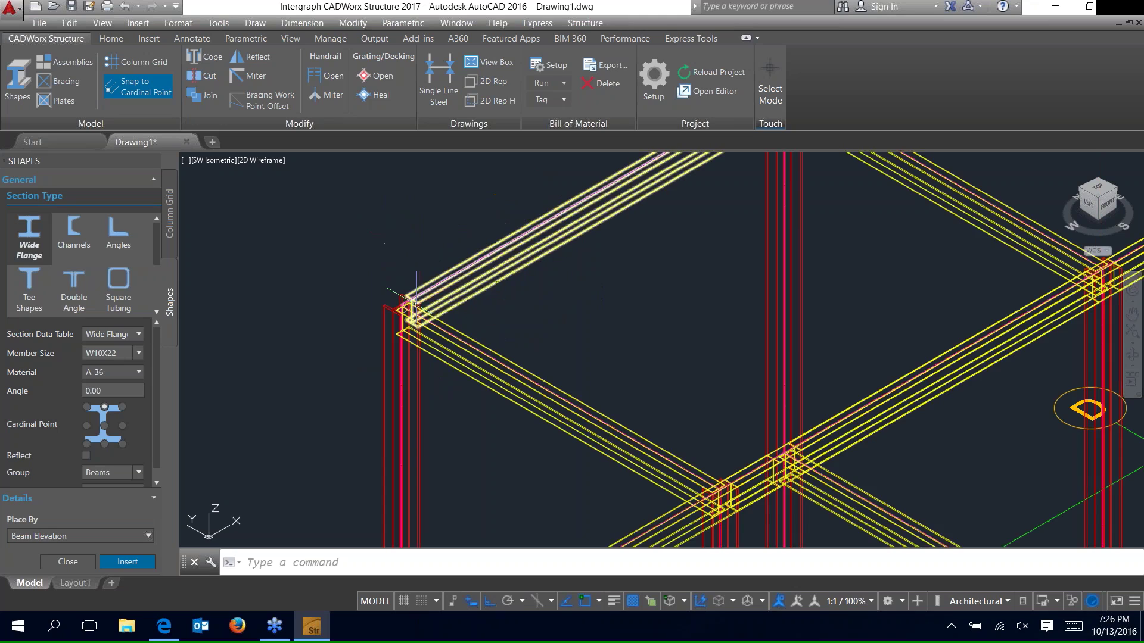
pyautogui.scroll(-6, 416, 305)
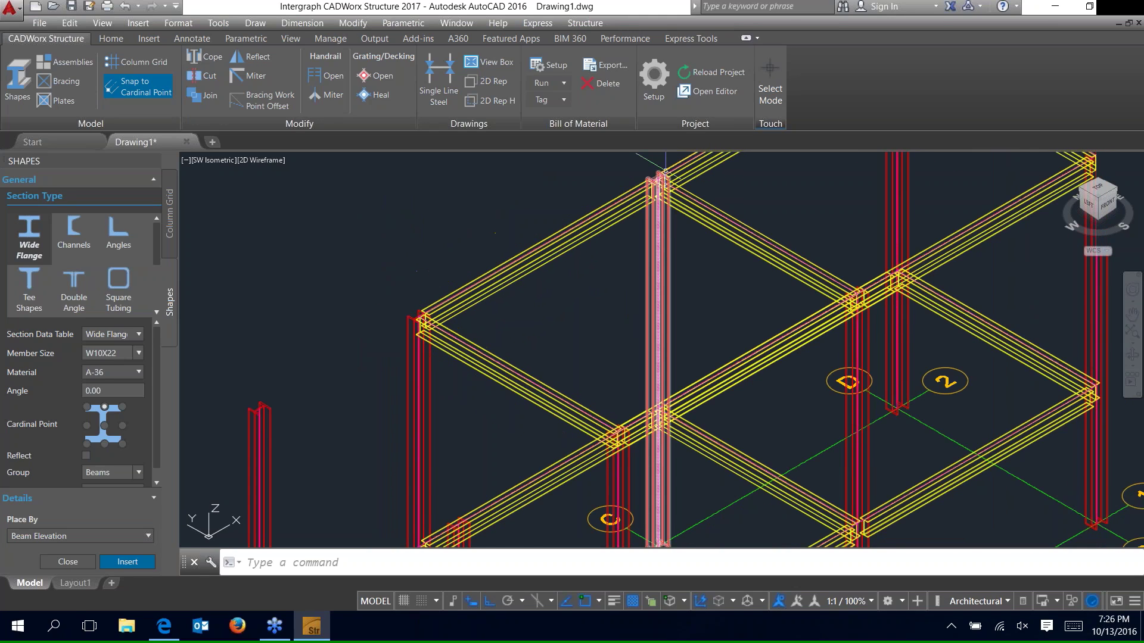
# - Set the structure setup rules to auto cope with Bolted Coping only, turning off Welded Coping, and apply them
pyautogui.scroll(5, 620, 319)
pyautogui.scroll(-6, 740, 291)
pyautogui.scroll(5, 740, 292)
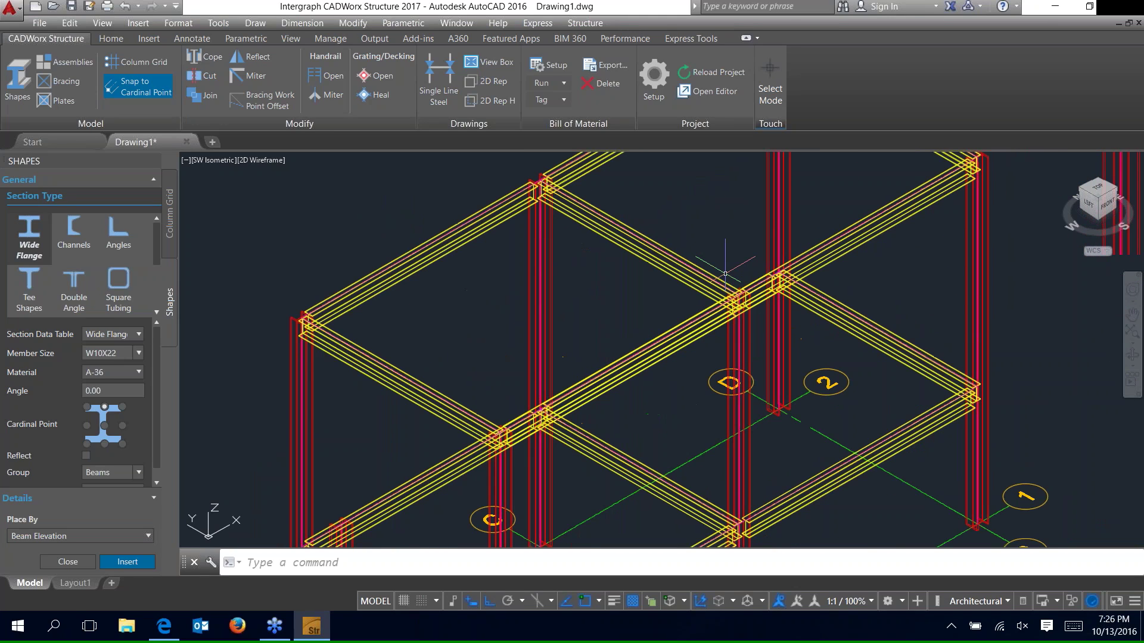
pyautogui.keyDown('shift'); pyautogui.moveTo(740, 289); pyautogui.dragTo(741, 271, button='middle'); pyautogui.keyUp('shift')
pyautogui.scroll(-5, 637, 374)
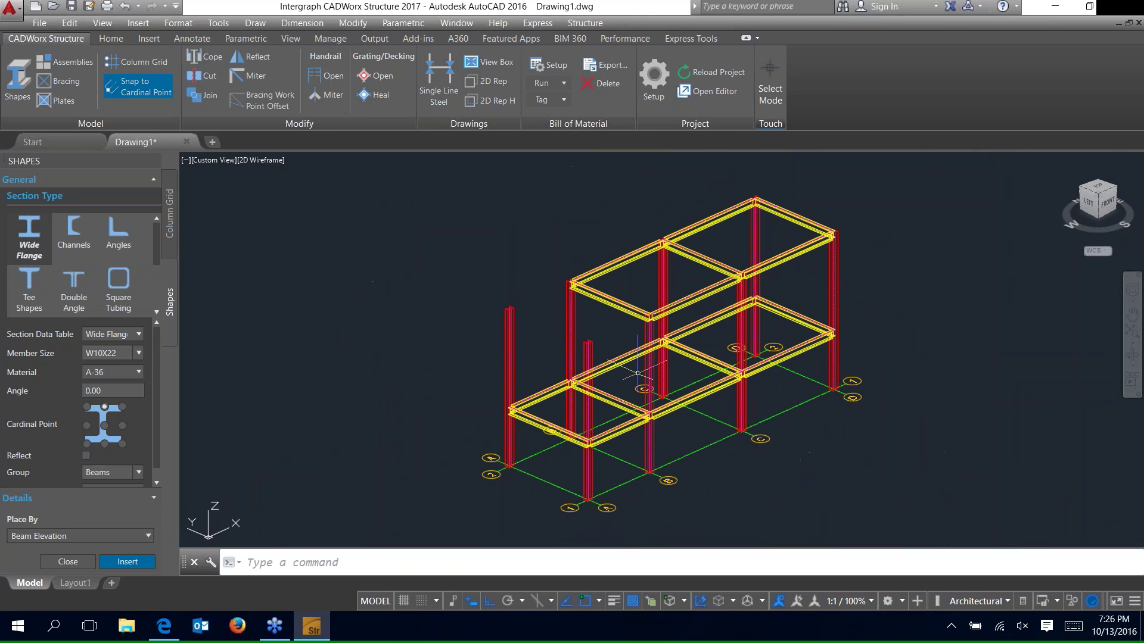
pyautogui.scroll(2, 638, 374)
pyautogui.click(654, 95)
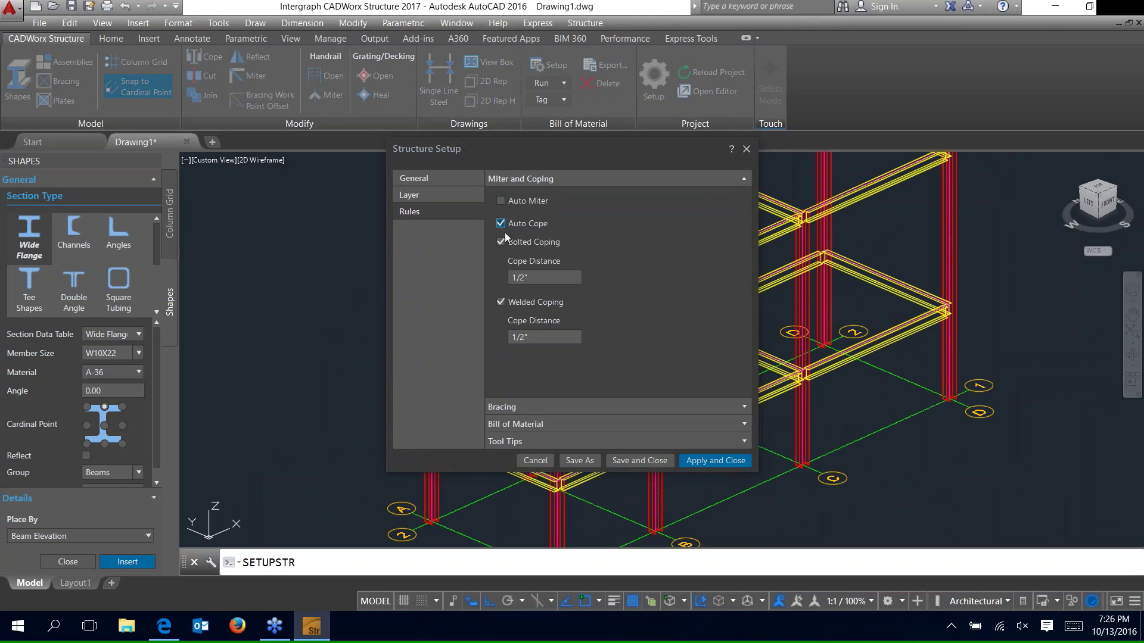
pyautogui.click(501, 302)
pyautogui.click(718, 460)
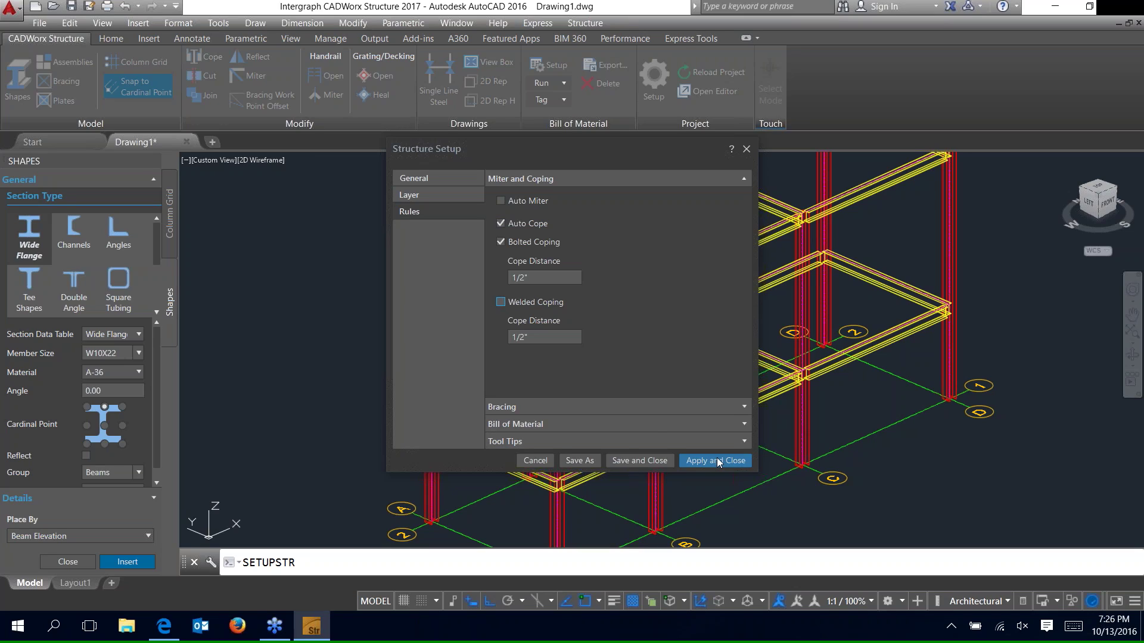
# - Place one W10X22 secondary framing member between the lower cross beams at A and B, spaced by number of members
pyautogui.click(124, 535)
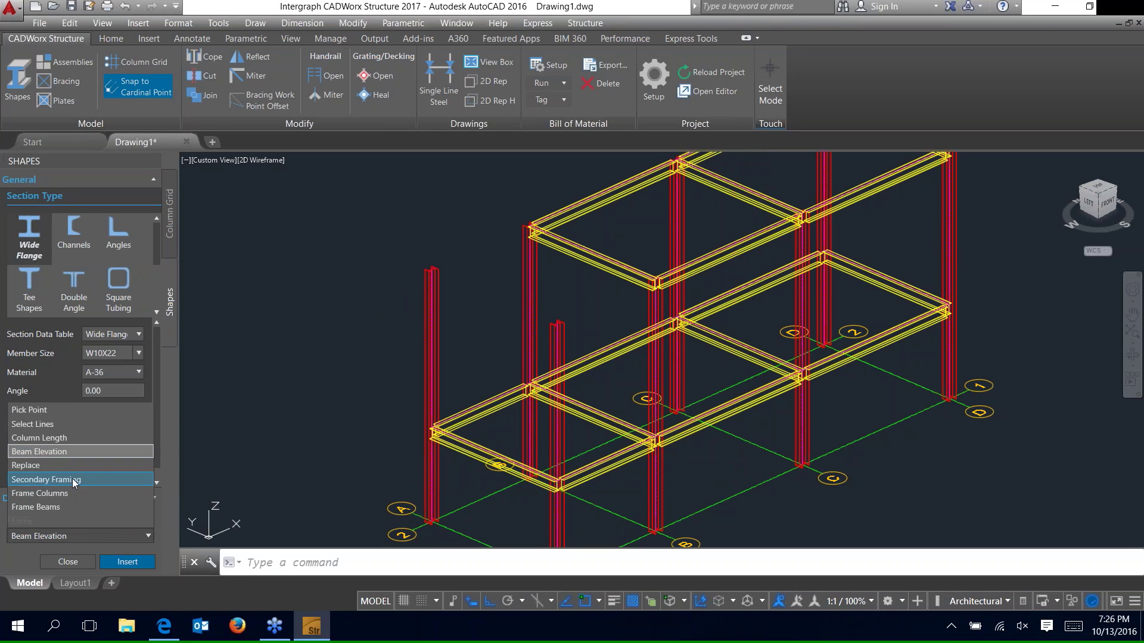
pyautogui.click(73, 479)
pyautogui.click(126, 562)
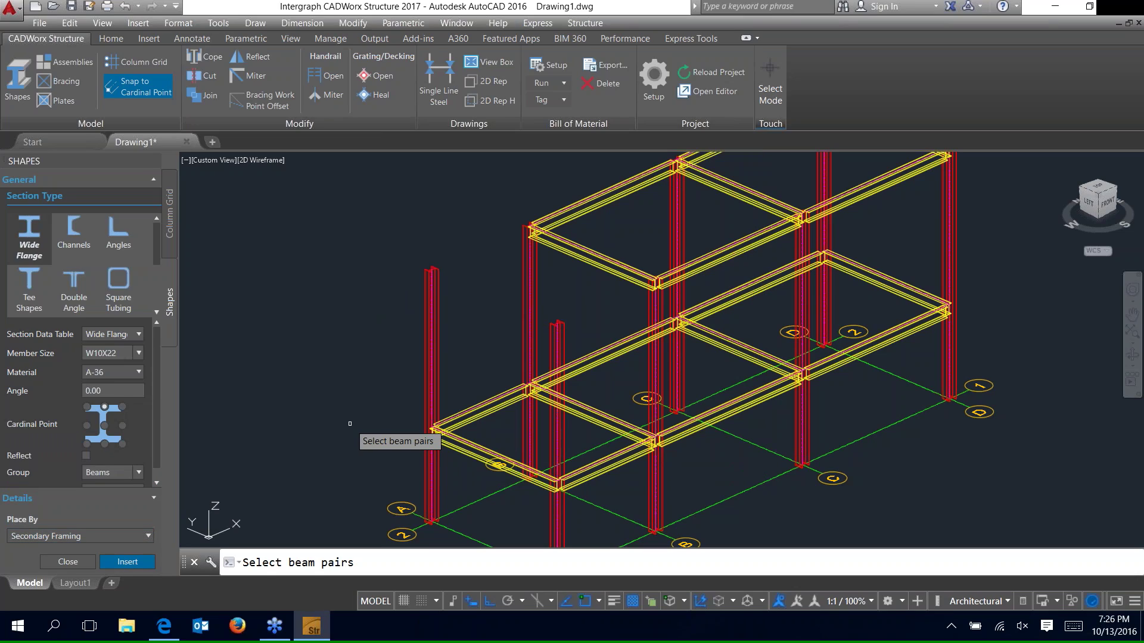
pyautogui.click(476, 451)
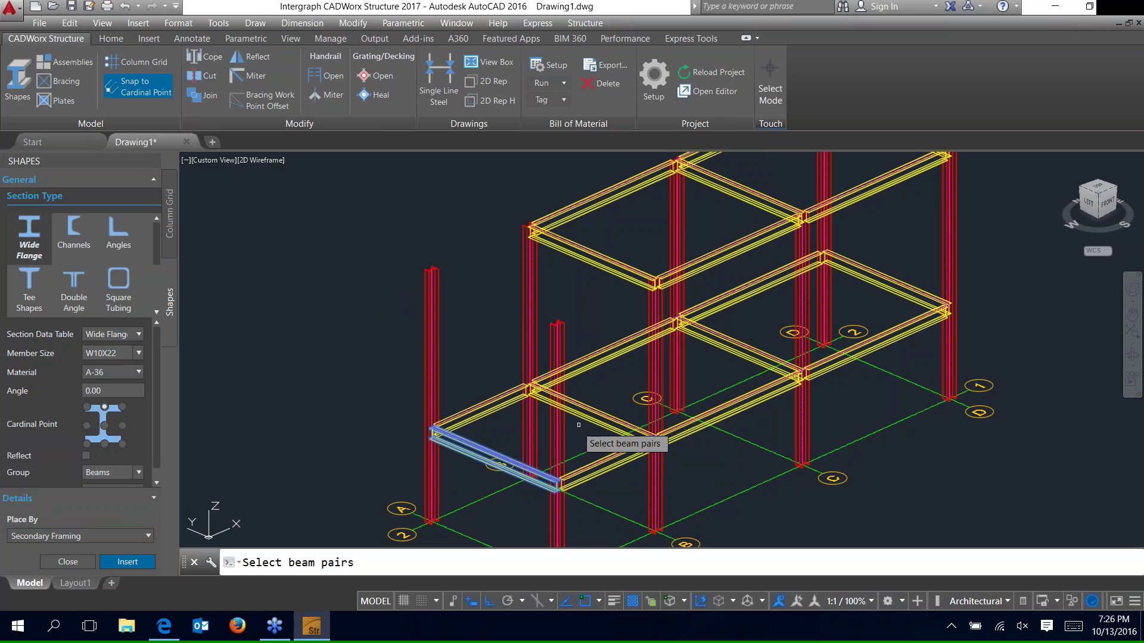
pyautogui.click(590, 416)
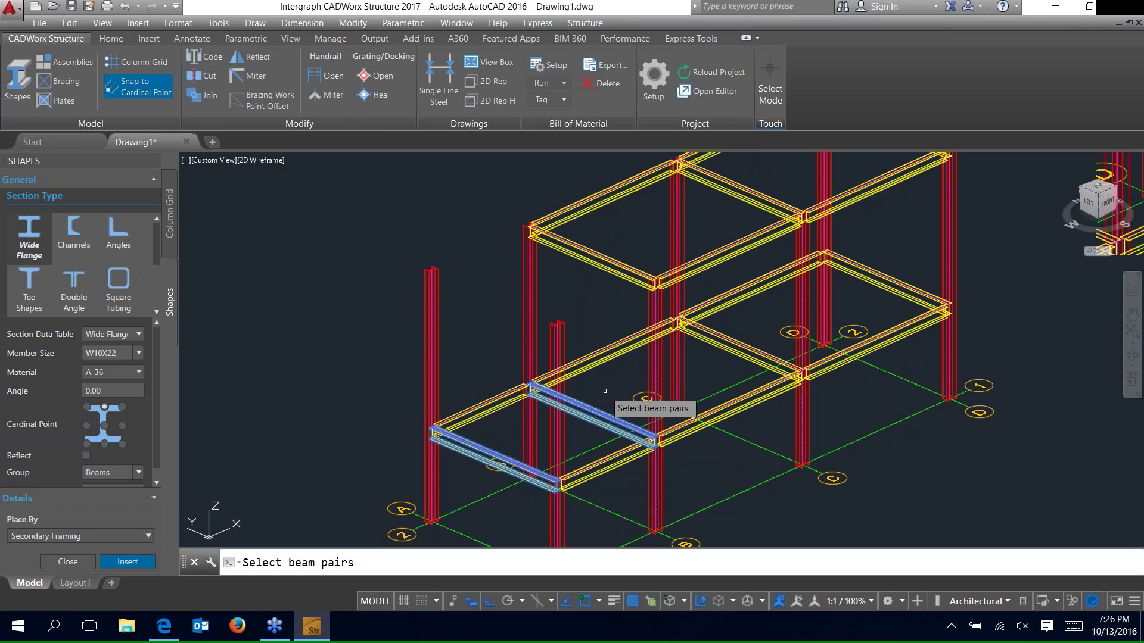
pyautogui.press('Return')
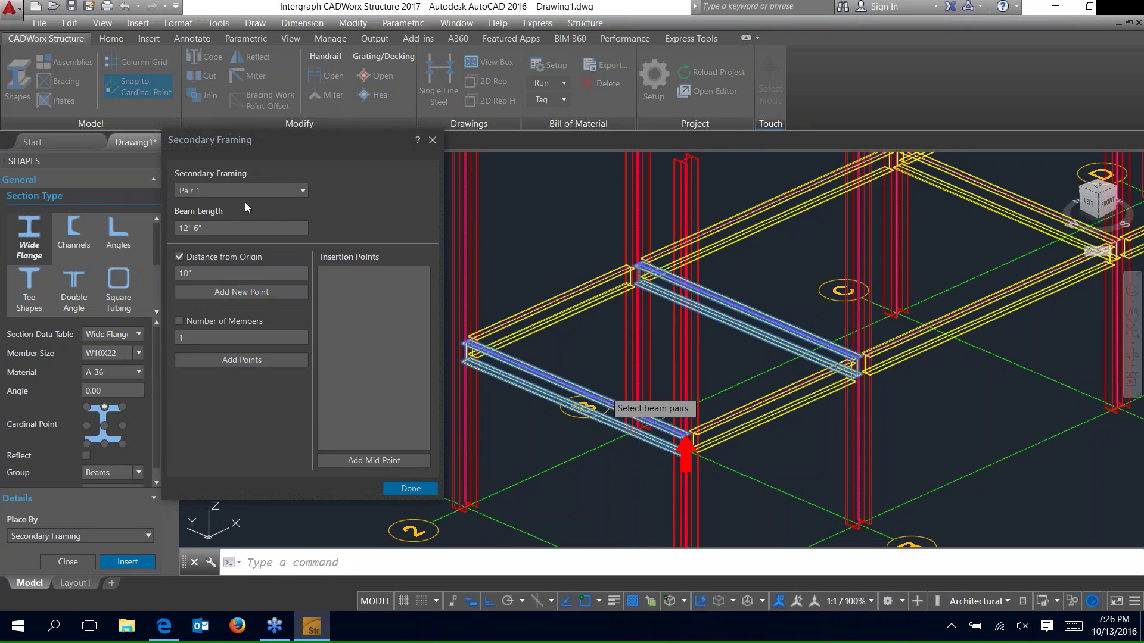
pyautogui.click(202, 189)
pyautogui.click(202, 205)
pyautogui.click(179, 321)
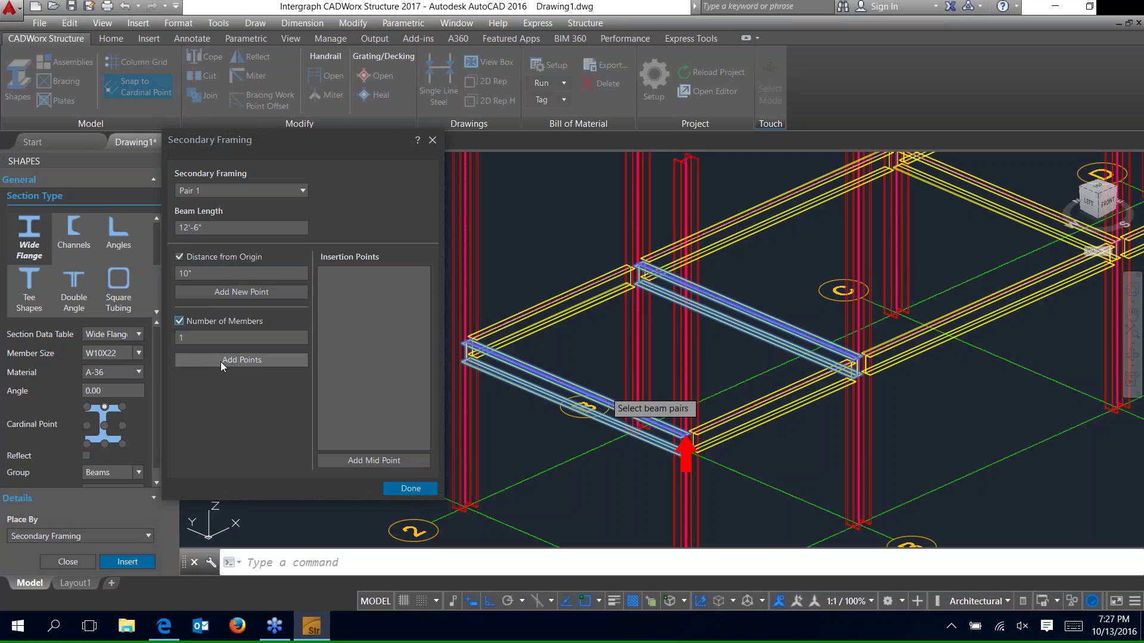
pyautogui.click(259, 359)
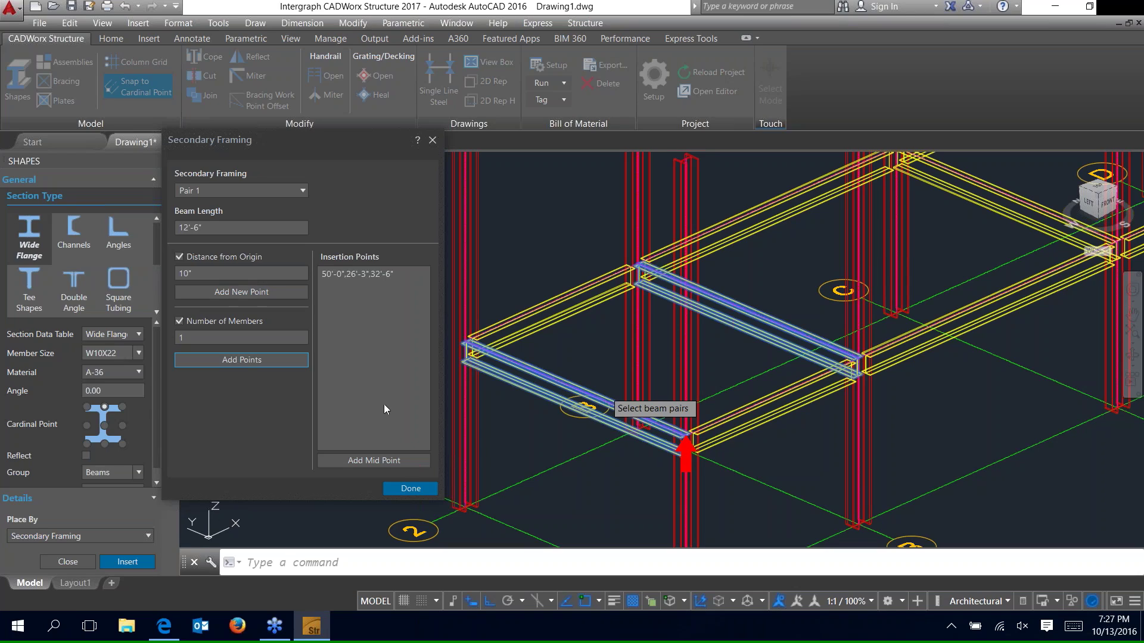
pyautogui.click(417, 487)
pyautogui.scroll(5, 753, 345)
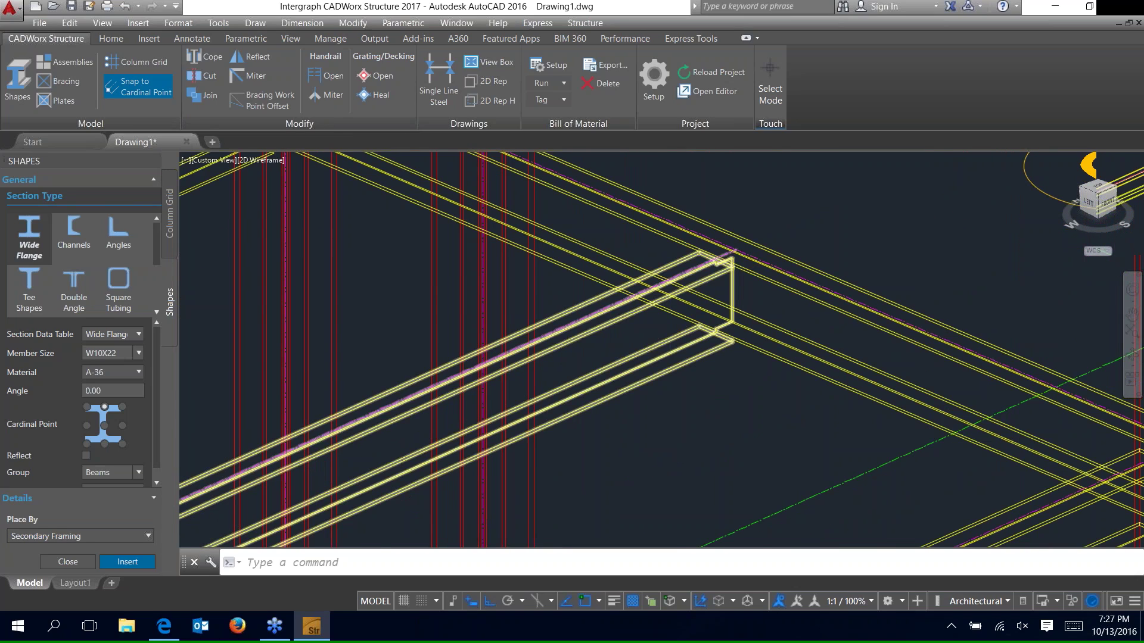
# - Start secondary framing on the upper beams along lines 1 and 2, adding the insertion point for one member to Pair 1
pyautogui.scroll(-10, 381, 387)
pyautogui.click(128, 562)
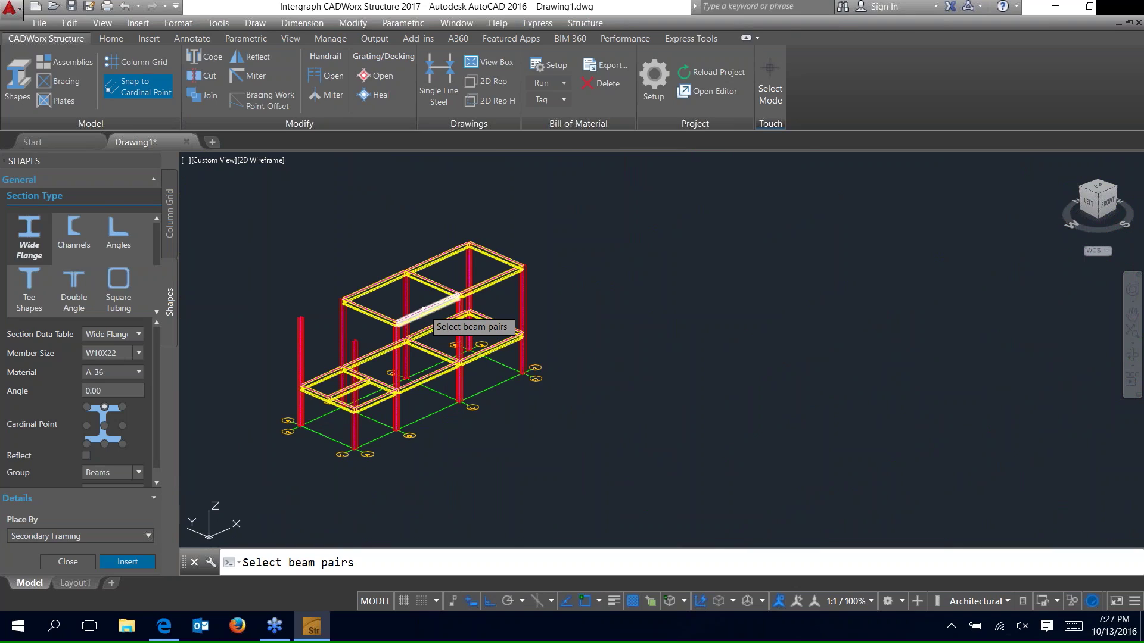
pyautogui.scroll(5, 424, 311)
pyautogui.click(424, 311)
pyautogui.click(319, 236)
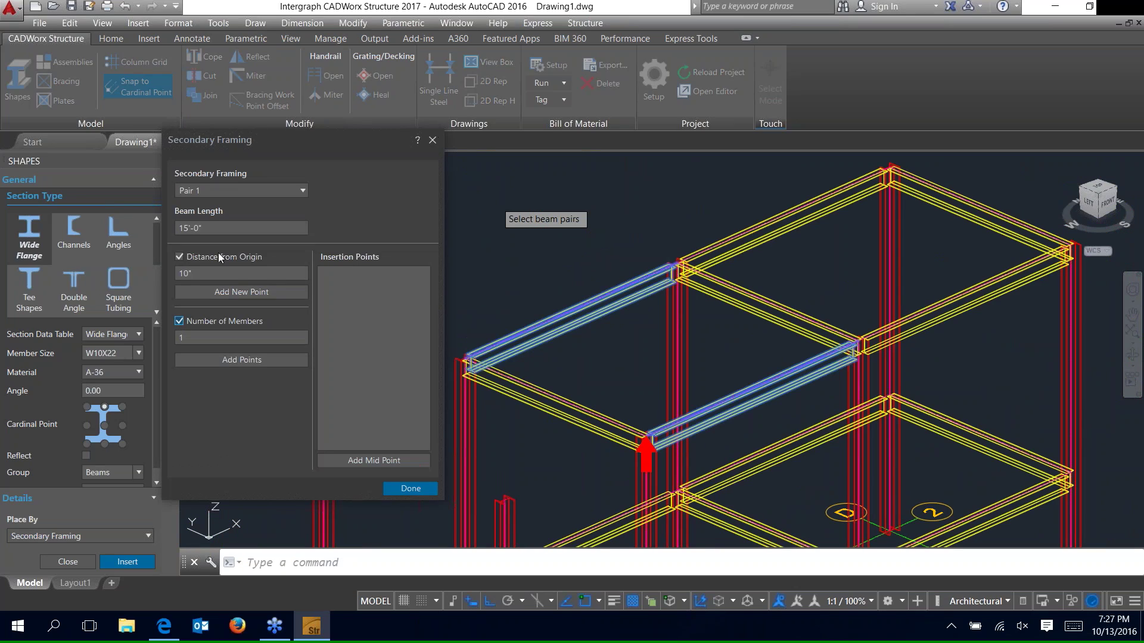
pyautogui.click(241, 360)
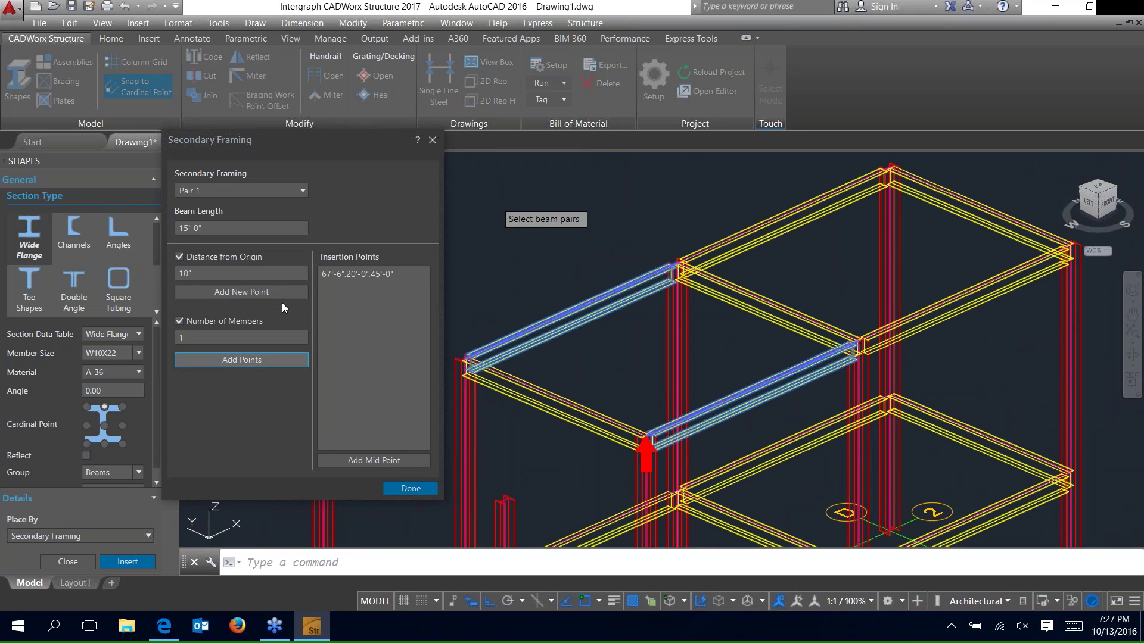
# - Add one member's insertion point to Pair 2 and insert the secondary beams in both upper bays
pyautogui.click(238, 189)
pyautogui.click(236, 209)
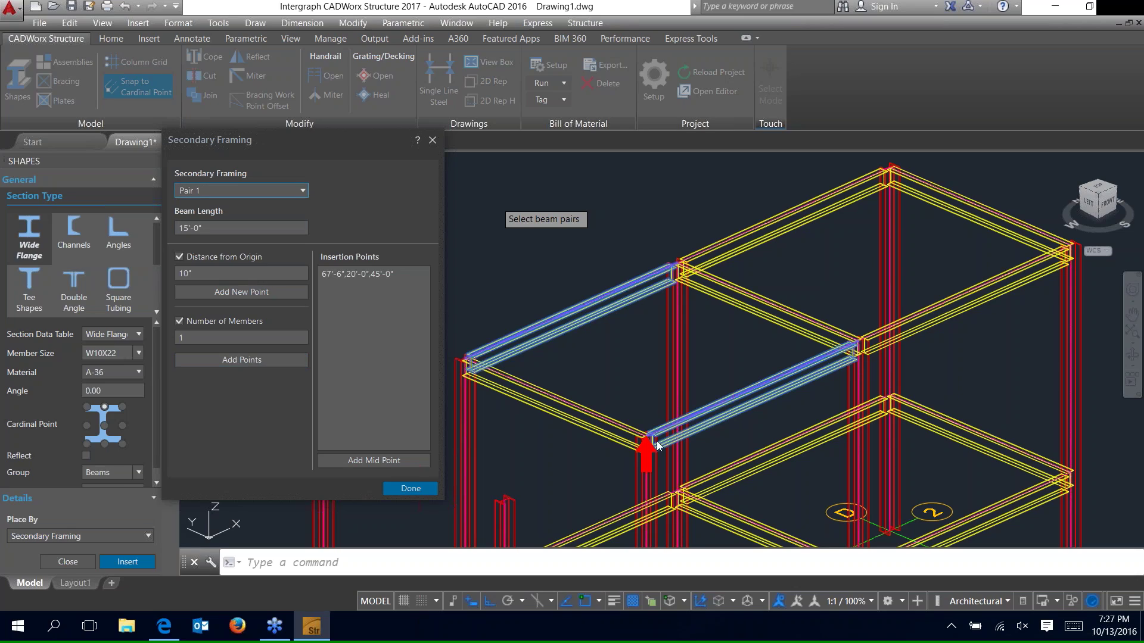
pyautogui.click(245, 191)
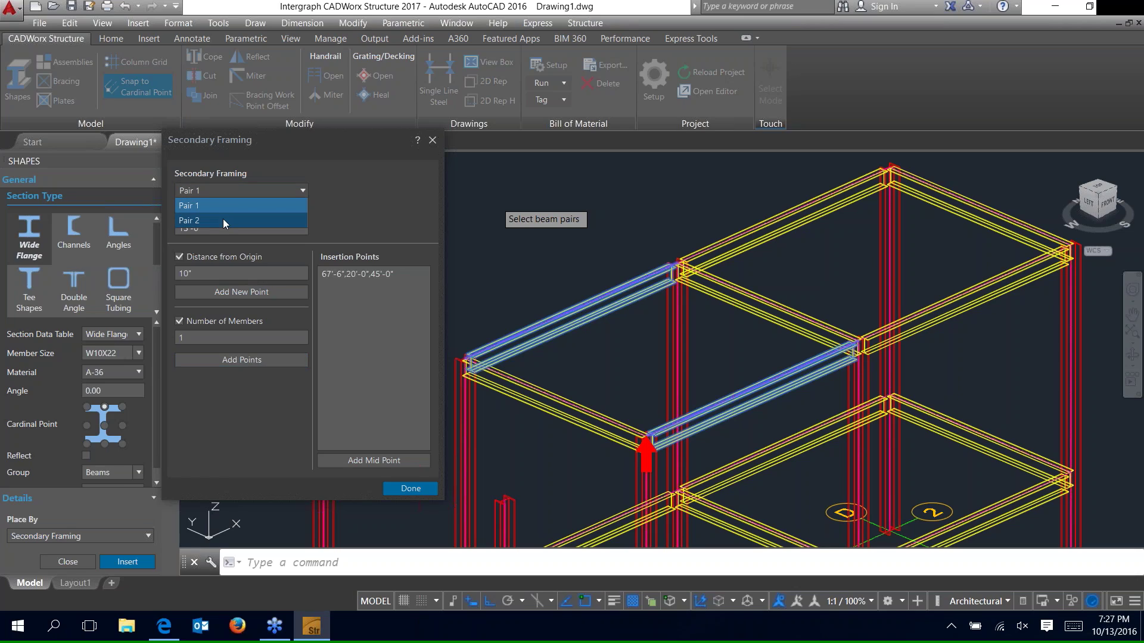
pyautogui.click(223, 219)
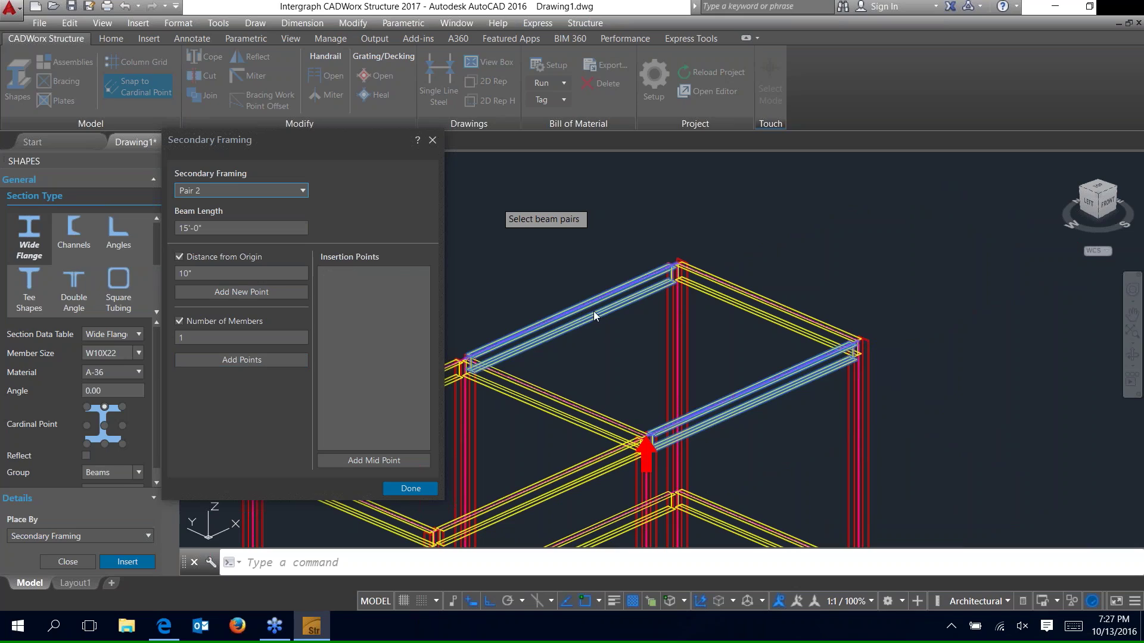
pyautogui.click(290, 360)
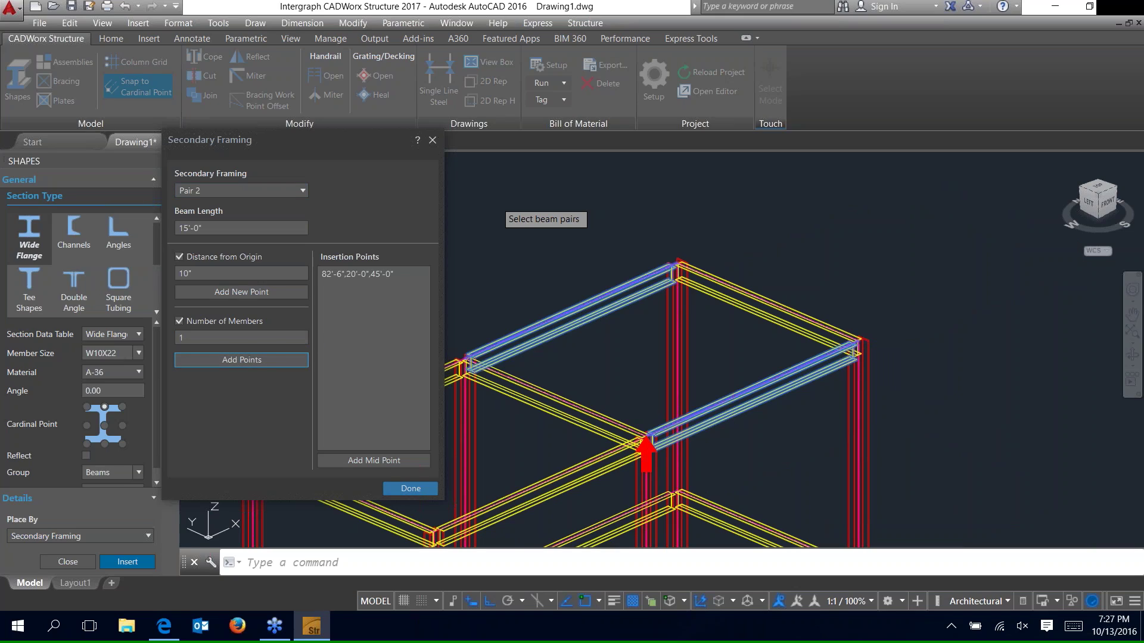
pyautogui.click(410, 489)
pyautogui.scroll(3, 577, 316)
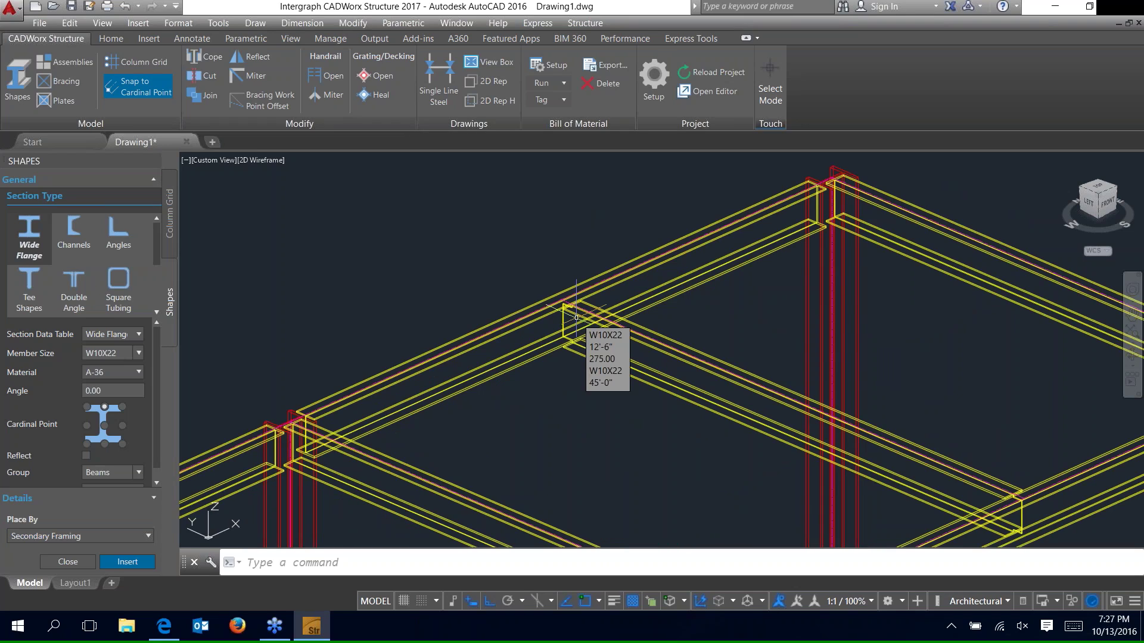
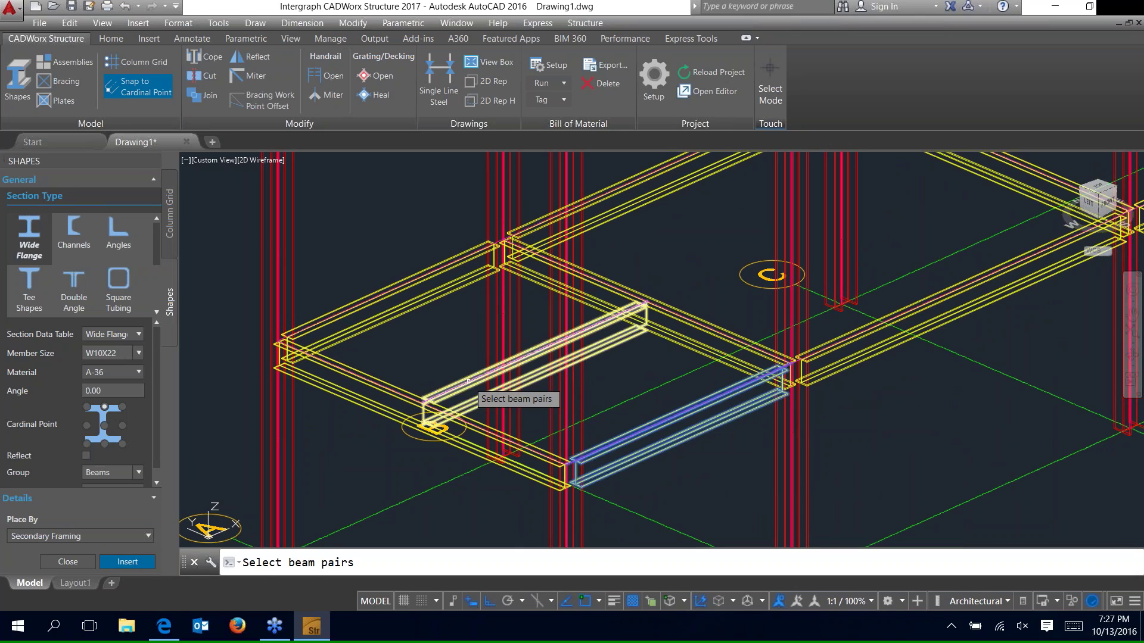
# - Insert two secondary members in each beam pair of the lower A–B bay, between the line 1, middle and line 2 beams
pyautogui.click(426, 387)
pyautogui.click(372, 297)
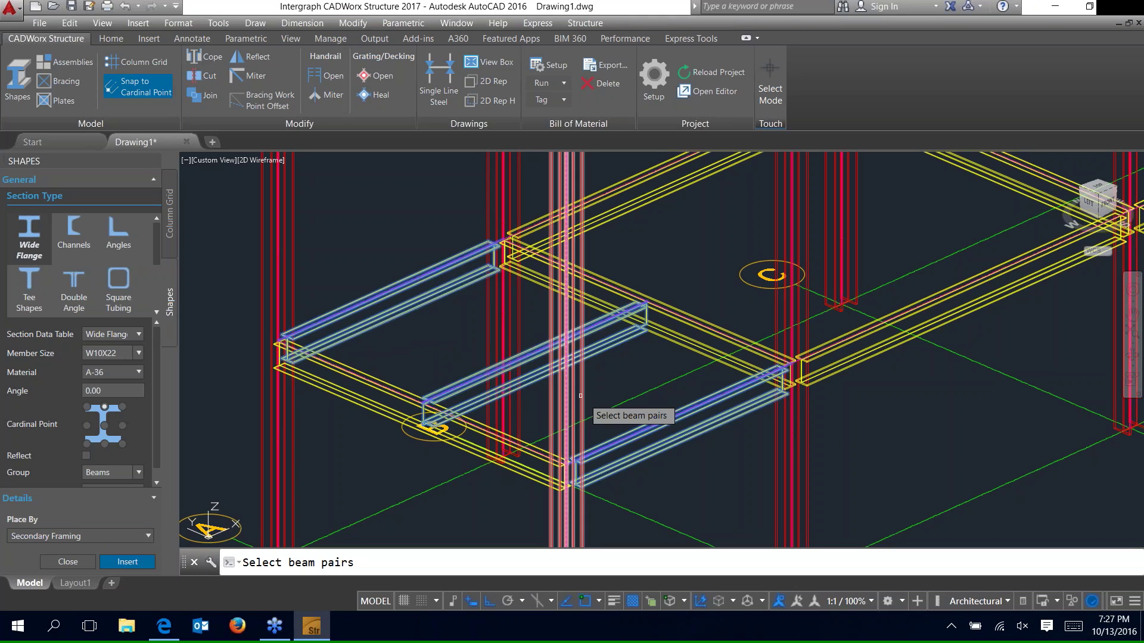
pyautogui.press('Return')
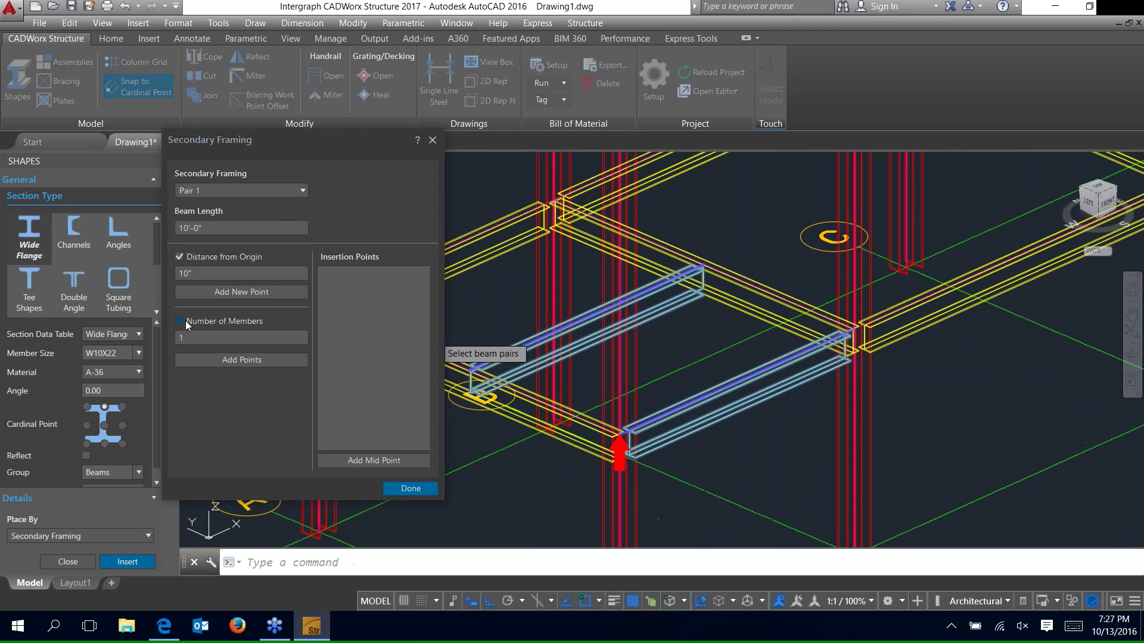
pyautogui.click(241, 337)
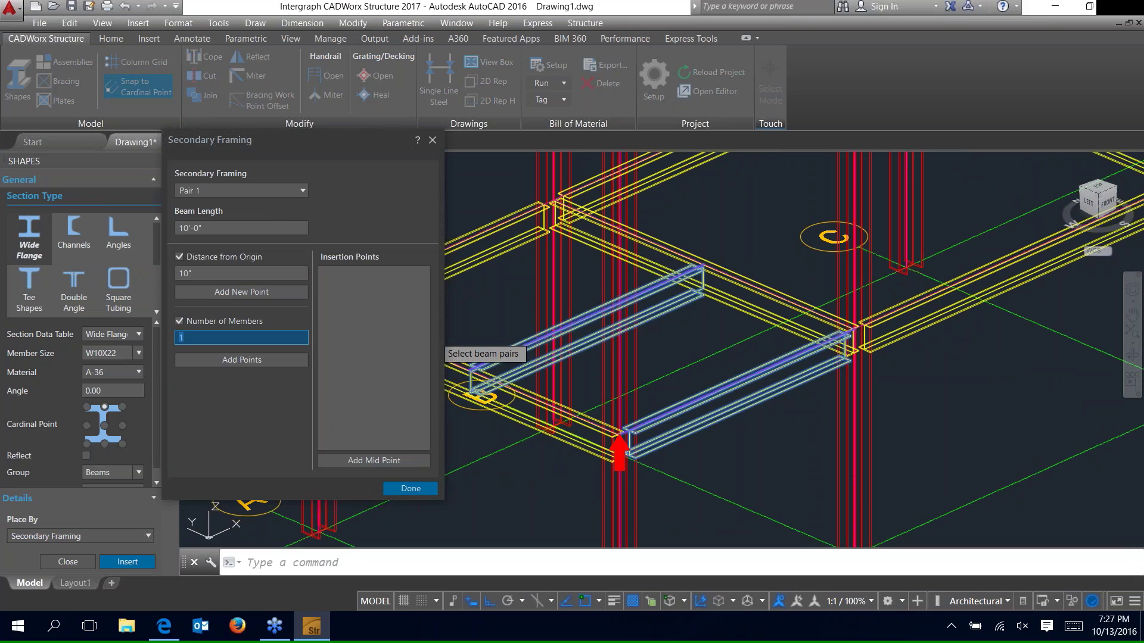
pyautogui.write('2')
pyautogui.click(219, 358)
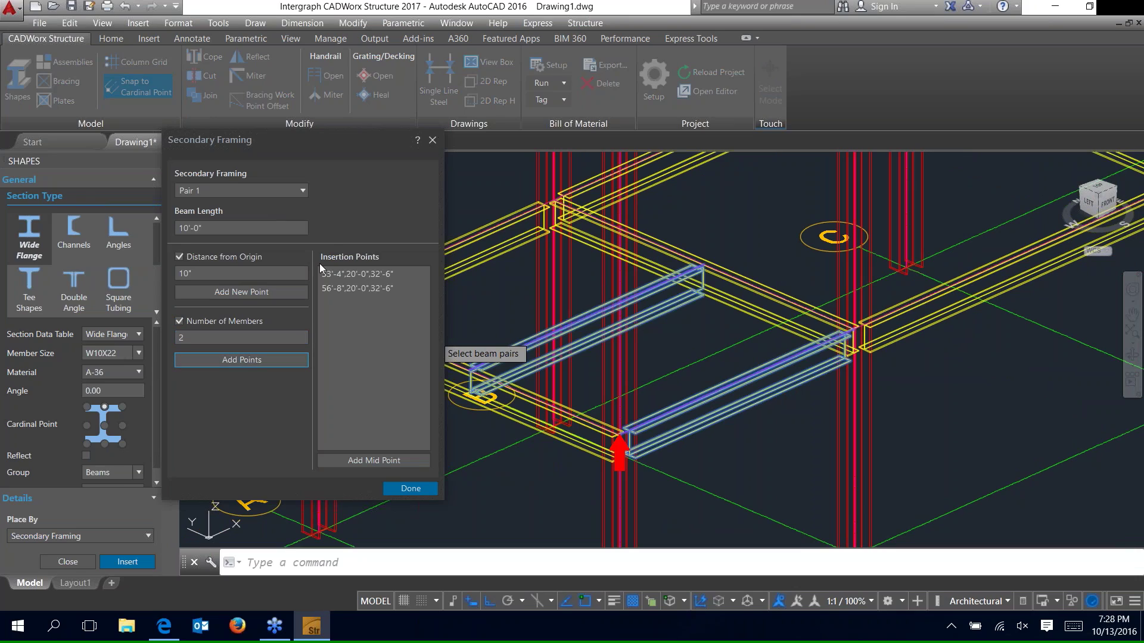
pyautogui.click(250, 191)
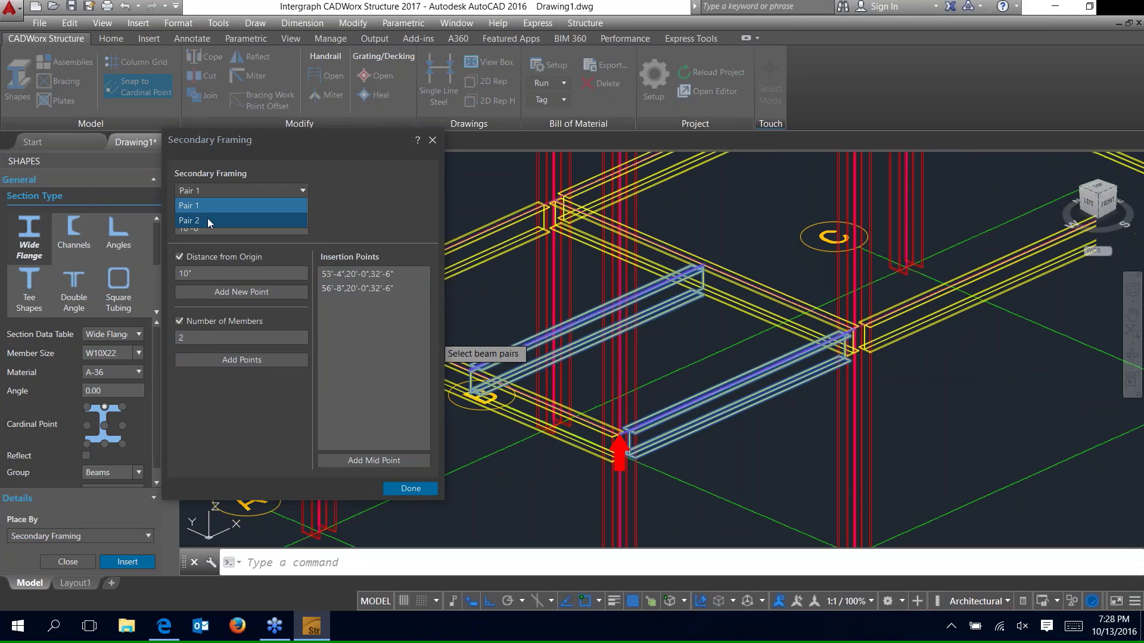
pyautogui.click(207, 217)
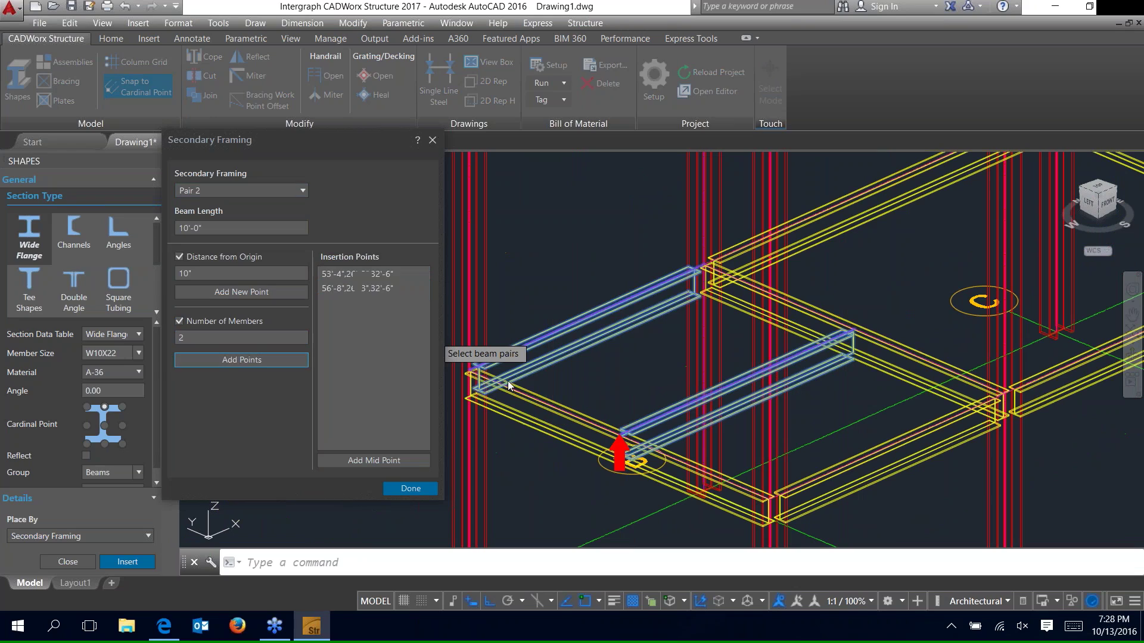
pyautogui.click(401, 488)
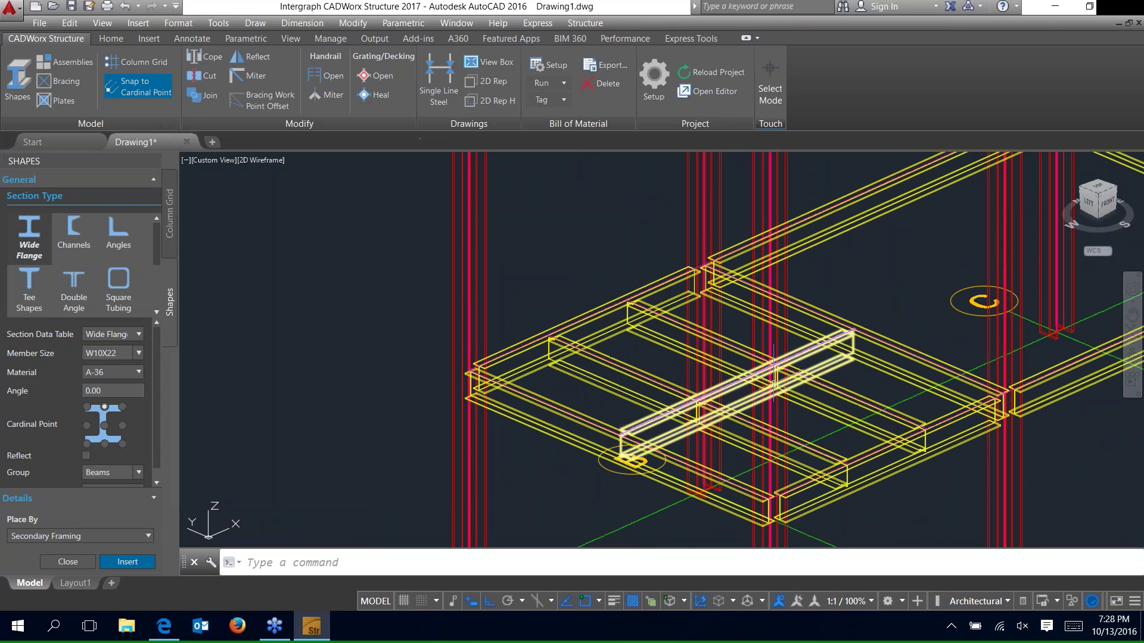
pyautogui.scroll(-6, 614, 425)
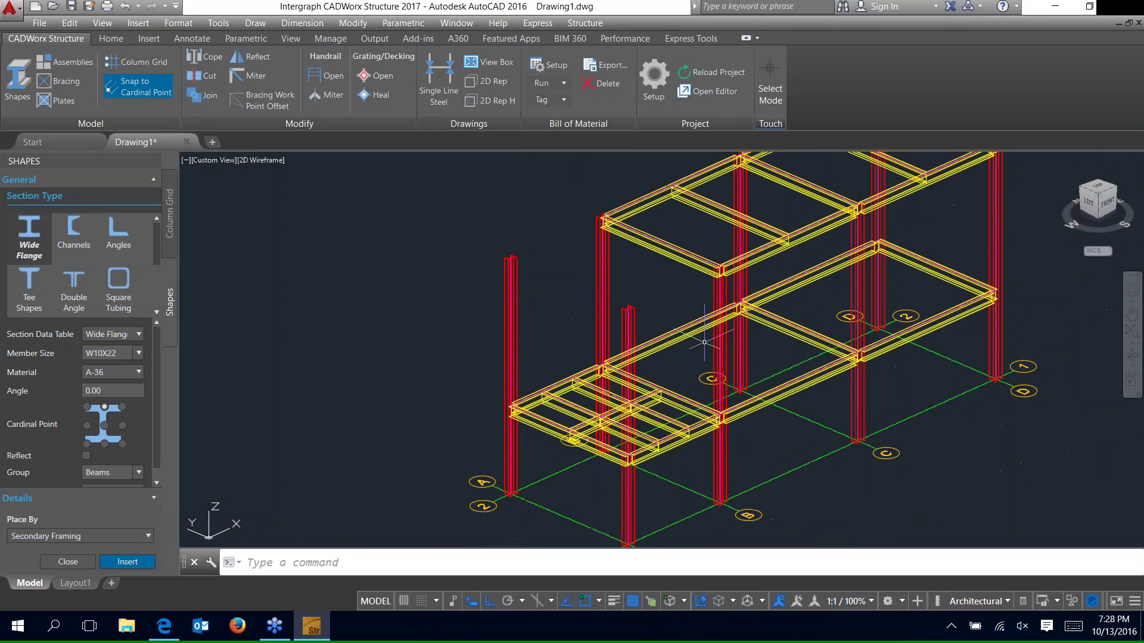
# - Start secondary framing between the five upper-level cross beams running from grid line B to D
pyautogui.moveTo(382, 440); pyautogui.dragTo(416, 449, button='middle')
pyautogui.scroll(4, 416, 448)
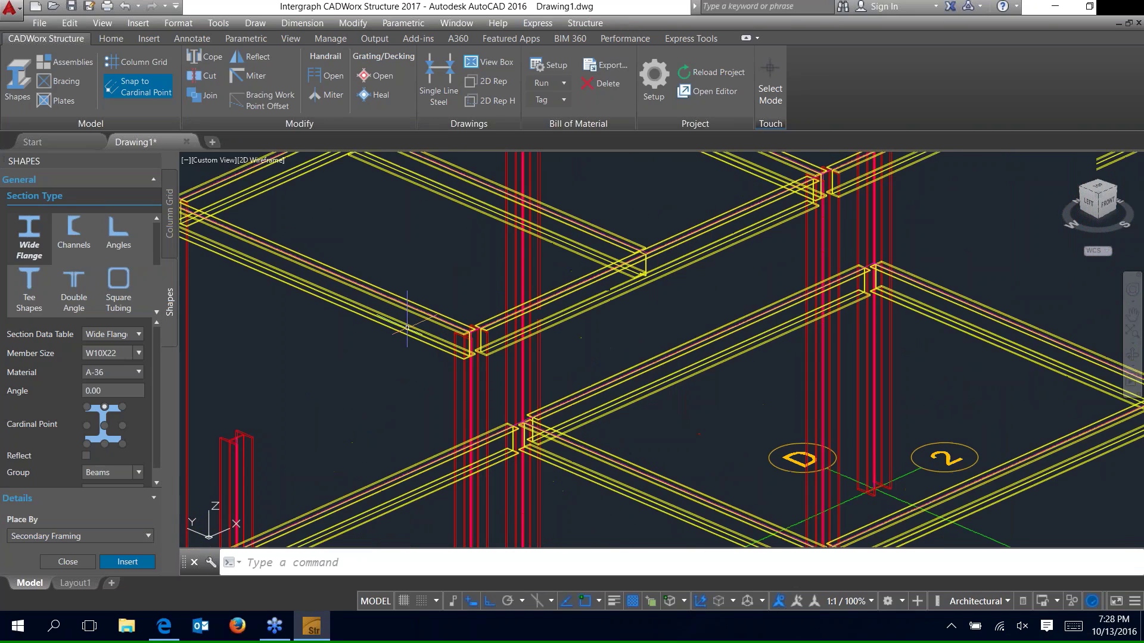
pyautogui.scroll(-2, 327, 406)
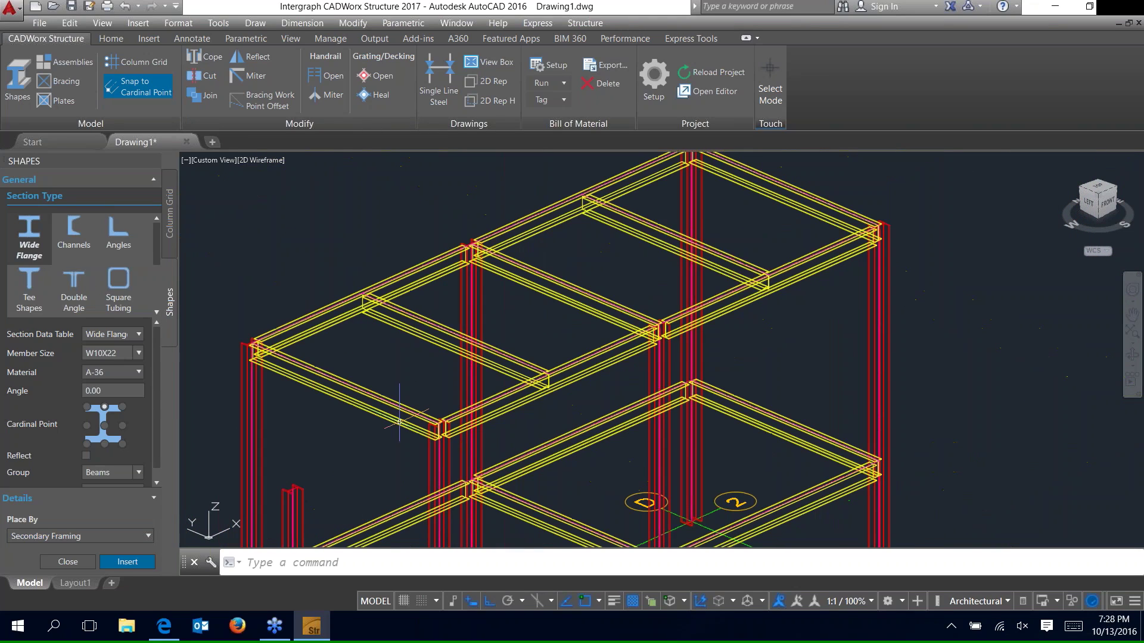
pyautogui.click(117, 532)
pyautogui.click(72, 548)
pyautogui.click(128, 561)
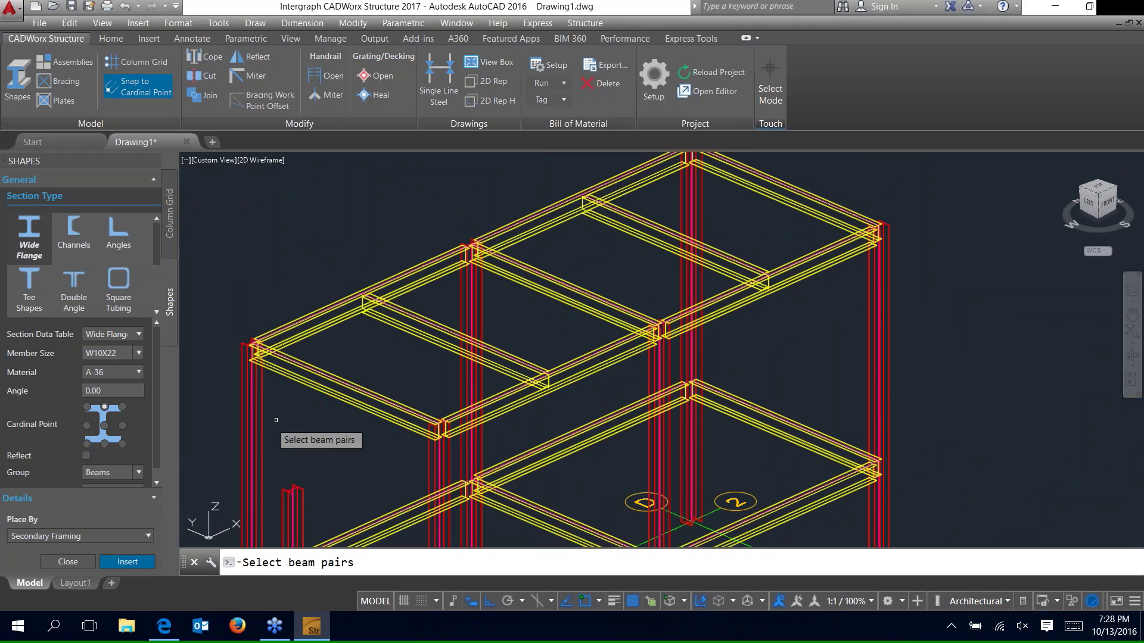
pyautogui.click(351, 393)
pyautogui.click(420, 328)
pyautogui.click(536, 278)
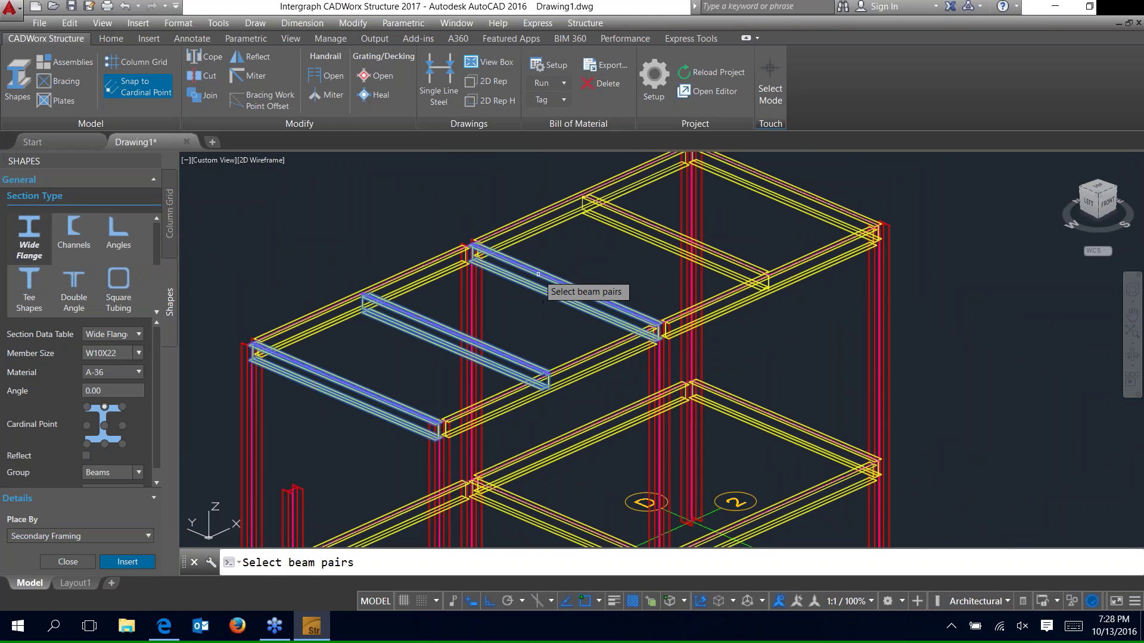
pyautogui.click(769, 178)
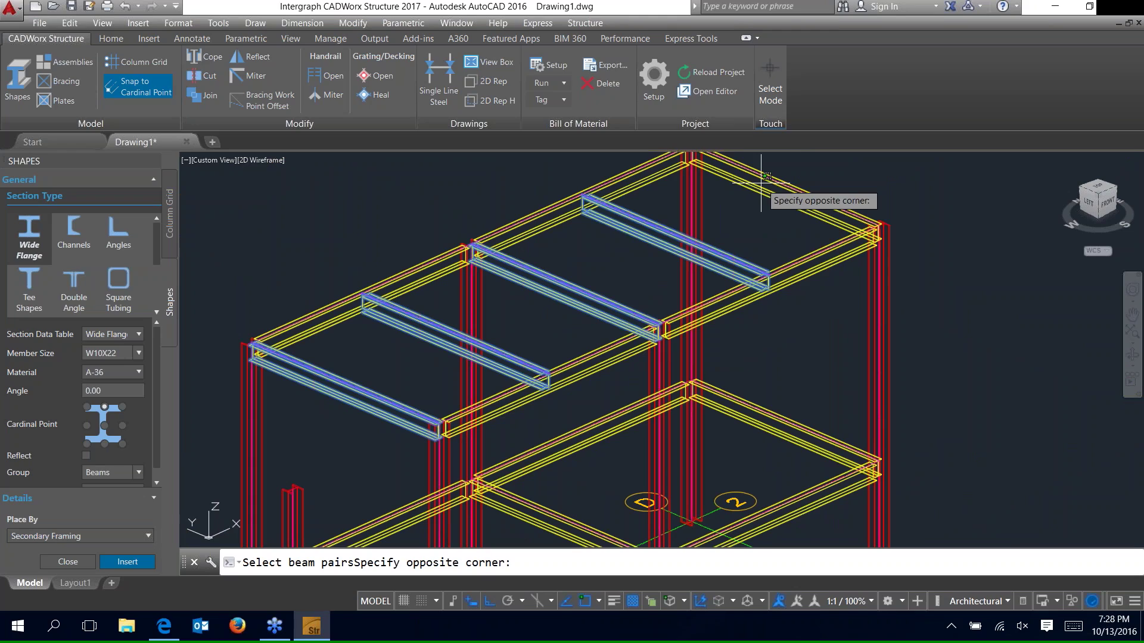
pyautogui.click(751, 193)
pyautogui.press('Return')
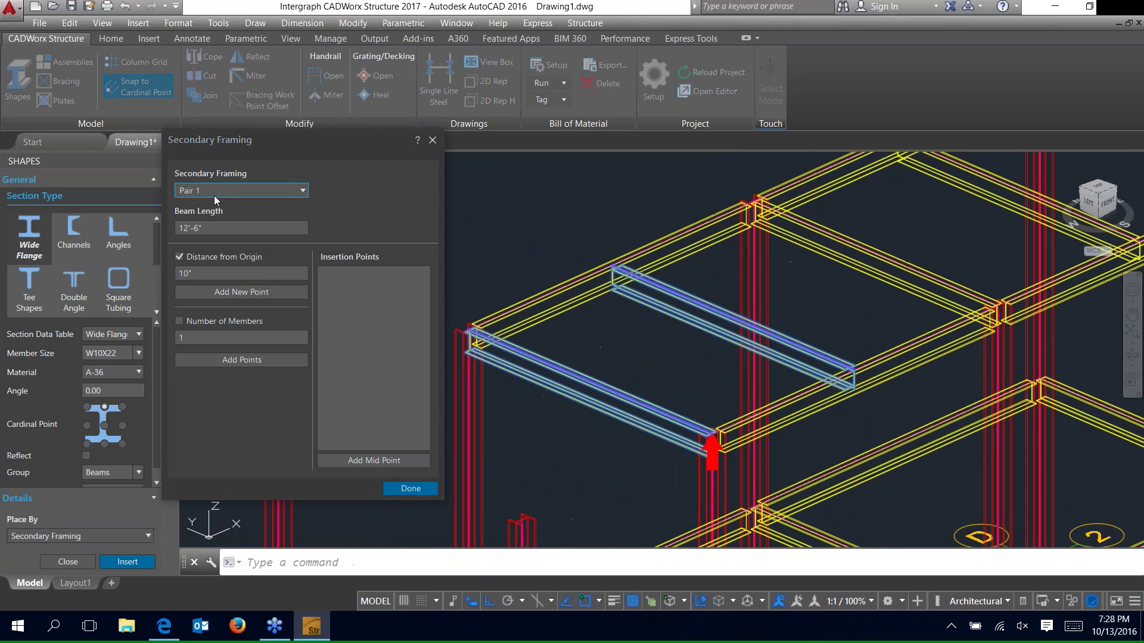
# - Add an insertion point 4'-6" from the origin to Pair 1 and Pair 2 of the upper cross beams
pyautogui.click(241, 190)
pyautogui.click(202, 204)
pyautogui.click(200, 274)
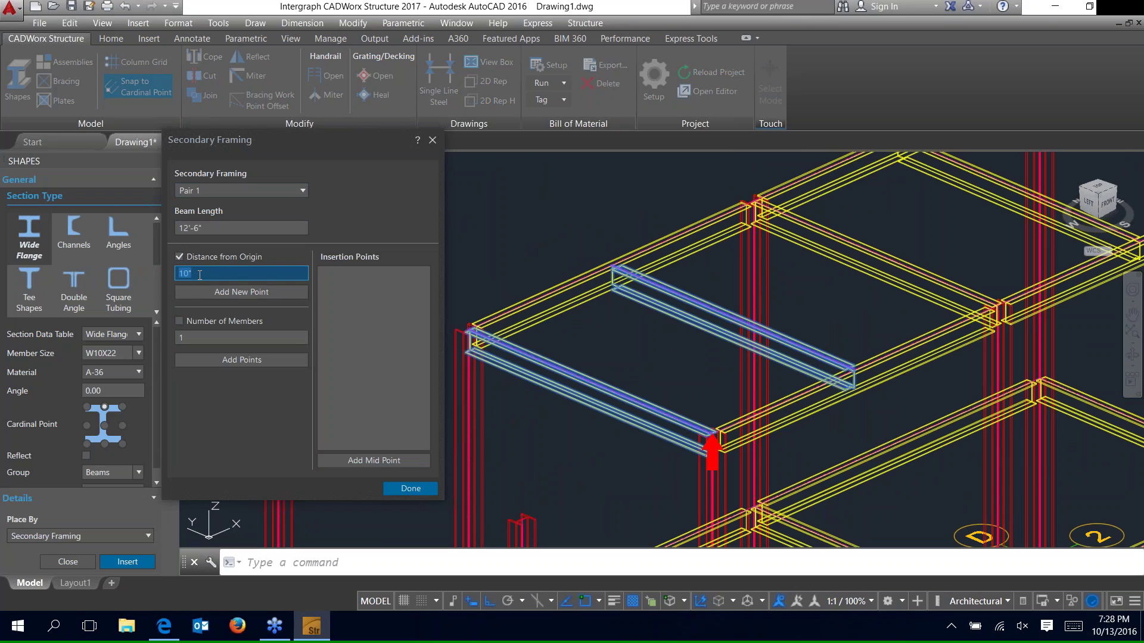
pyautogui.write("4.5'")
pyautogui.click(277, 290)
pyautogui.click(250, 191)
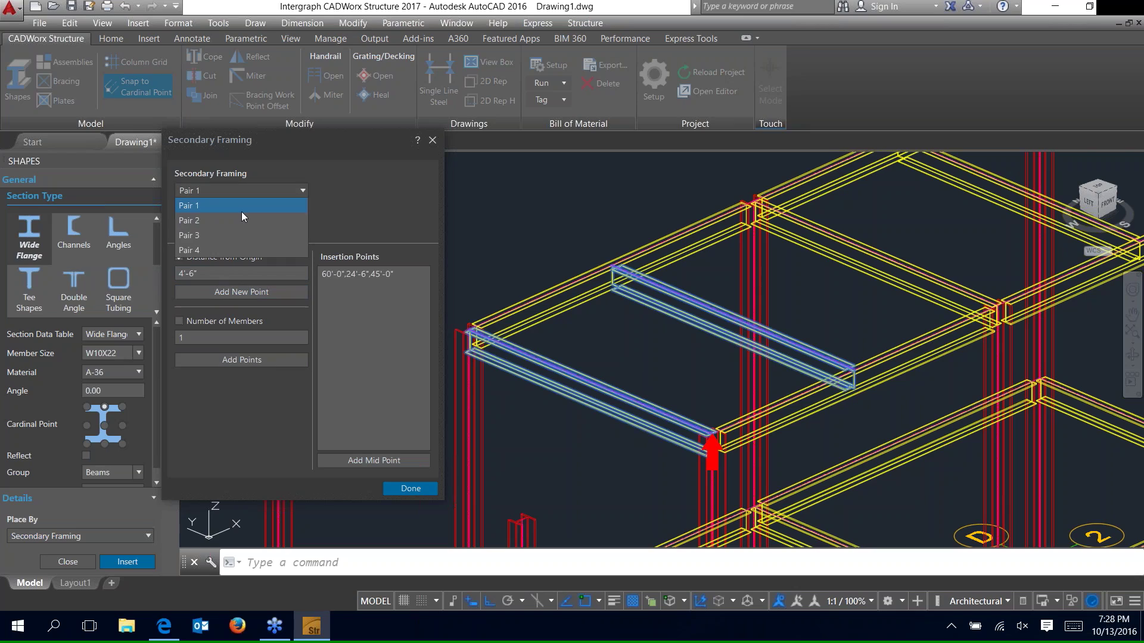
pyautogui.click(238, 219)
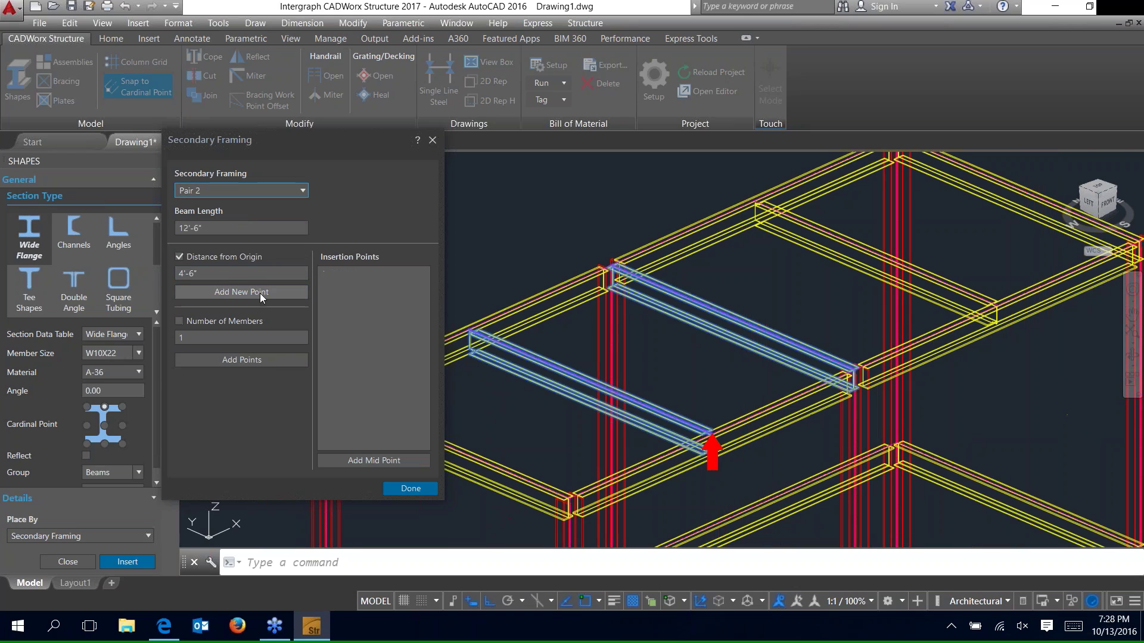
pyautogui.click(260, 293)
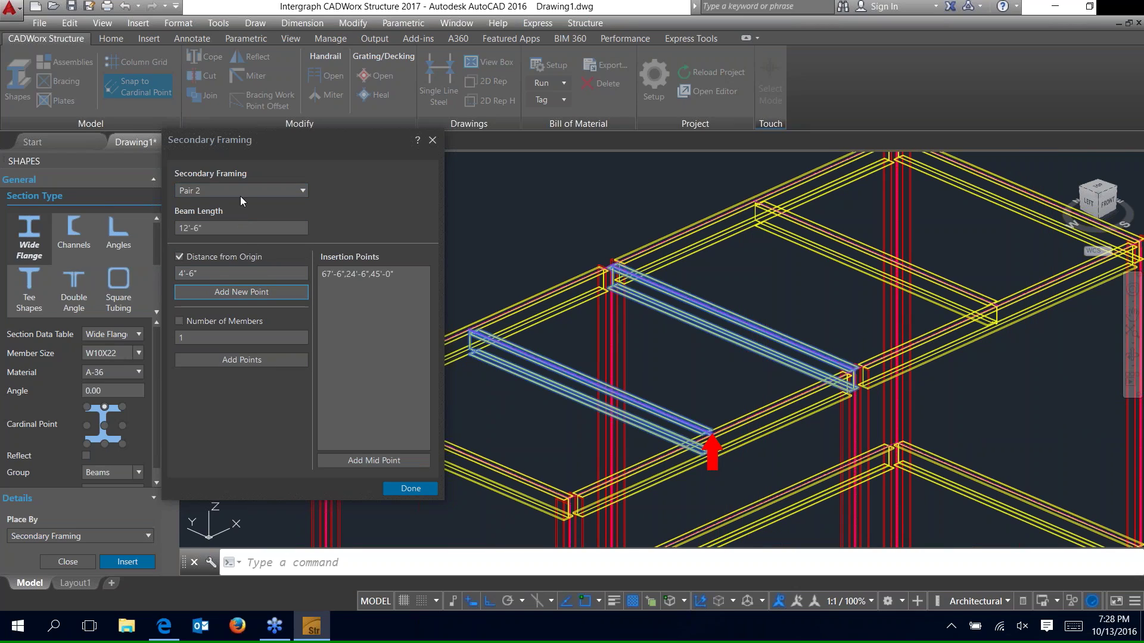
# - Add an insertion point at the same 4'-6" distance from the origin to Pair 3 and Pair 4
pyautogui.click(235, 192)
pyautogui.click(227, 235)
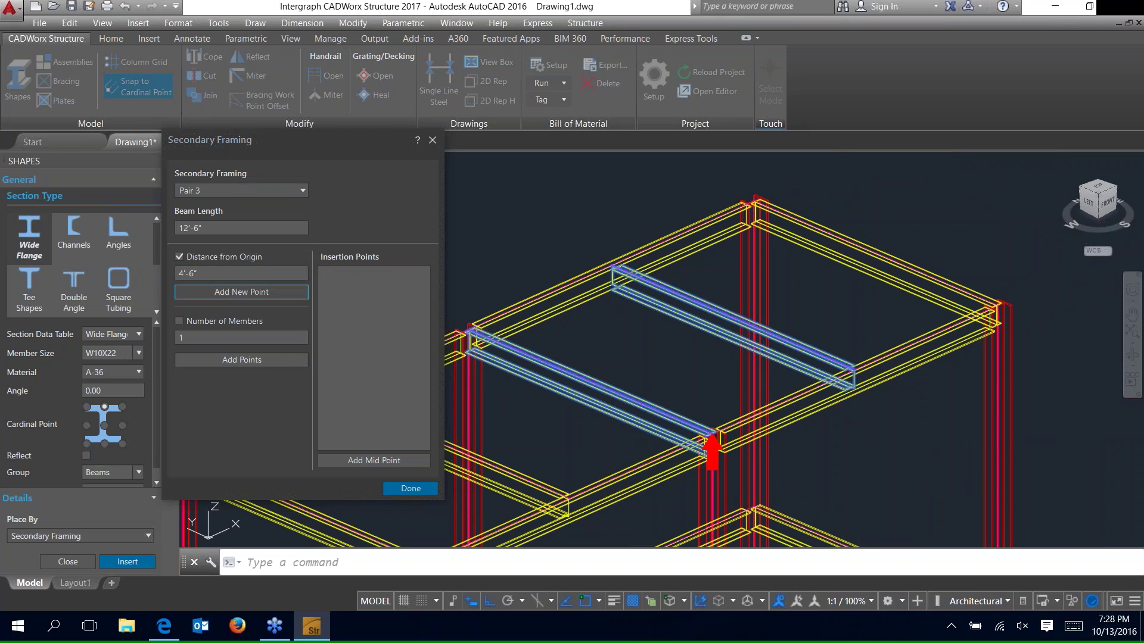
pyautogui.click(241, 292)
pyautogui.click(237, 191)
pyautogui.click(217, 236)
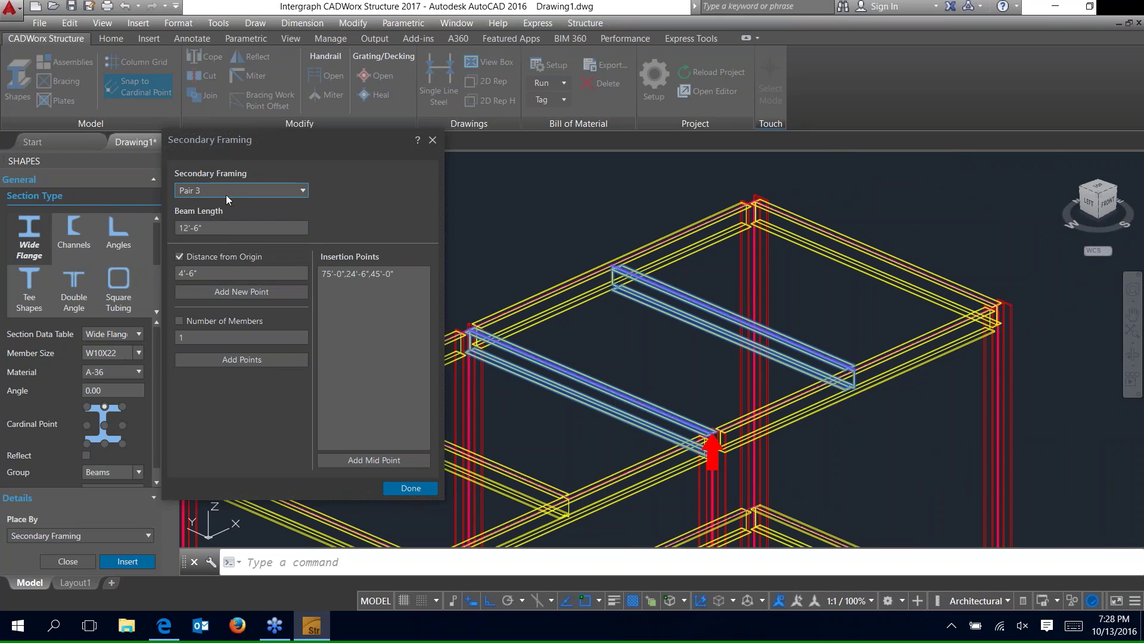
pyautogui.click(226, 195)
pyautogui.click(209, 249)
pyautogui.click(241, 291)
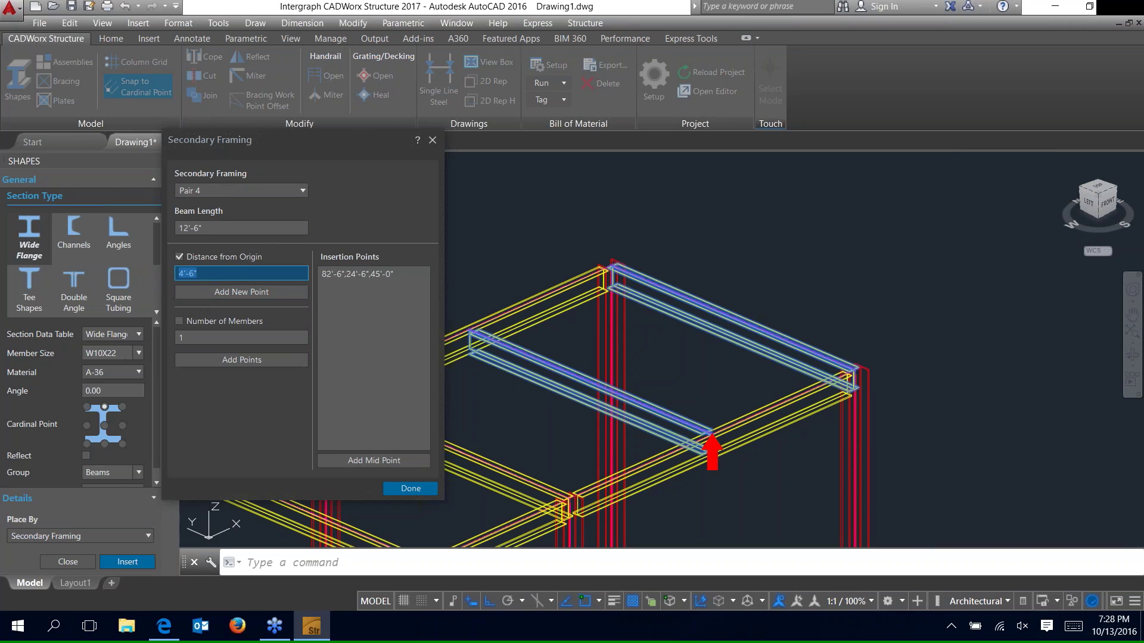
# - Set the distance from origin to 8'-0" and add a second insertion point to Pair 4 and Pair 3
pyautogui.write('8\'-0"')
pyautogui.click(220, 292)
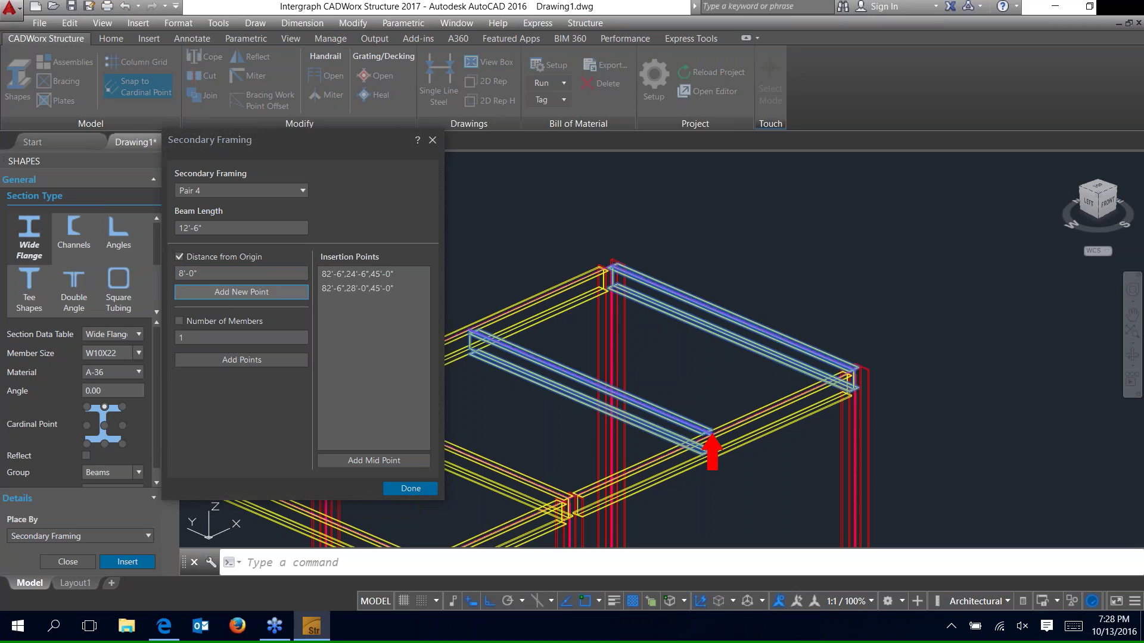
pyautogui.click(227, 191)
pyautogui.click(214, 236)
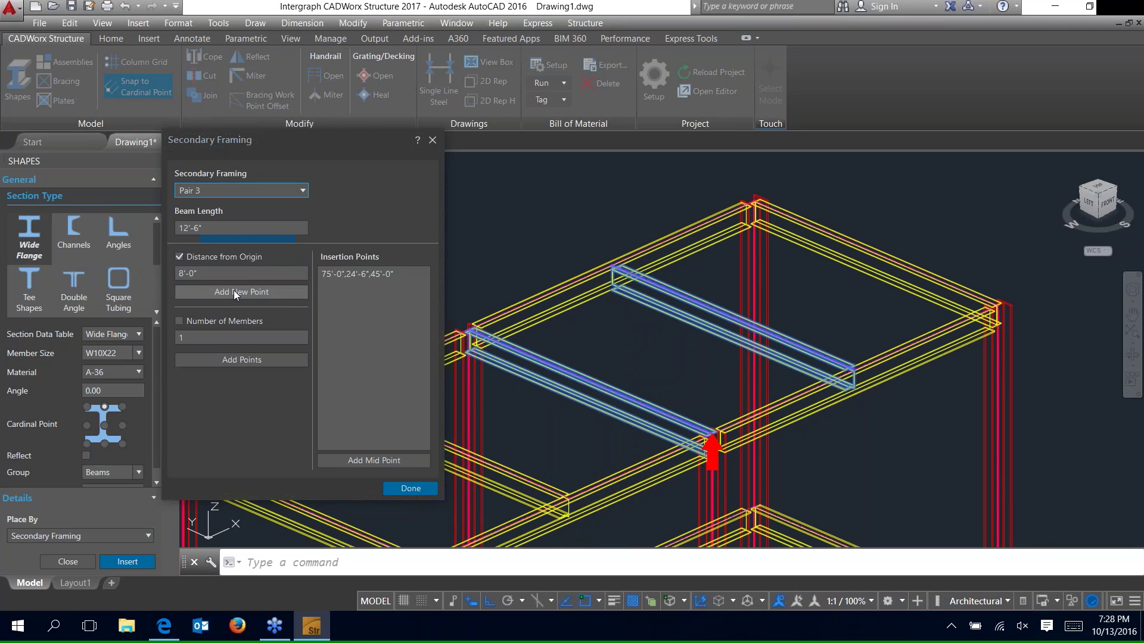
pyautogui.click(233, 290)
# - Add the second insertion point at 8'-0" to Pair 2 and Pair 1, and insert the upper secondary members
pyautogui.click(238, 187)
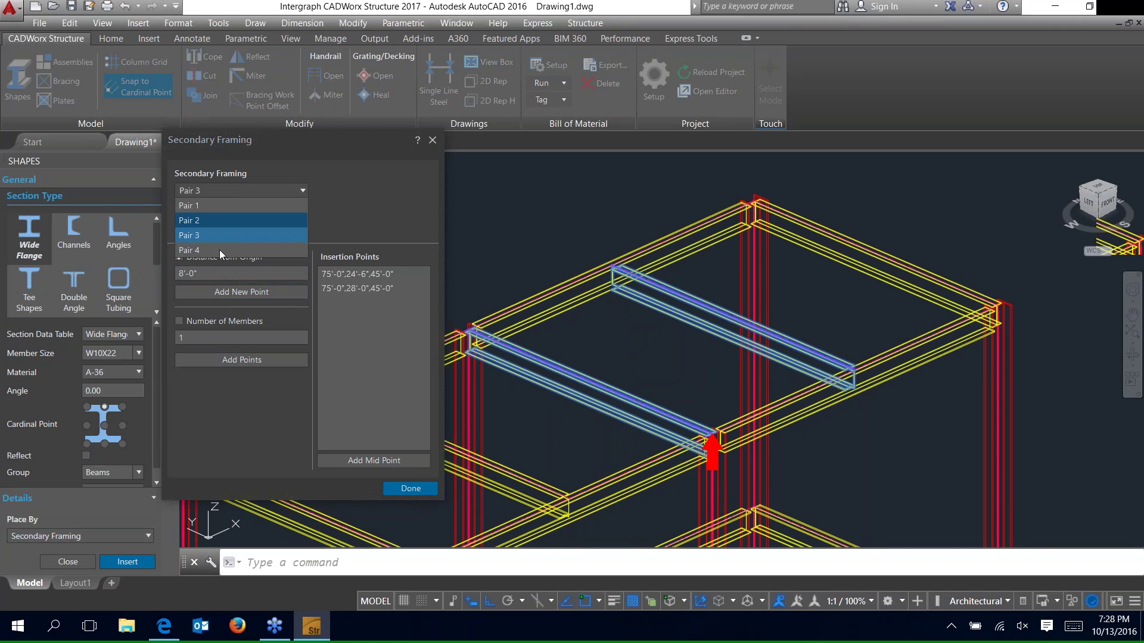
pyautogui.click(215, 221)
pyautogui.click(242, 192)
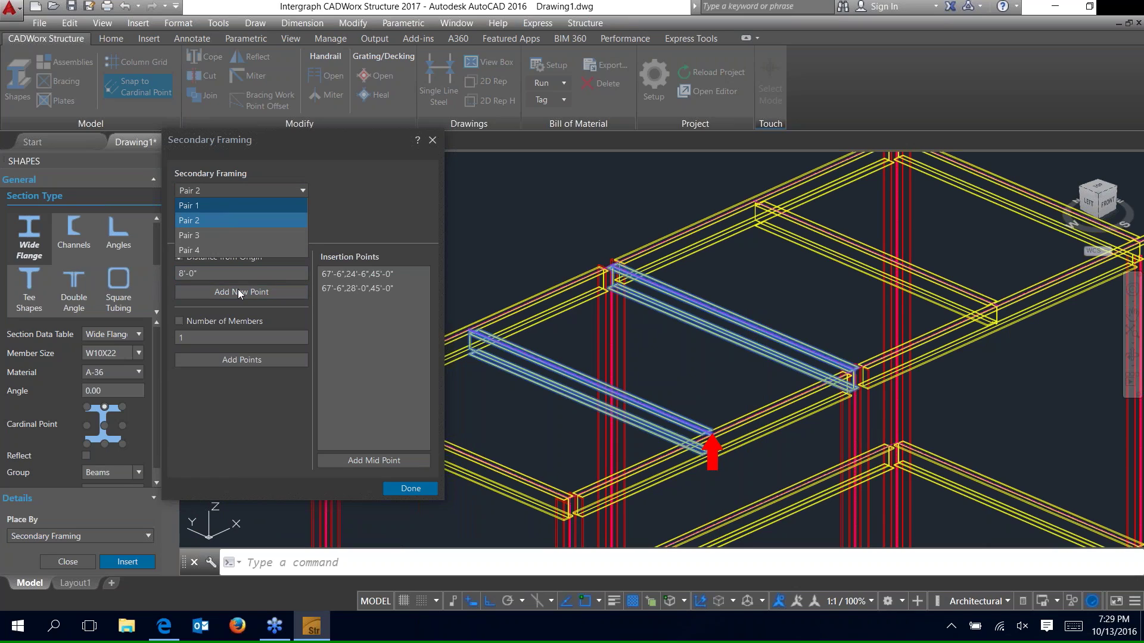
pyautogui.click(189, 205)
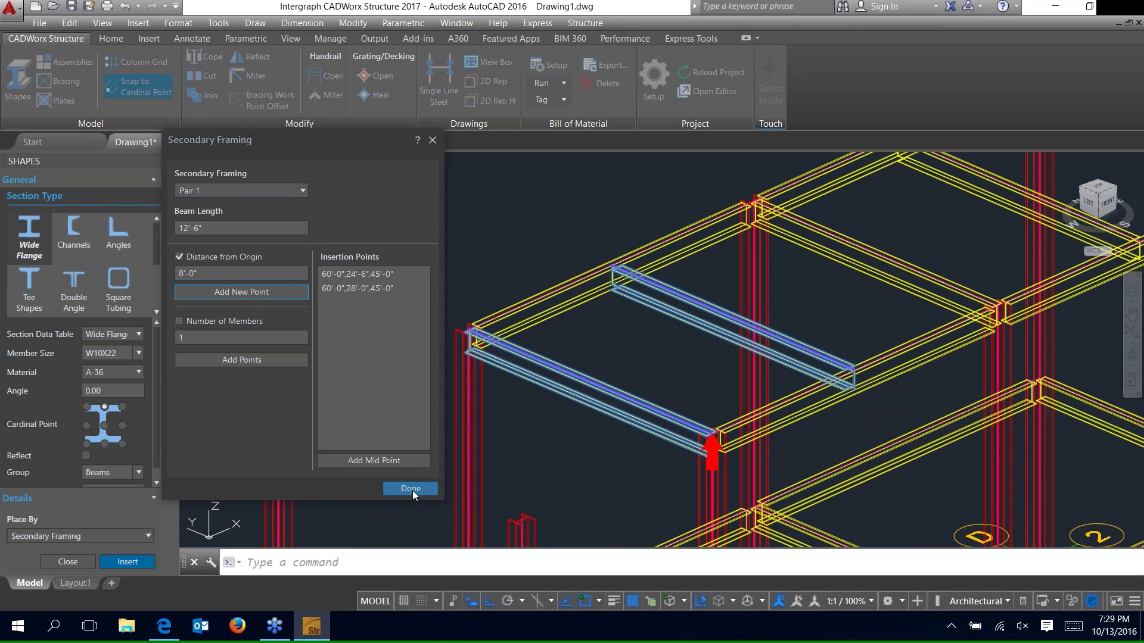
pyautogui.click(412, 489)
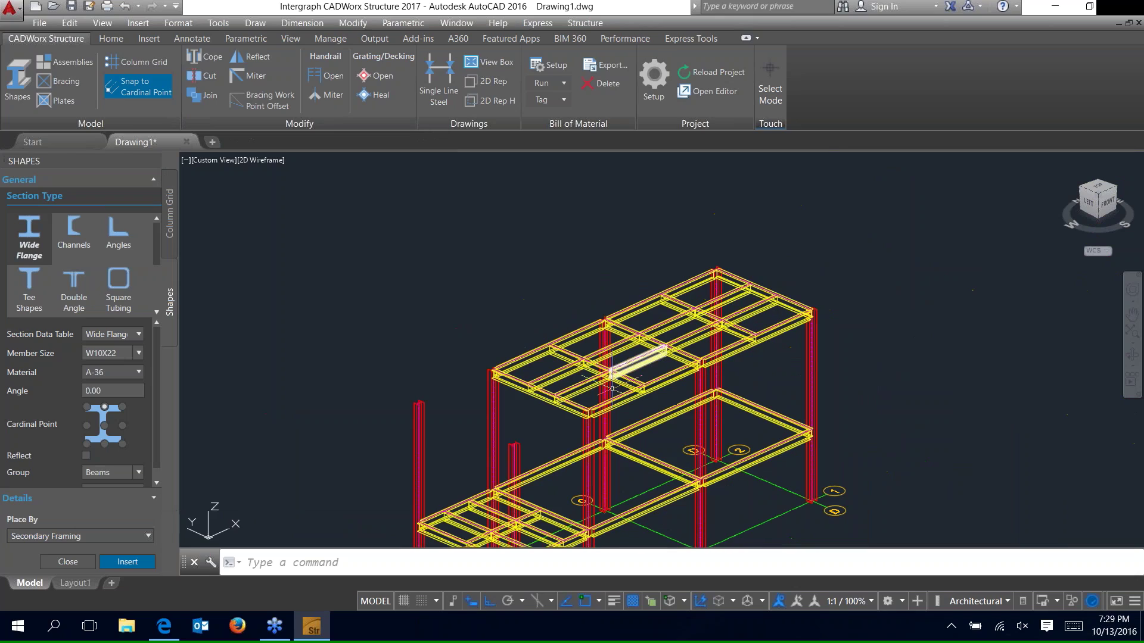
pyautogui.scroll(2, 612, 388)
pyautogui.scroll(-3, 612, 388)
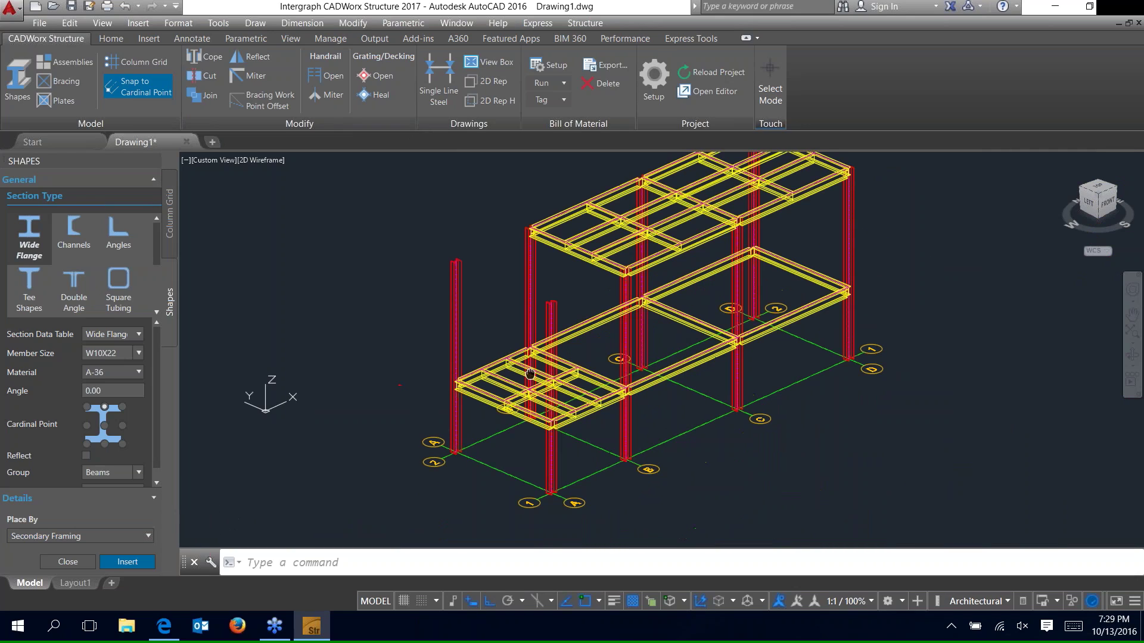
pyautogui.scroll(2, 501, 300)
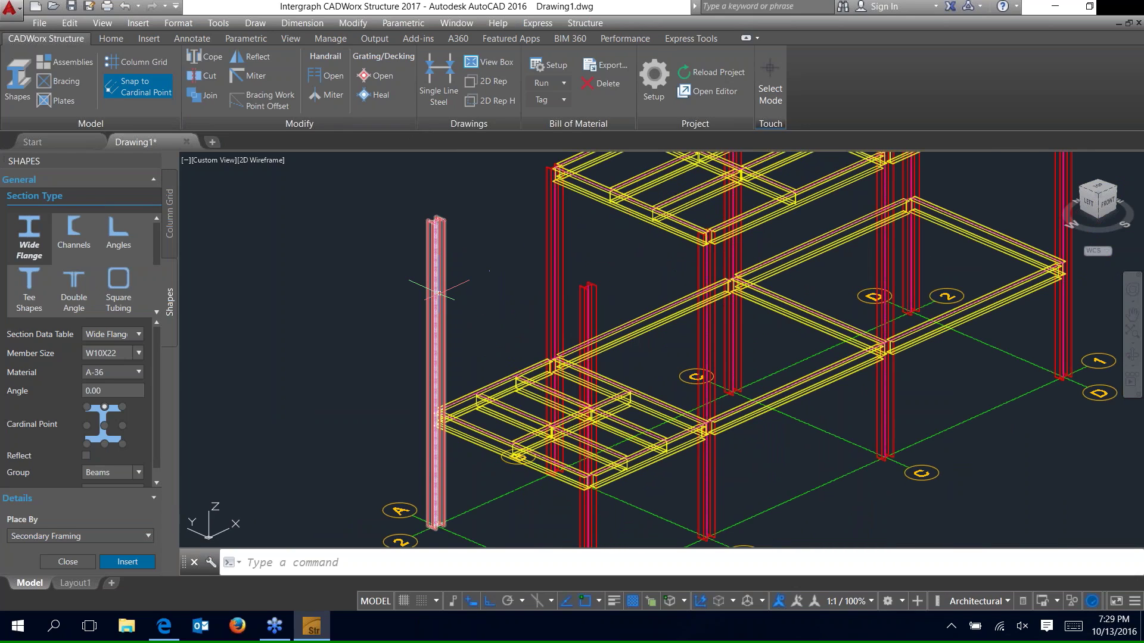
pyautogui.click(439, 293)
pyautogui.scroll(4, 435, 359)
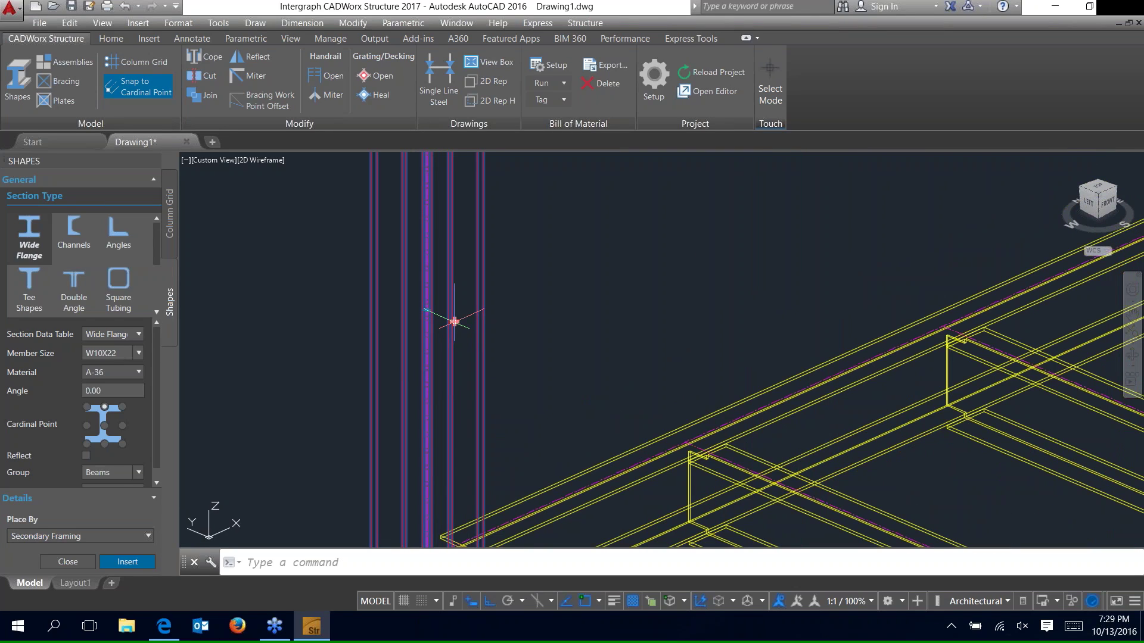
pyautogui.doubleClick(454, 322)
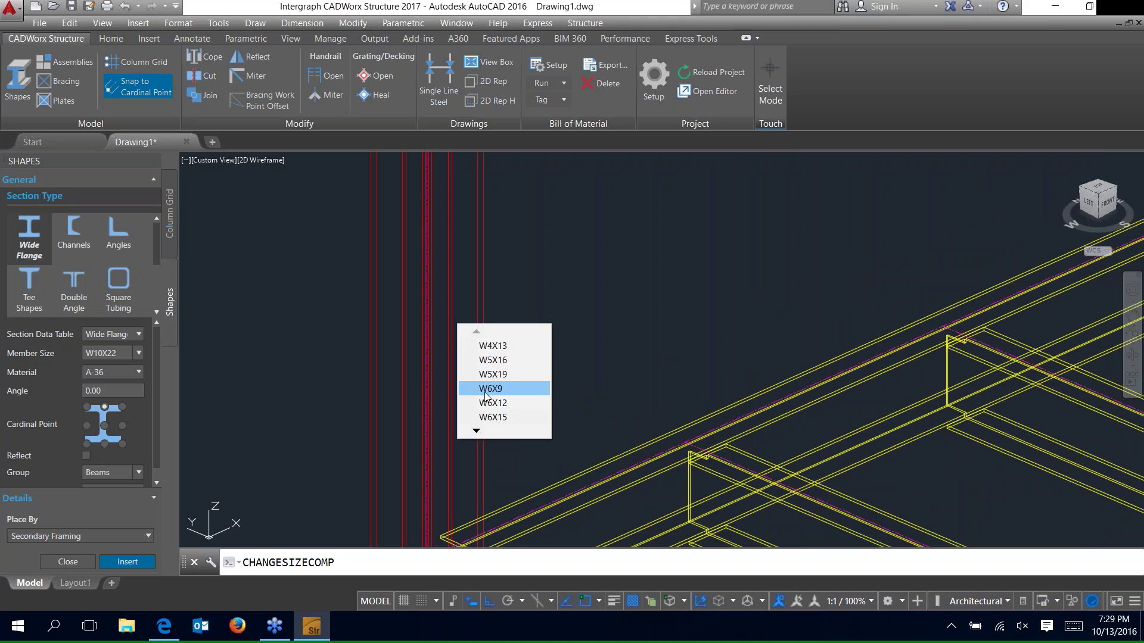
pyautogui.click(476, 430)
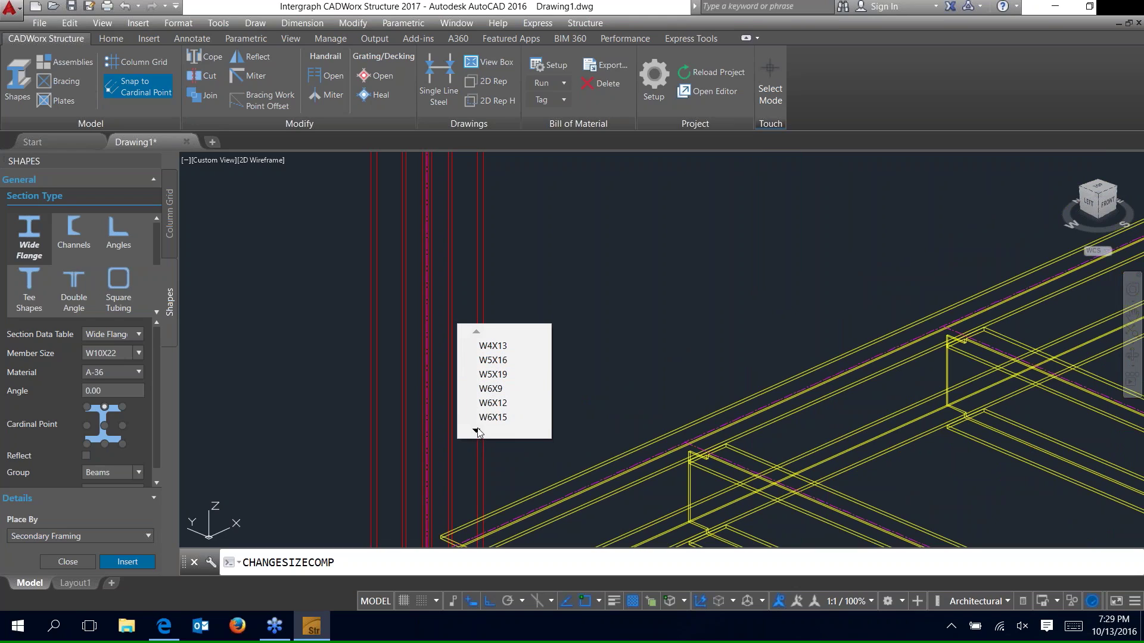
pyautogui.rightClick(511, 266)
pyautogui.press('Escape')
pyautogui.scroll(-4, 511, 265)
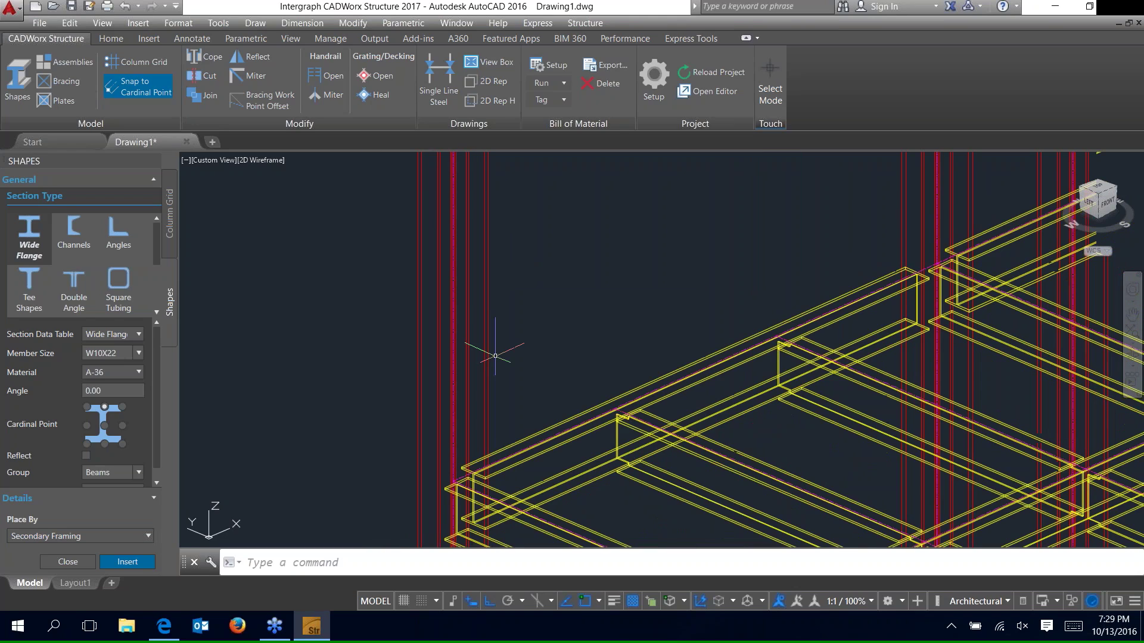
pyautogui.scroll(2, 500, 322)
pyautogui.click(497, 296)
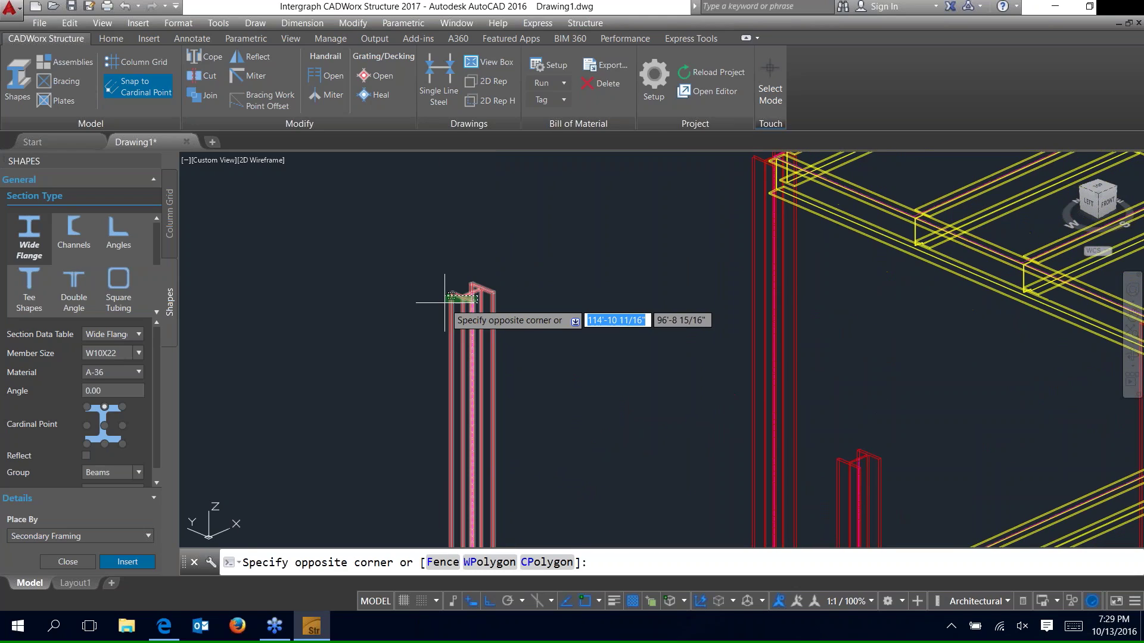
pyautogui.click(455, 305)
pyautogui.scroll(4, 474, 283)
pyautogui.click(480, 296)
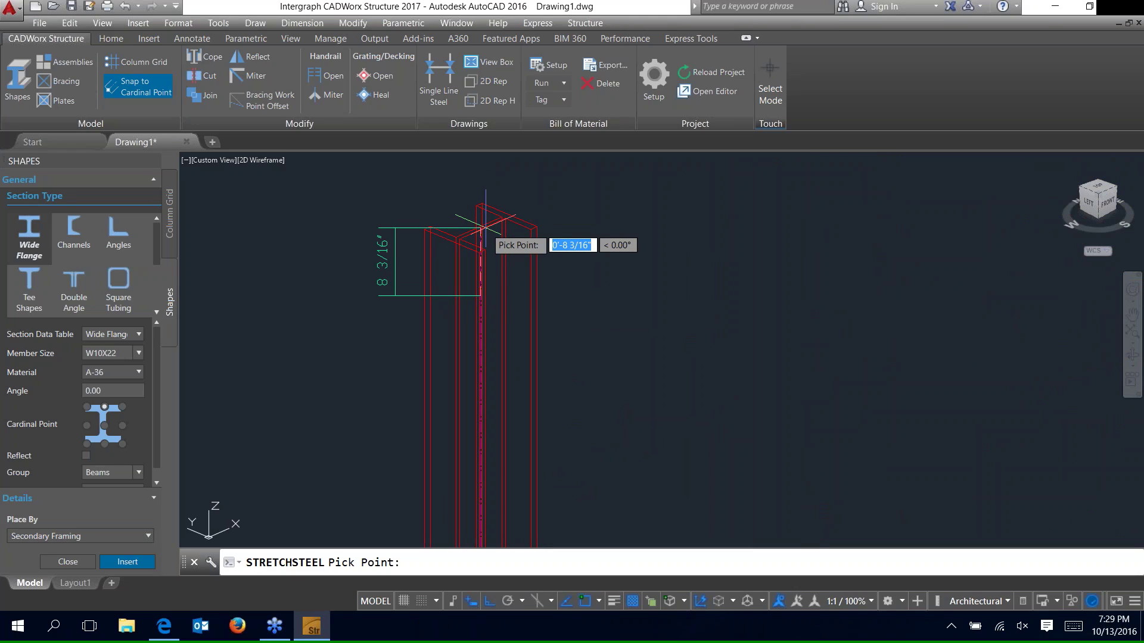
pyautogui.press('Escape')
# - Shorten the columns at A-2 and A-1 by stretching their upper ends down to the lower beam level
pyautogui.click(613, 315)
pyautogui.click(471, 301)
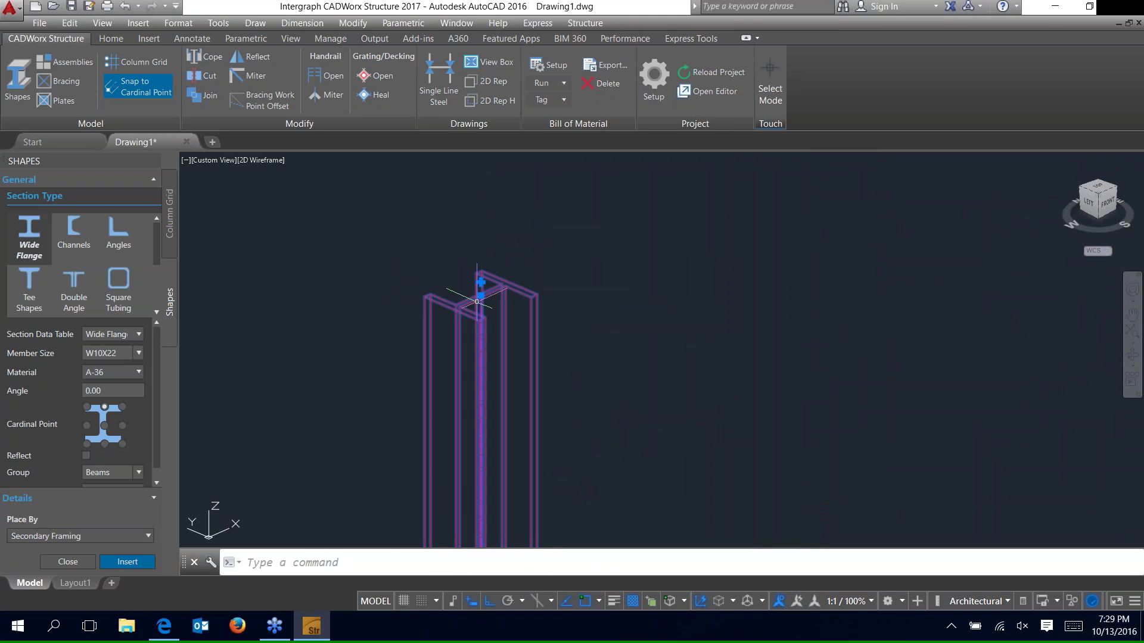
pyautogui.click(480, 296)
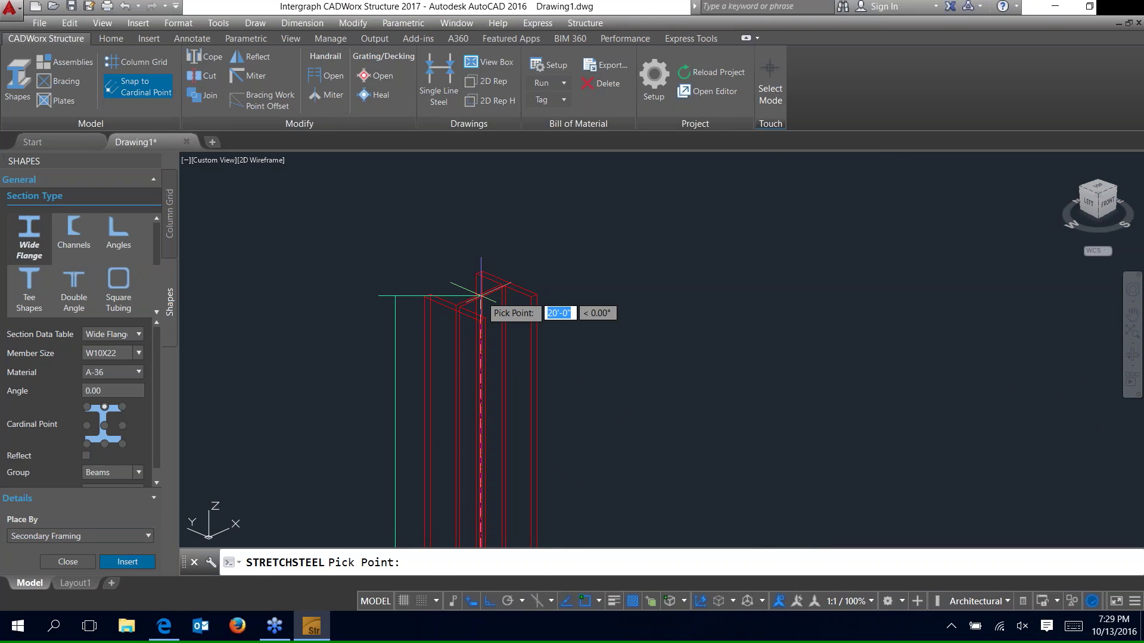
pyautogui.scroll(-5, 485, 278)
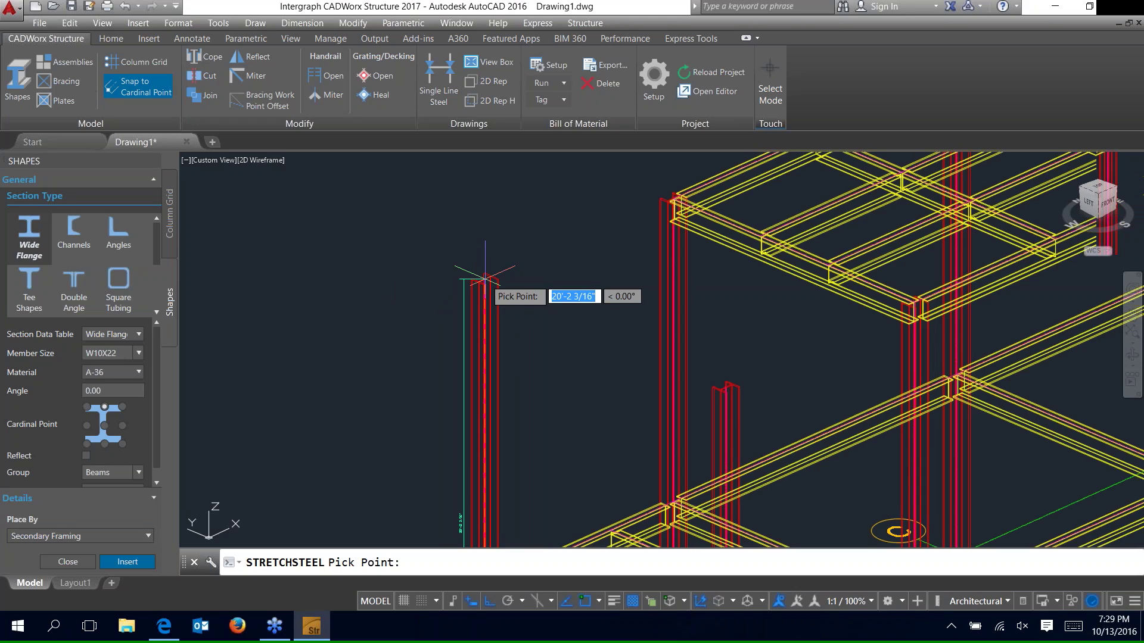
pyautogui.scroll(-5, 486, 278)
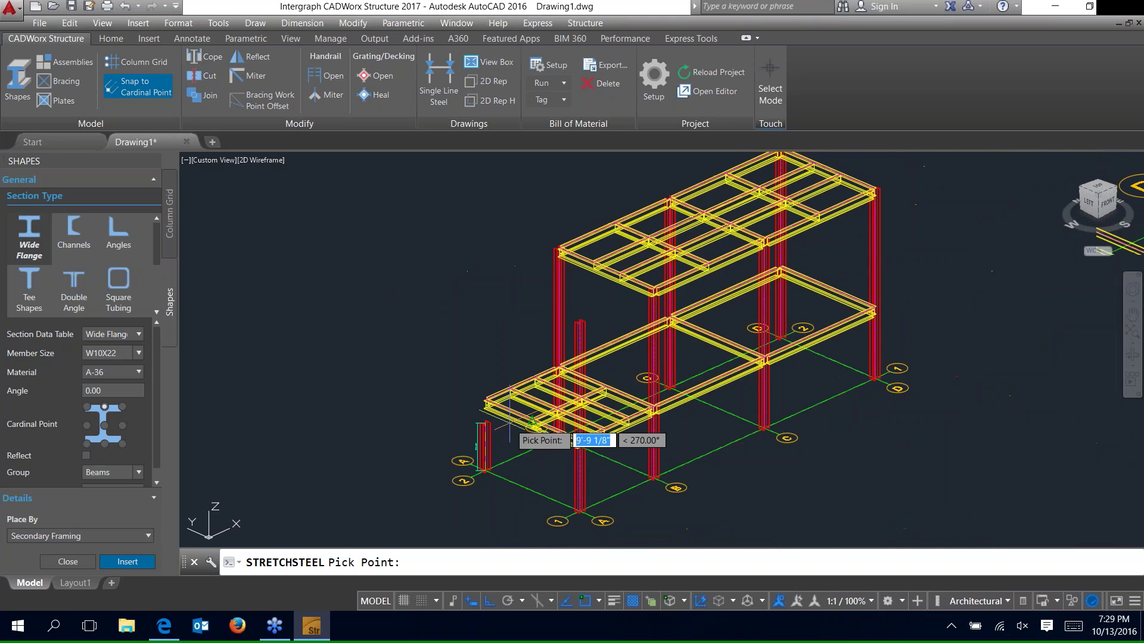
pyautogui.scroll(5, 512, 425)
pyautogui.click(477, 381)
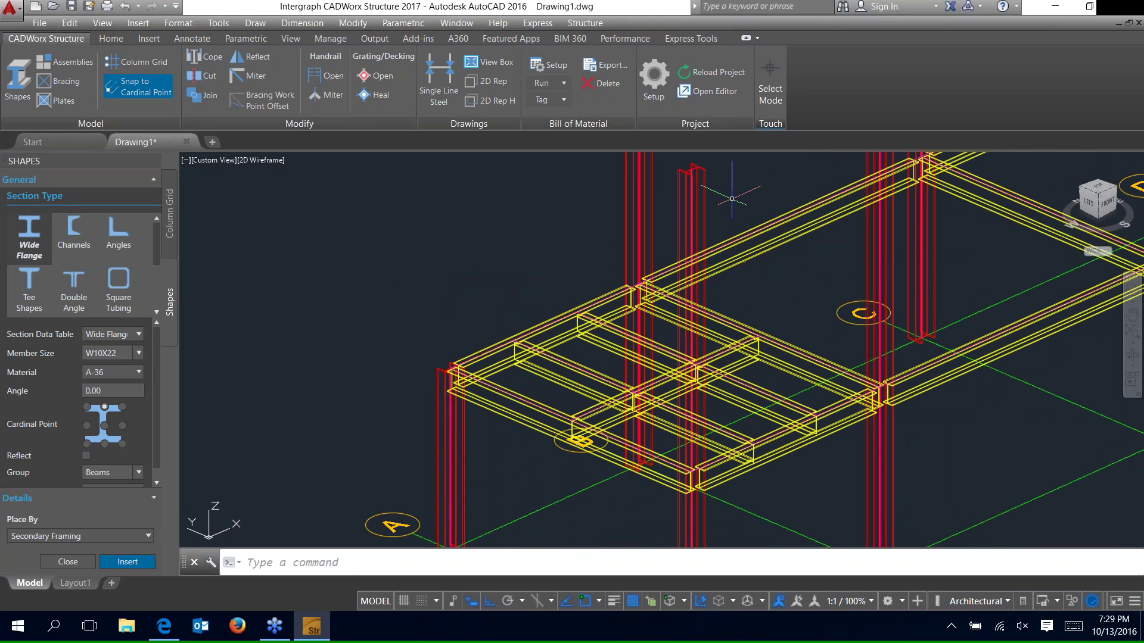
pyautogui.click(677, 178)
pyautogui.click(630, 368)
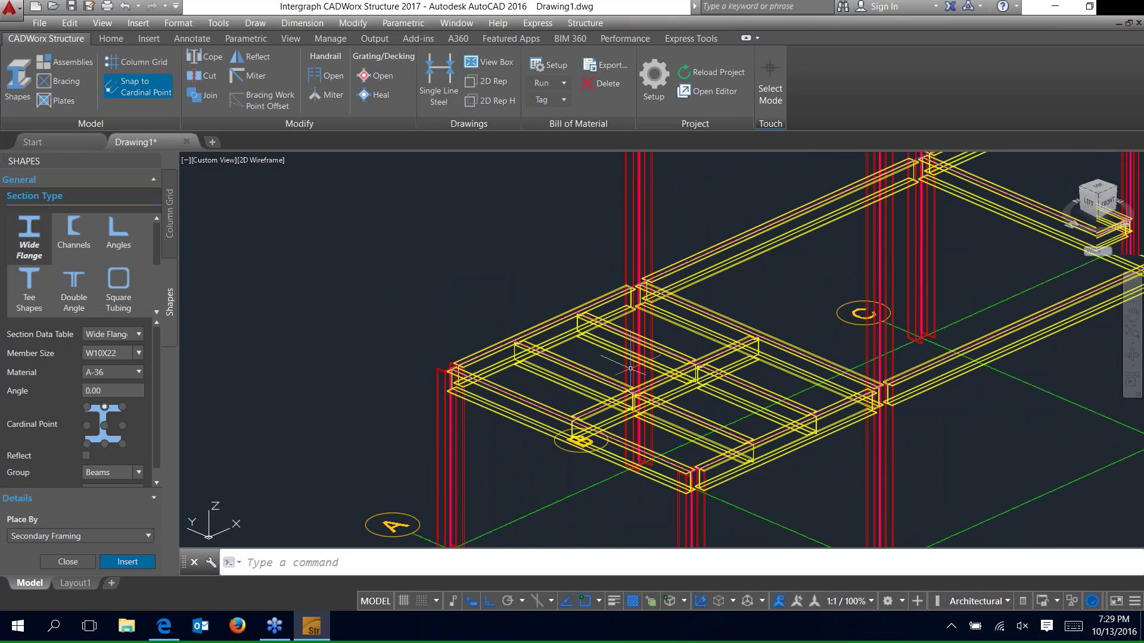
# - Set up a base plate with member thickness PL-3/4 and assign it to the Plates group
pyautogui.scroll(-5, 631, 368)
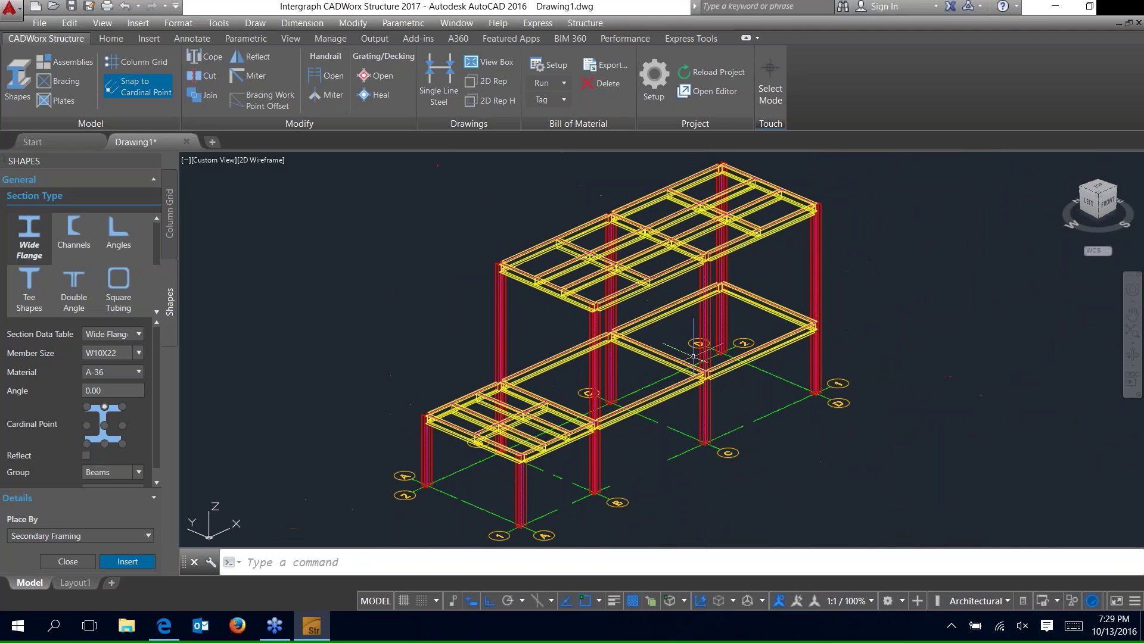
pyautogui.click(63, 101)
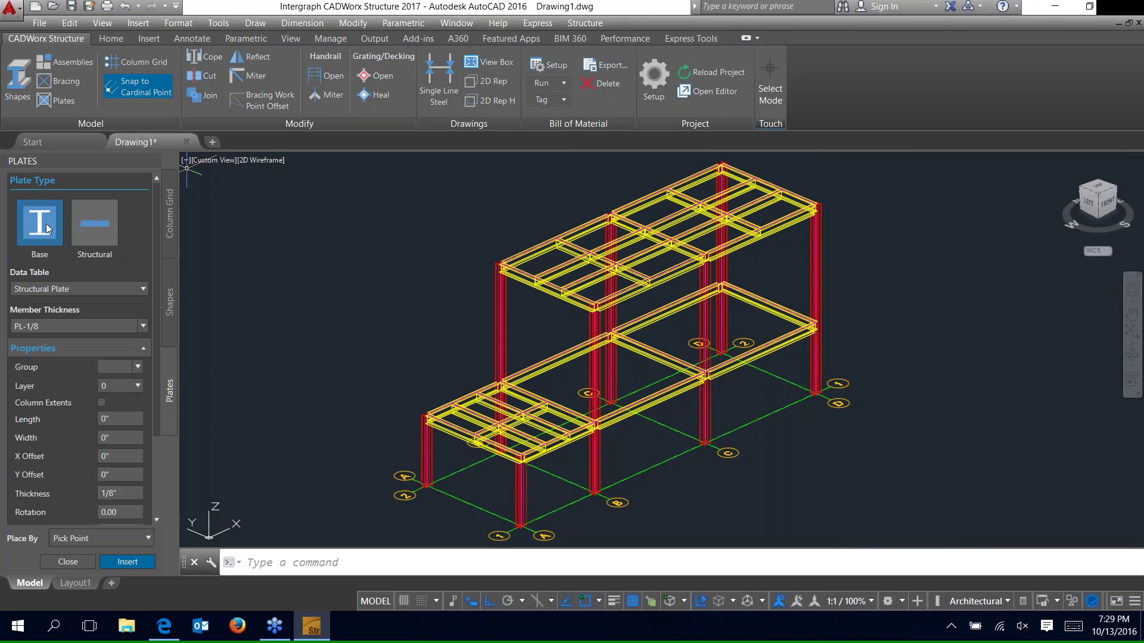
pyautogui.click(143, 326)
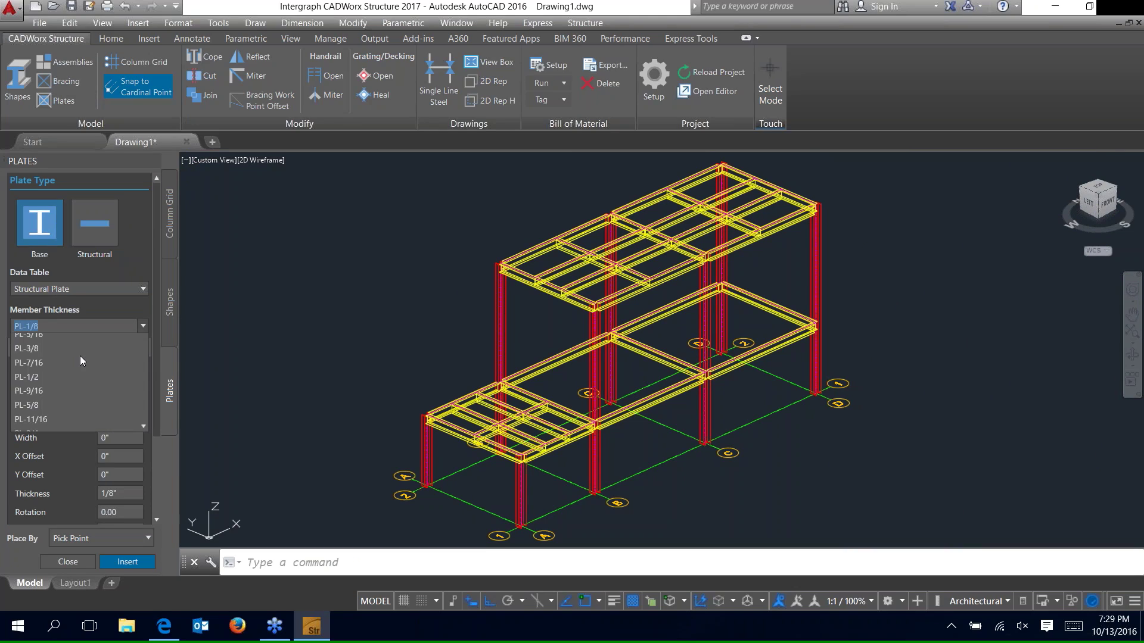
pyautogui.click(37, 398)
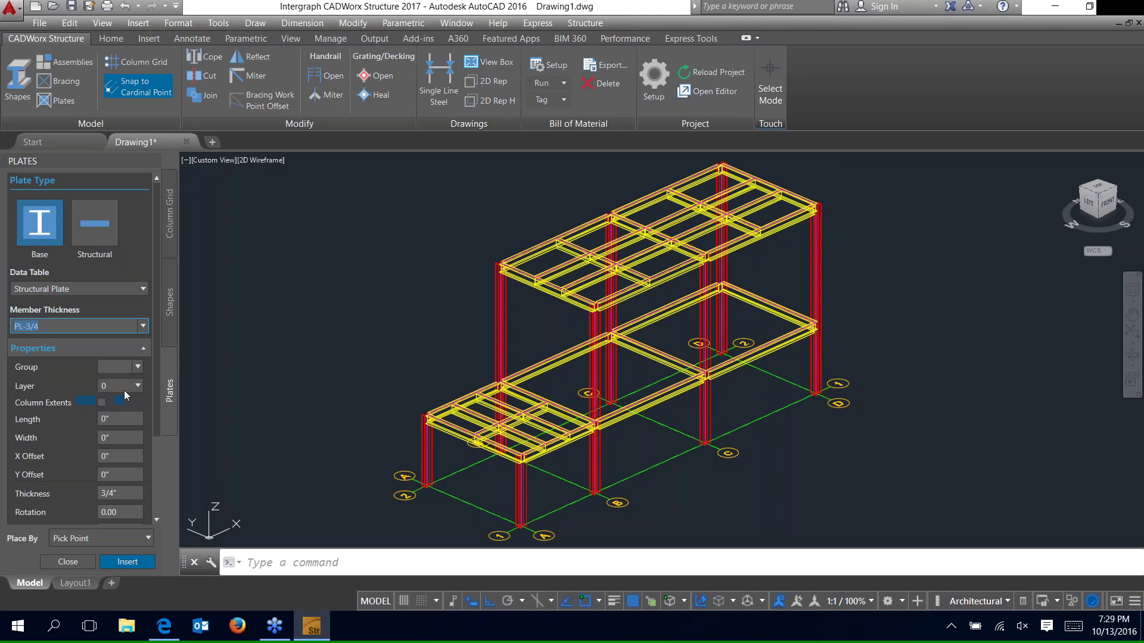
pyautogui.click(117, 366)
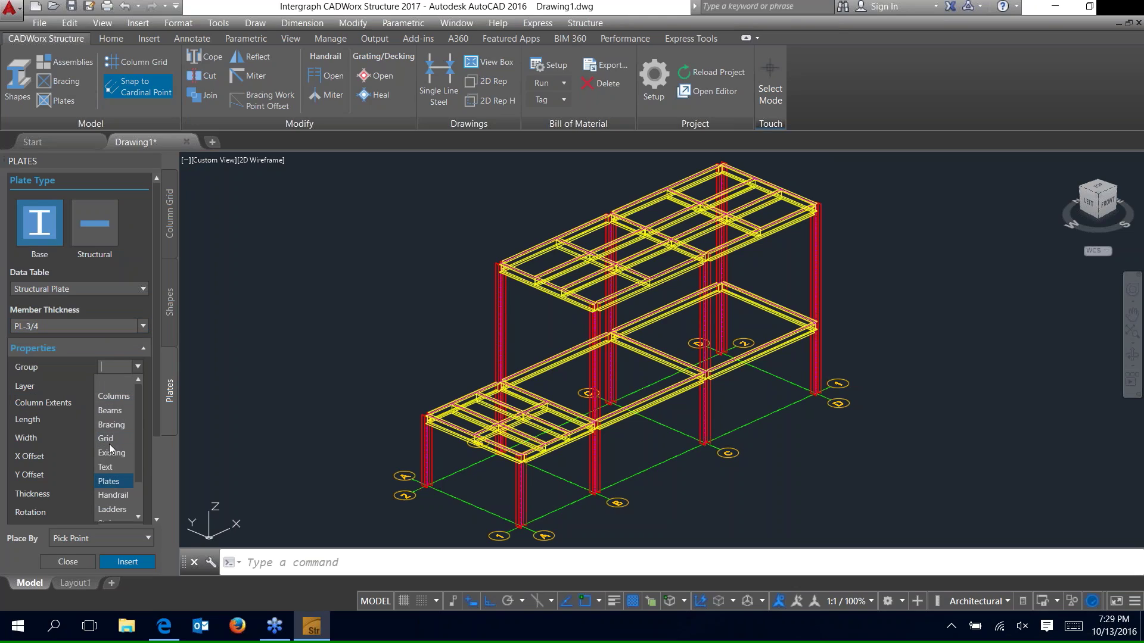
pyautogui.scroll(-1, 109, 447)
pyautogui.click(108, 439)
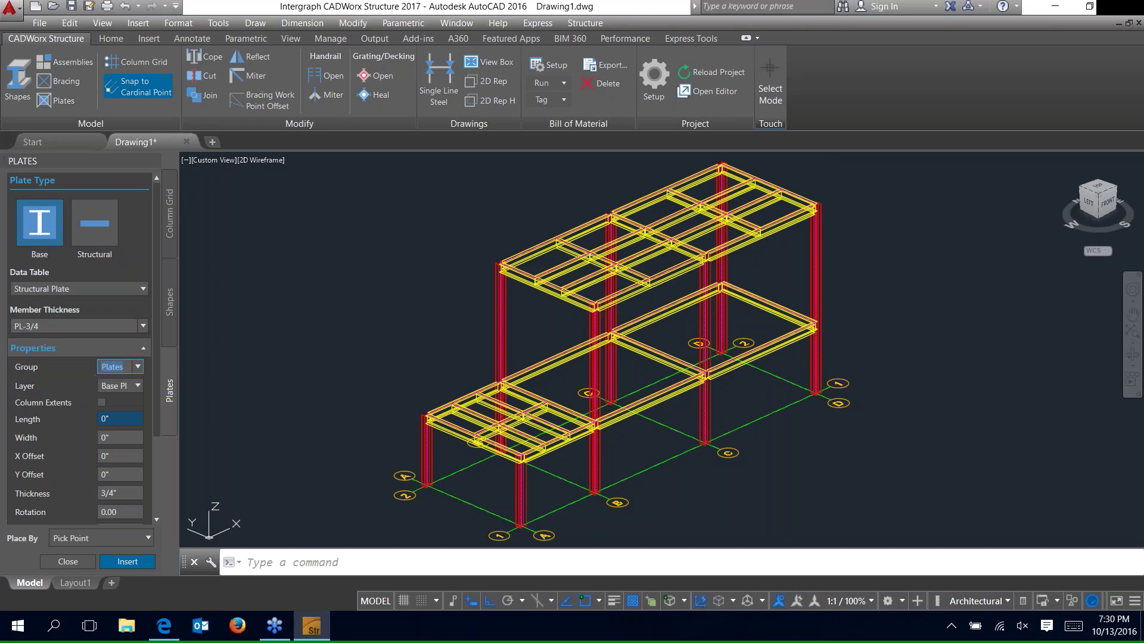
# - Set the base plate's length and width to 16 inches each
pyautogui.click(123, 418)
pyautogui.write('16')
pyautogui.press('Tab')
pyautogui.write('16')
pyautogui.press('Return')
pyautogui.scroll(-2, 77, 378)
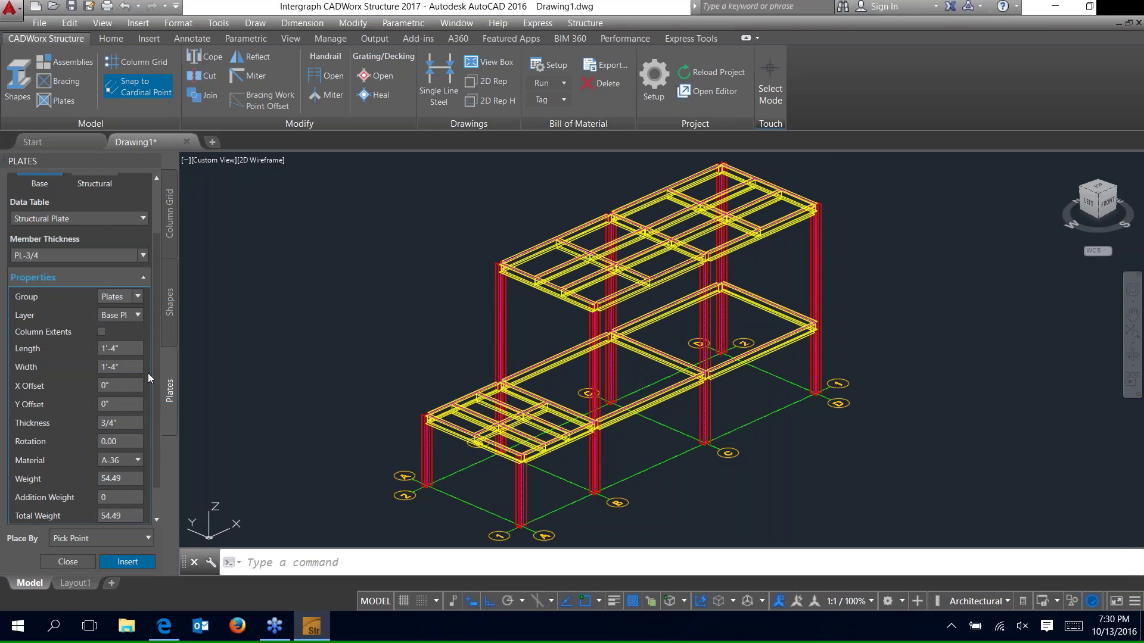
# - Place the base plates by selecting columns, window-selecting all columns of the structure and accepting a thickness direction
pyautogui.click(119, 540)
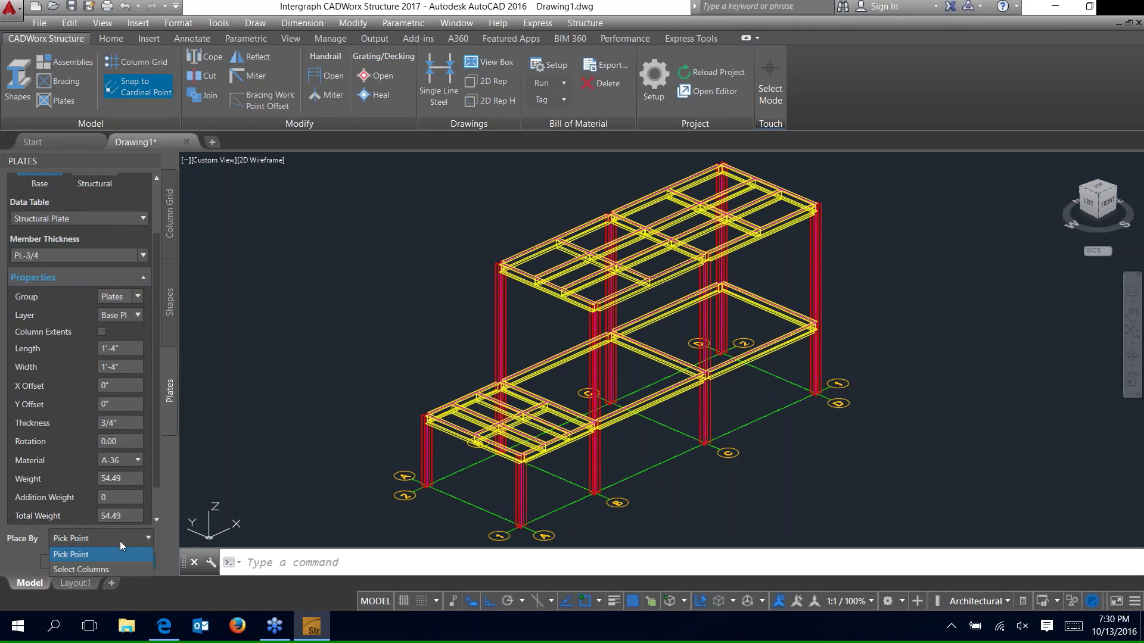
pyautogui.click(80, 569)
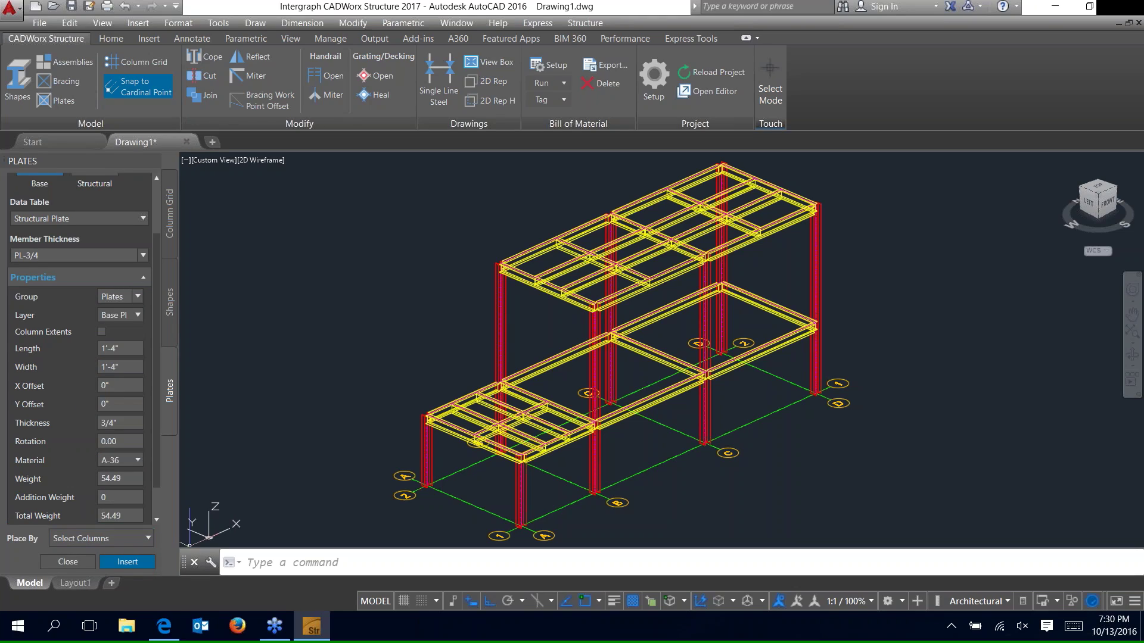
pyautogui.click(127, 562)
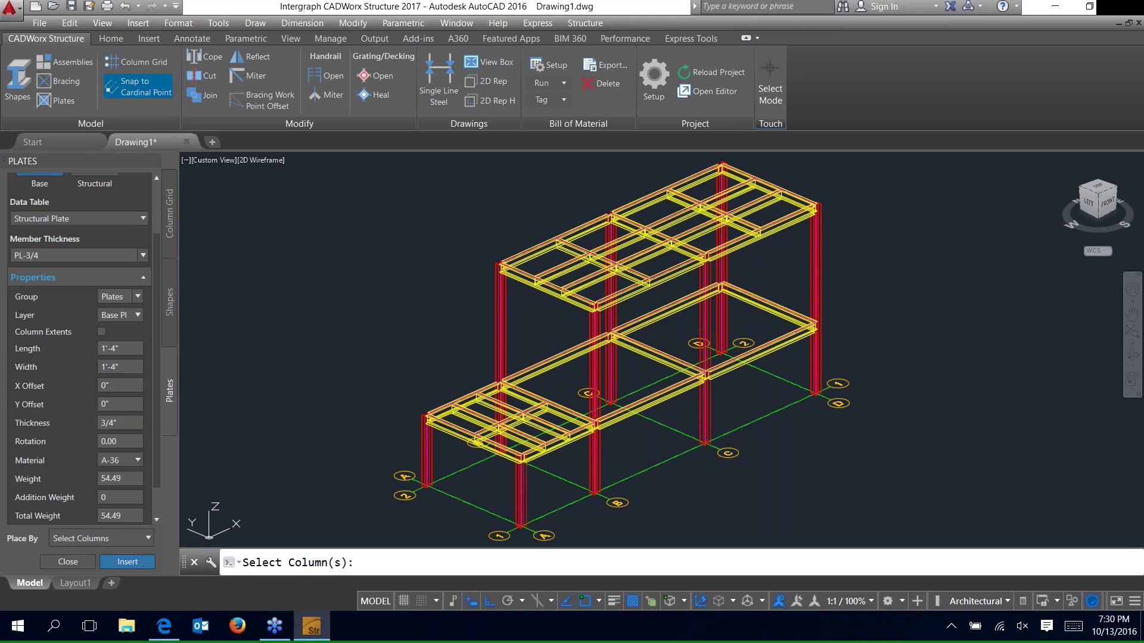
pyautogui.click(874, 239)
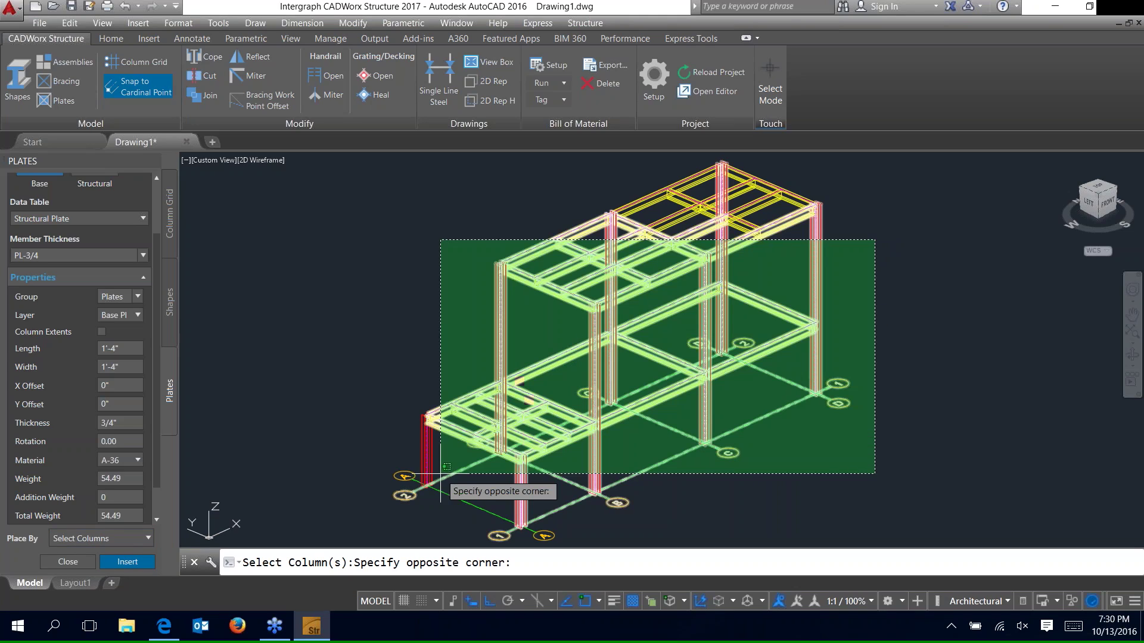
pyautogui.click(398, 474)
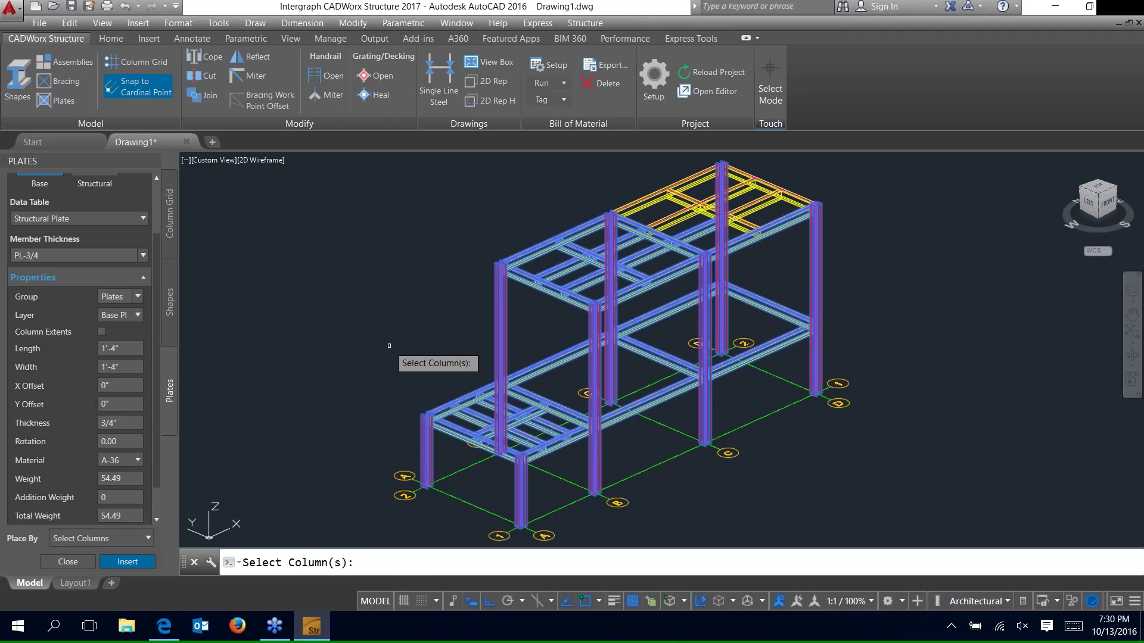
pyautogui.press('Return')
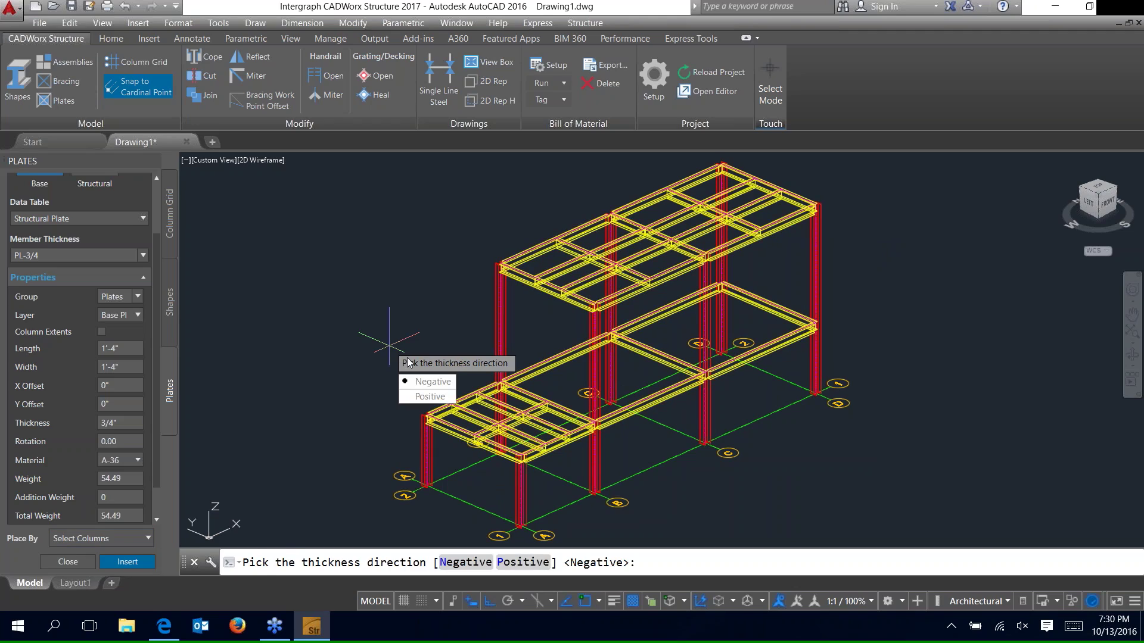
pyautogui.click(427, 397)
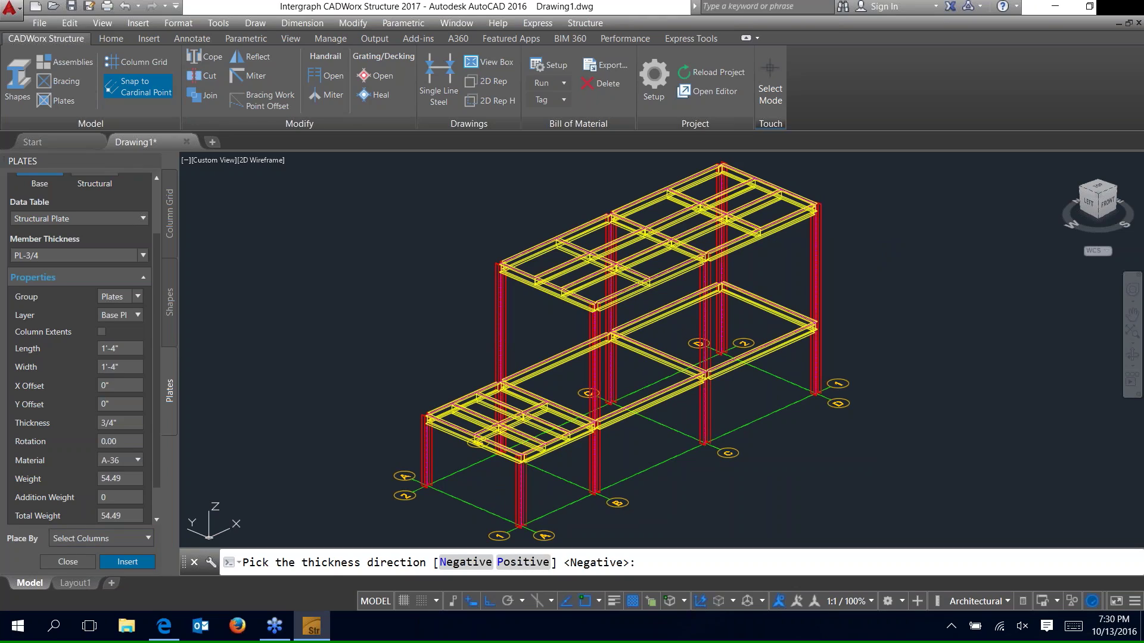
pyautogui.press('Return')
# - Configure X-pattern bracing with tee shape WT3X6, a centred cardinal point and the Bracing group
pyautogui.scroll(6, 429, 493)
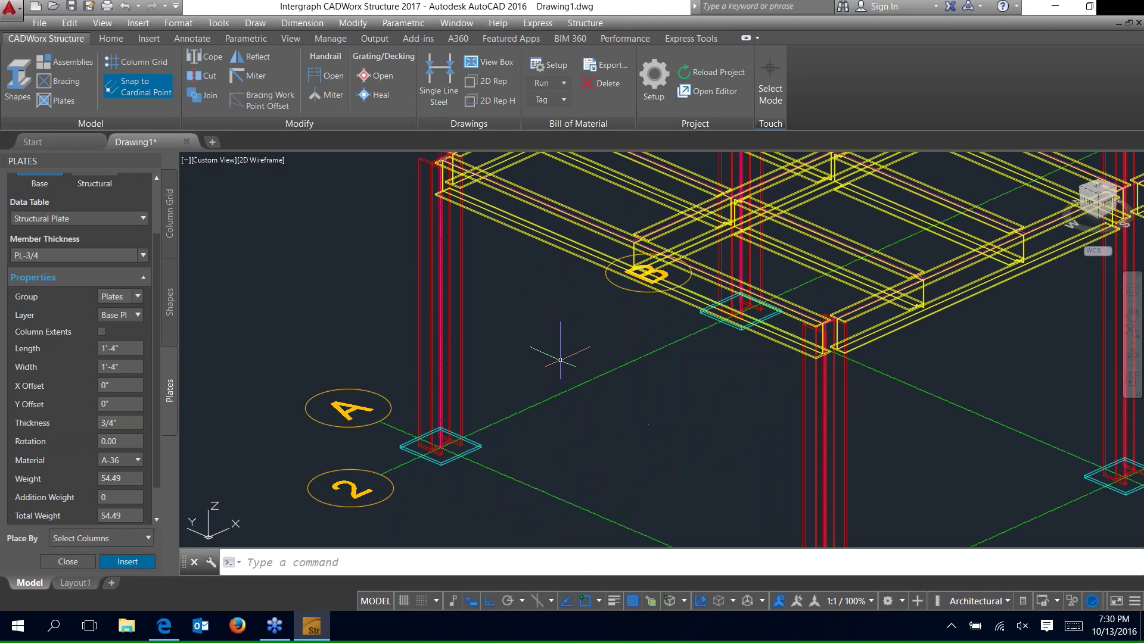
pyautogui.scroll(-4, 477, 327)
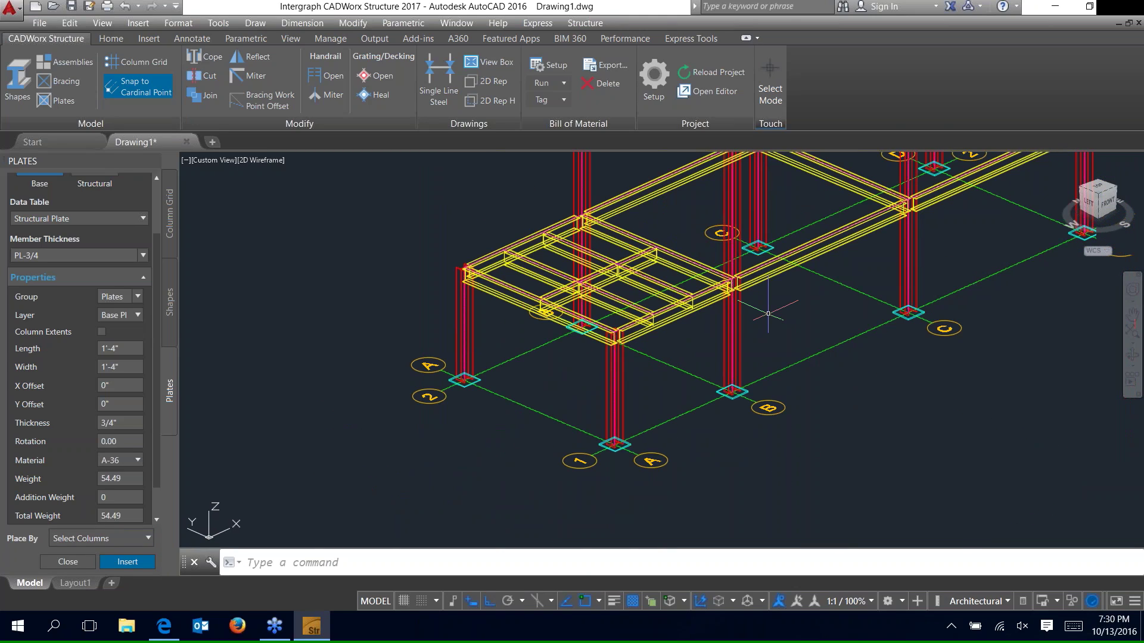
pyautogui.scroll(-2, 768, 313)
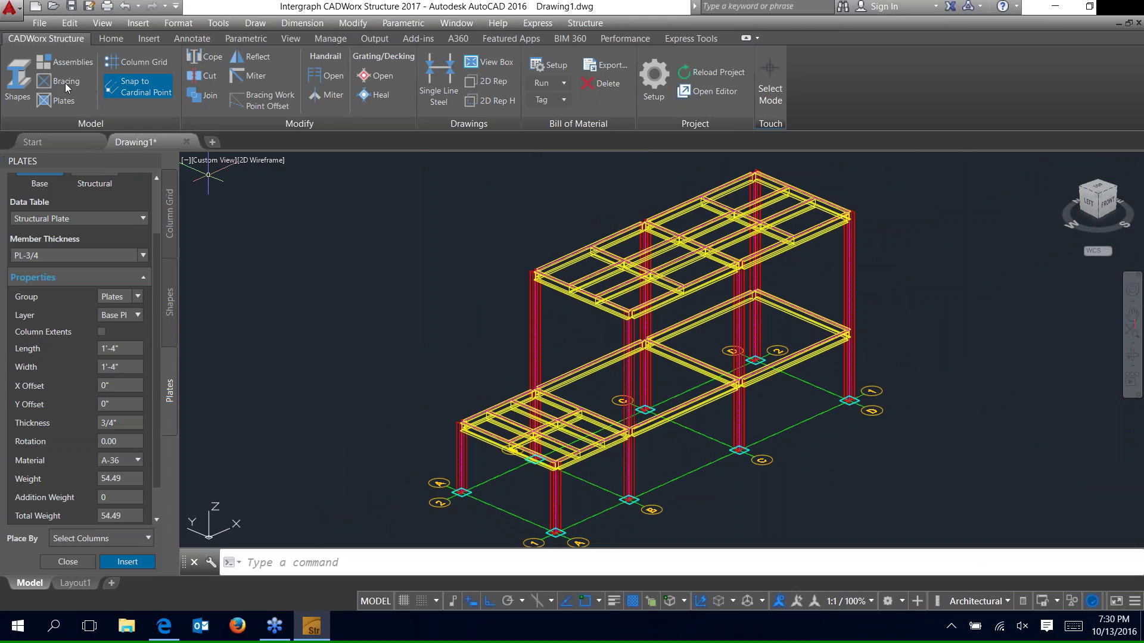
pyautogui.click(65, 83)
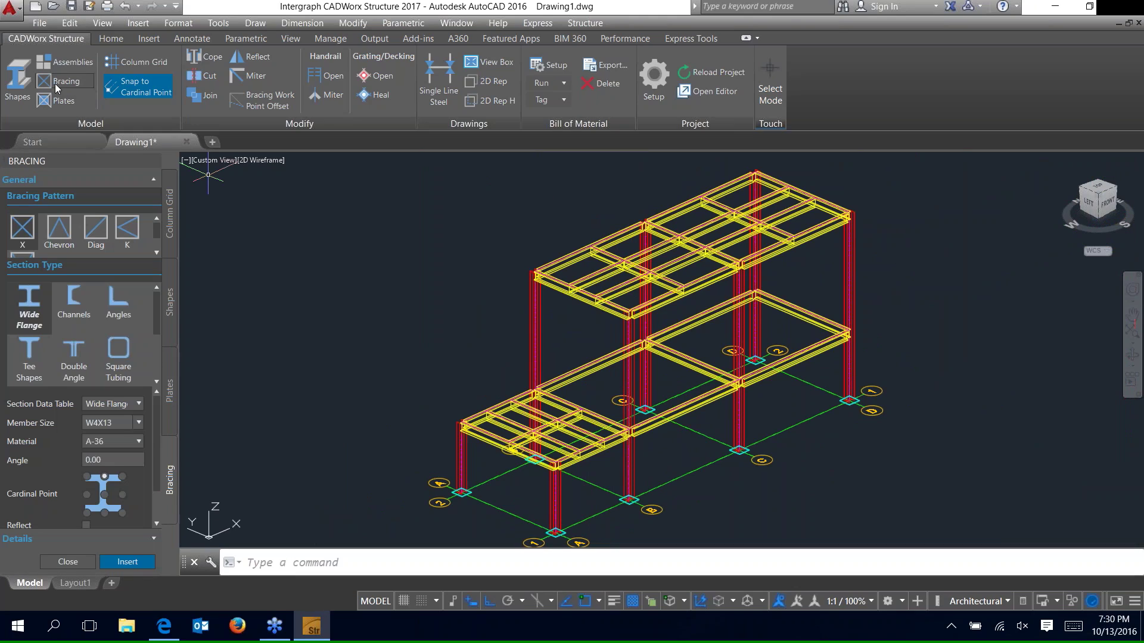
pyautogui.click(19, 231)
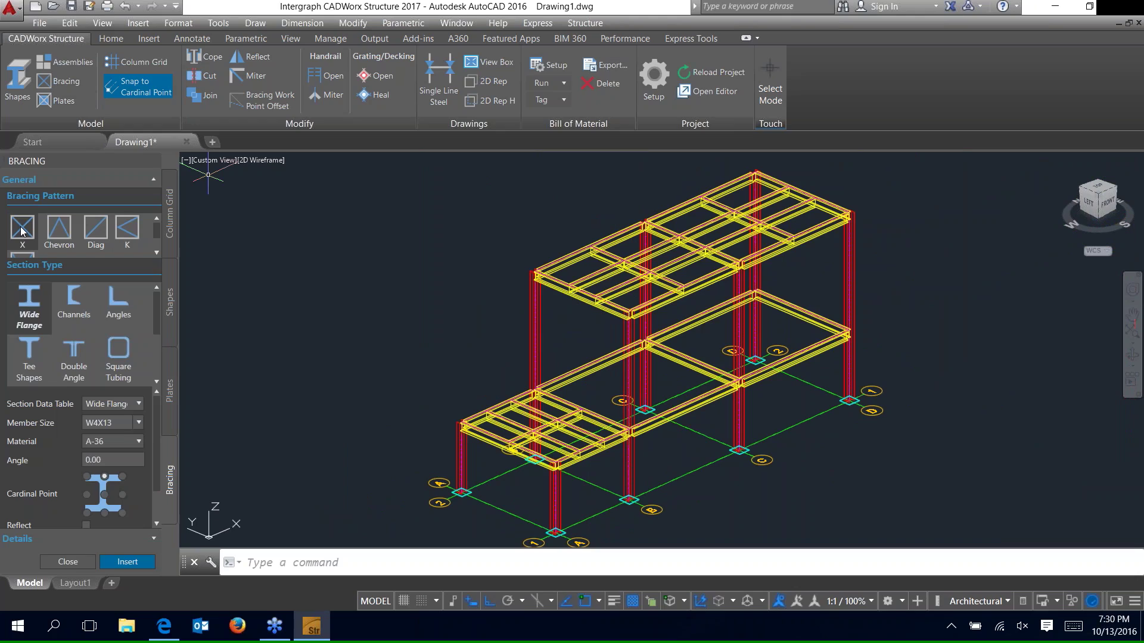
pyautogui.click(57, 323)
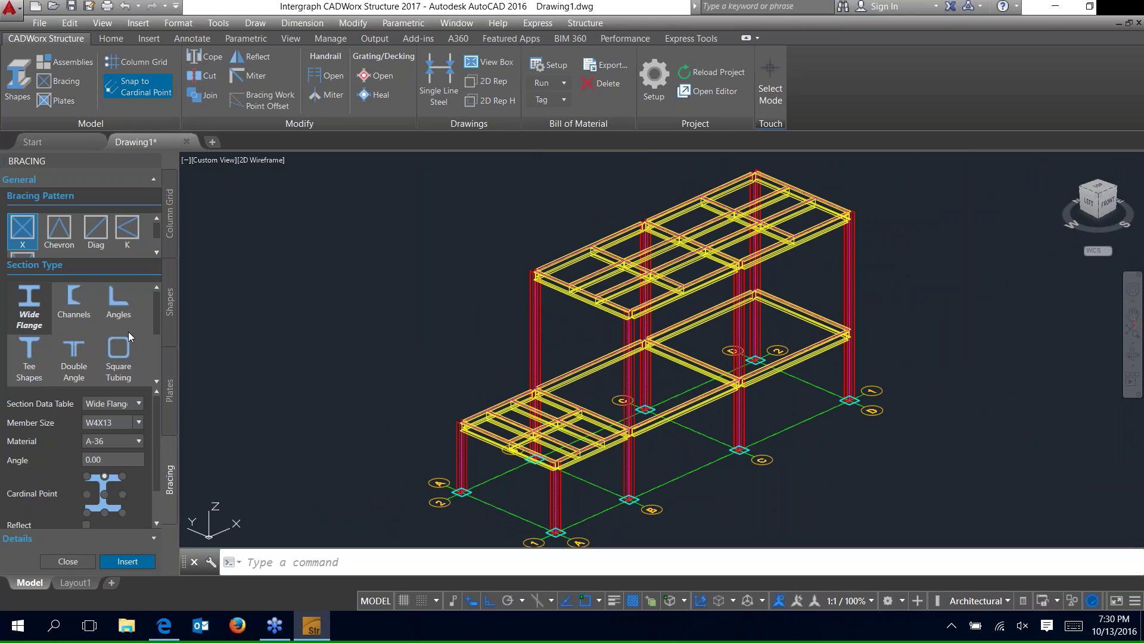
pyautogui.click(31, 358)
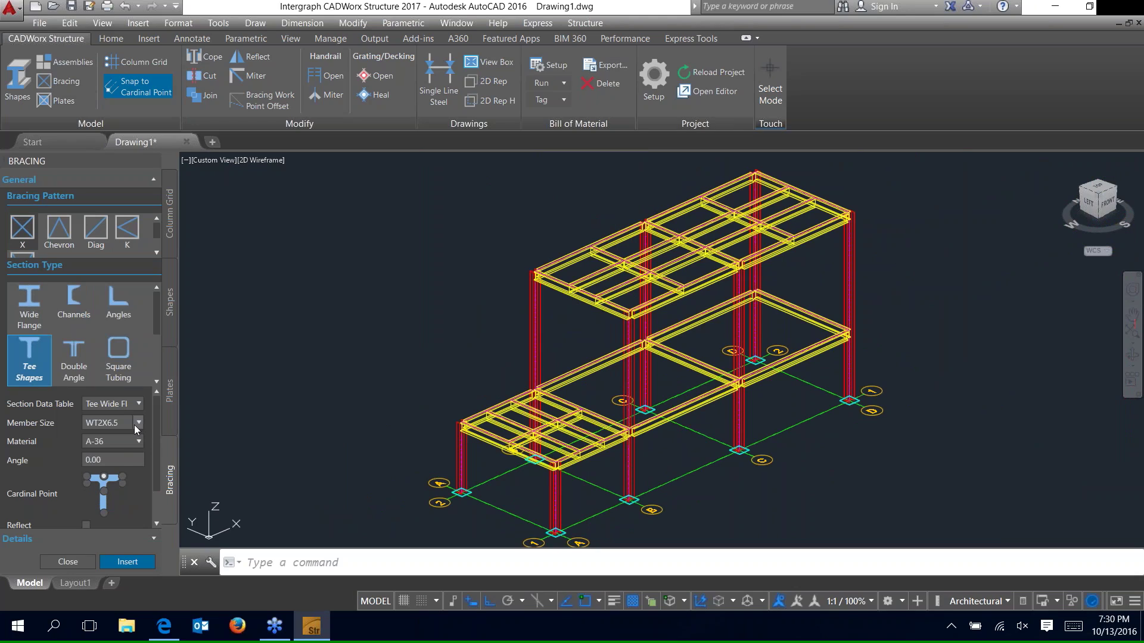
pyautogui.click(136, 423)
pyautogui.click(92, 523)
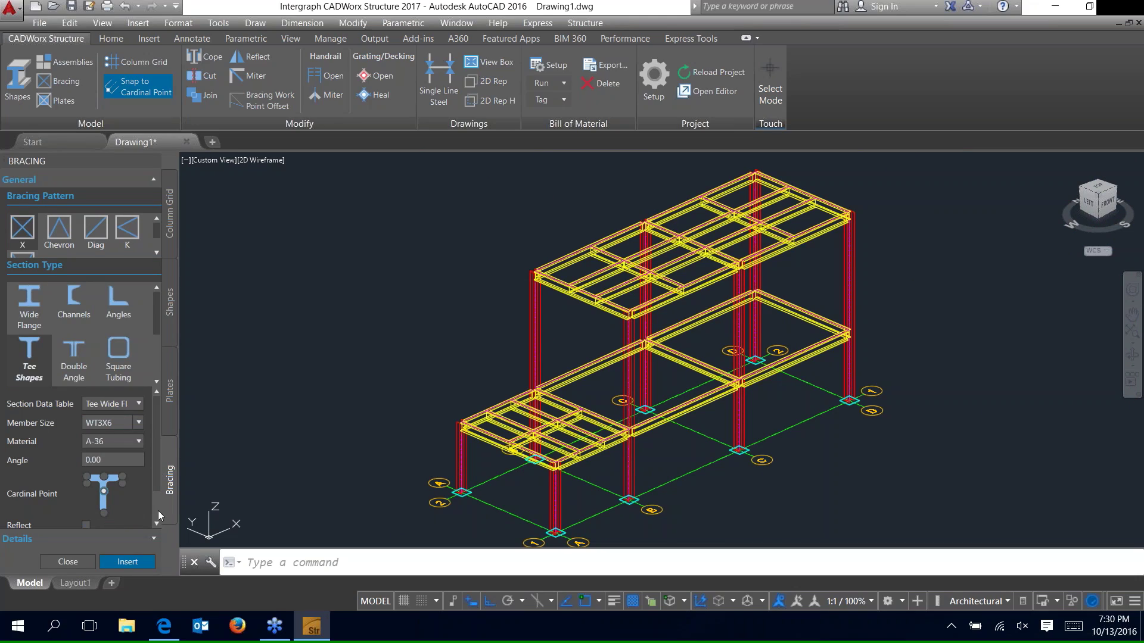
pyautogui.scroll(-2, 158, 510)
pyautogui.click(136, 500)
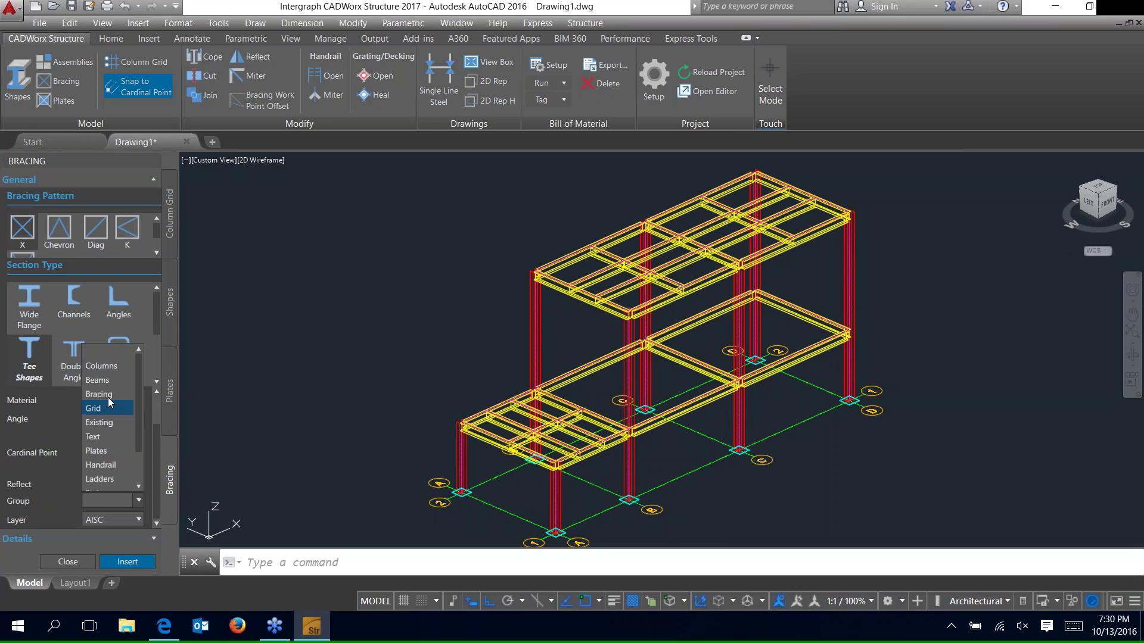
pyautogui.click(108, 397)
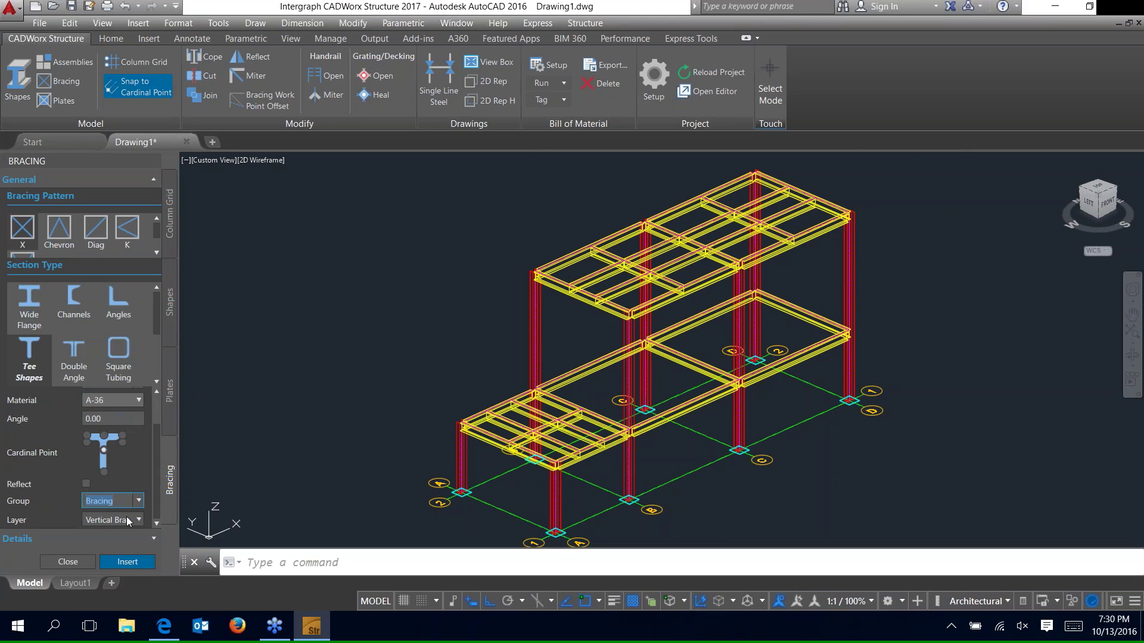
# - Insert the X bracing between the upper and lower beams of bay C–D on grid line 1
pyautogui.click(132, 562)
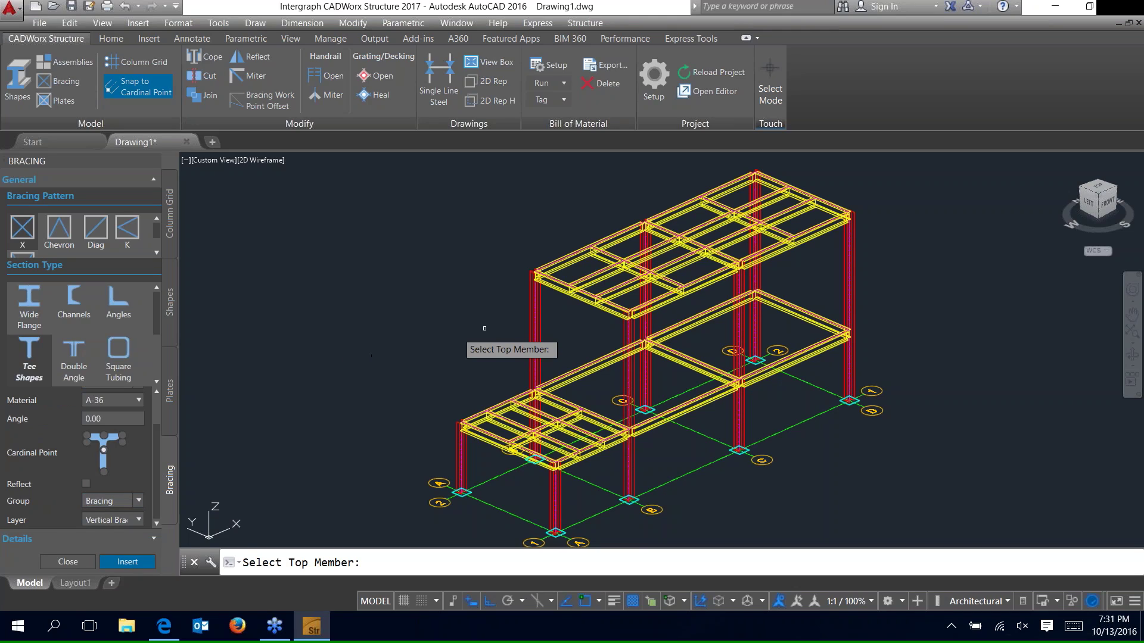
pyautogui.scroll(4, 884, 219)
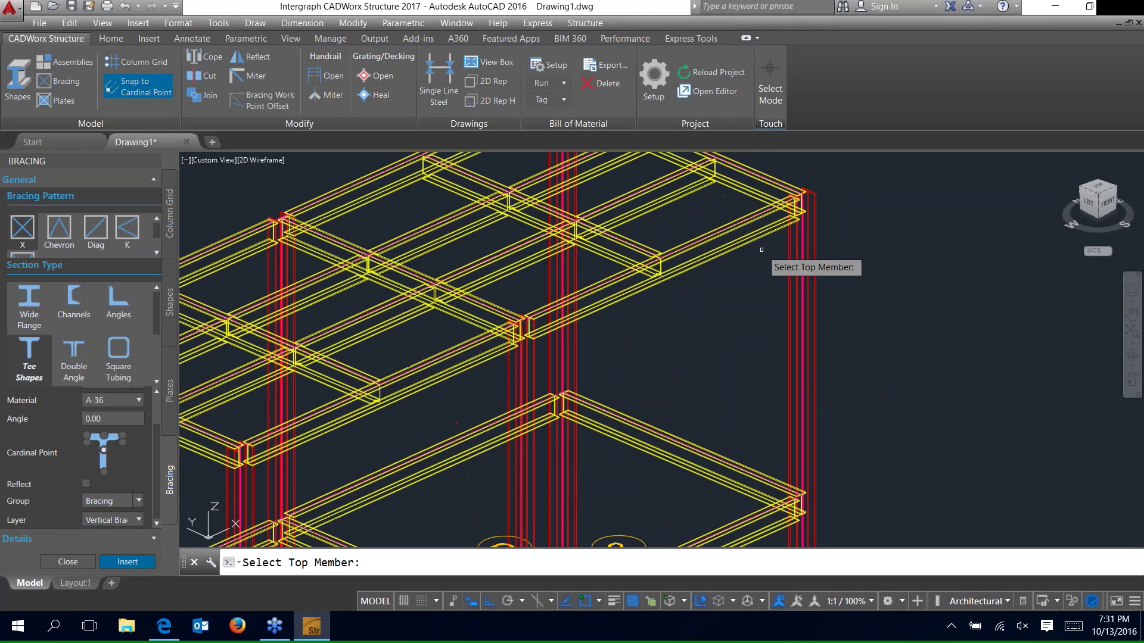
pyautogui.scroll(-4, 651, 326)
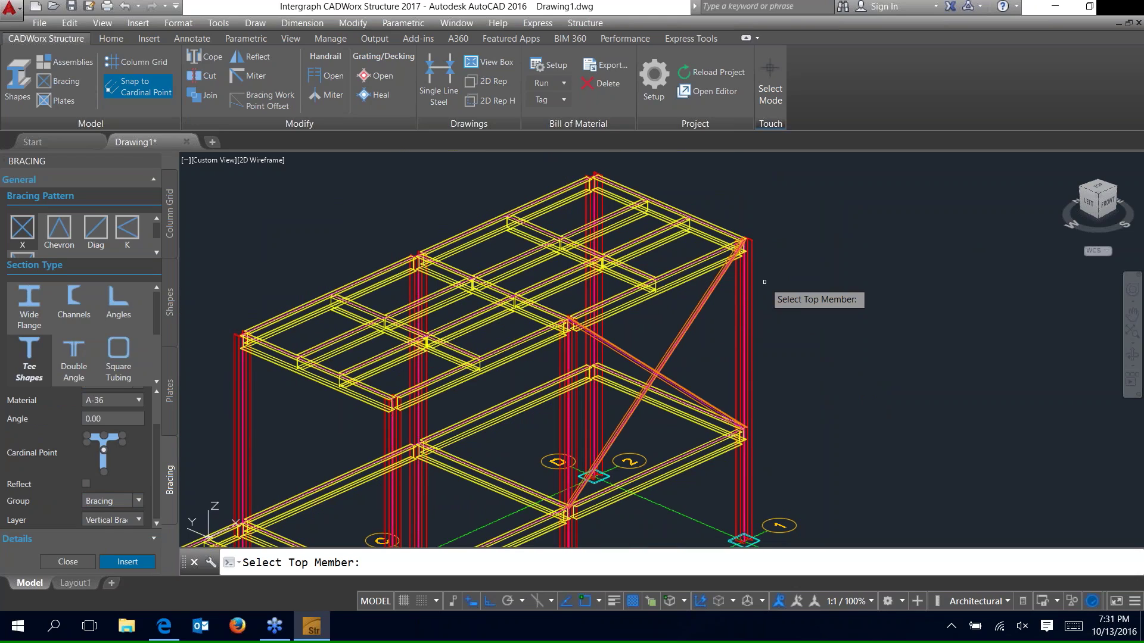
pyautogui.click(742, 249)
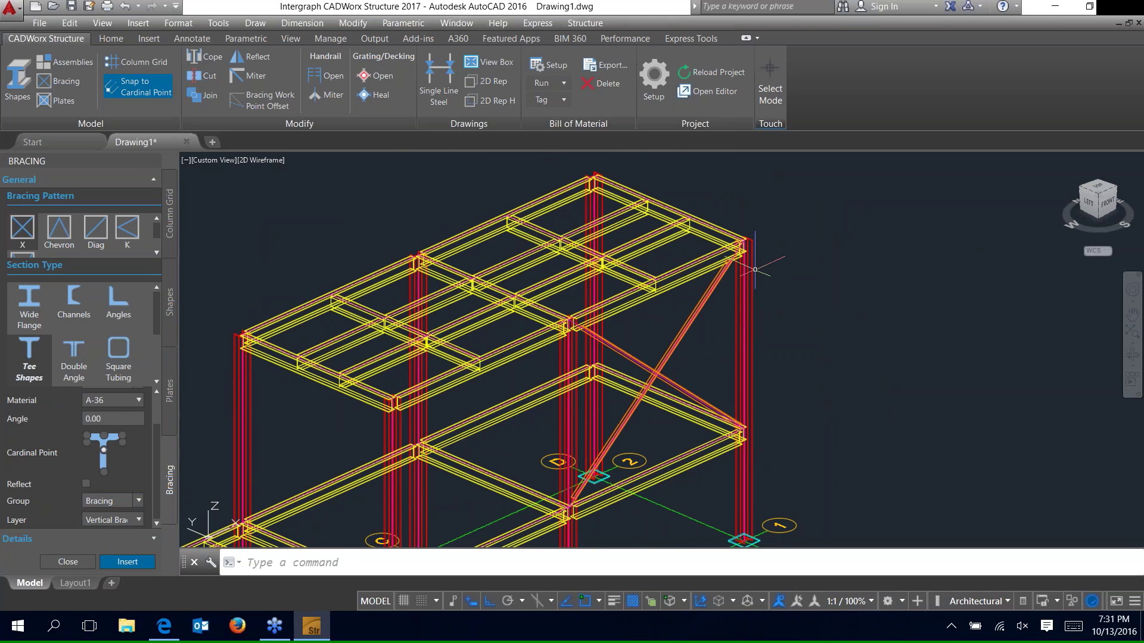
# - Apply a 5-inch bracing work point offset to the upper end of the brace meeting the column at grid D-1
pyautogui.scroll(8, 740, 248)
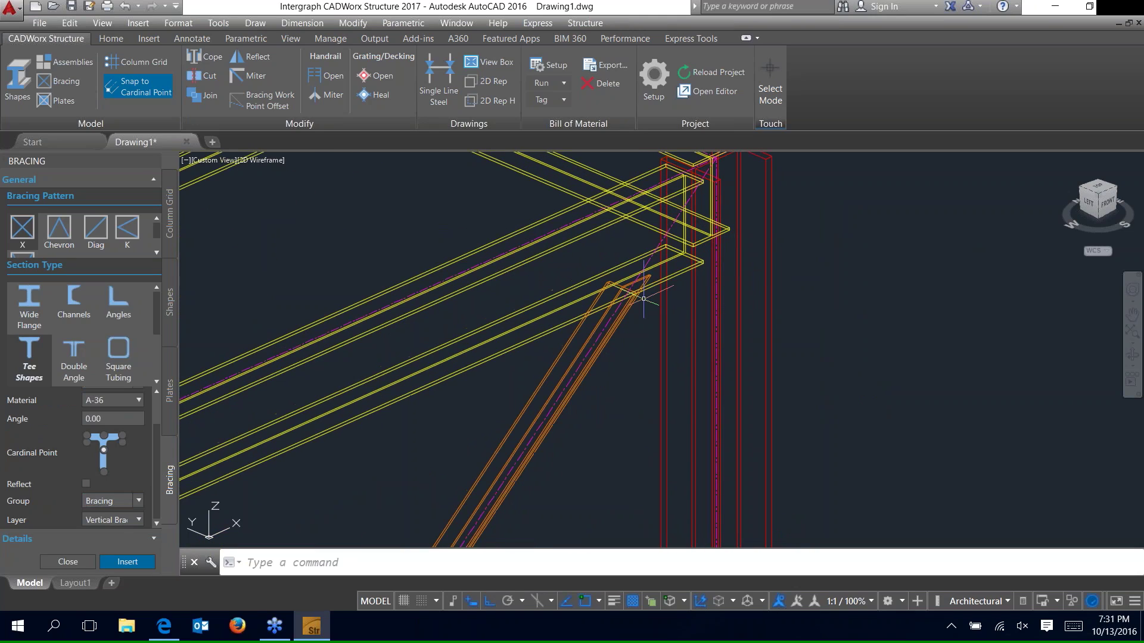
pyautogui.keyDown('shift'); pyautogui.moveTo(643, 297); pyautogui.dragTo(677, 196, button='middle'); pyautogui.keyUp('shift')
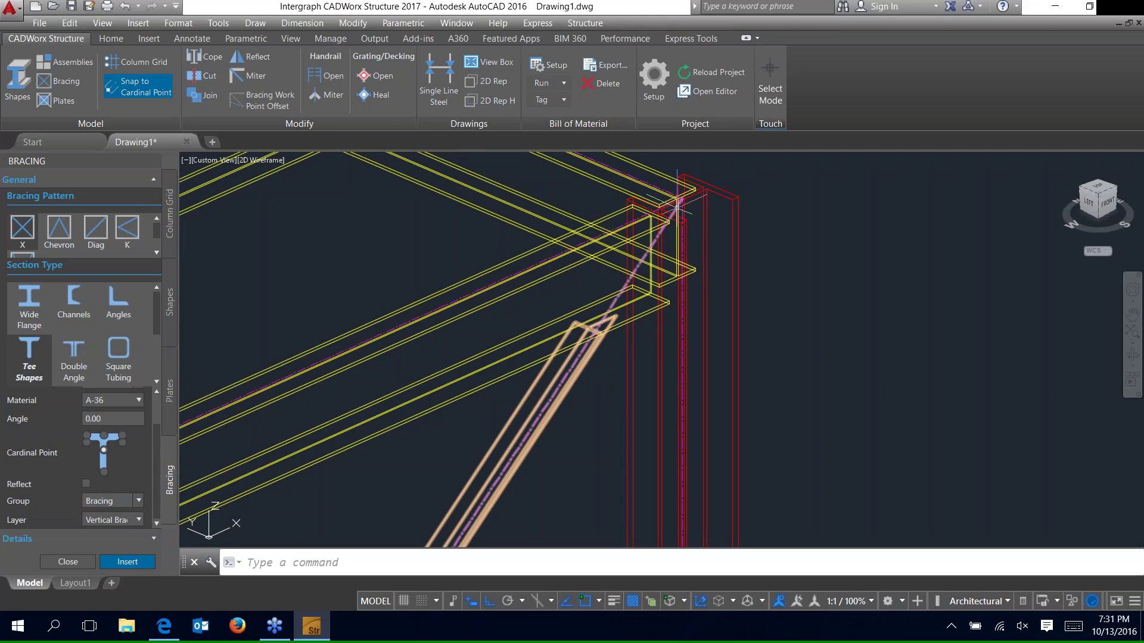
pyautogui.click(265, 105)
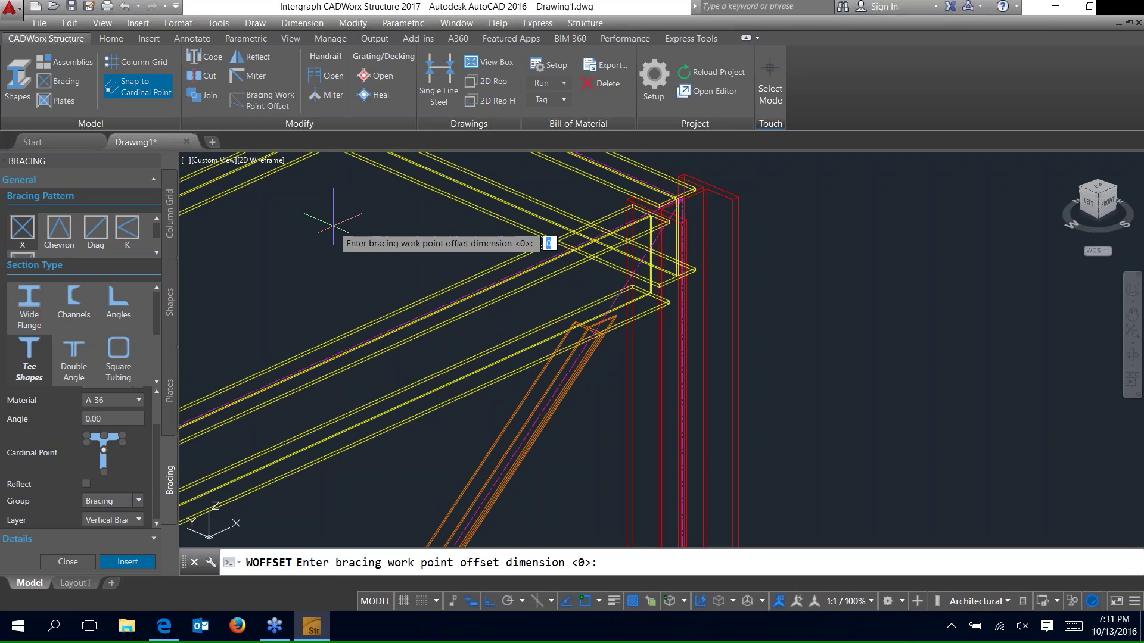
pyautogui.write('5')
pyautogui.press('Return')
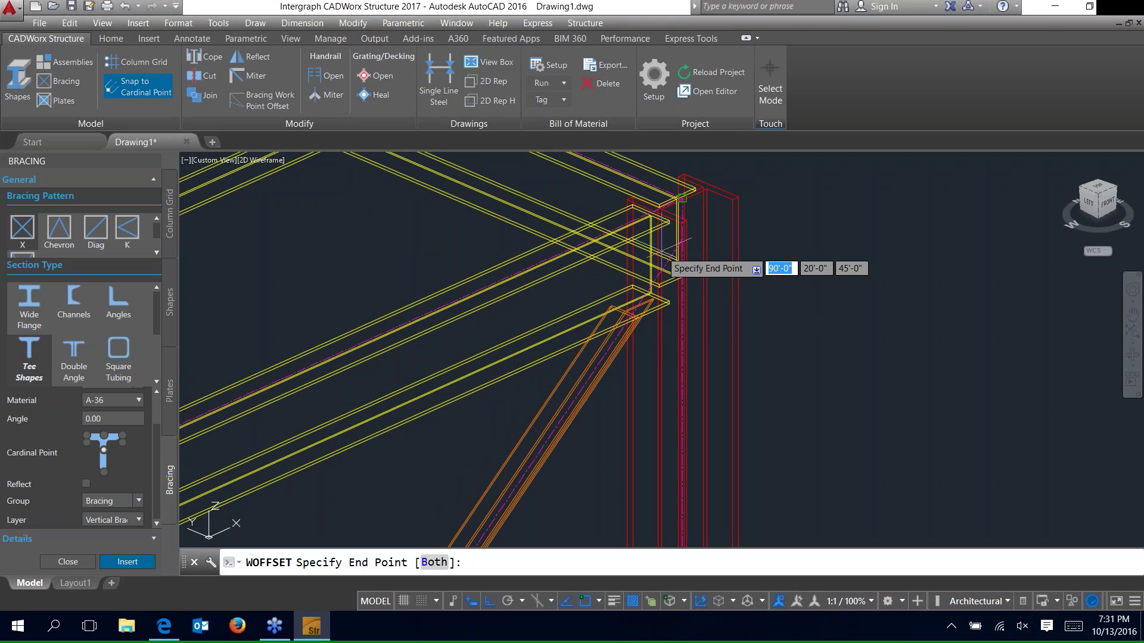
# - Apply the same work point offset to the upper end of the crossing brace in bay C–D and end the command
pyautogui.scroll(-2, 662, 252)
pyautogui.scroll(3, 674, 243)
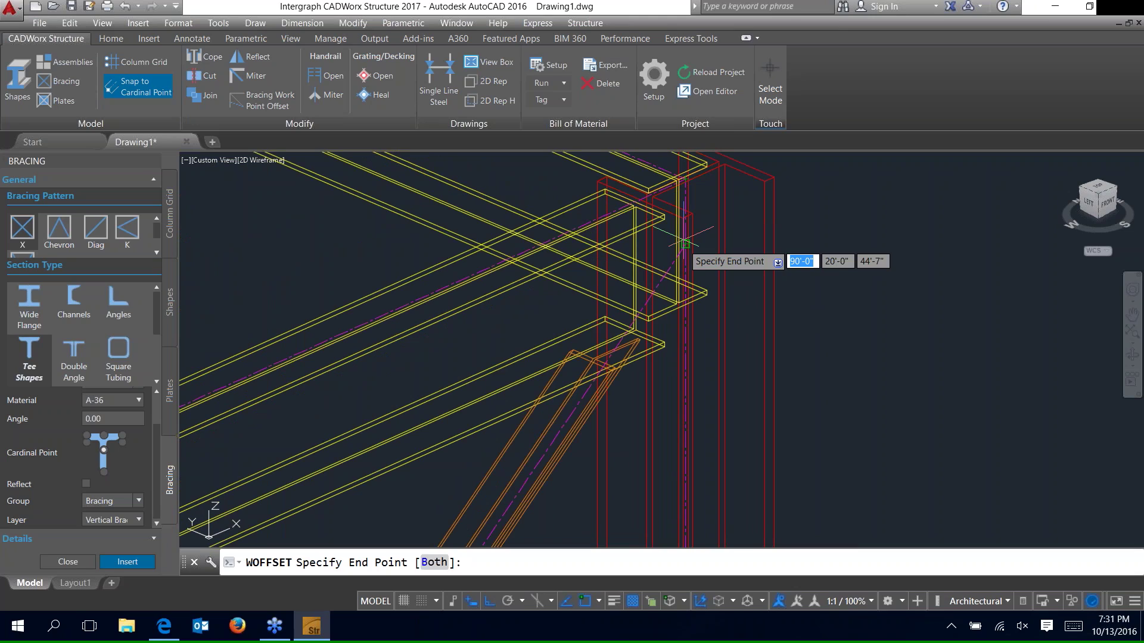
pyautogui.scroll(-4, 685, 243)
pyautogui.scroll(4, 503, 444)
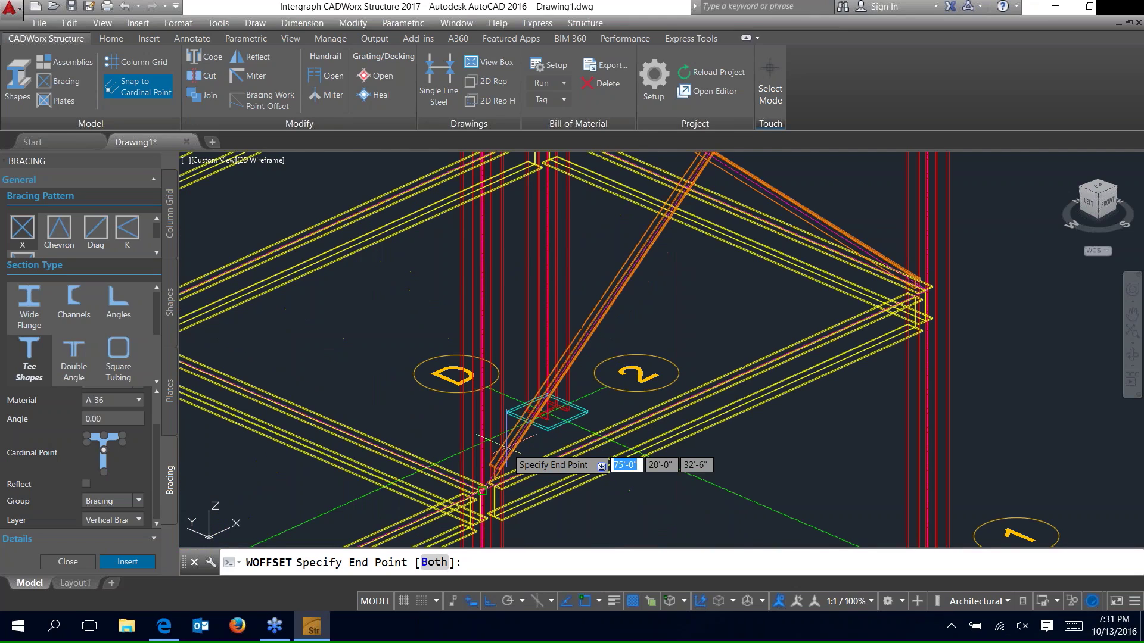
pyautogui.scroll(-1, 505, 443)
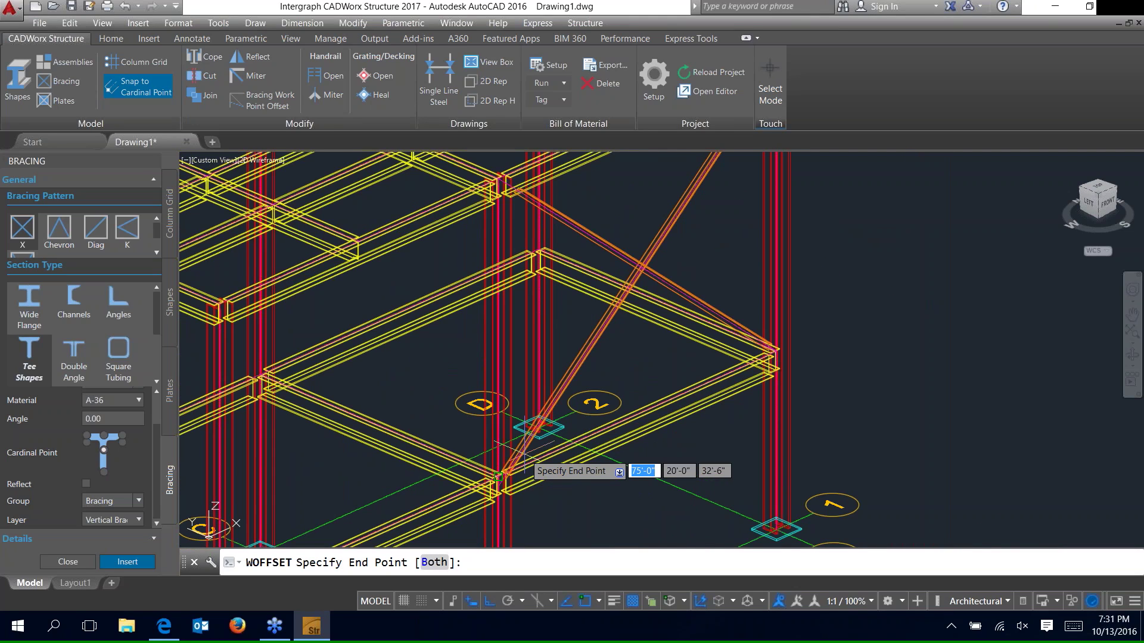
pyautogui.scroll(-1, 524, 454)
pyautogui.scroll(1, 651, 298)
pyautogui.click(651, 299)
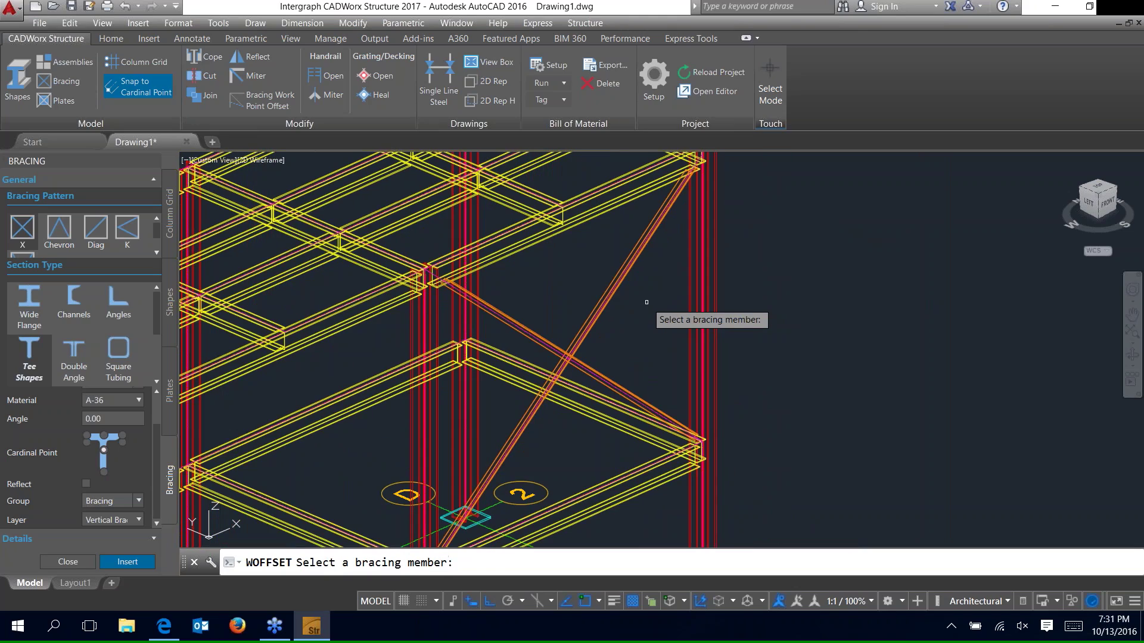
pyautogui.click(535, 335)
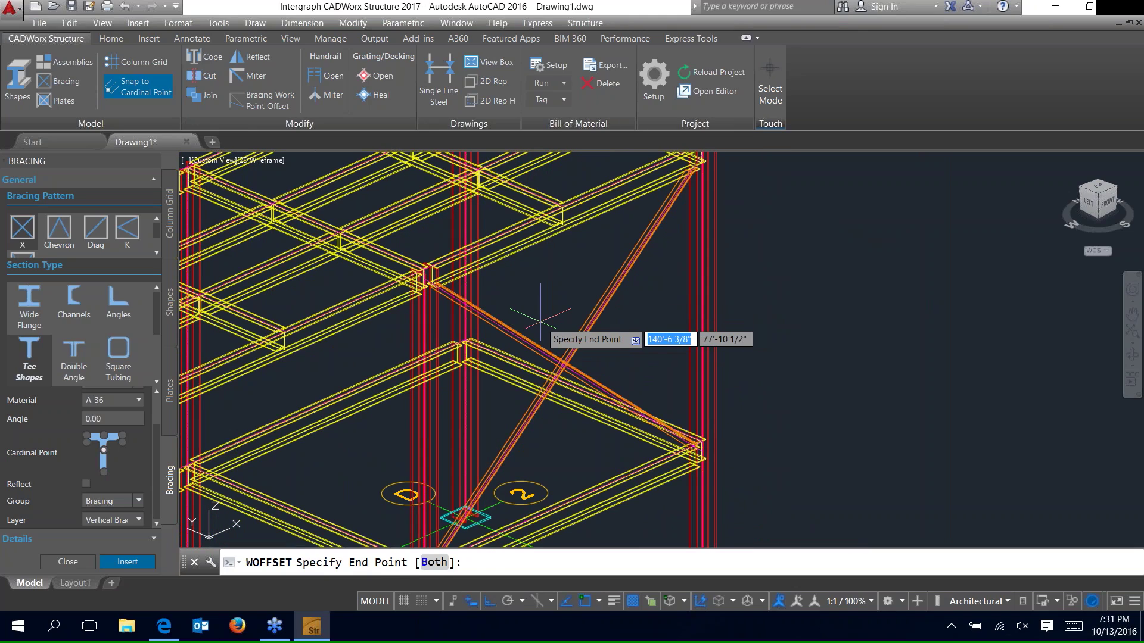
pyautogui.rightClick(540, 320)
pyautogui.click(566, 329)
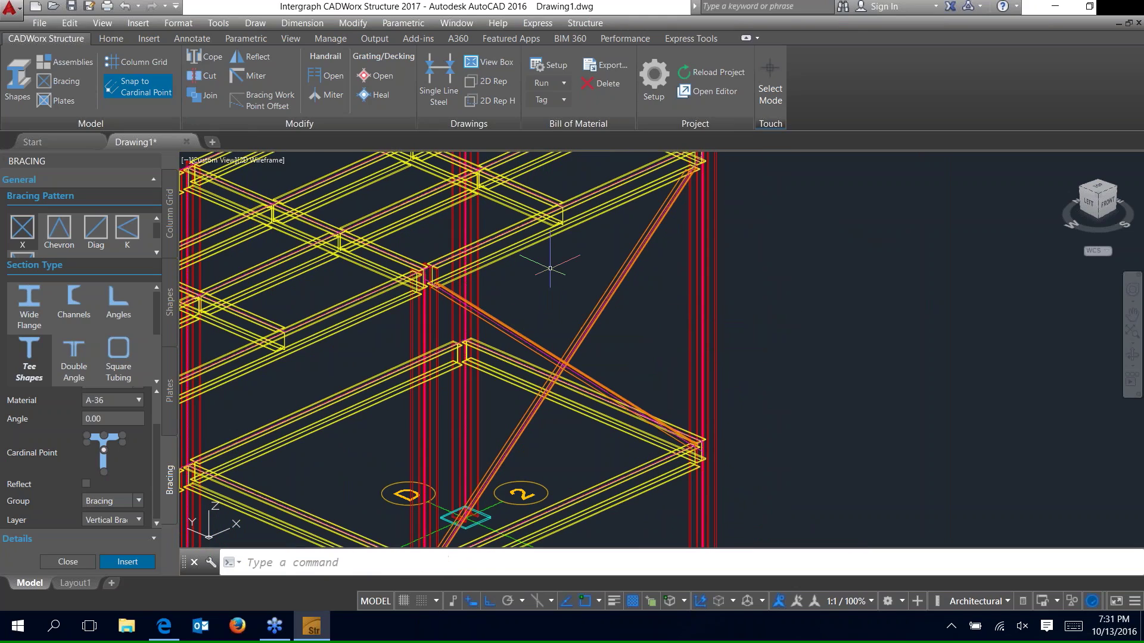
# - Enable Auto Bracing Work Point Offset in the structure setup rules, keeping the maximum offset at 1'-0", and apply the settings
pyautogui.click(654, 89)
pyautogui.click(427, 210)
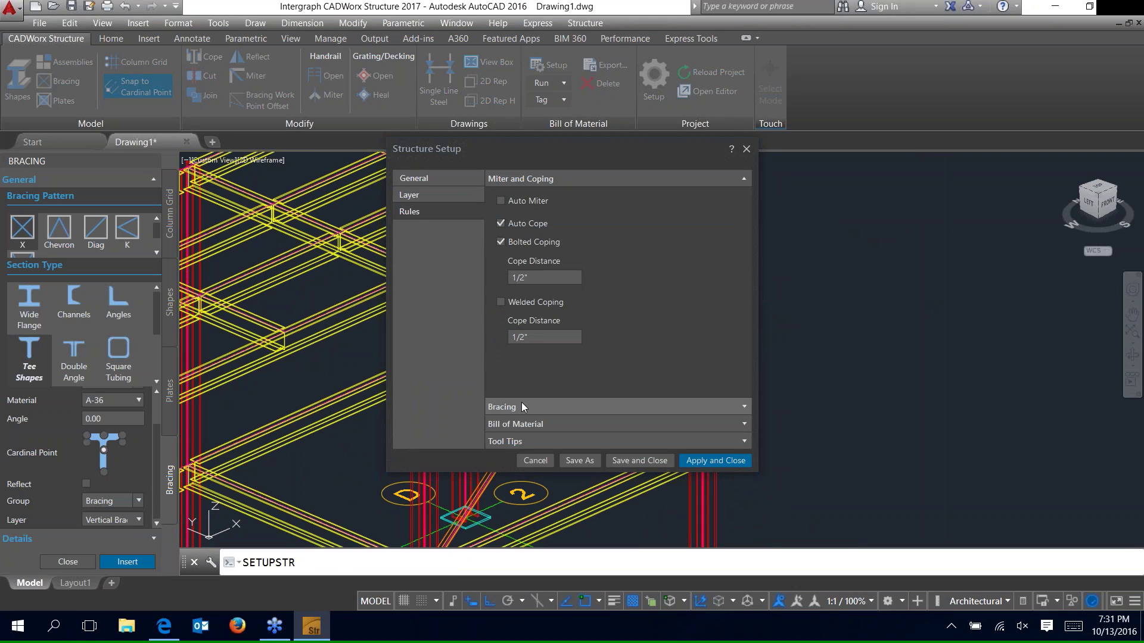
pyautogui.click(521, 406)
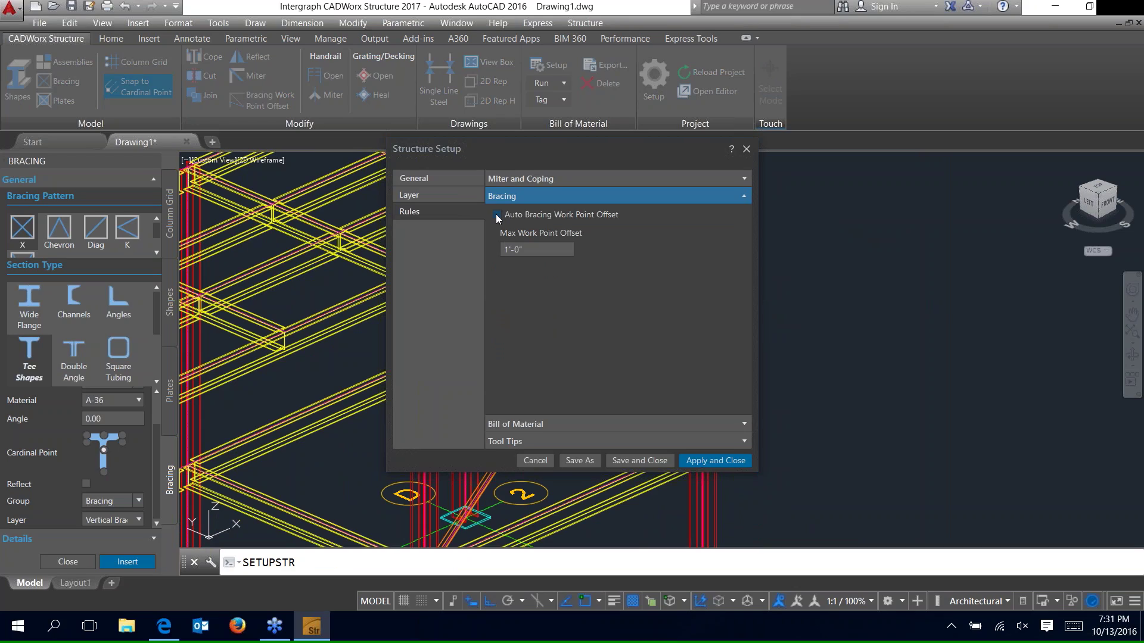
pyautogui.click(497, 216)
pyautogui.click(521, 249)
pyautogui.click(533, 251)
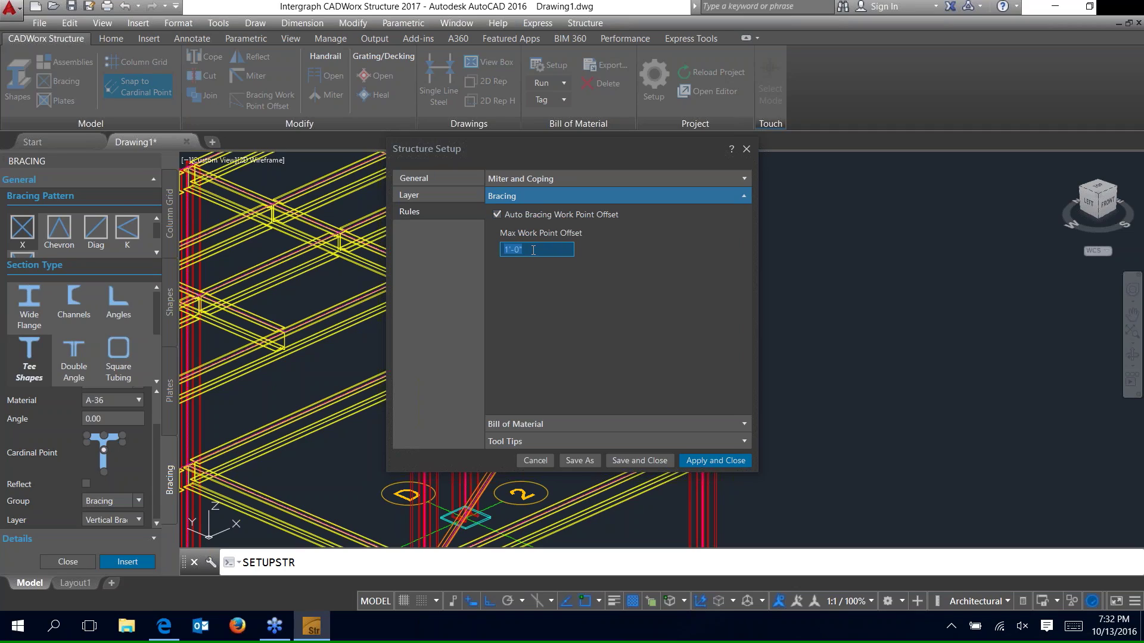
pyautogui.click(715, 461)
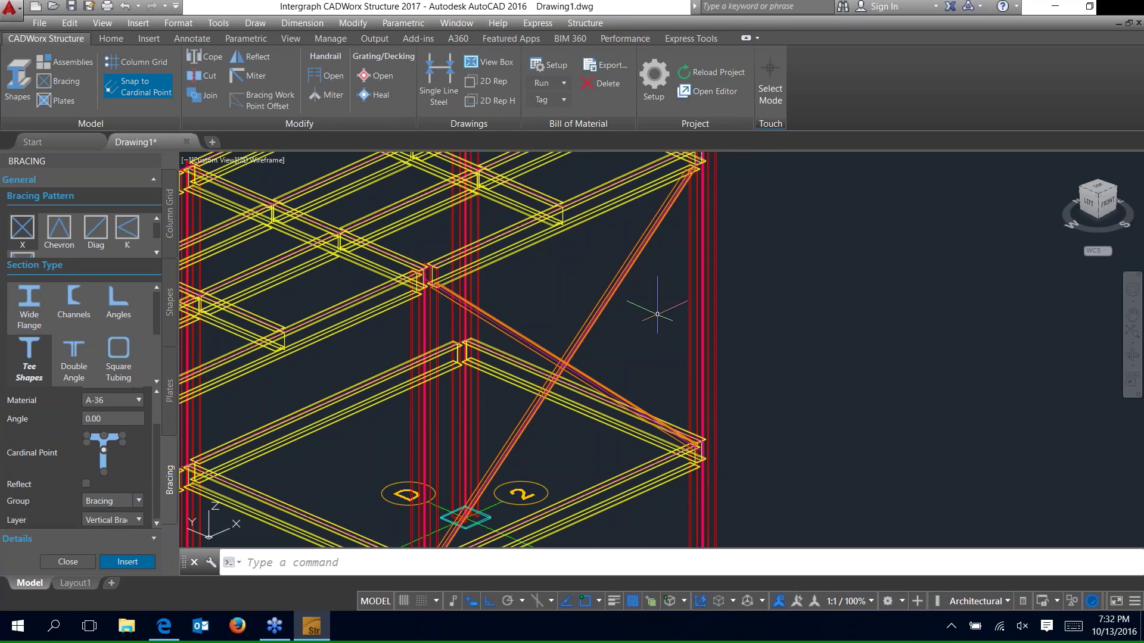
# - Insert WT3X6 X bracing between the upper and lower beams of bay B–C on grid line 1
pyautogui.scroll(-2, 661, 310)
pyautogui.moveTo(673, 300); pyautogui.dragTo(739, 254, button='middle')
pyautogui.click(128, 561)
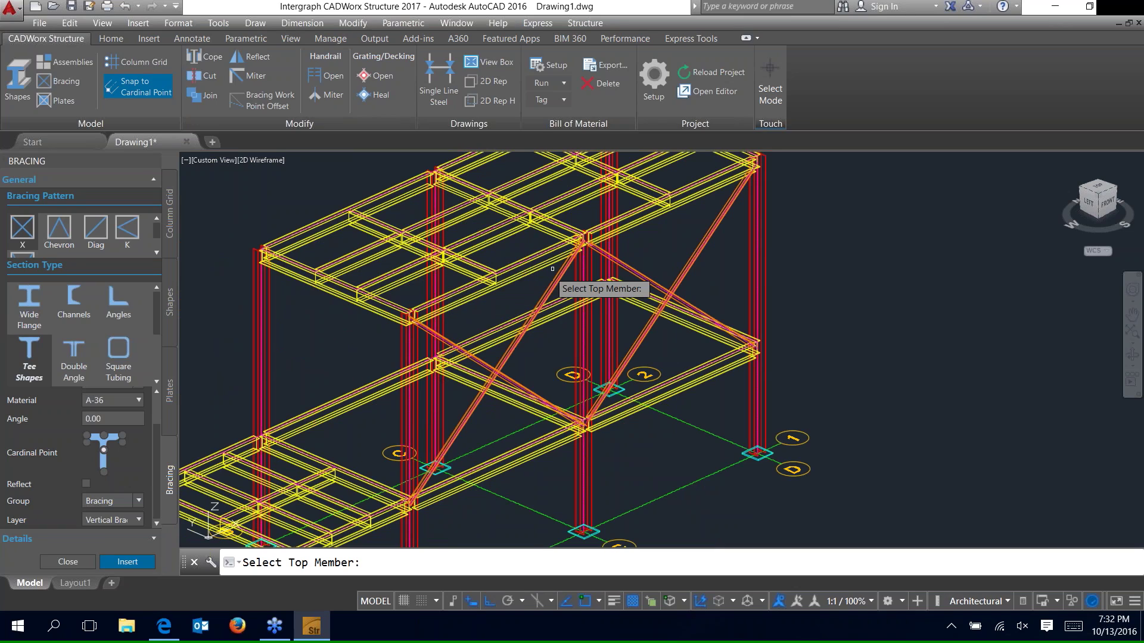
pyautogui.scroll(5, 552, 269)
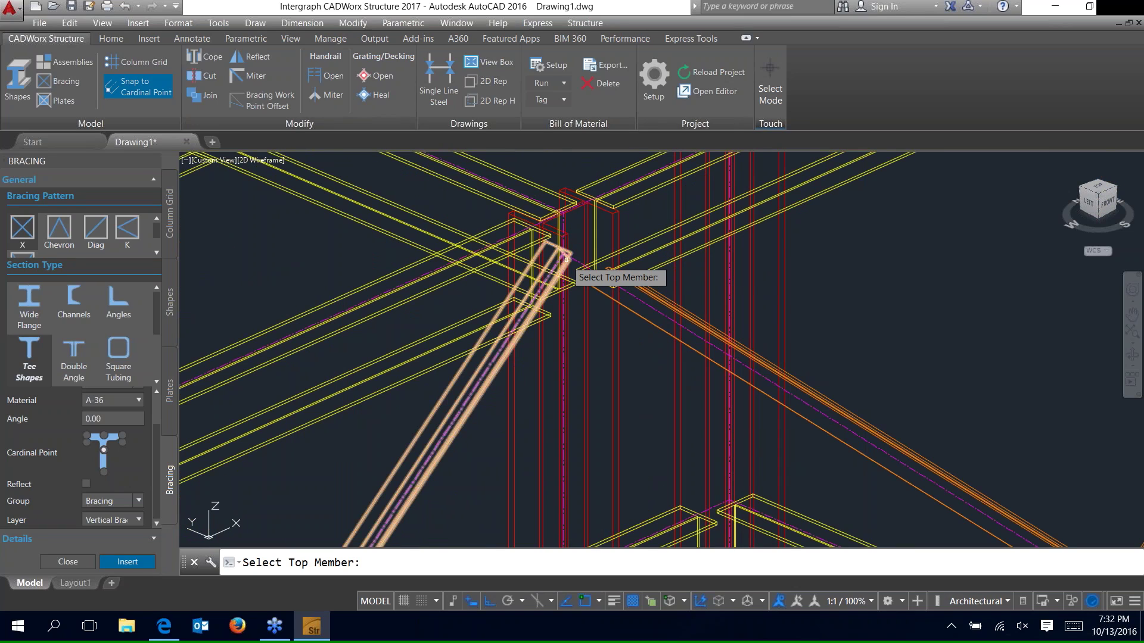
# - Insert matching X bracing between the upper and lower beams of bays B–C and C–D on grid line 2
pyautogui.scroll(-6, 565, 260)
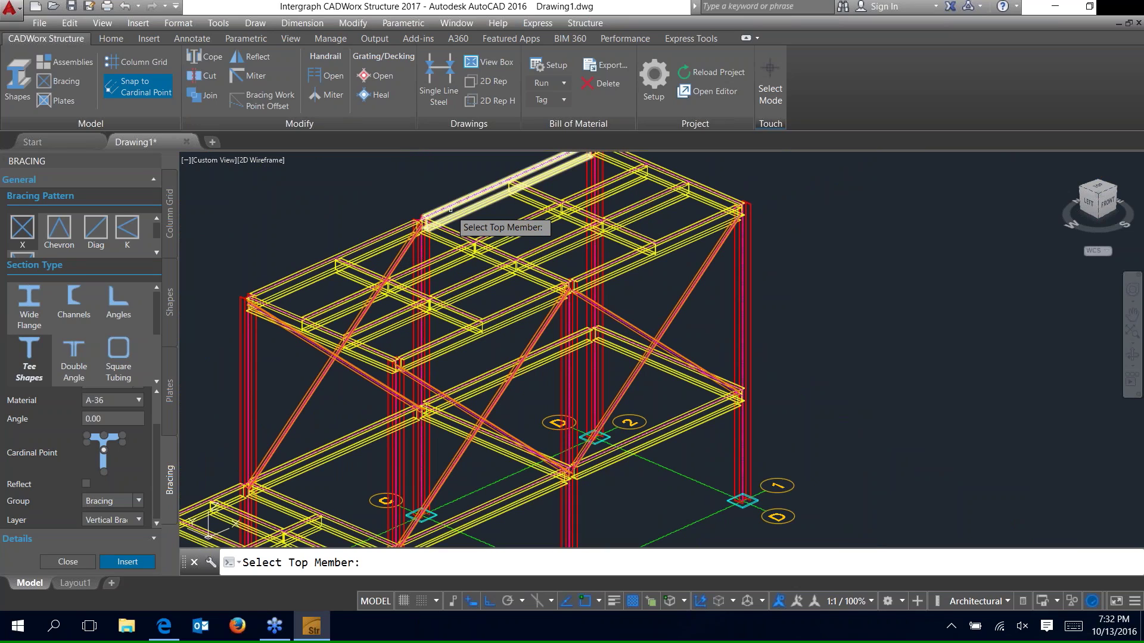
pyautogui.click(438, 249)
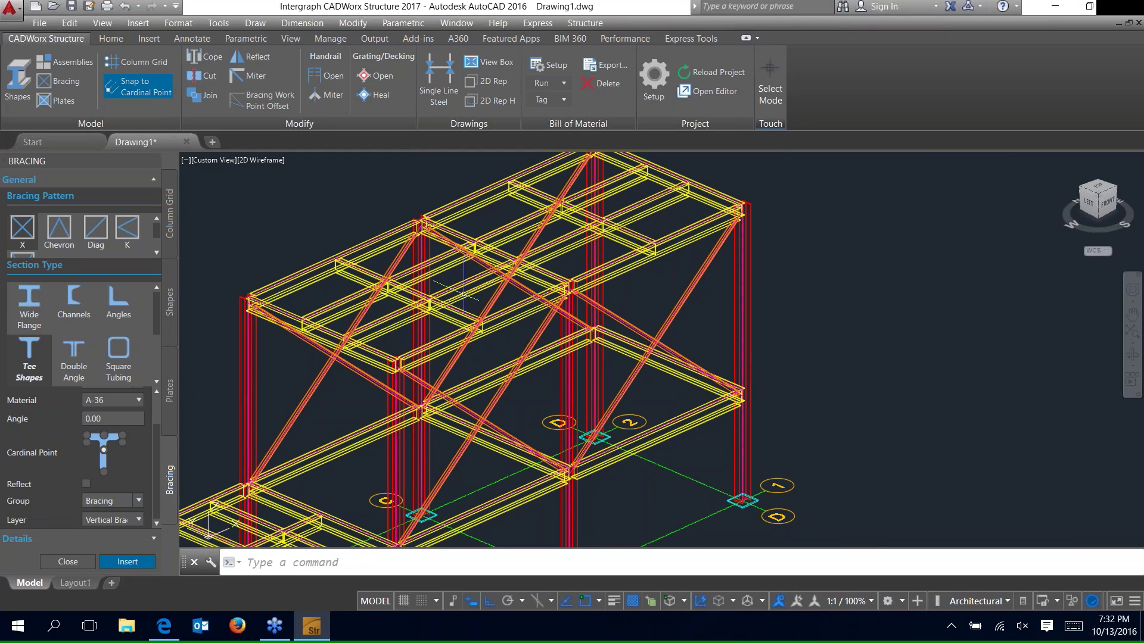
pyautogui.scroll(5, 547, 322)
pyautogui.scroll(2, 546, 321)
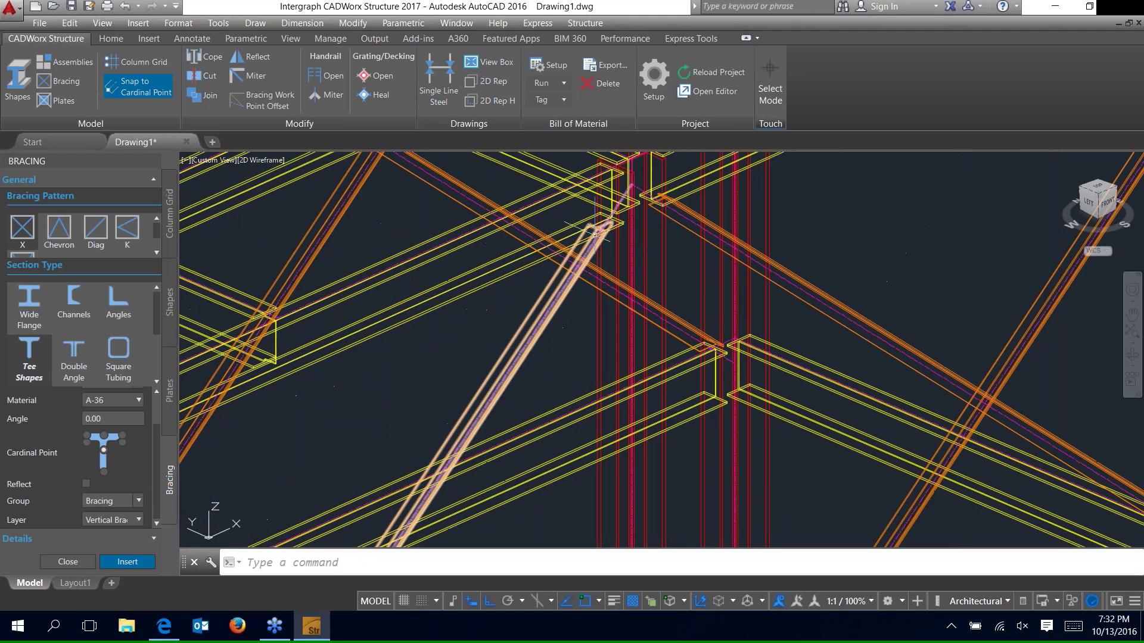
pyautogui.scroll(-7, 591, 262)
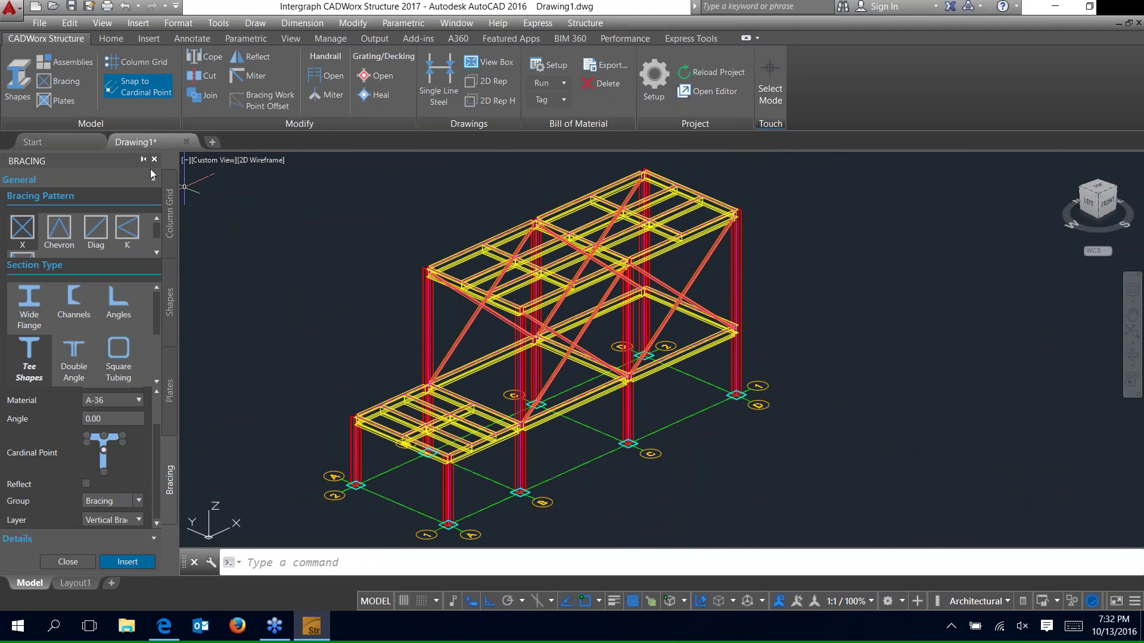
# - Set up a handrail assembly from the 3'-6" Handrail template
pyautogui.click(70, 63)
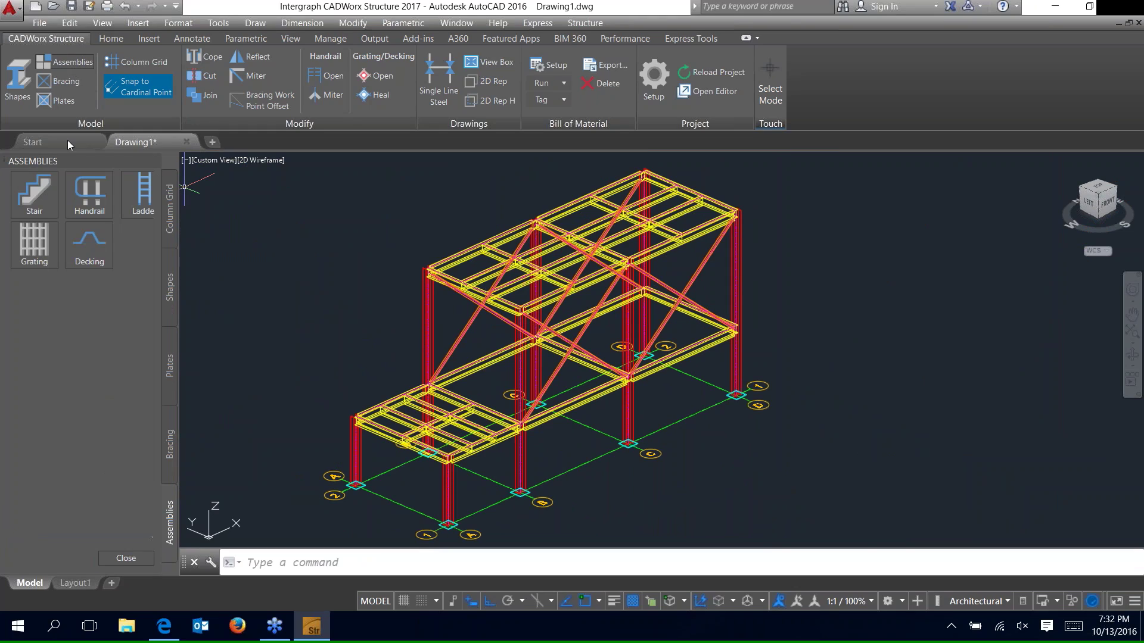
pyautogui.click(100, 204)
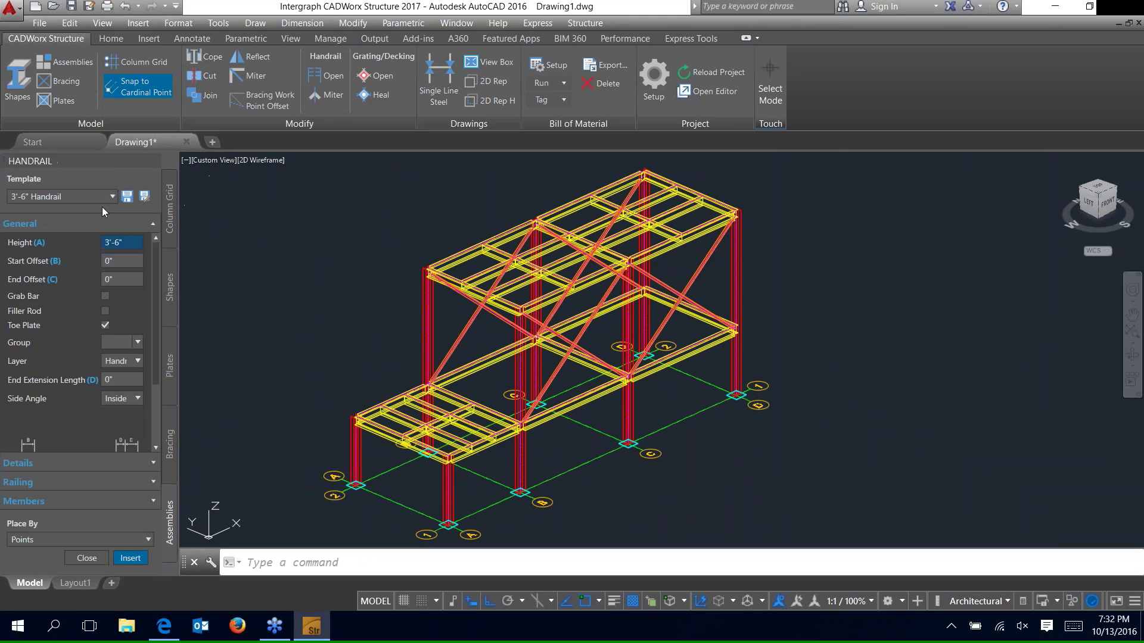
pyautogui.click(110, 195)
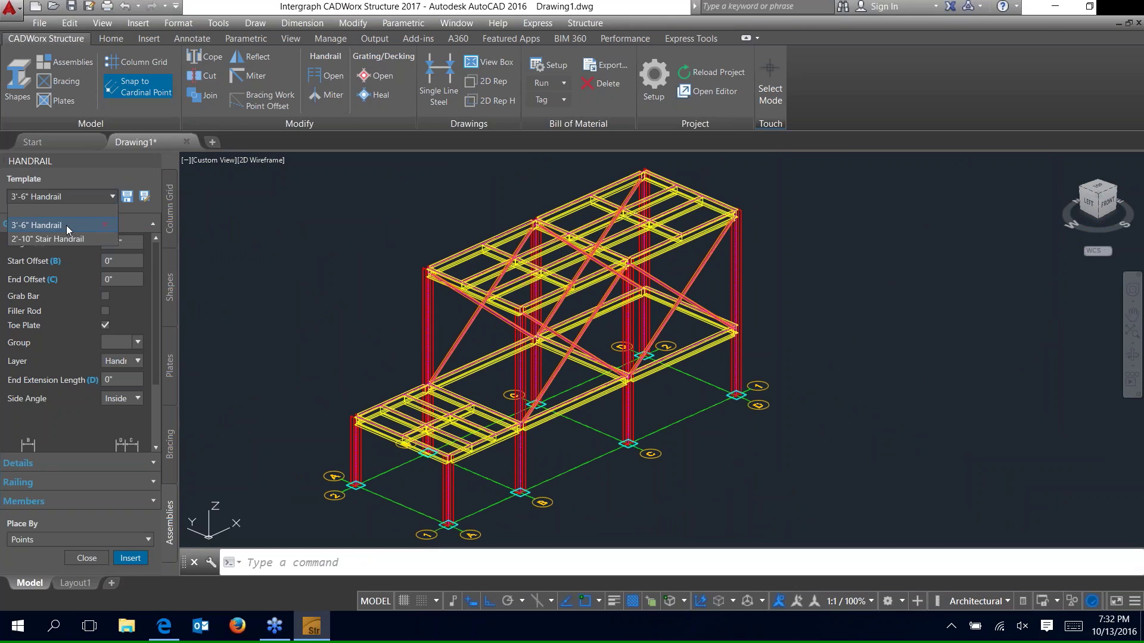
pyautogui.click(66, 225)
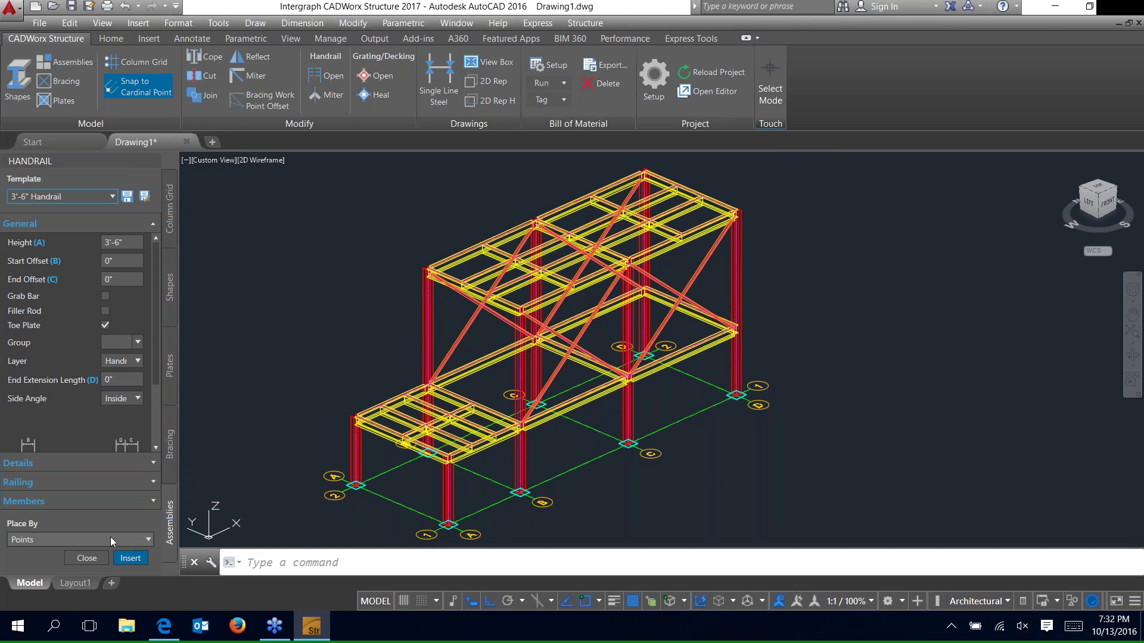
# - Insert the handrail by points around the 30'-0" by 3'-6" middle strip of the upper platform, along the secondary beams
pyautogui.click(130, 559)
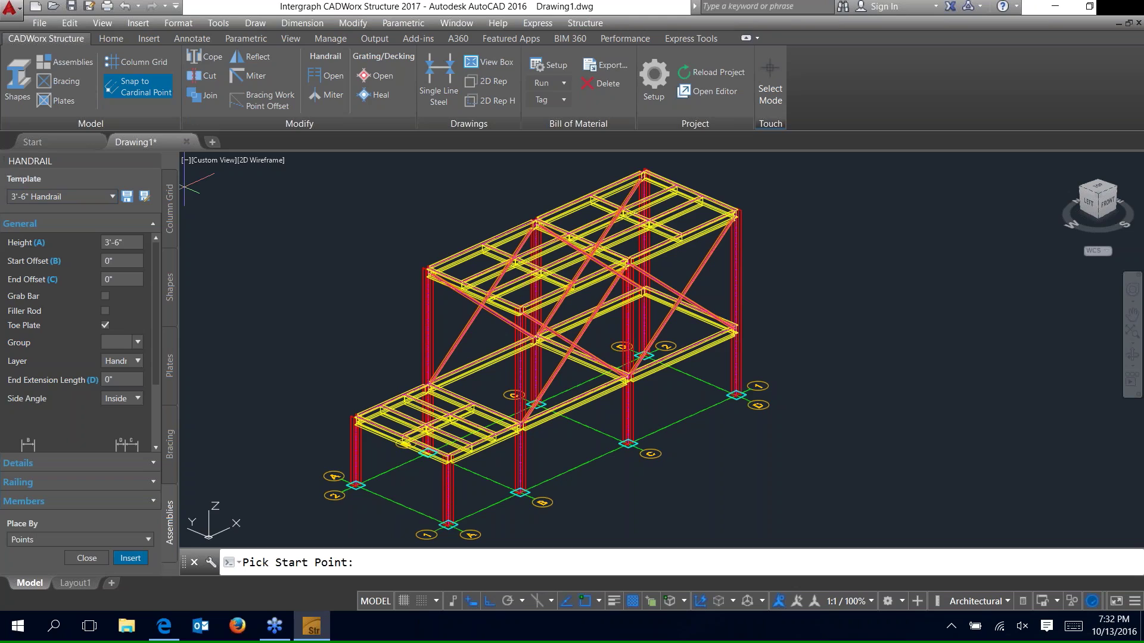
pyautogui.scroll(2, 576, 283)
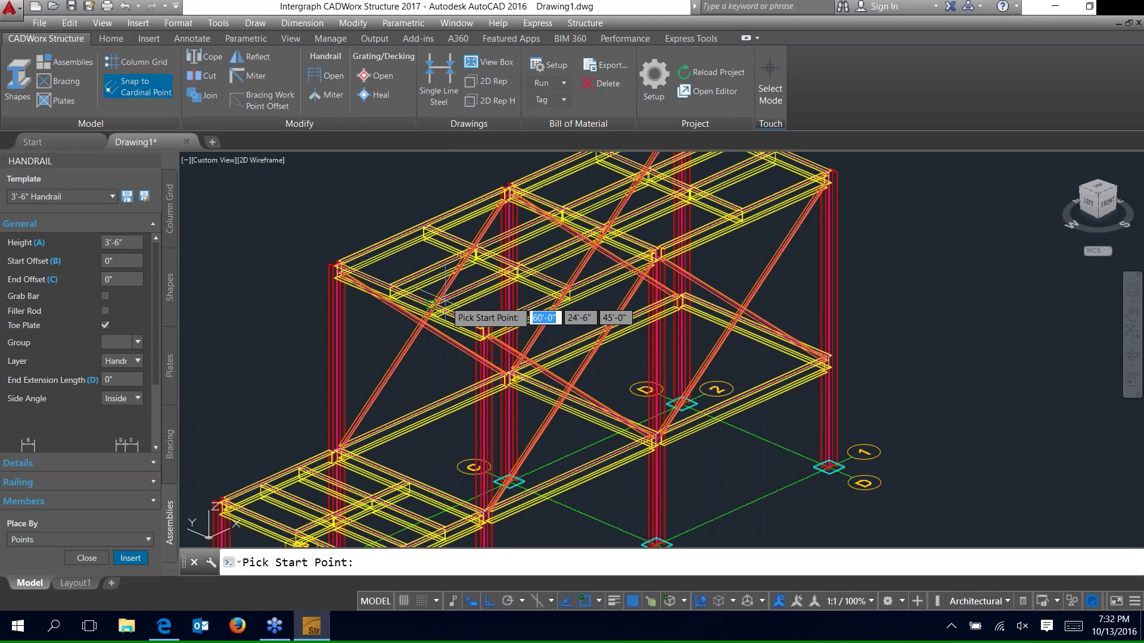
pyautogui.click(431, 305)
pyautogui.scroll(-2, 649, 333)
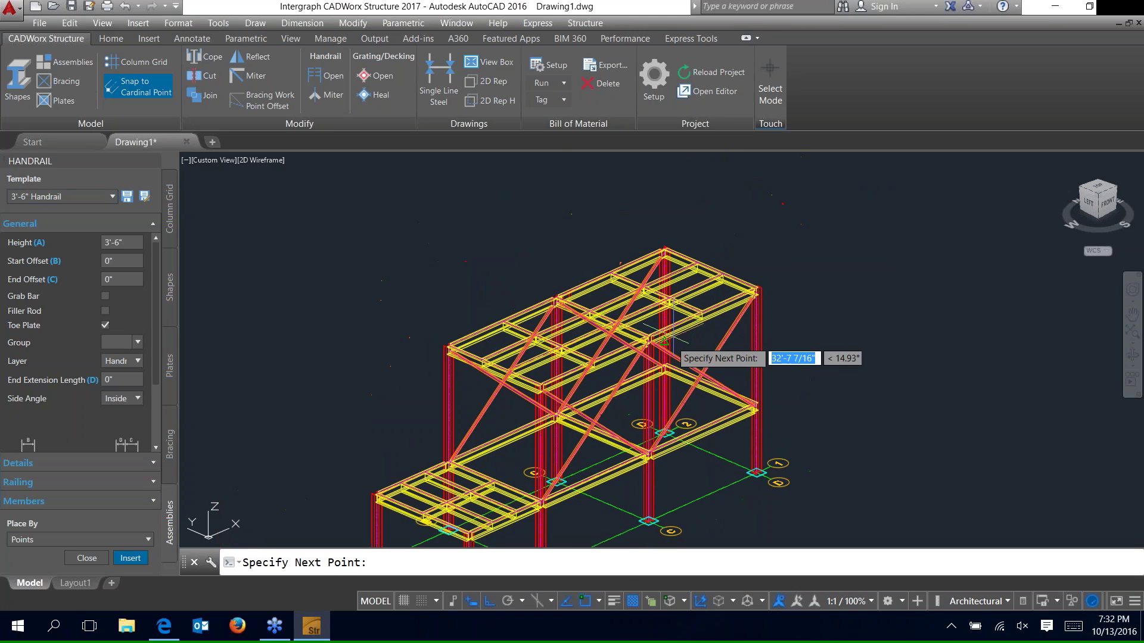
pyautogui.rightClick(718, 274)
pyautogui.click(751, 292)
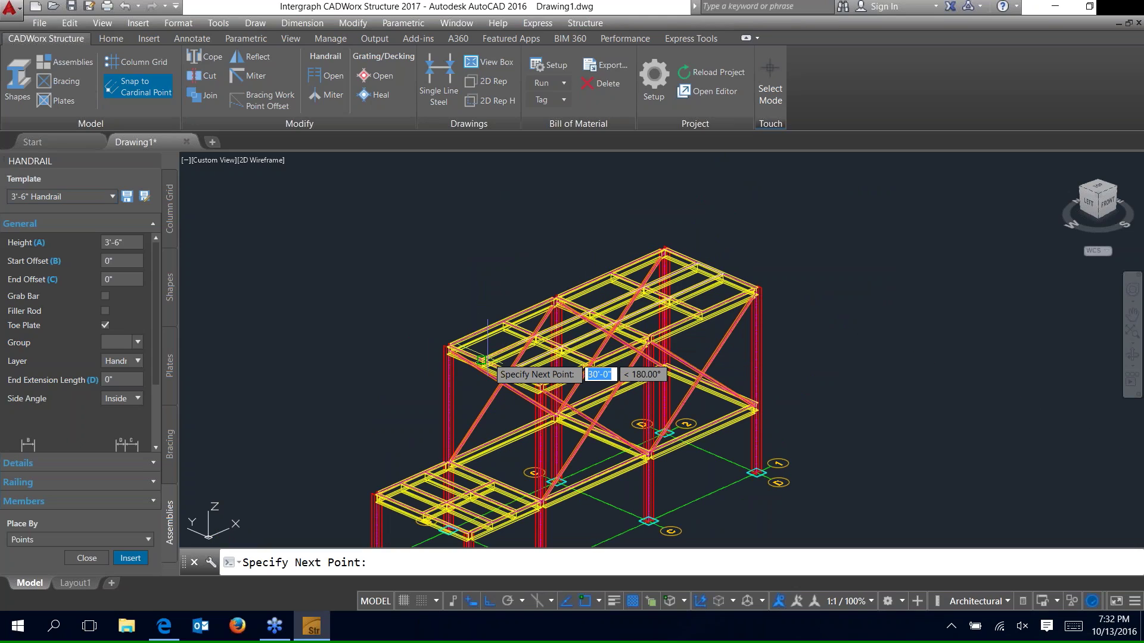
pyautogui.scroll(3, 499, 361)
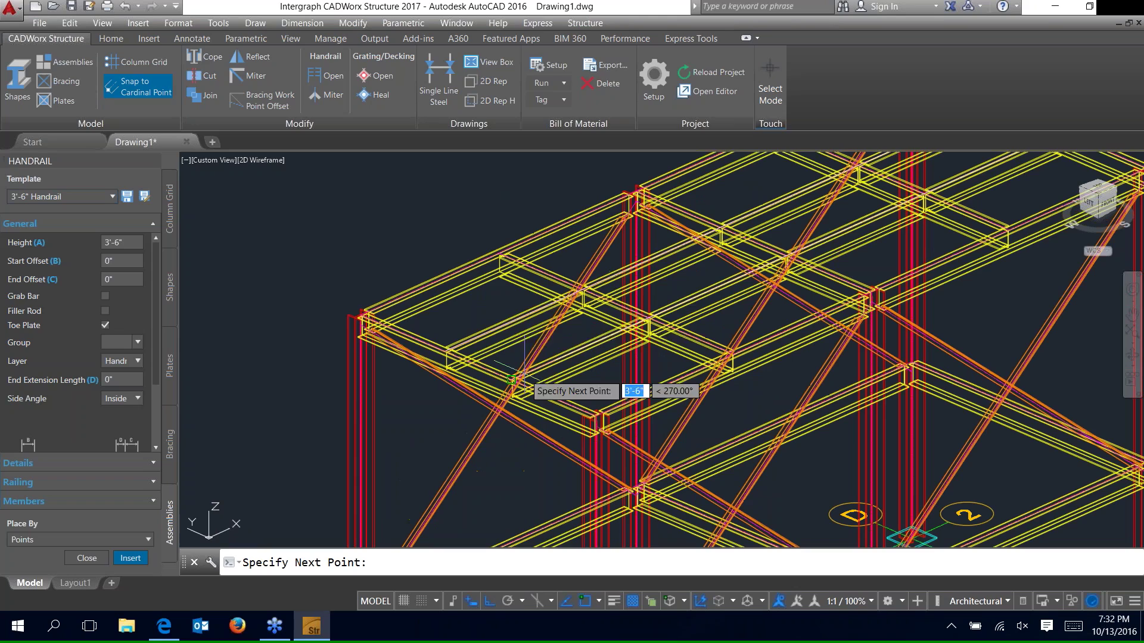
pyautogui.click(493, 275)
pyautogui.press('Return')
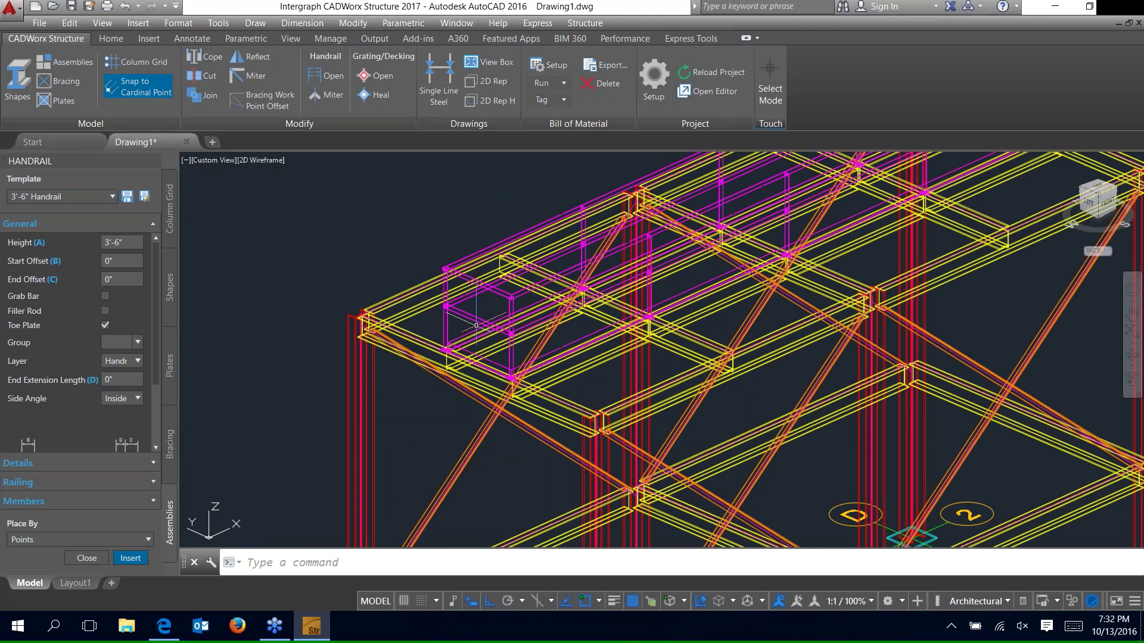
# - Set the handrail's start offset and end offset to 8 inches each for the lower platform
pyautogui.scroll(-5, 476, 325)
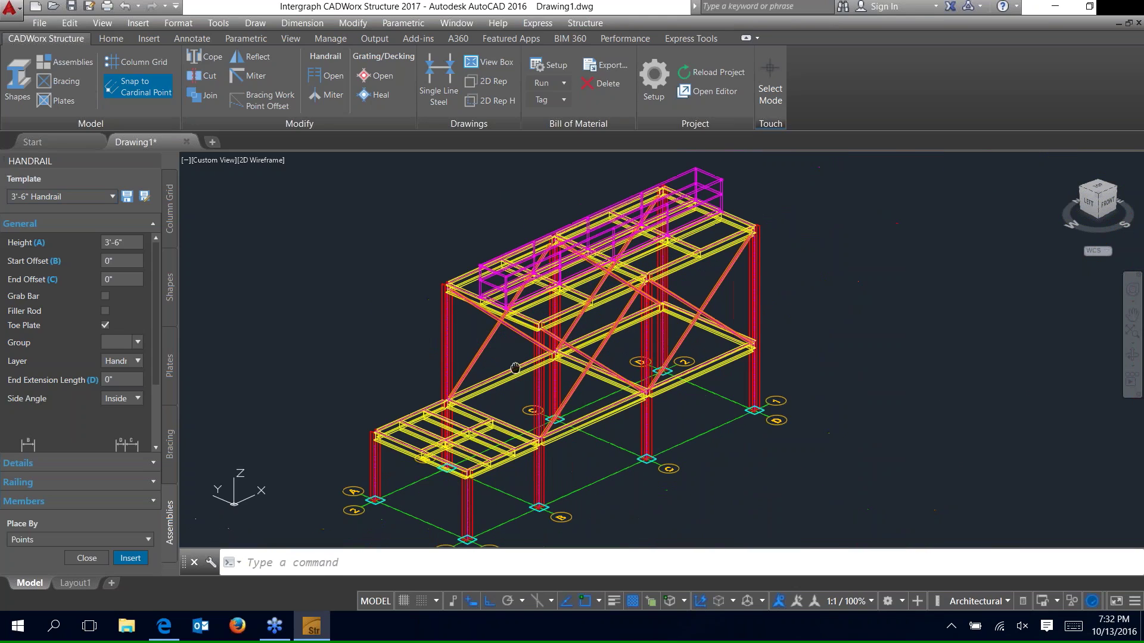
pyautogui.scroll(2, 507, 396)
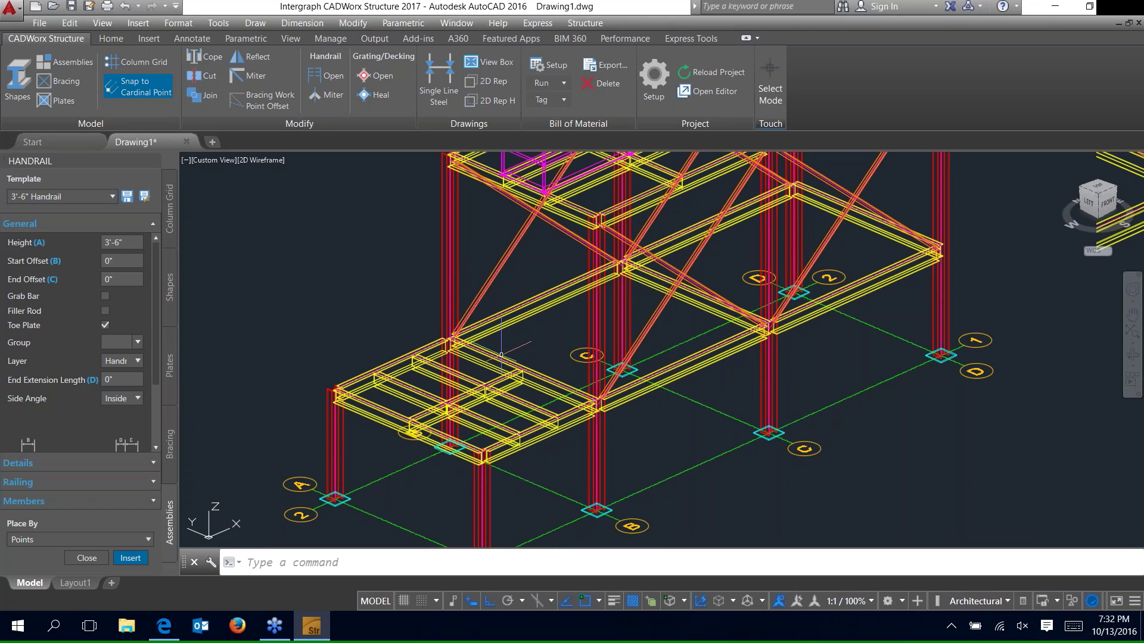
pyautogui.scroll(2, 501, 355)
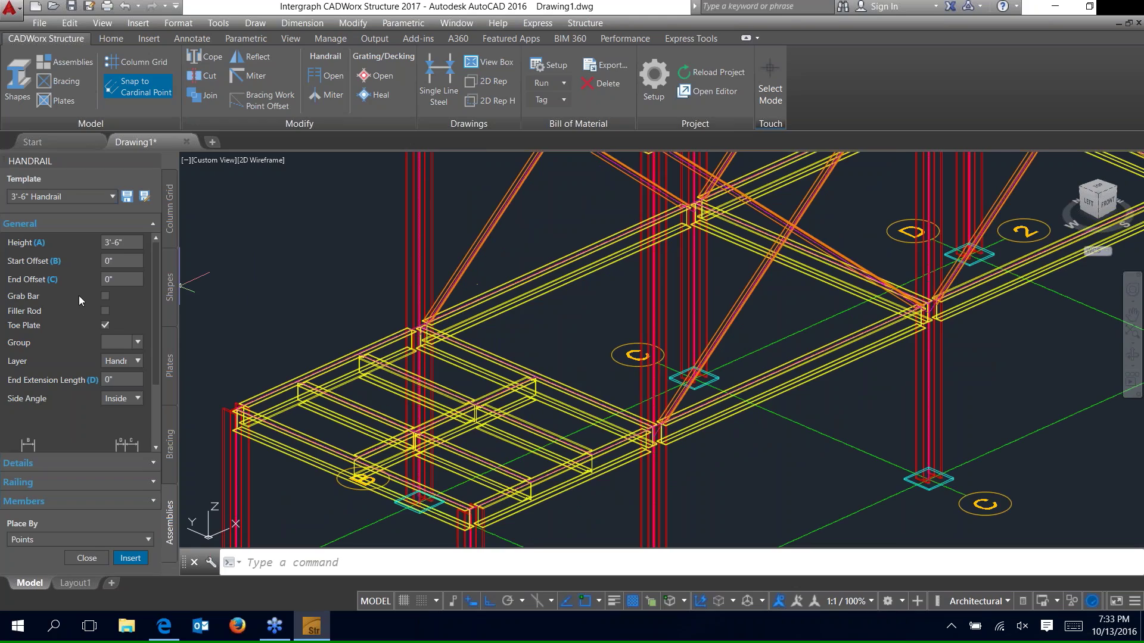
pyautogui.click(115, 262)
pyautogui.write('8')
pyautogui.click(122, 281)
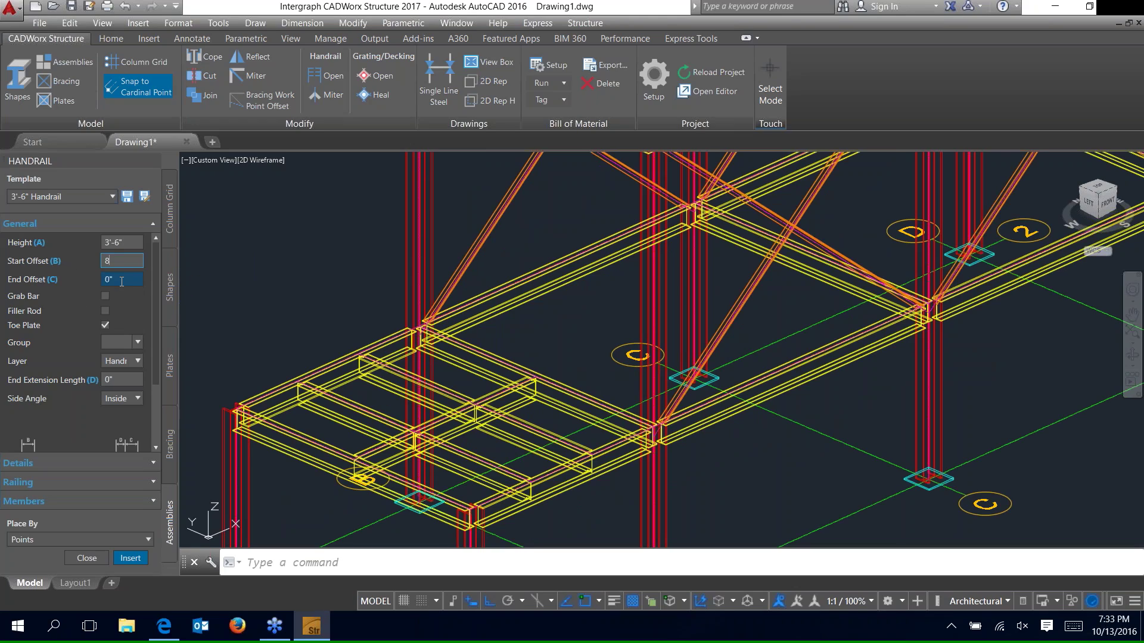
pyautogui.write('8')
pyautogui.press('Tab')
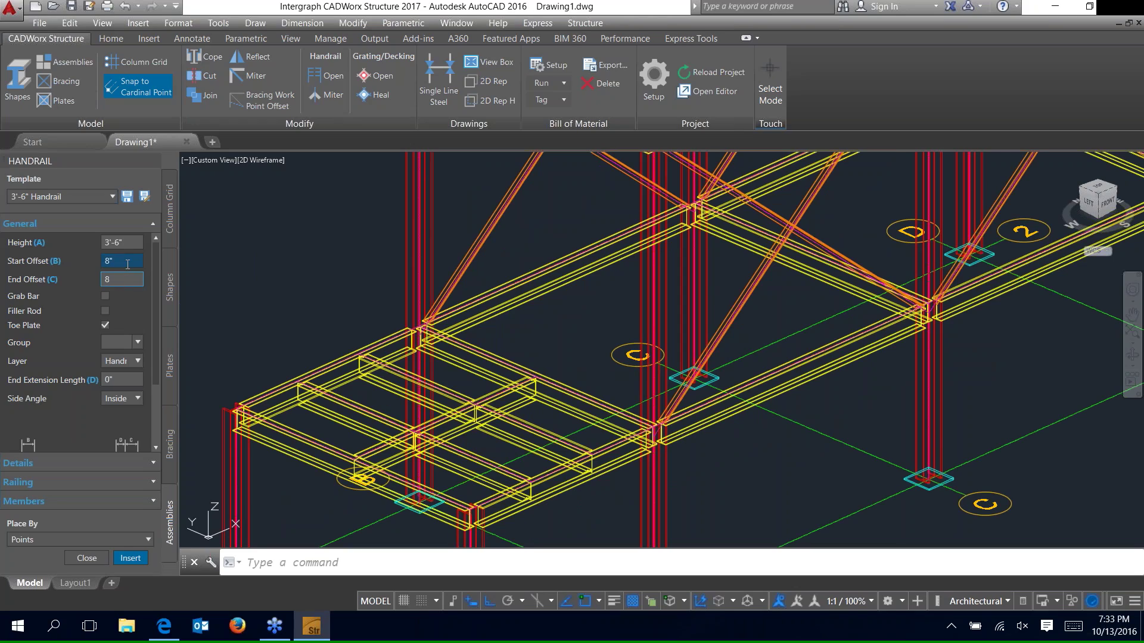
# - Insert the handrail by members along the lower platform's beam on grid line B
pyautogui.click(84, 539)
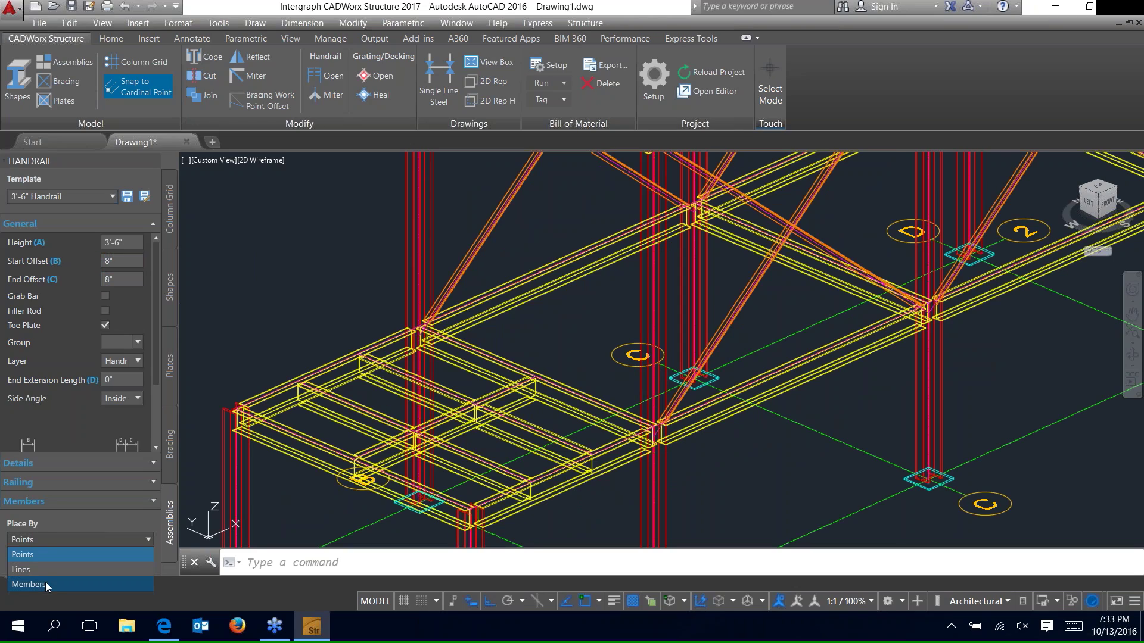
pyautogui.click(46, 582)
pyautogui.click(133, 559)
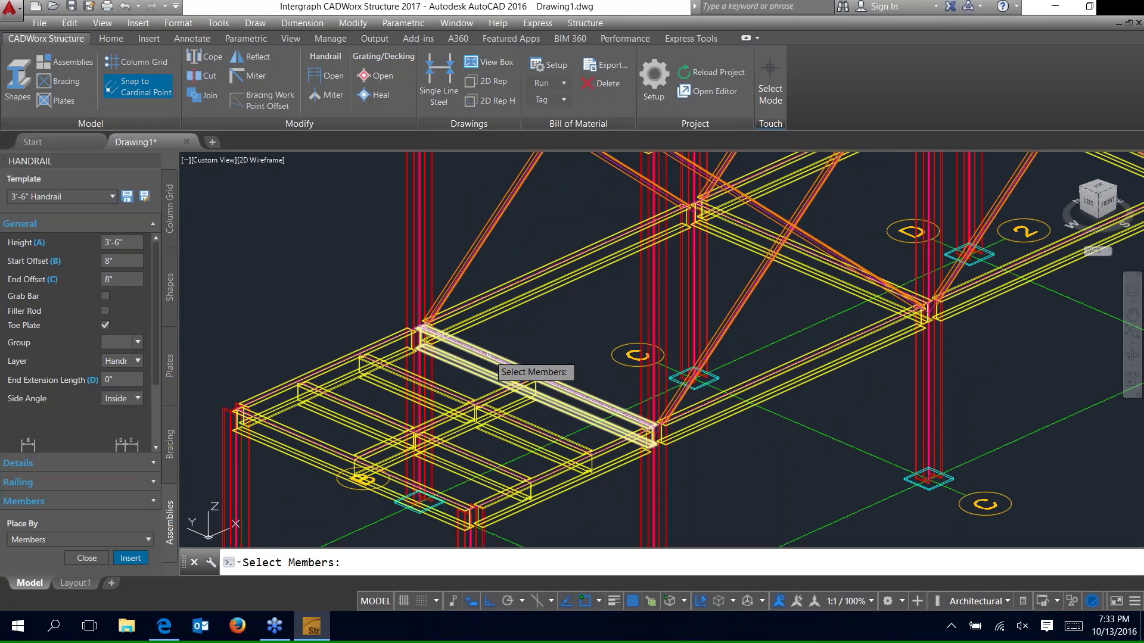
pyautogui.click(516, 367)
pyautogui.press('Return')
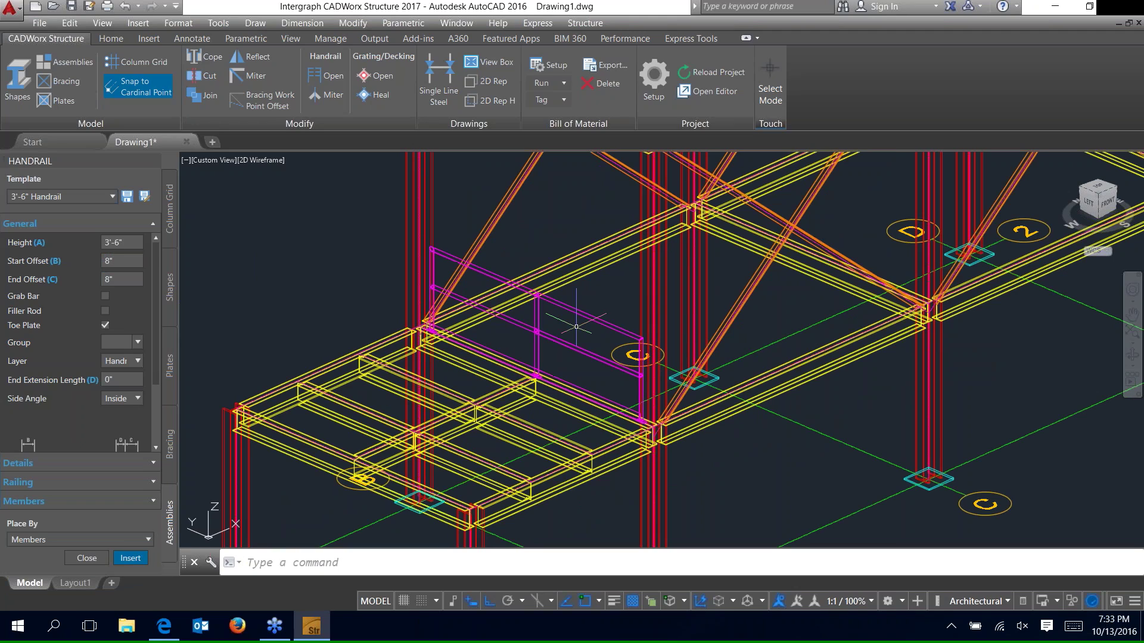
pyautogui.scroll(4, 447, 305)
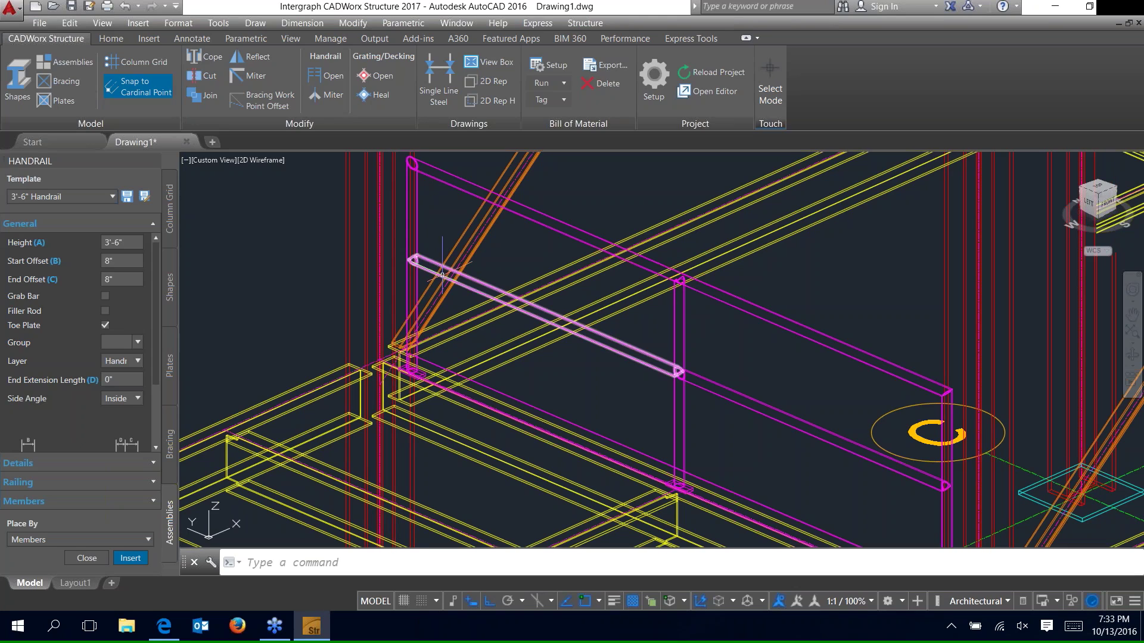
pyautogui.scroll(-5, 441, 274)
# - Insert matching handrails by members along the other three perimeter beams of the lower platform
pyautogui.click(130, 559)
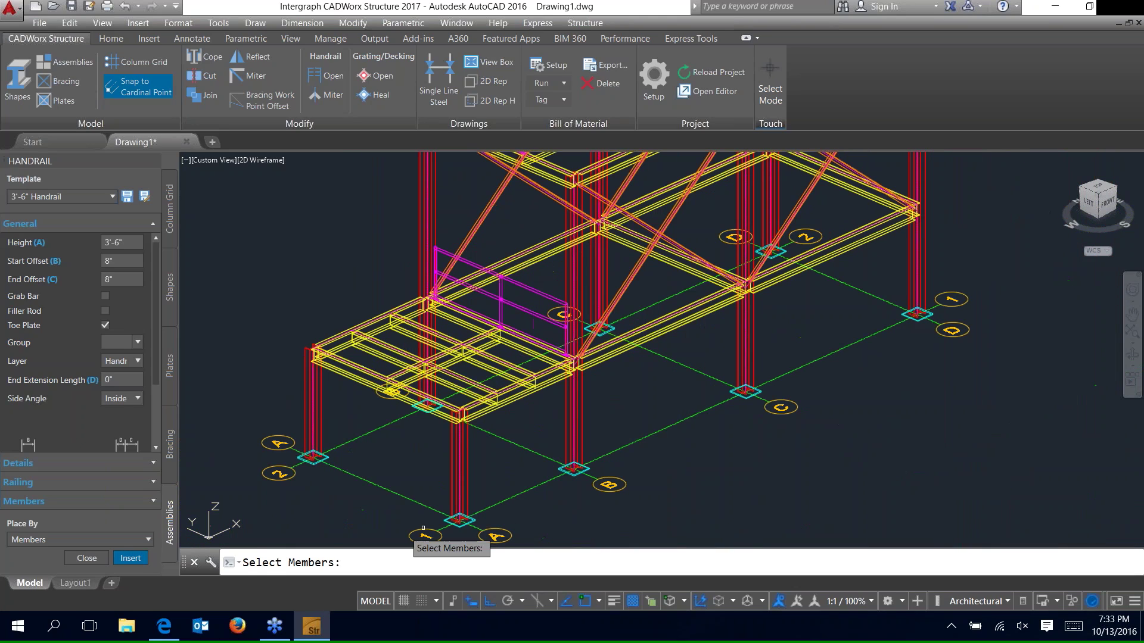
pyautogui.click(516, 398)
pyautogui.click(356, 368)
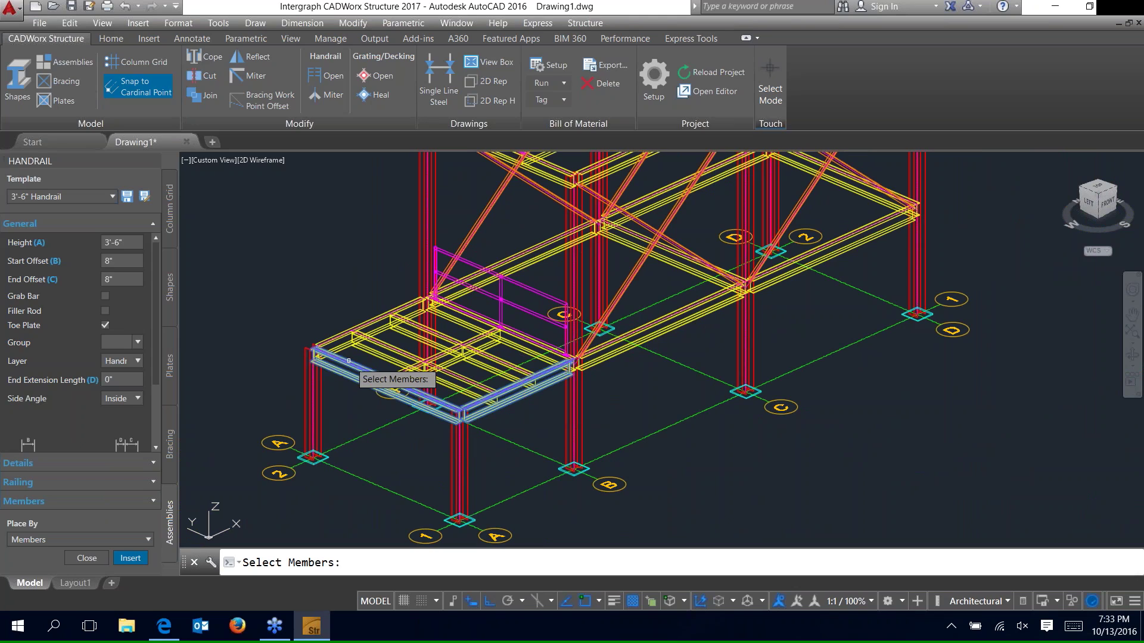
pyautogui.click(338, 335)
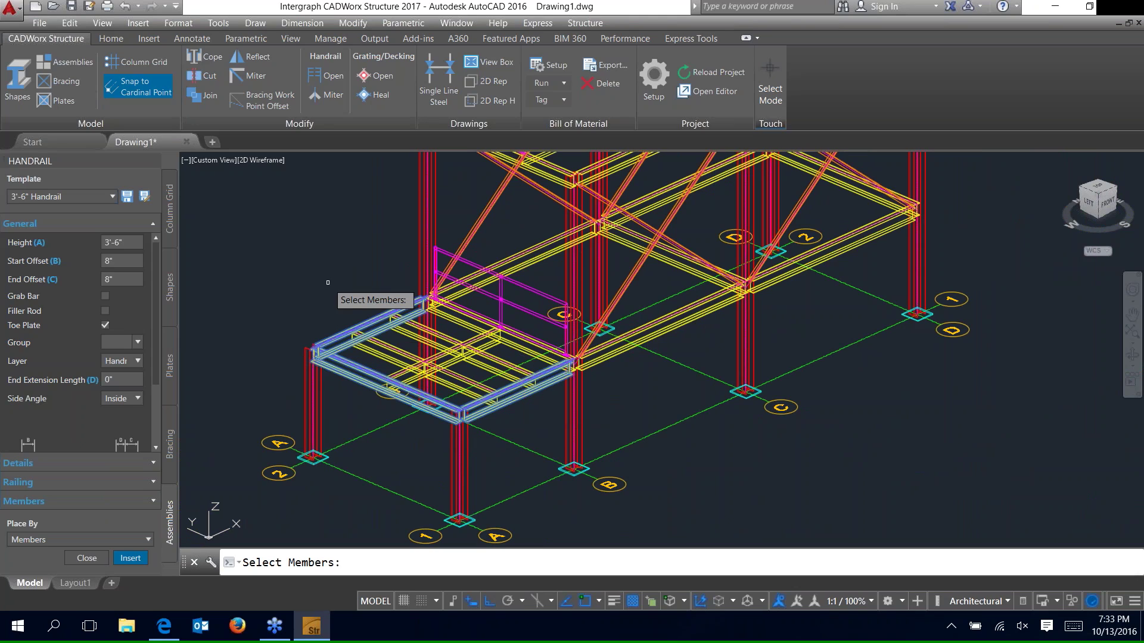
pyautogui.press('Return')
pyautogui.scroll(4, 411, 269)
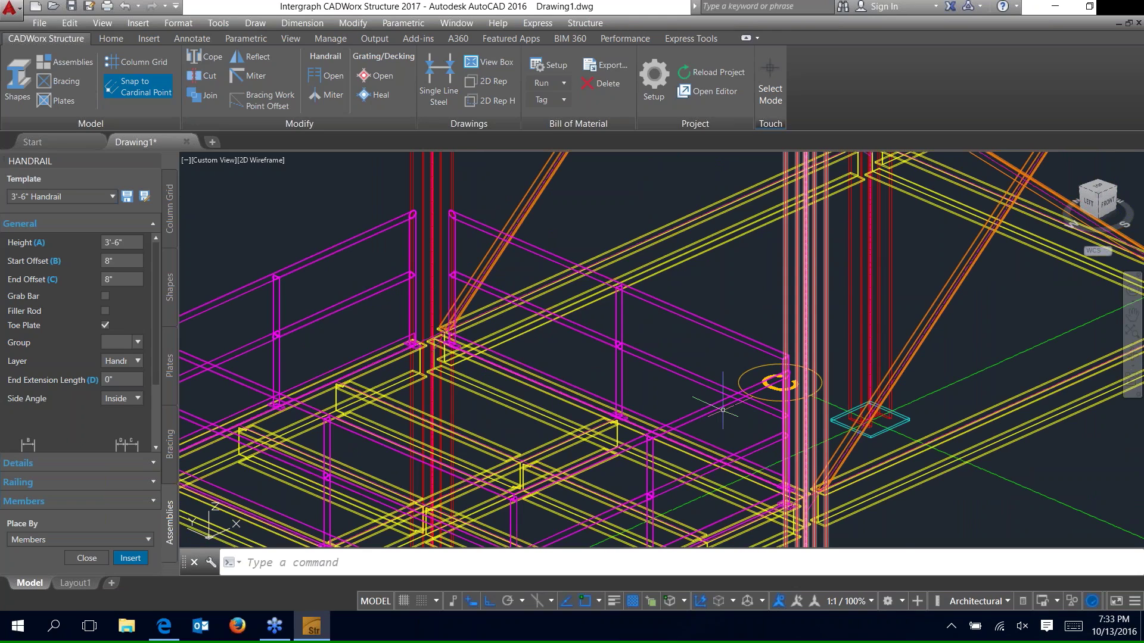
pyautogui.scroll(-5, 723, 410)
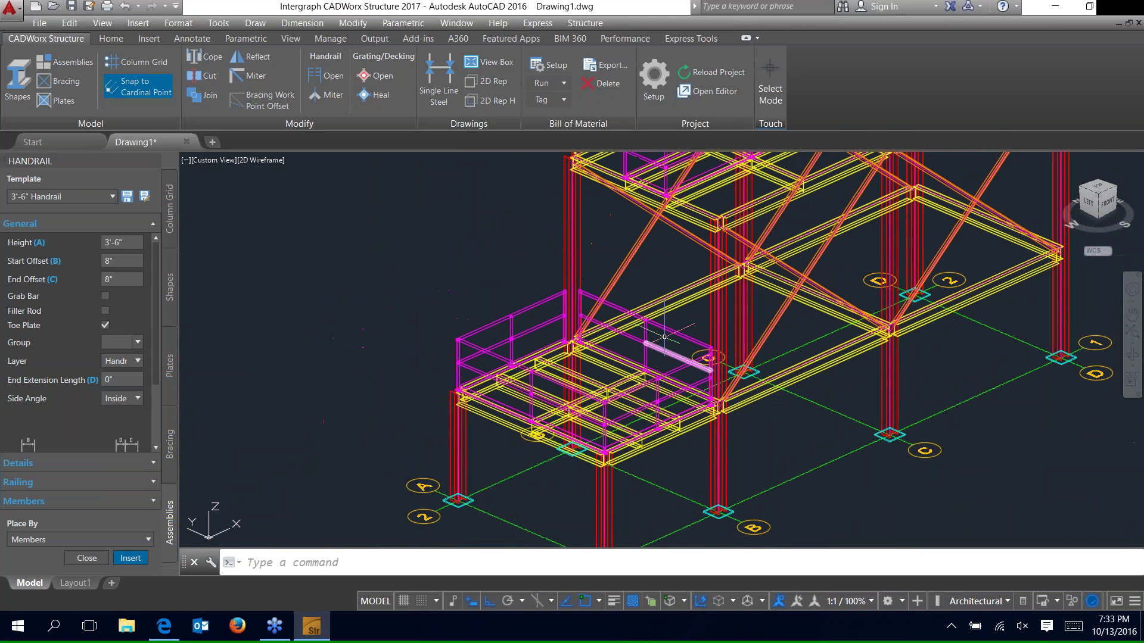
# - Insert a ladder from the Ladder w/Cage template by points, from the midpoint of the upper platform's end beam on grid line D to ground level
pyautogui.moveTo(665, 337); pyautogui.dragTo(579, 401, button='middle')
pyautogui.click(59, 64)
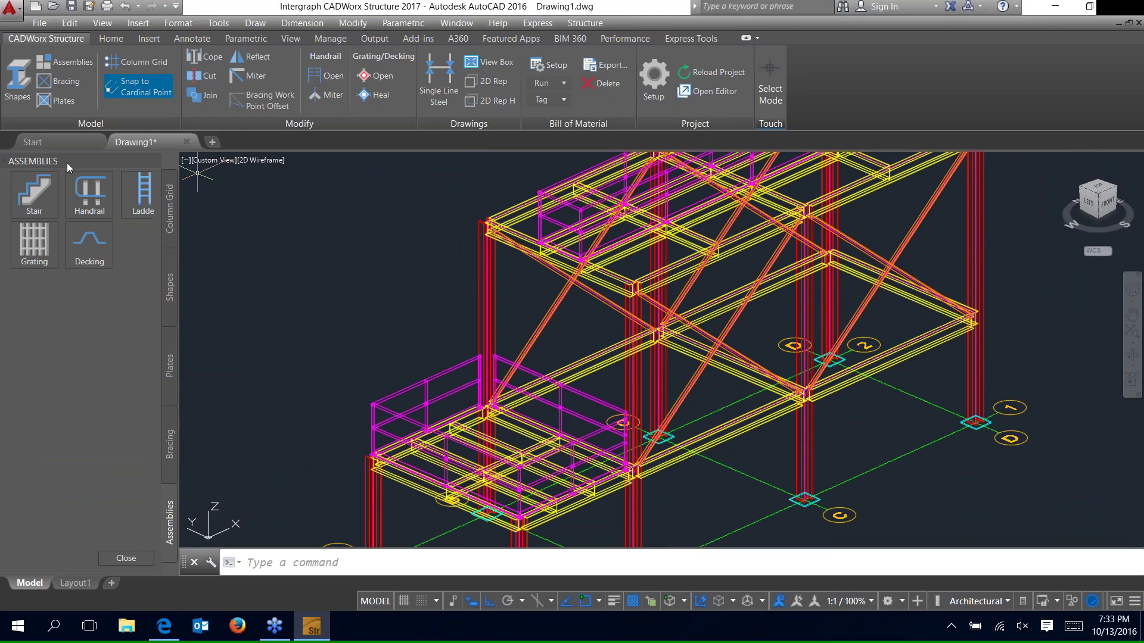
pyautogui.click(145, 224)
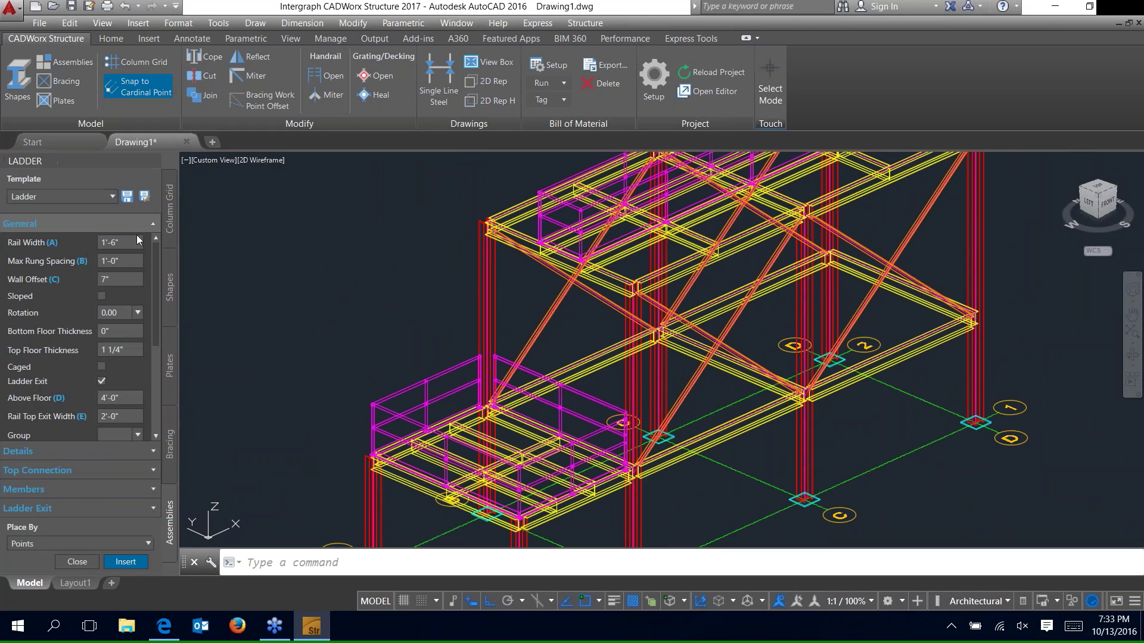
pyautogui.click(111, 197)
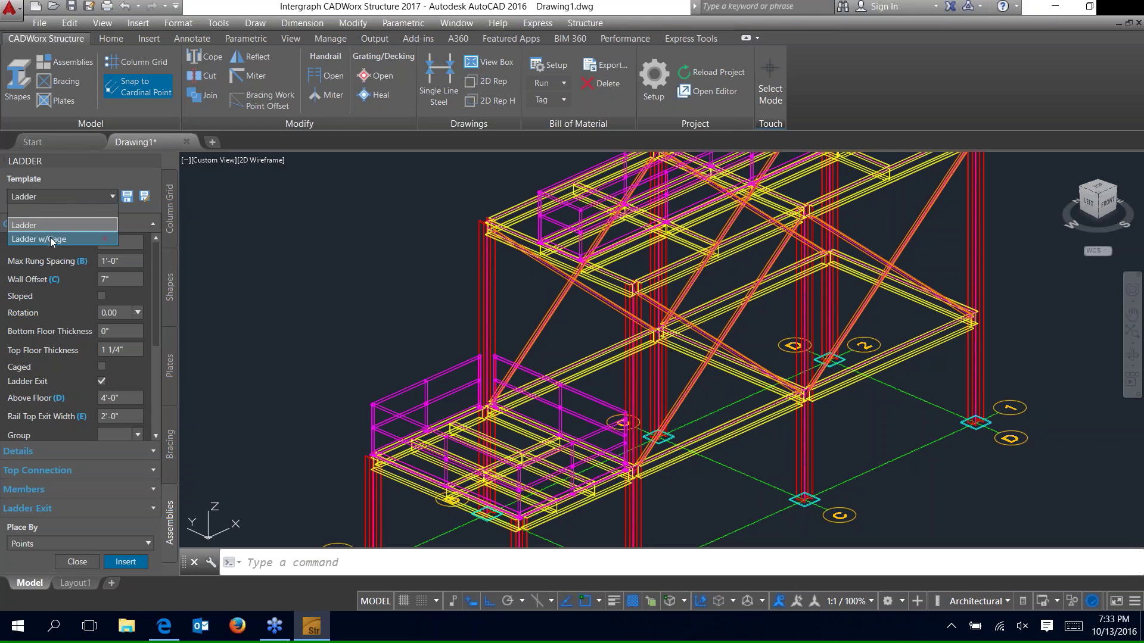
pyautogui.click(72, 239)
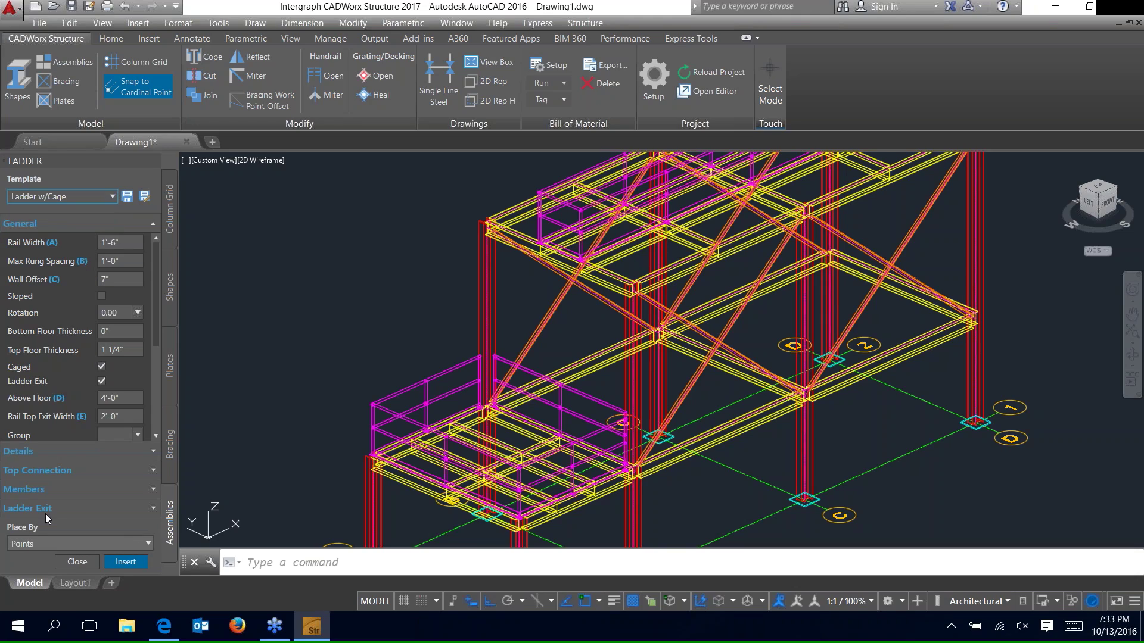
pyautogui.click(126, 564)
pyautogui.scroll(-2, 539, 399)
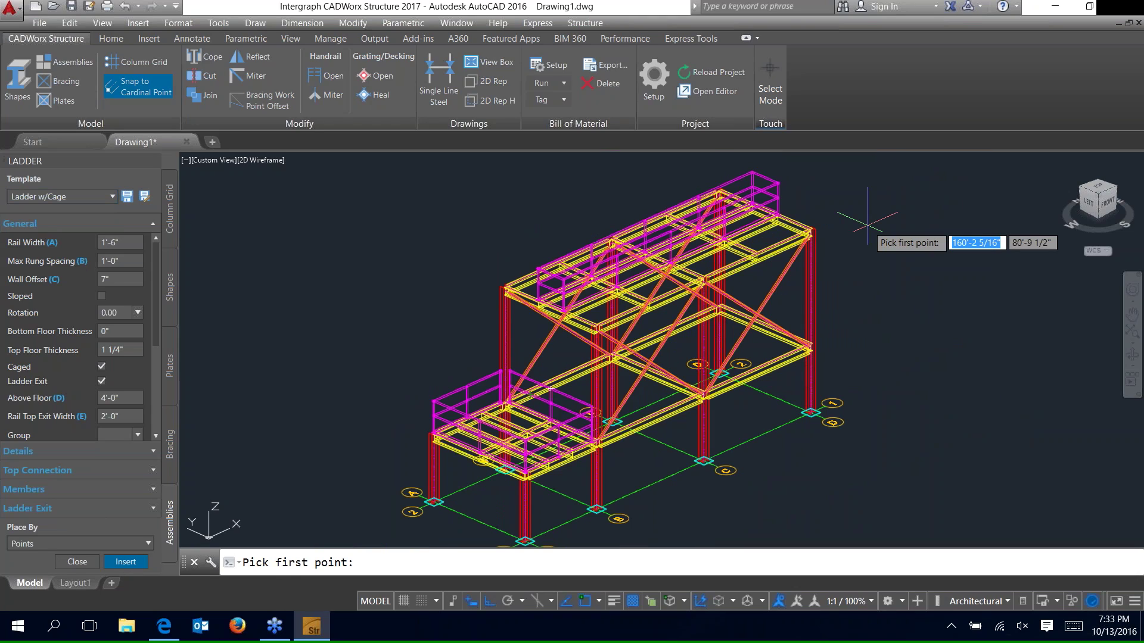
pyautogui.scroll(2, 867, 225)
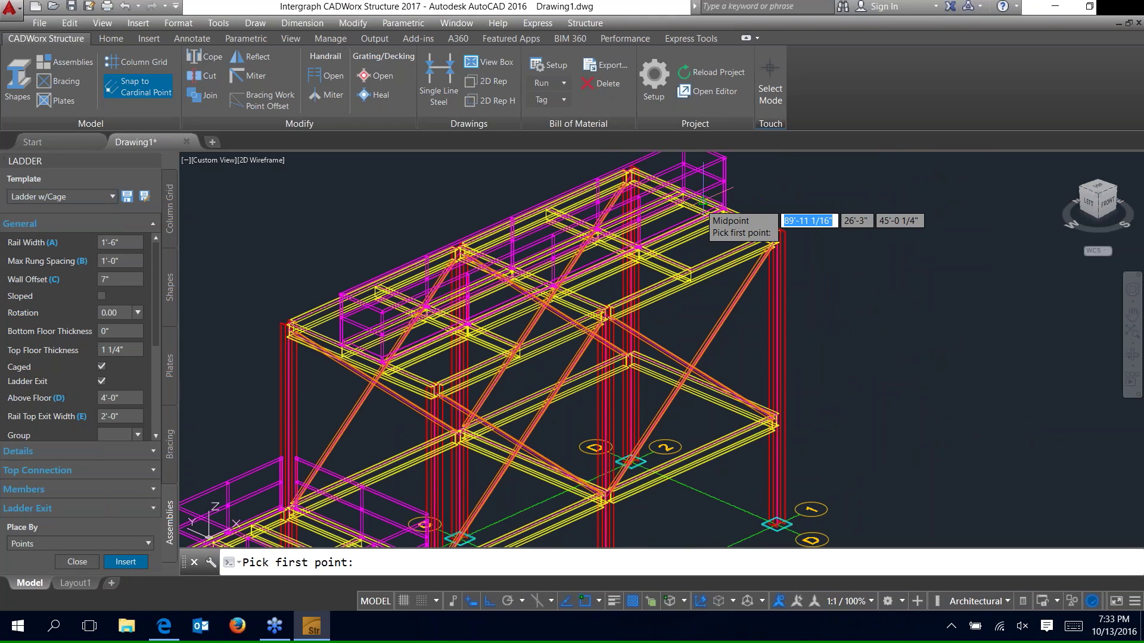
pyautogui.click(702, 202)
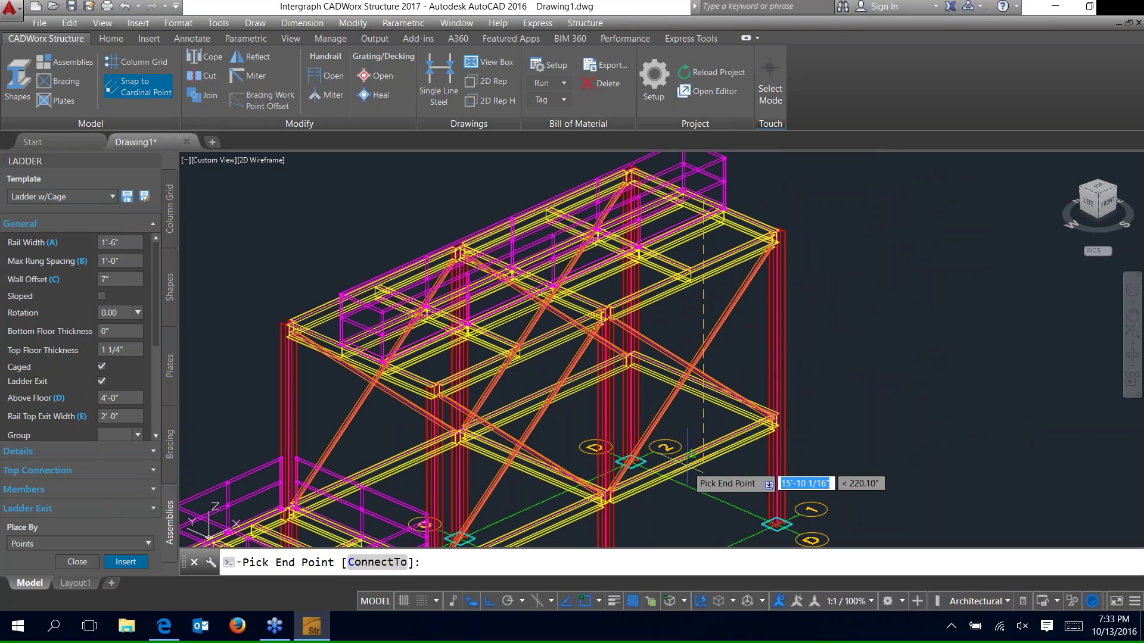
pyautogui.click(703, 495)
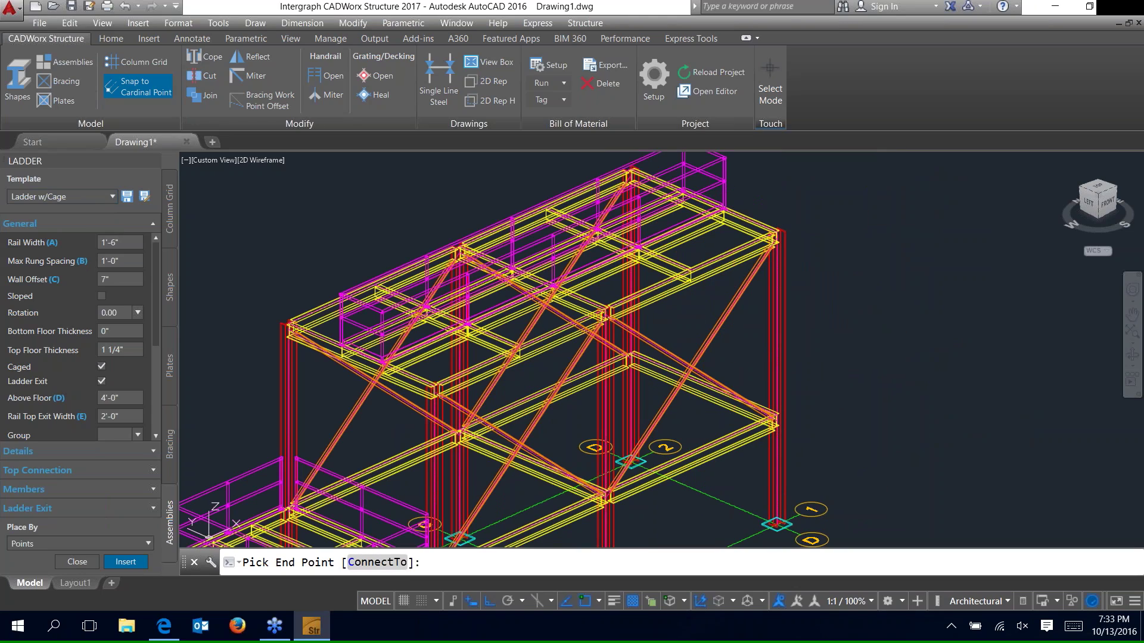
pyautogui.scroll(-2, 741, 336)
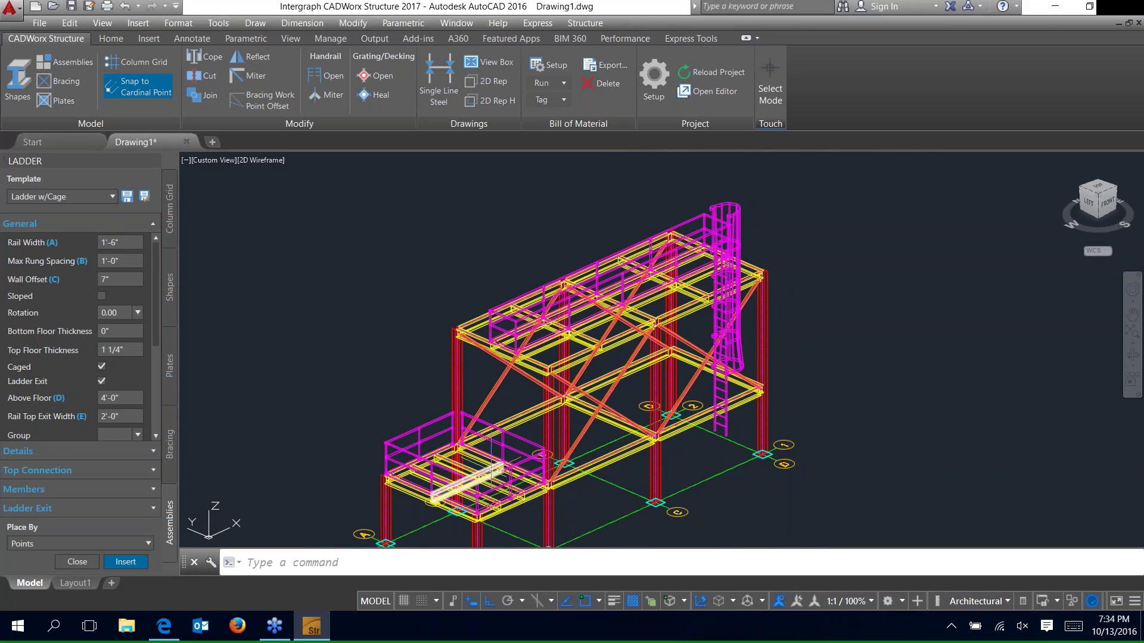
# - Set up an uncaged ladder from the Ladder template with a rotation of 180 and placement by members
pyautogui.scroll(2, 494, 469)
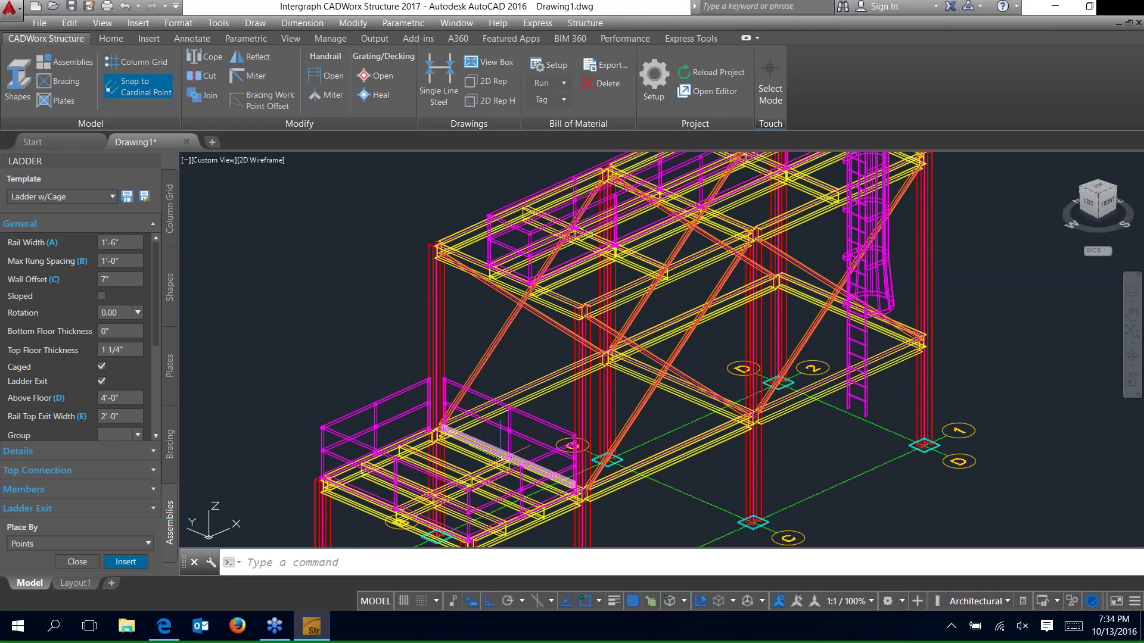
pyautogui.click(105, 195)
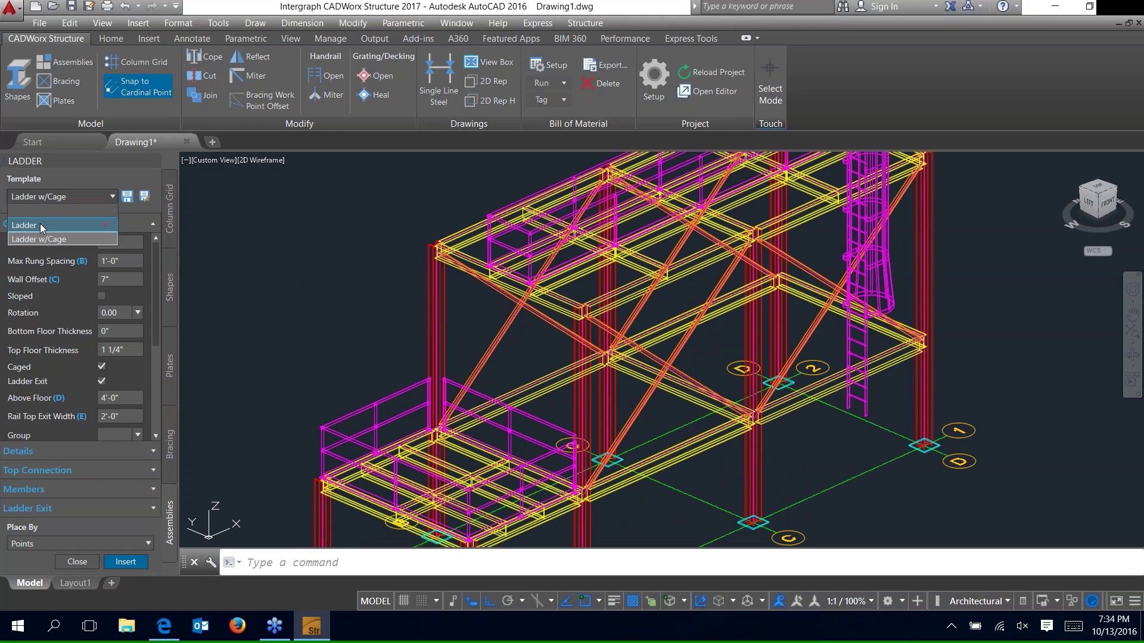
pyautogui.click(41, 225)
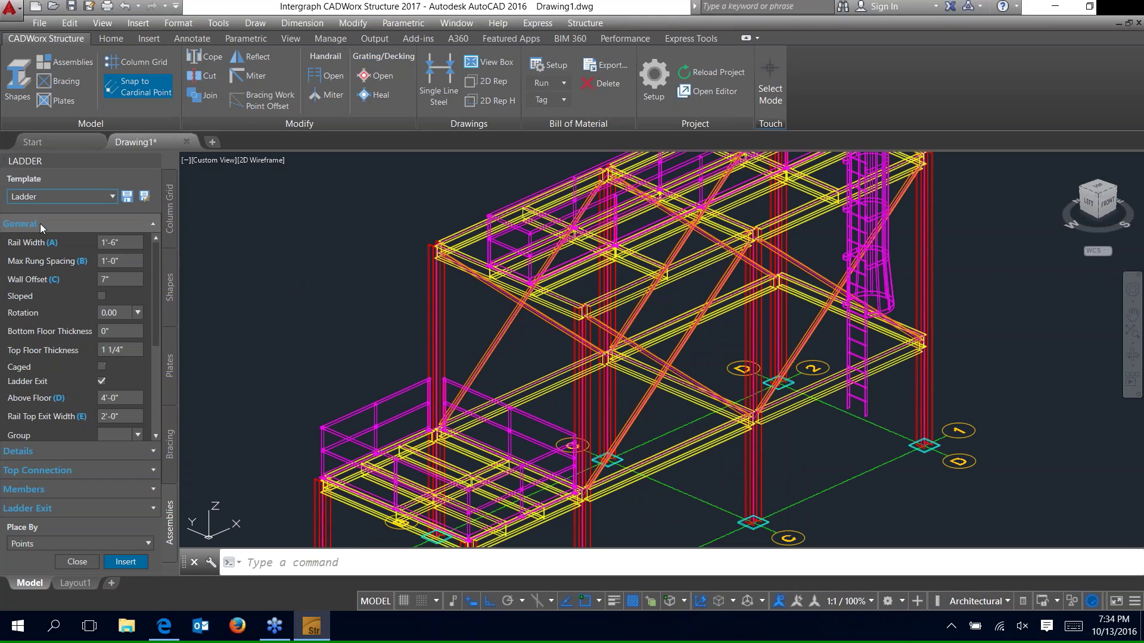
pyautogui.click(137, 312)
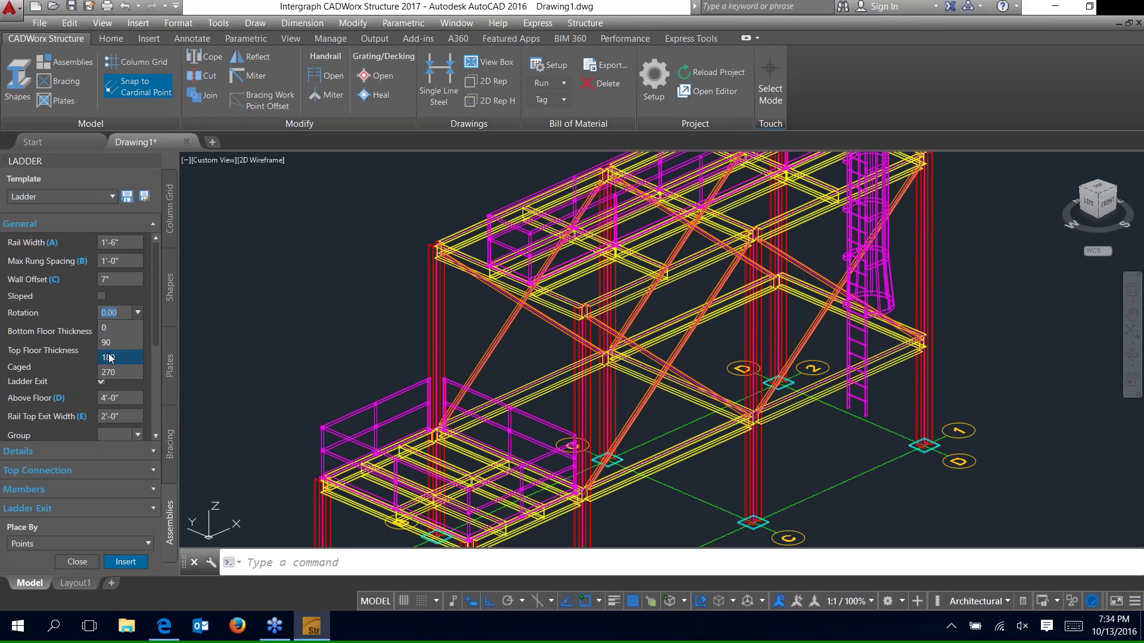
pyautogui.click(110, 357)
pyautogui.click(135, 542)
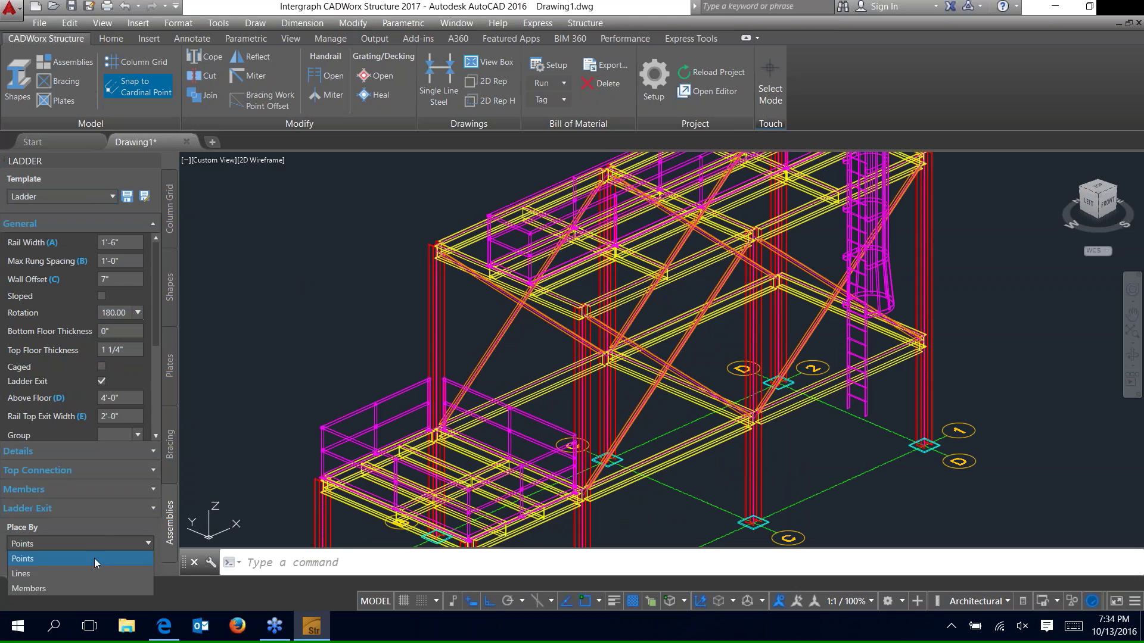
pyautogui.click(71, 587)
# - Insert the ladder from the upper platform's end beam on grid line B down to the lower platform's secondary beam
pyautogui.click(126, 562)
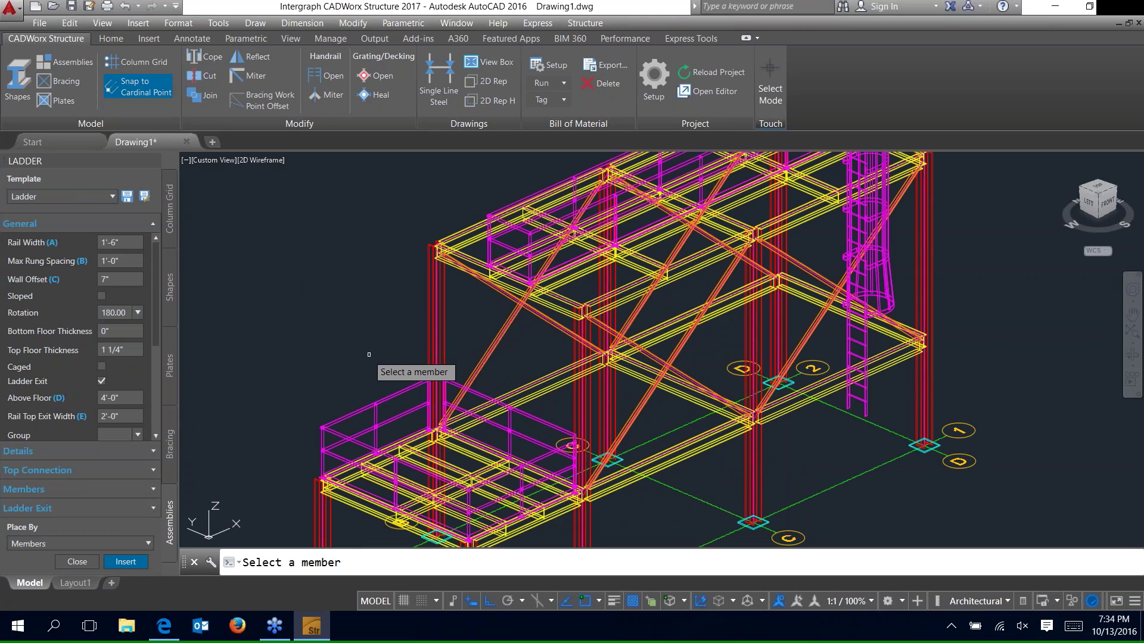
pyautogui.scroll(2, 488, 363)
pyautogui.click(590, 277)
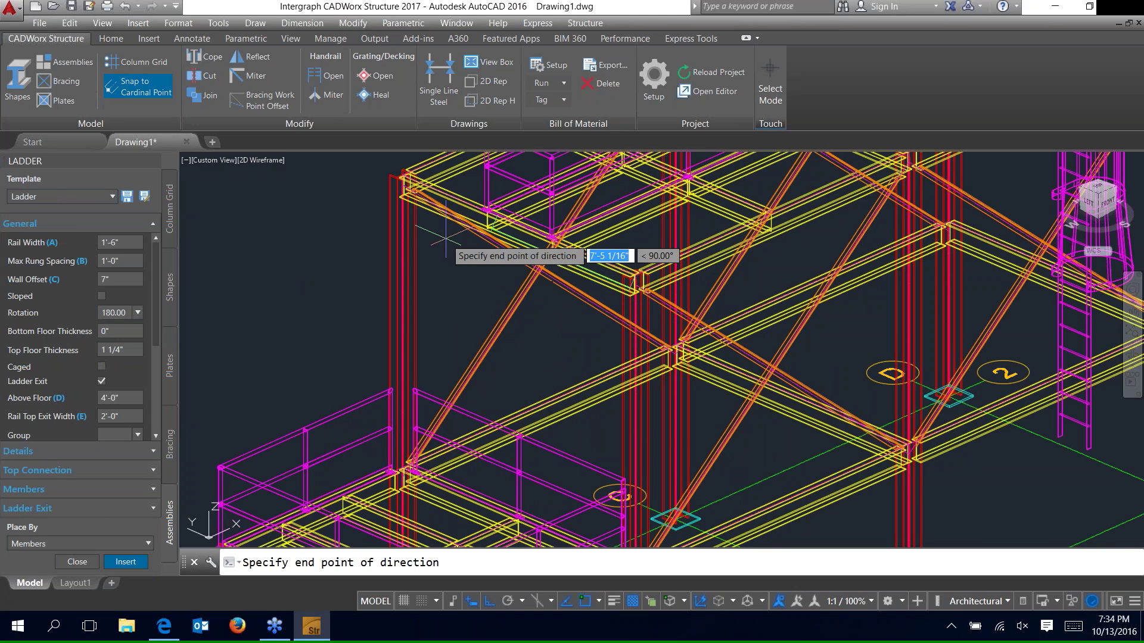
pyautogui.click(516, 229)
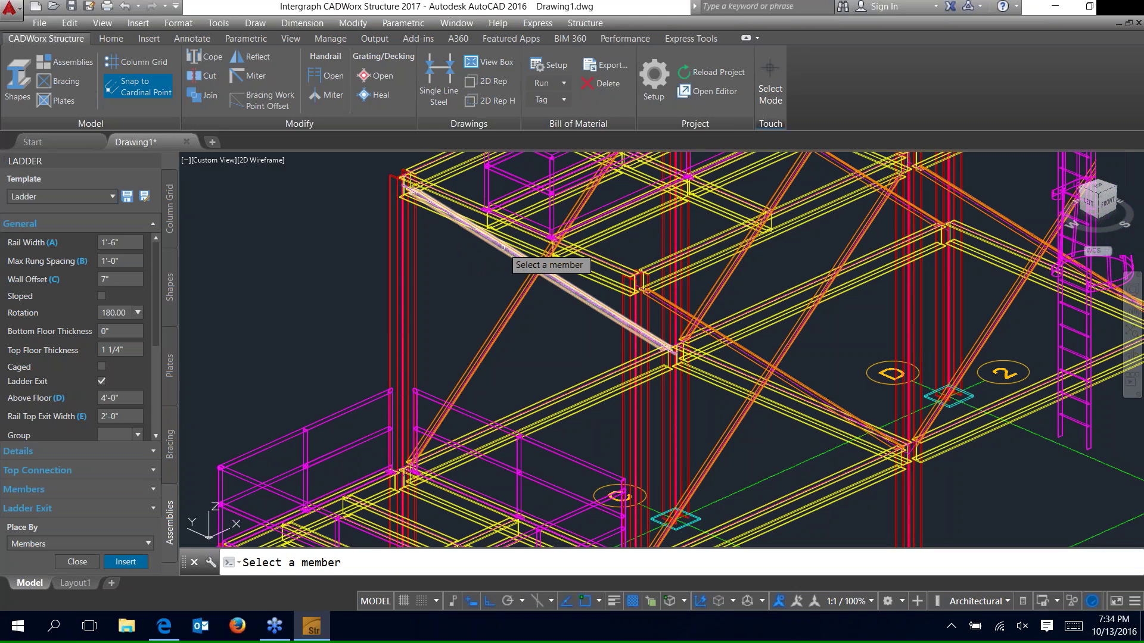
pyautogui.scroll(-2, 503, 247)
pyautogui.scroll(2, 511, 417)
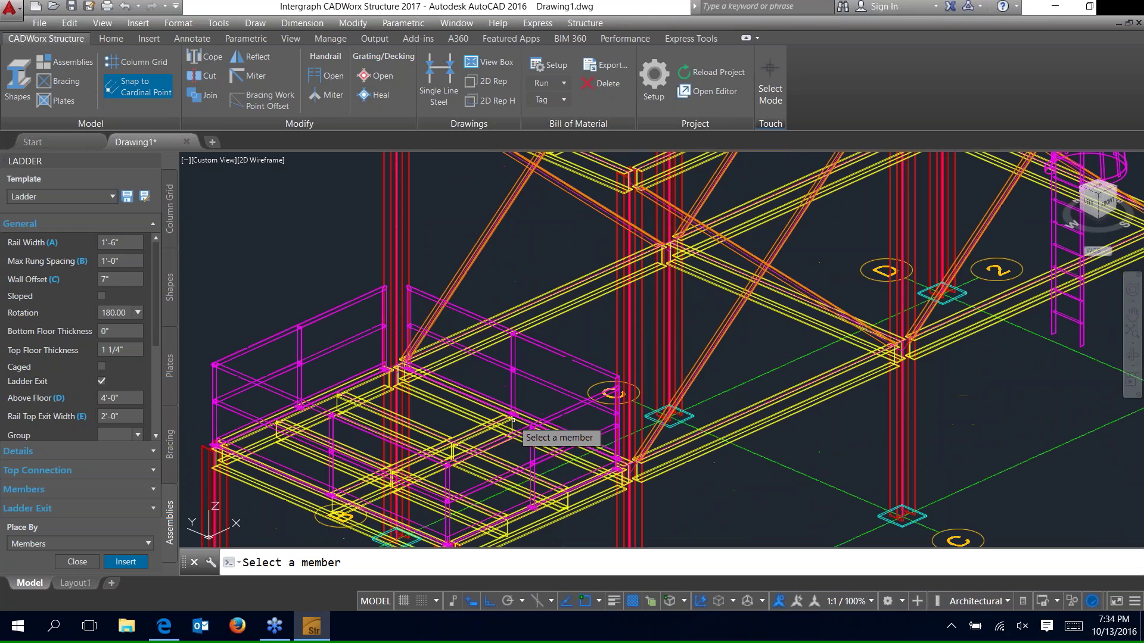
pyautogui.click(485, 428)
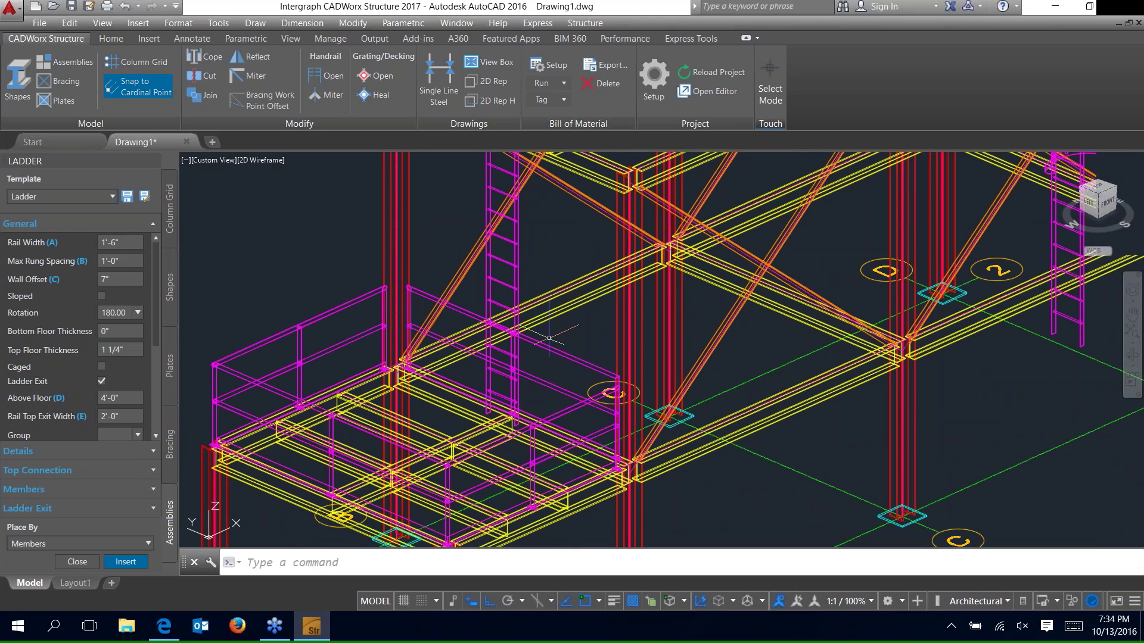
pyautogui.scroll(-3, 549, 338)
pyautogui.scroll(2, 557, 304)
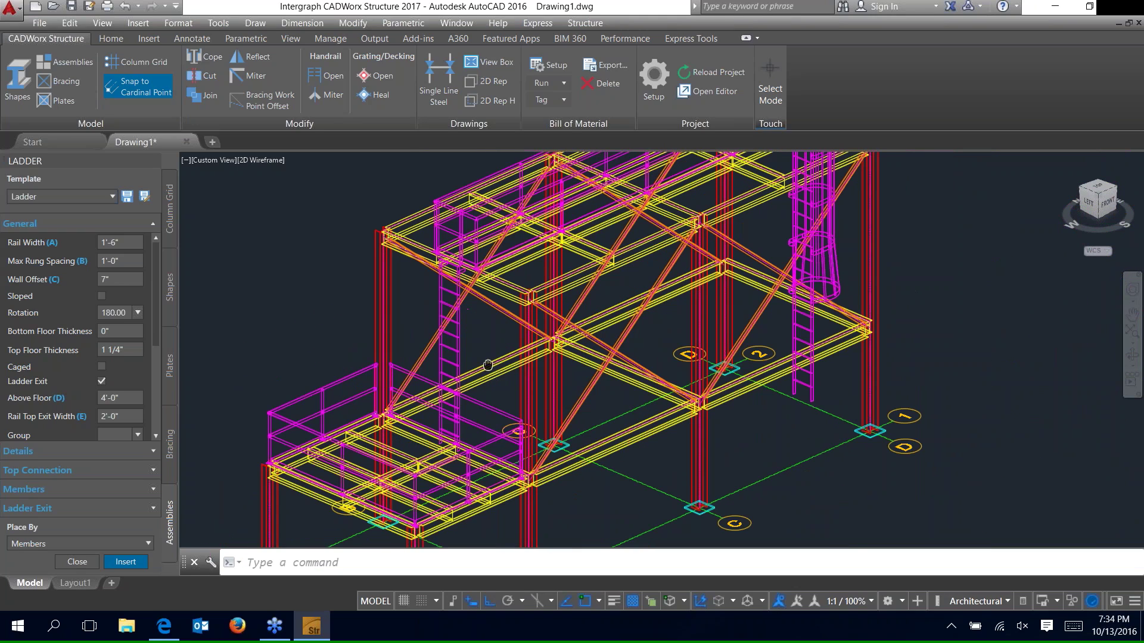
# - Insert a 2'-6" Stair from Platform by member, height and direction on the lower platform's grid A beam, 12" from grid 1, outward to ground level
pyautogui.scroll(-2, 619, 178)
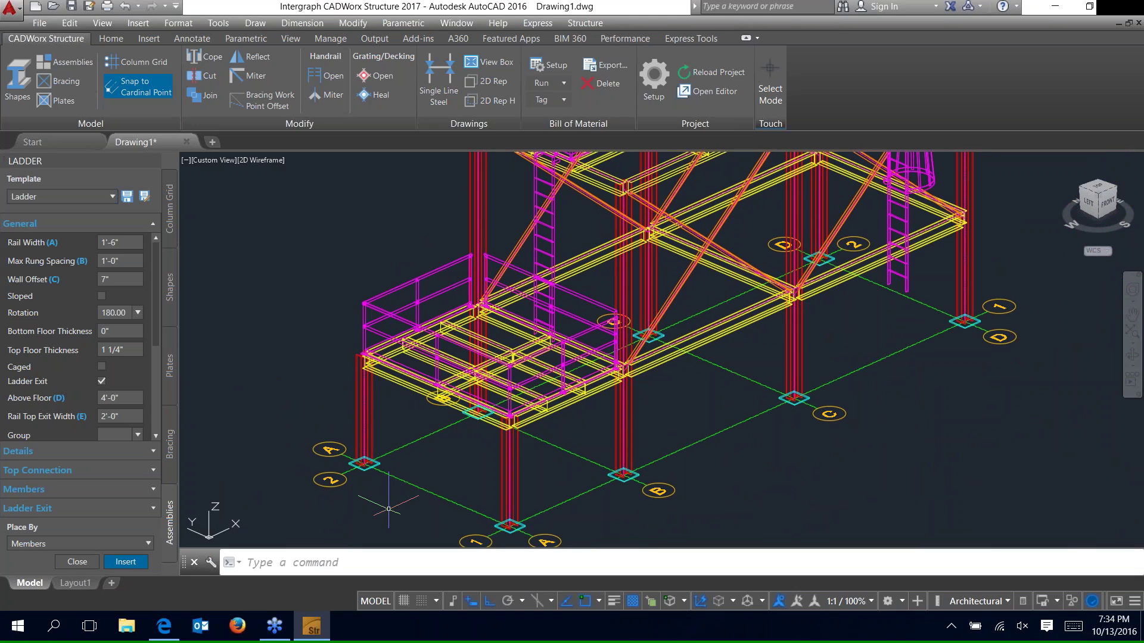
pyautogui.click(65, 62)
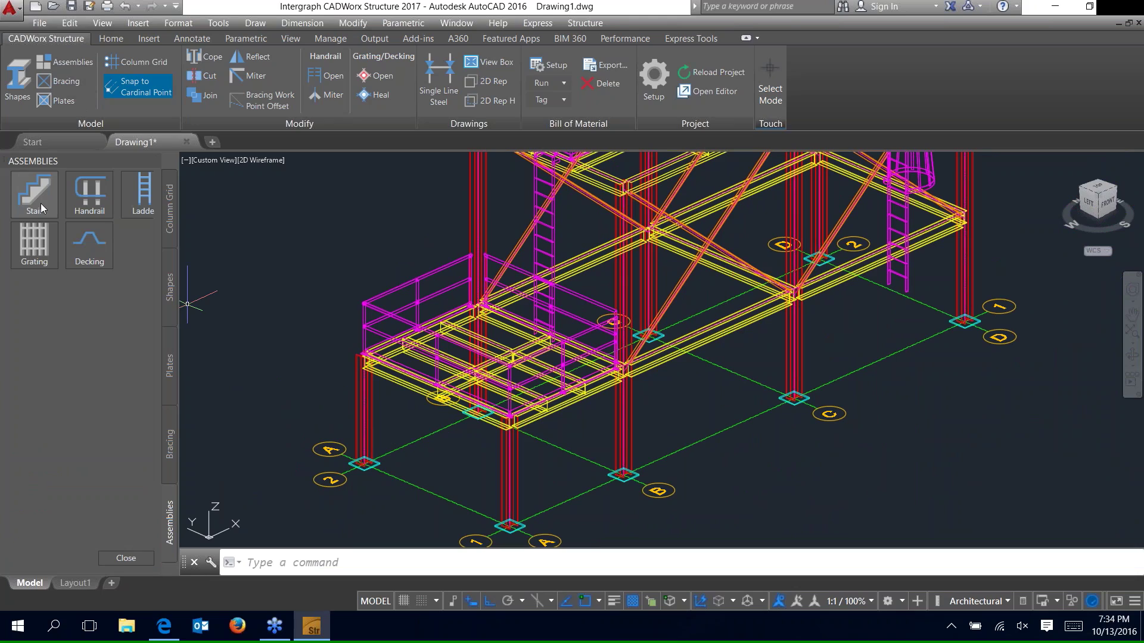
pyautogui.click(41, 203)
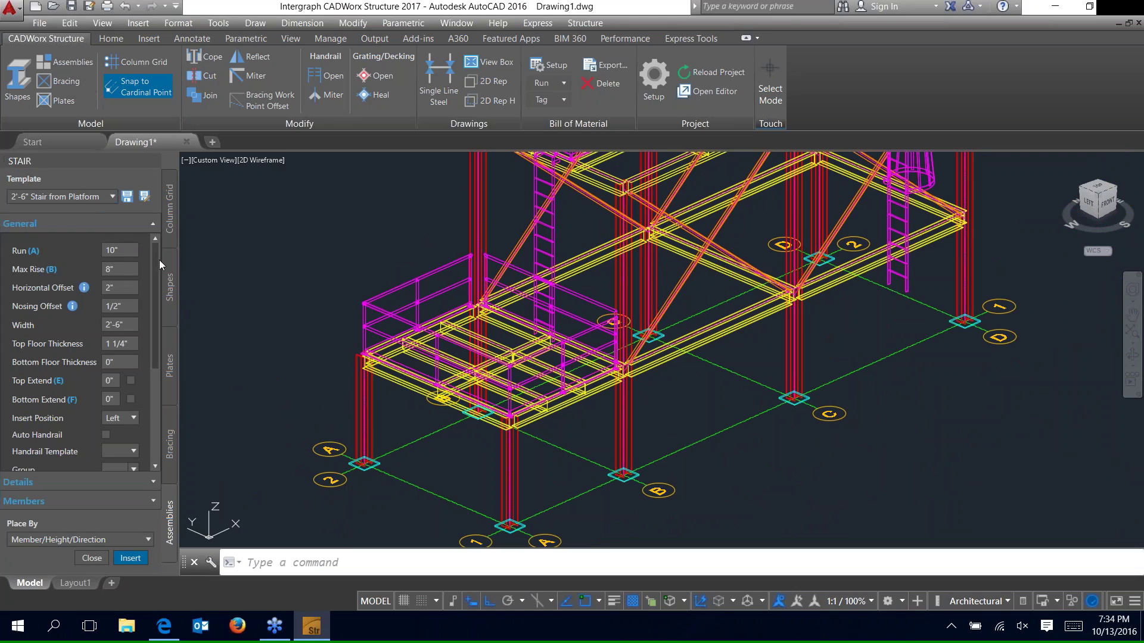
pyautogui.scroll(-5, 155, 320)
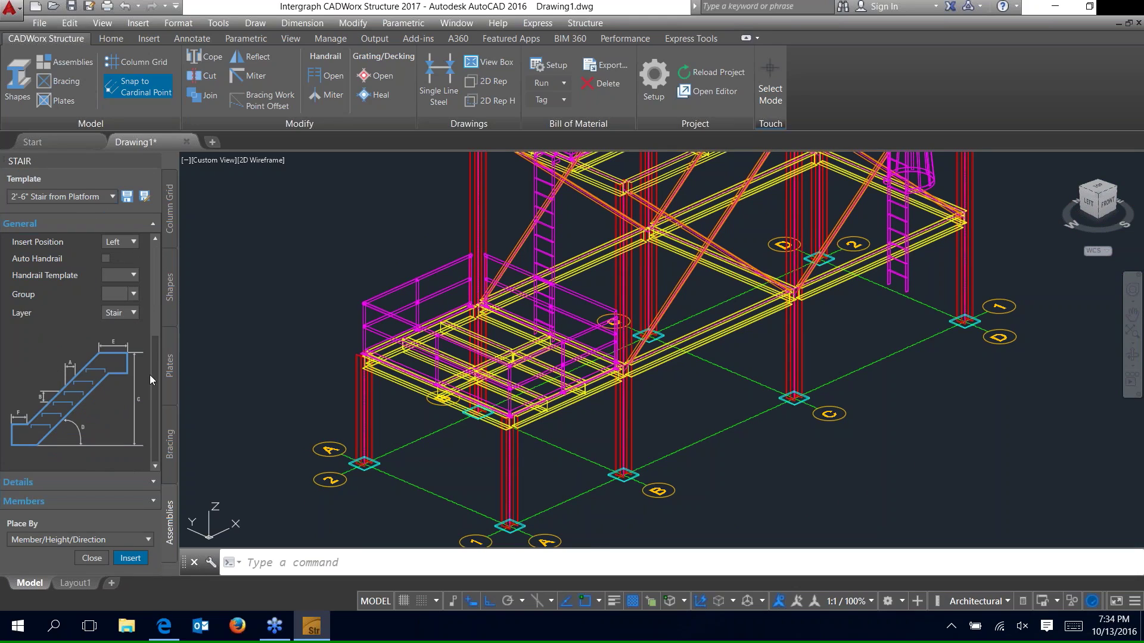
pyautogui.click(124, 555)
pyautogui.scroll(2, 443, 479)
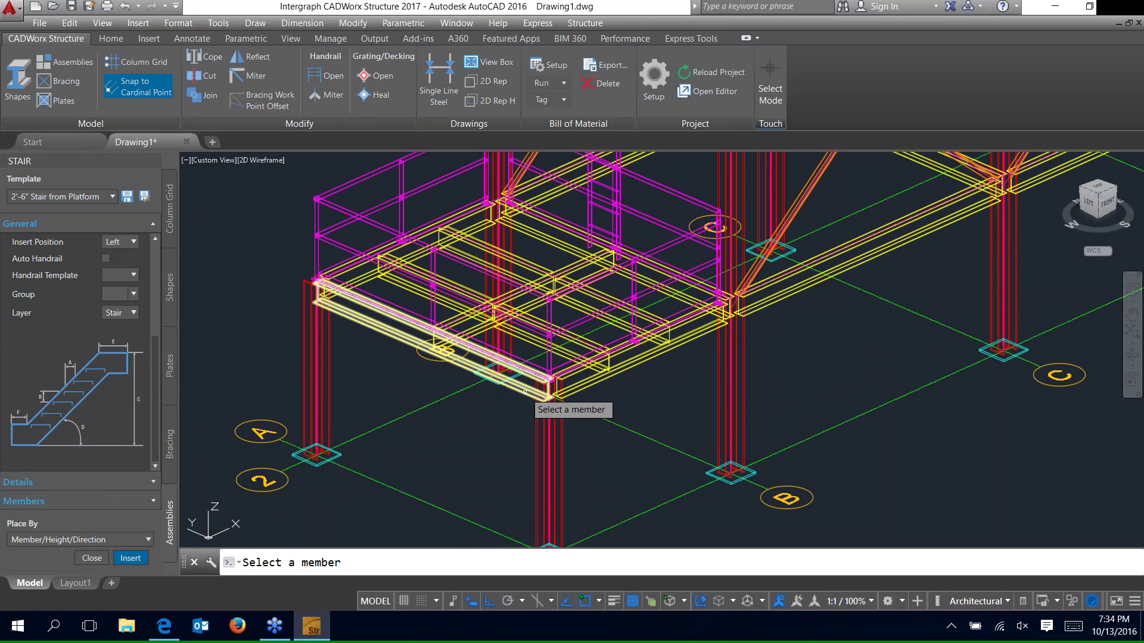
pyautogui.click(449, 384)
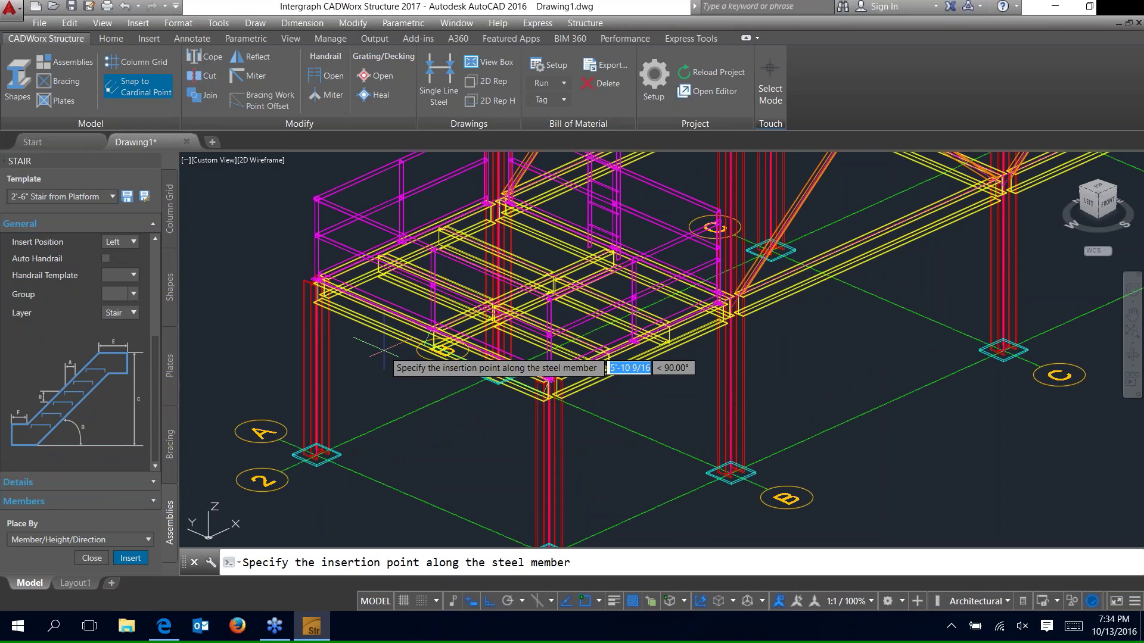
pyautogui.write('12')
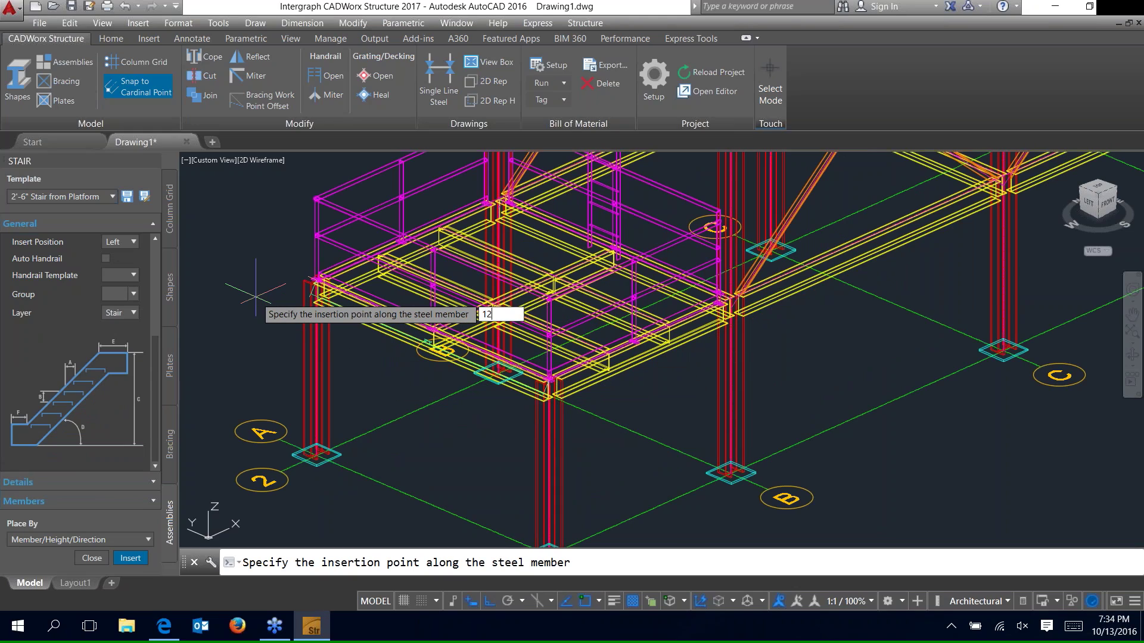
pyautogui.press('Return')
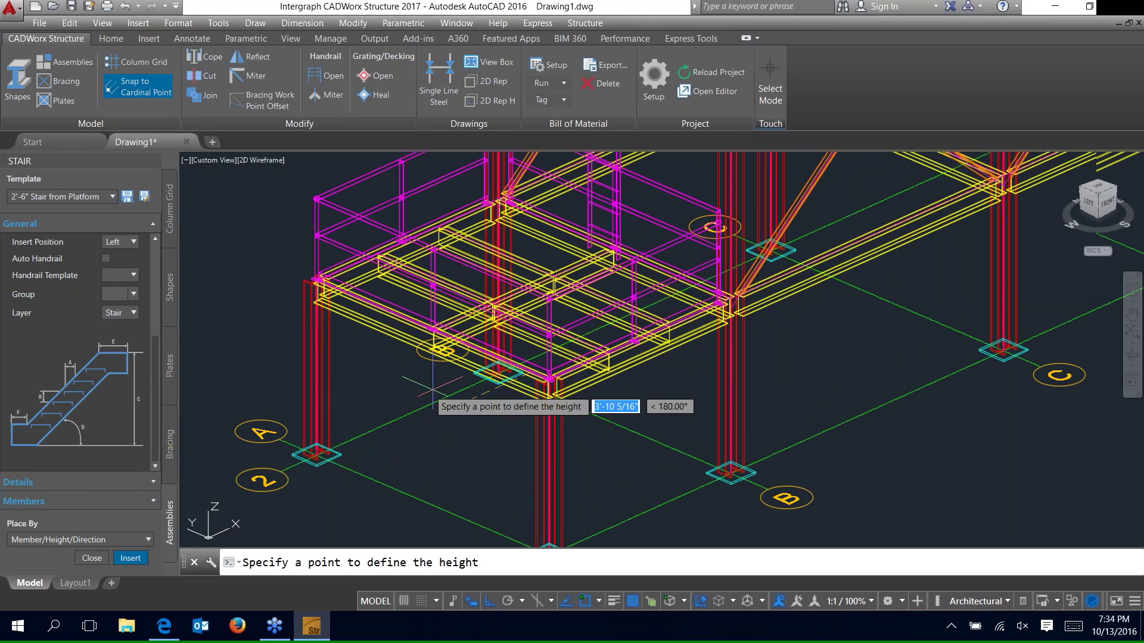
pyautogui.scroll(5, 433, 389)
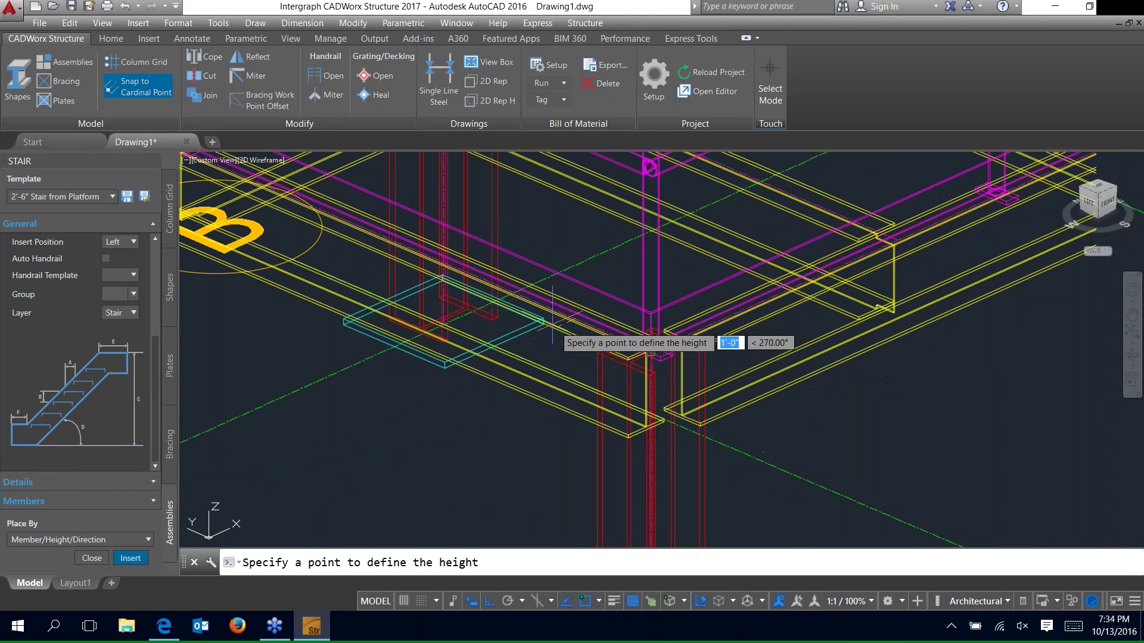
pyautogui.scroll(-6, 552, 322)
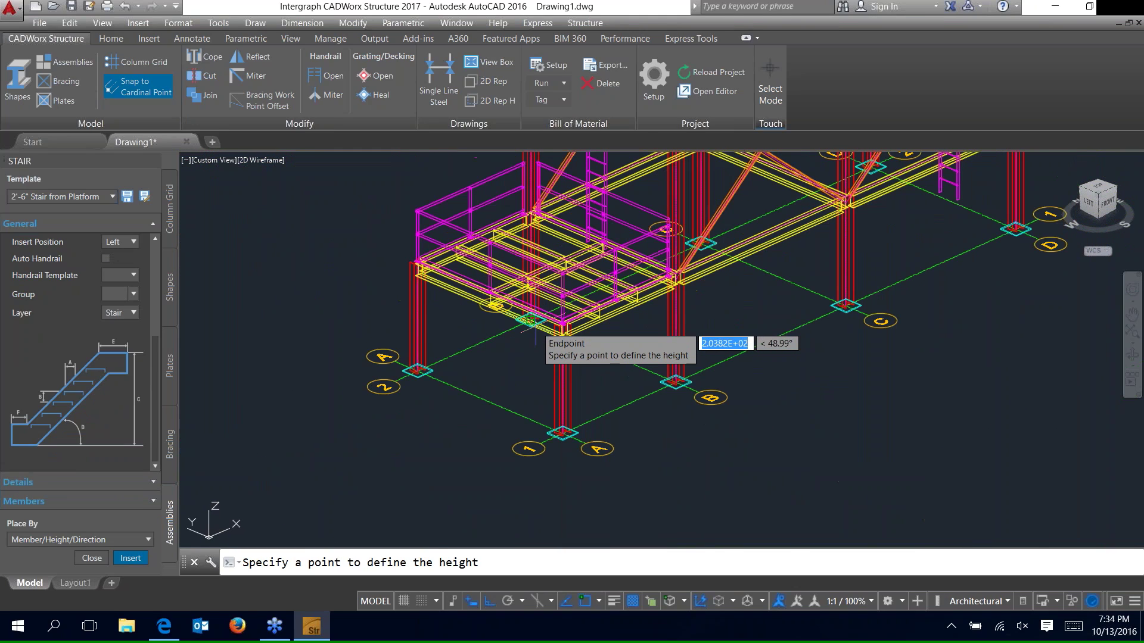
pyautogui.click(540, 443)
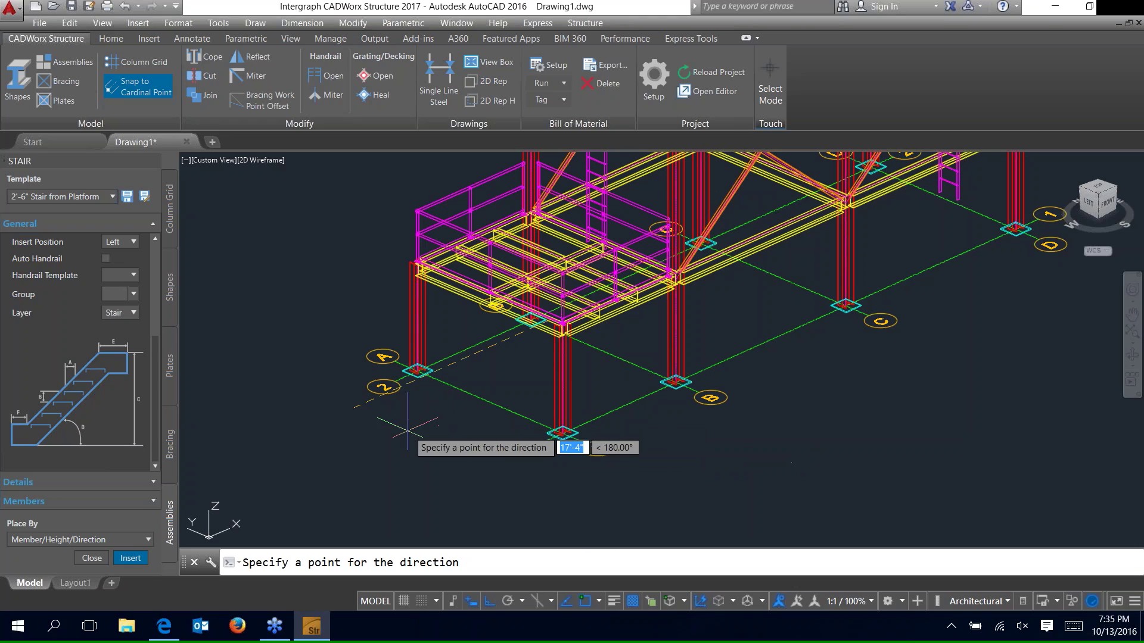
pyautogui.click(328, 426)
# - Modify the stair to include automatic handrails using the 2'-10" Stair Handrail template
pyautogui.scroll(2, 575, 411)
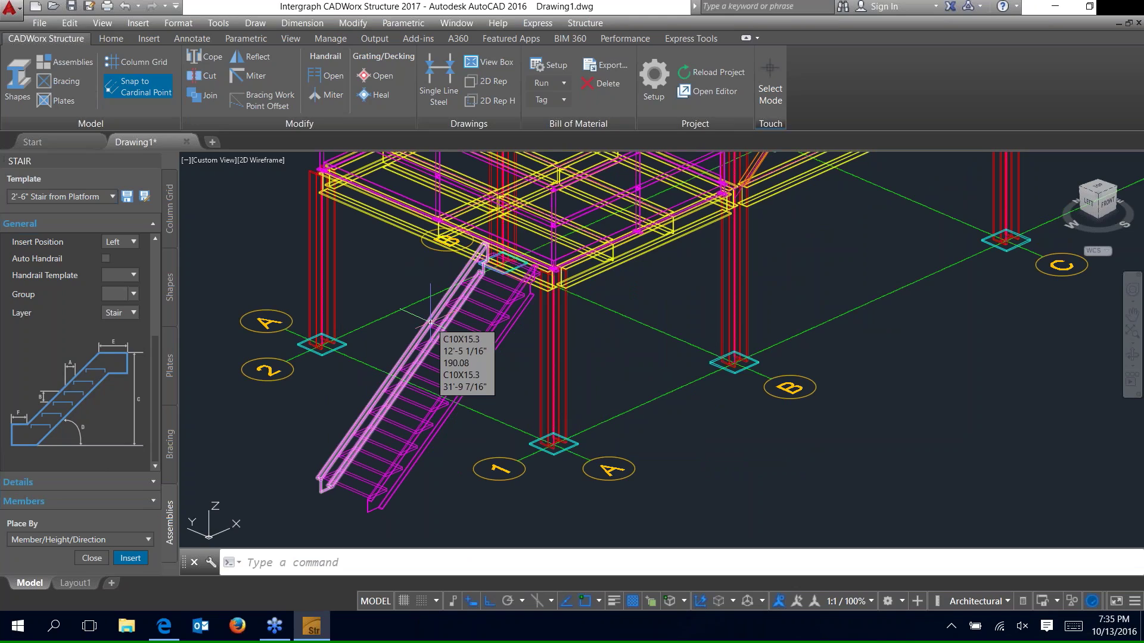
pyautogui.doubleClick(430, 322)
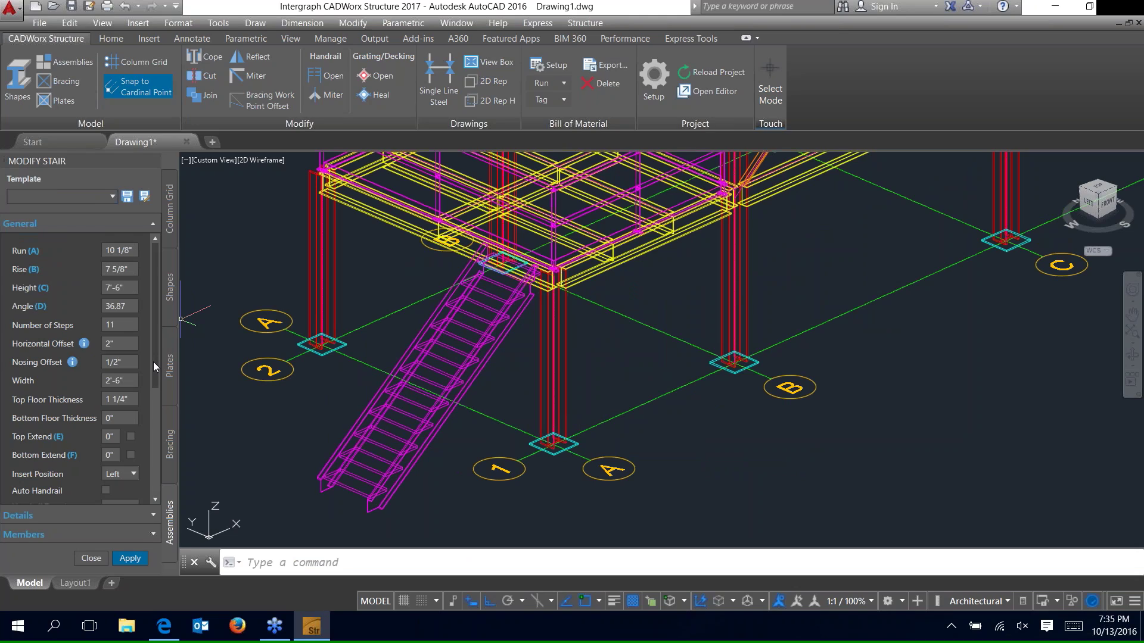
pyautogui.scroll(-3, 50, 366)
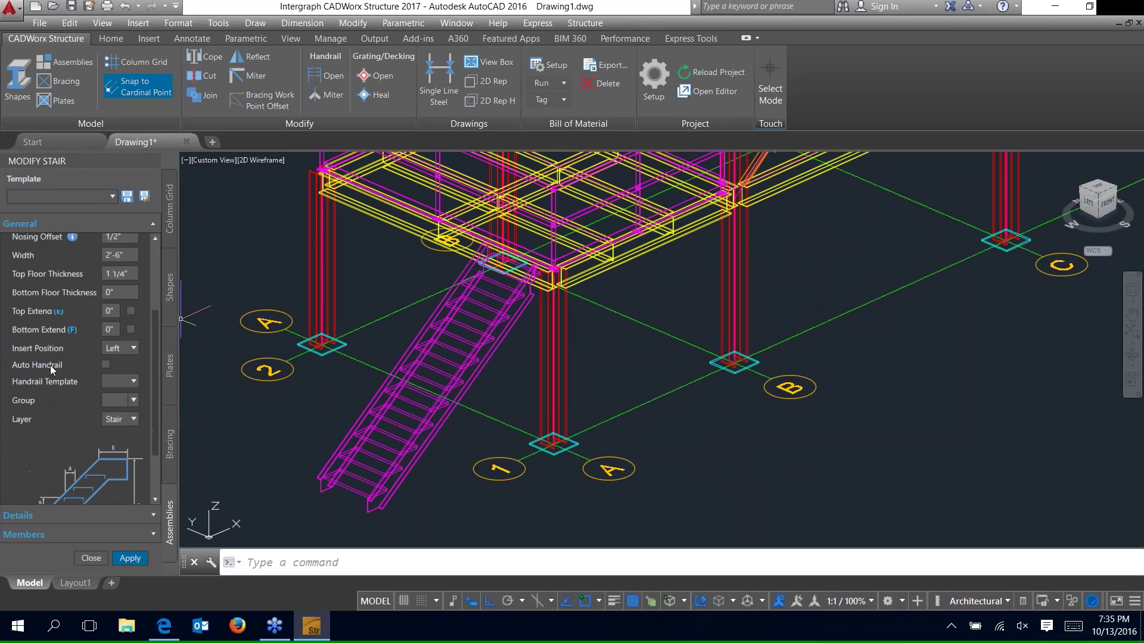
pyautogui.click(105, 364)
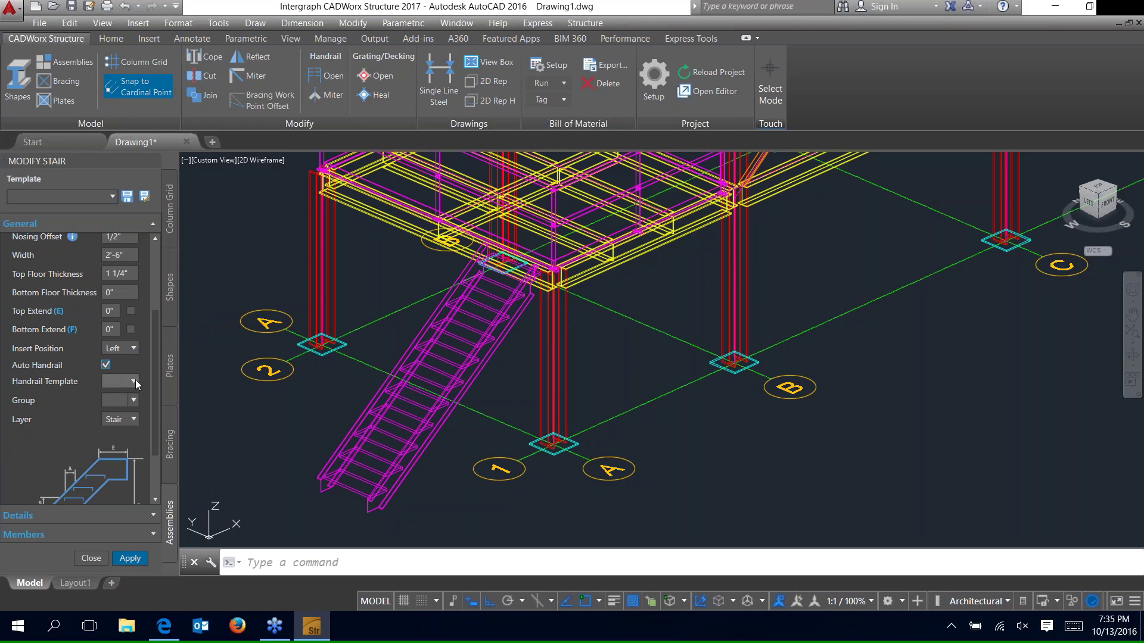
pyautogui.click(134, 380)
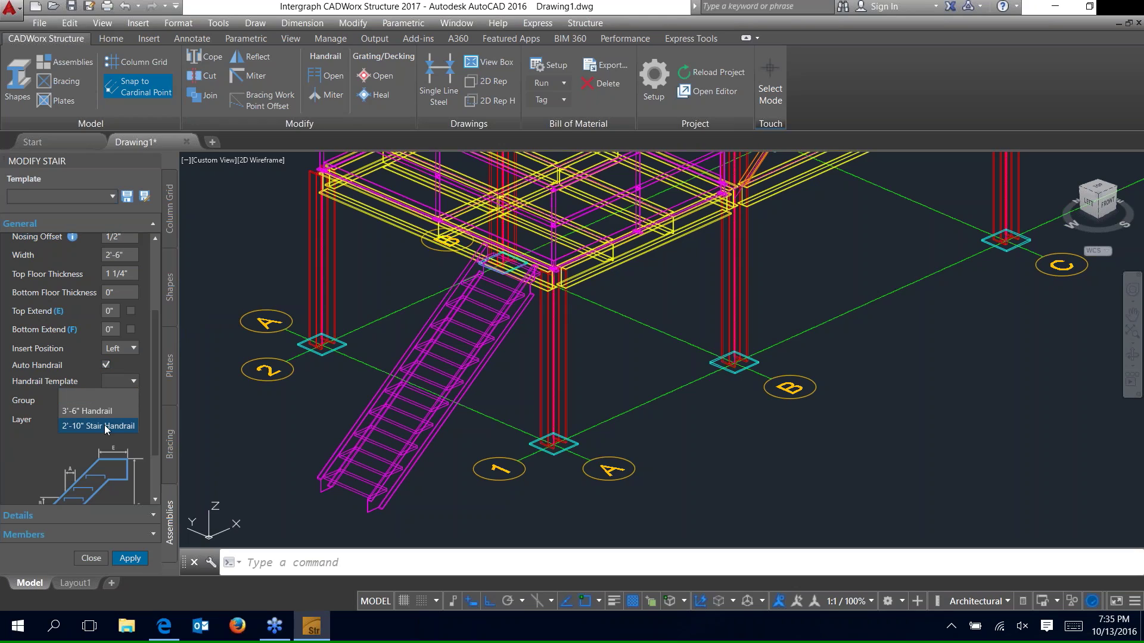
pyautogui.click(104, 424)
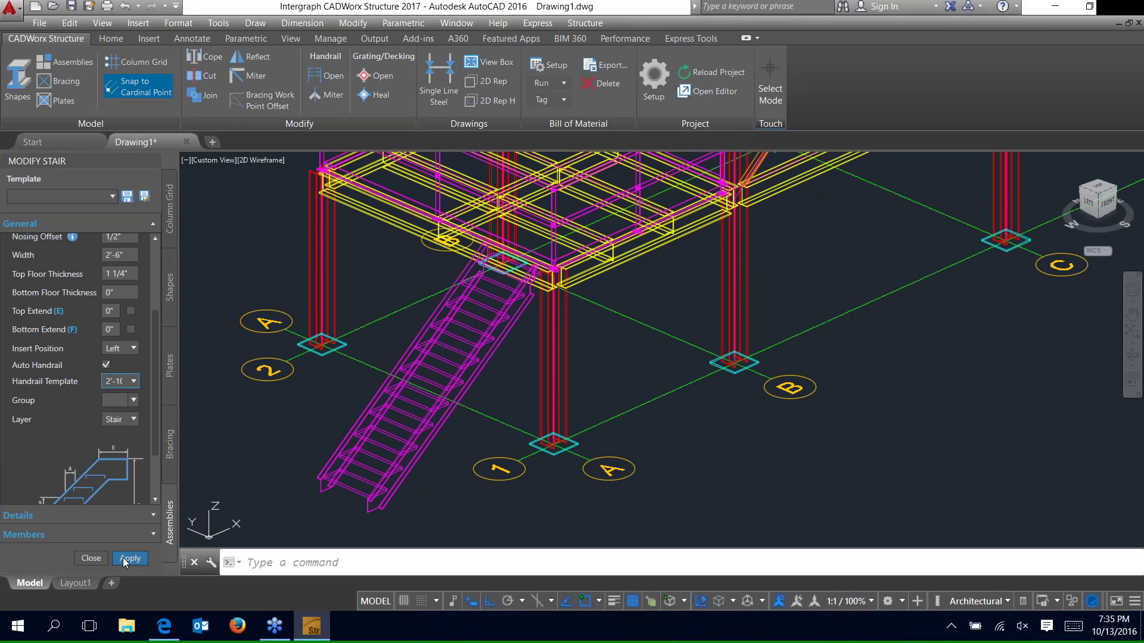
pyautogui.click(128, 558)
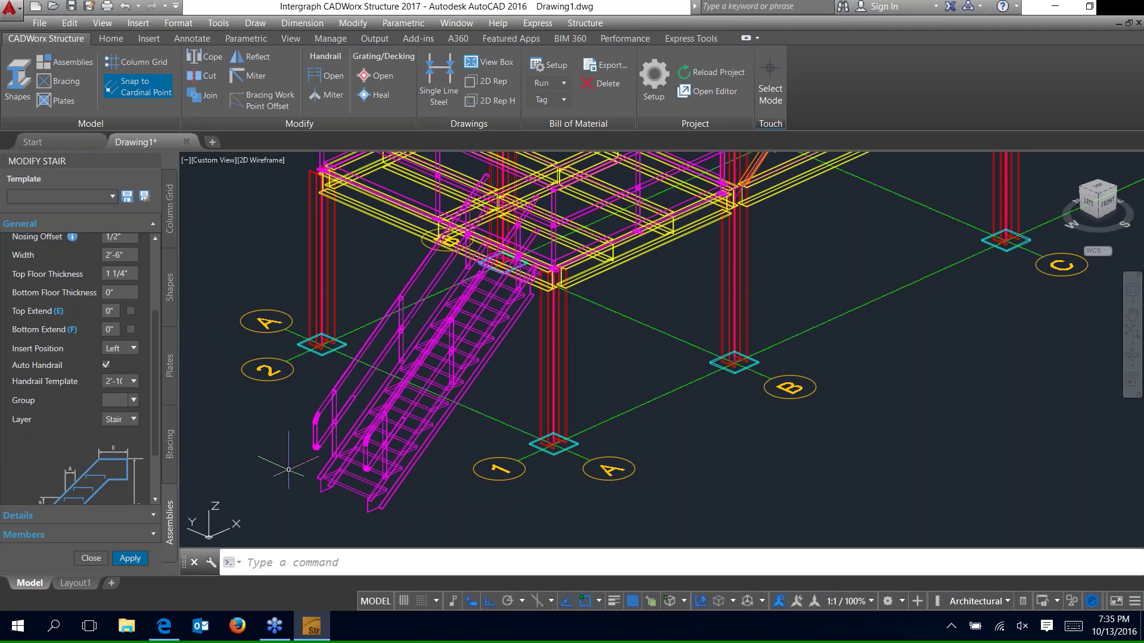
# - Open the lower platform's handrail at the stair head, between the upper ends of the two stair handrails
pyautogui.scroll(-5, 288, 469)
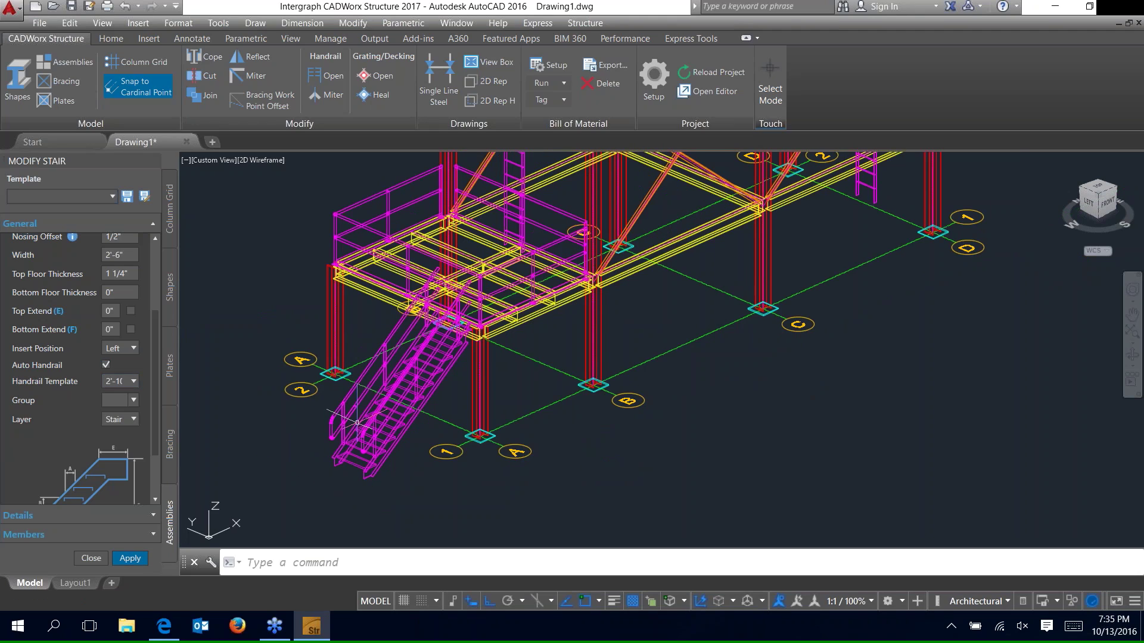
pyautogui.scroll(3, 450, 286)
pyautogui.scroll(3, 450, 298)
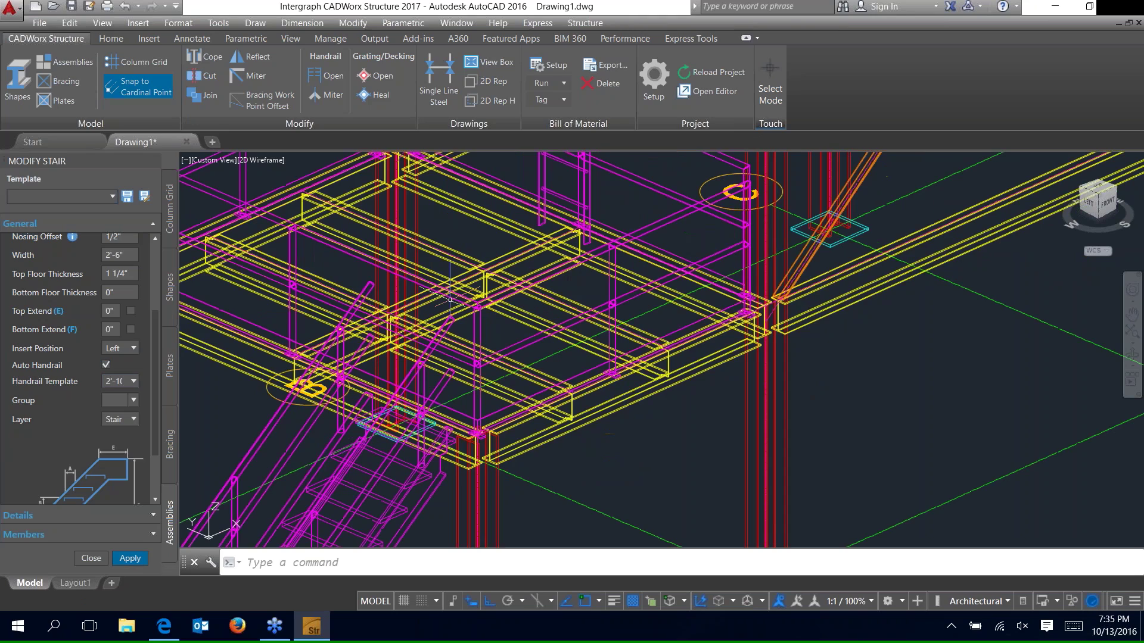
pyautogui.scroll(2, 450, 299)
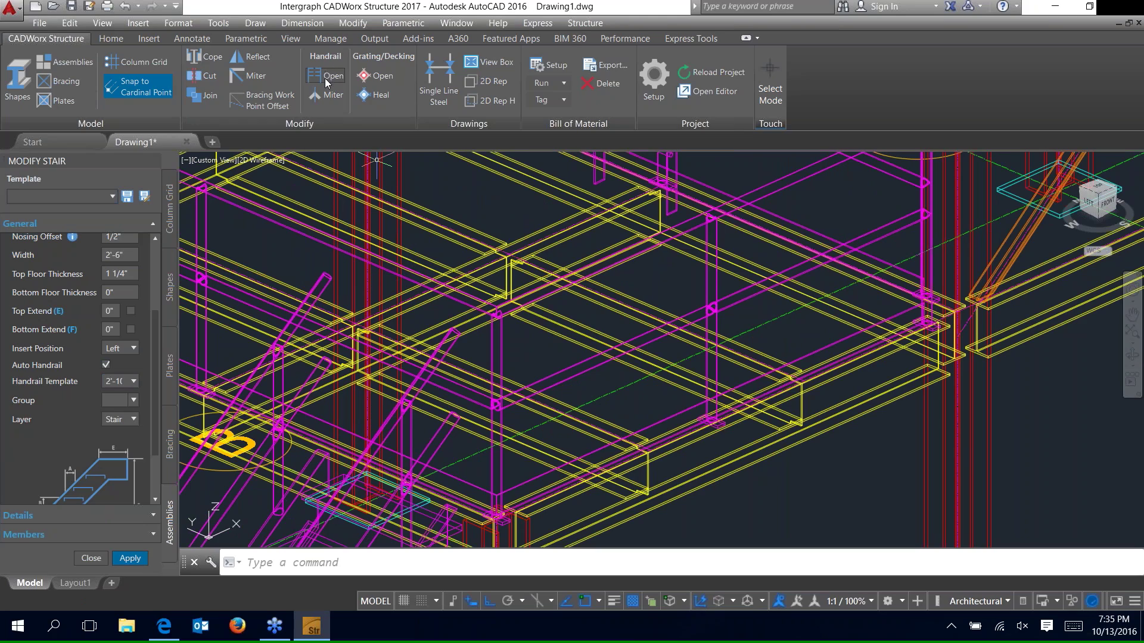
pyautogui.click(326, 77)
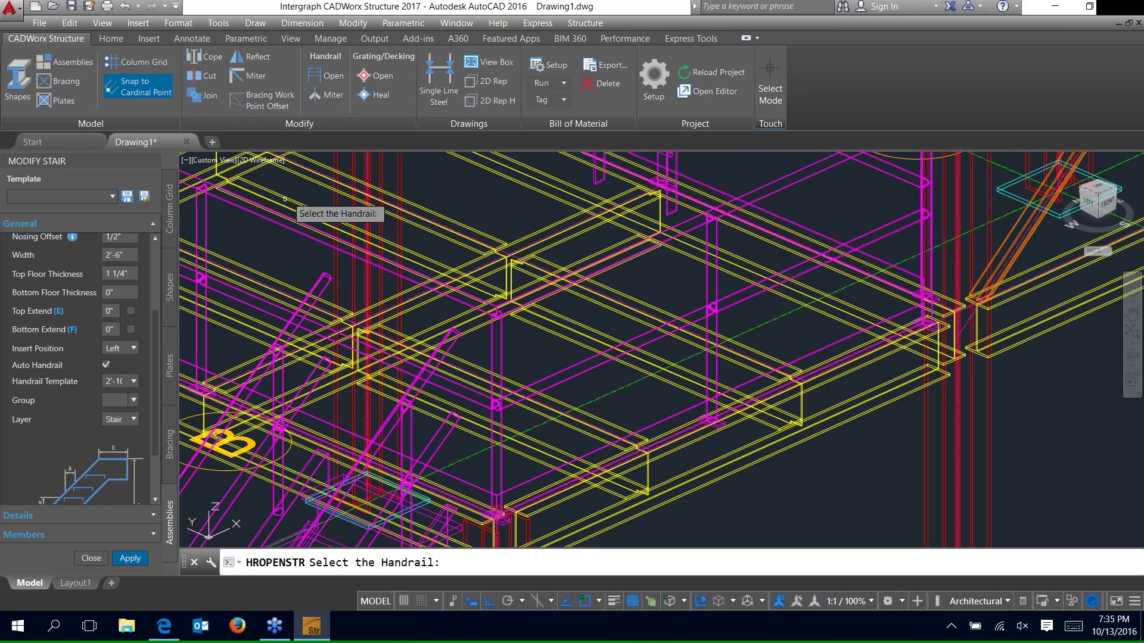
pyautogui.click(317, 239)
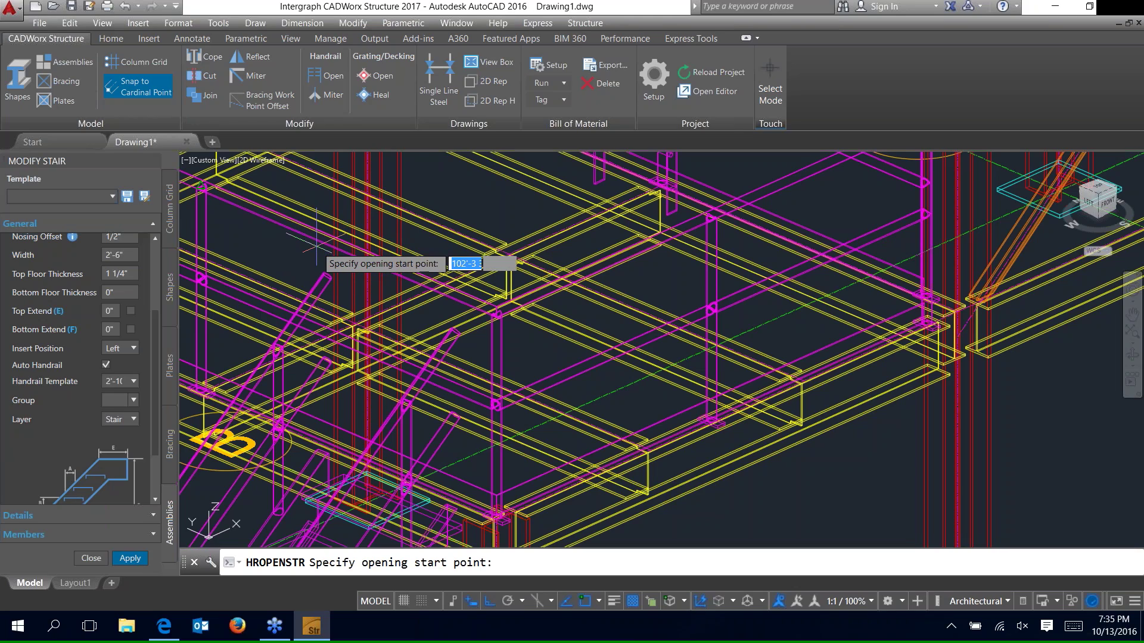
pyautogui.click(327, 277)
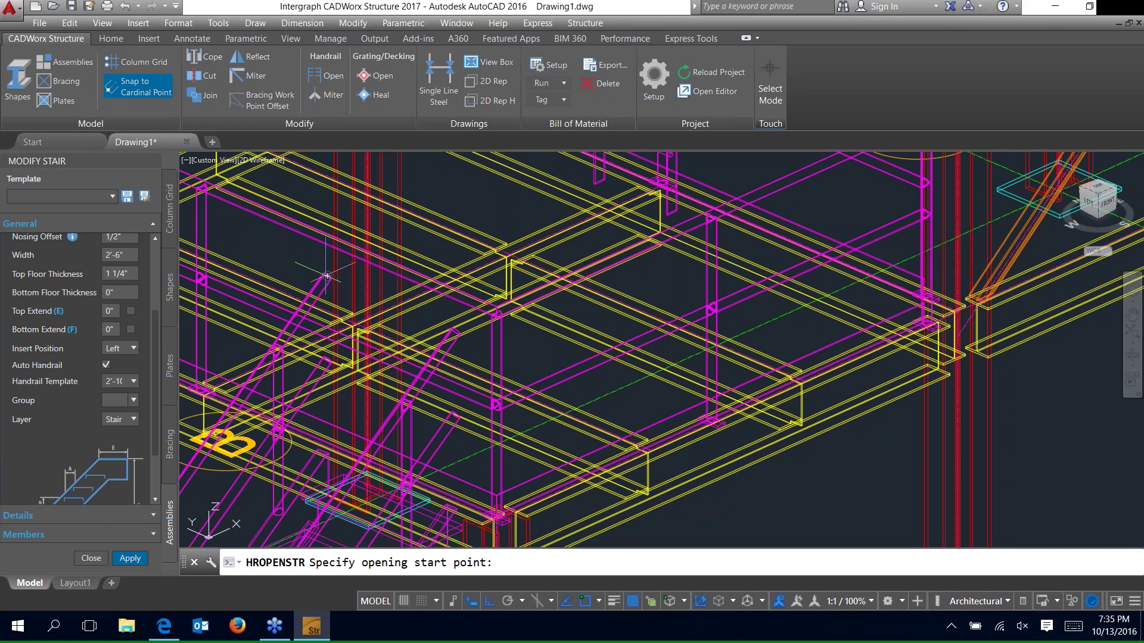
pyautogui.click(456, 330)
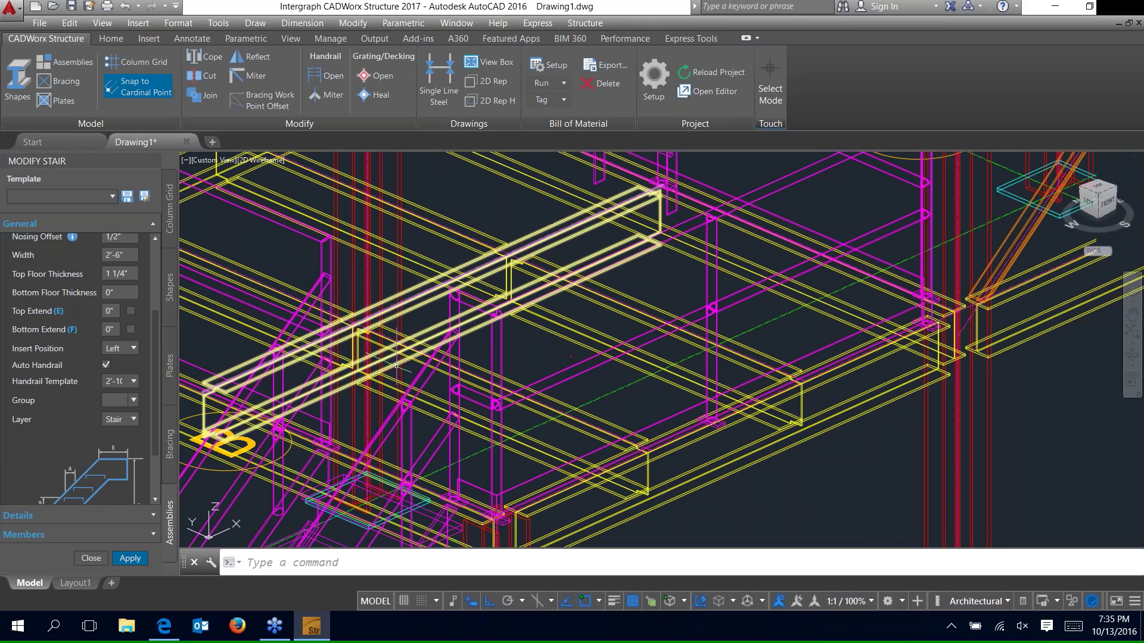
# - Open the upper platform's end handrail at the uncaged ladder, spanning the width between the ladder exit rails
pyautogui.scroll(-10, 396, 363)
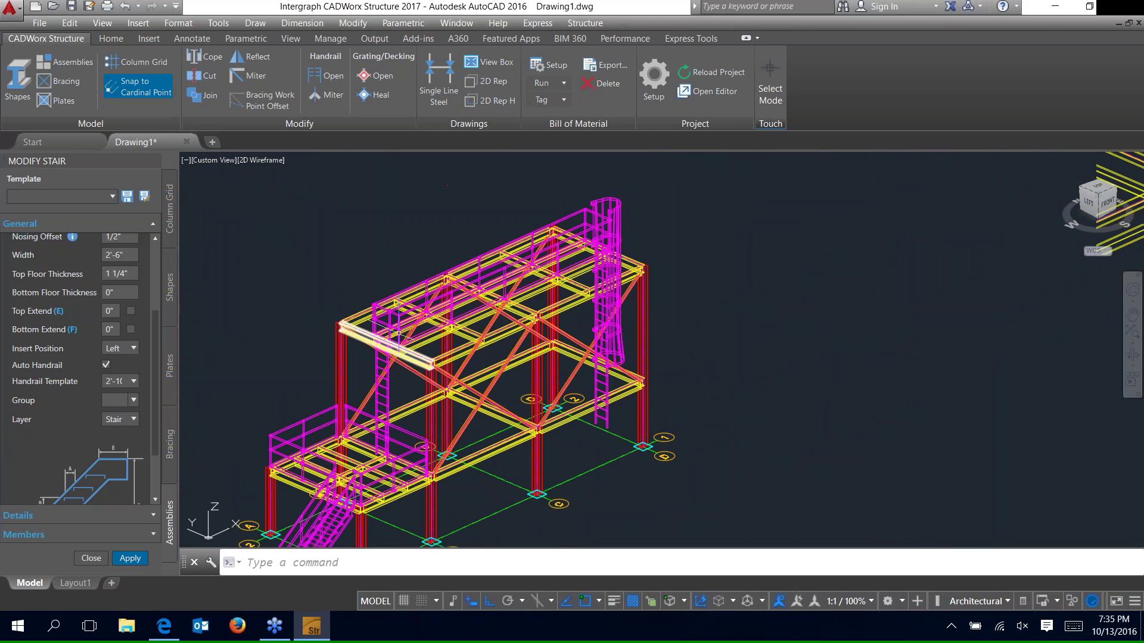
pyautogui.scroll(8, 313, 217)
pyautogui.rightClick(312, 218)
pyautogui.click(336, 225)
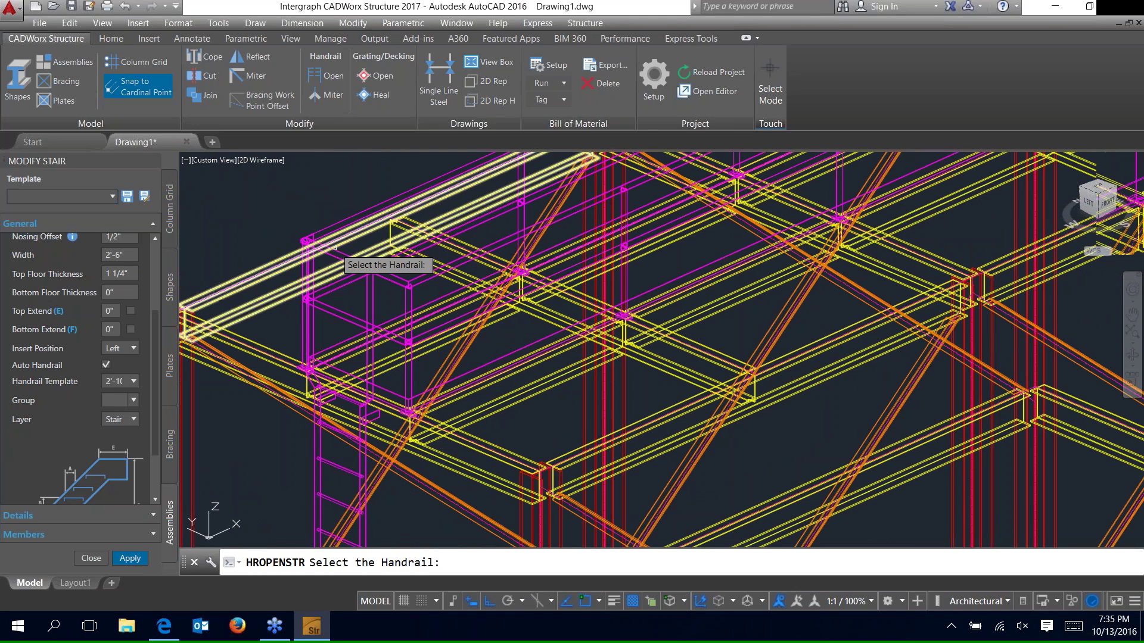
pyautogui.click(335, 248)
pyautogui.scroll(2, 335, 249)
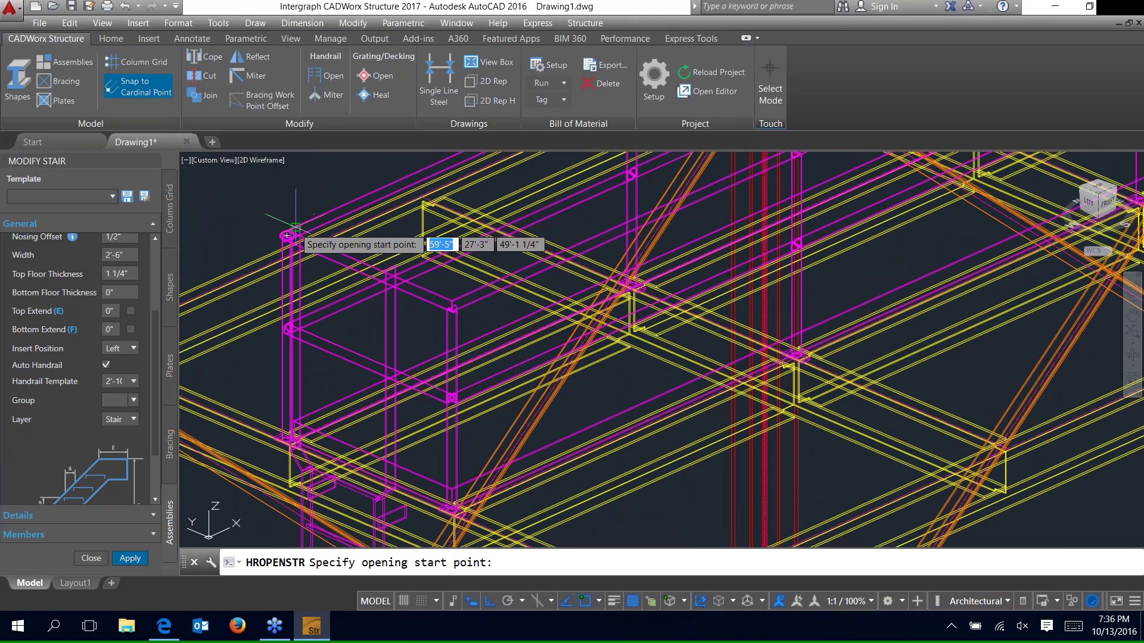
pyautogui.click(286, 236)
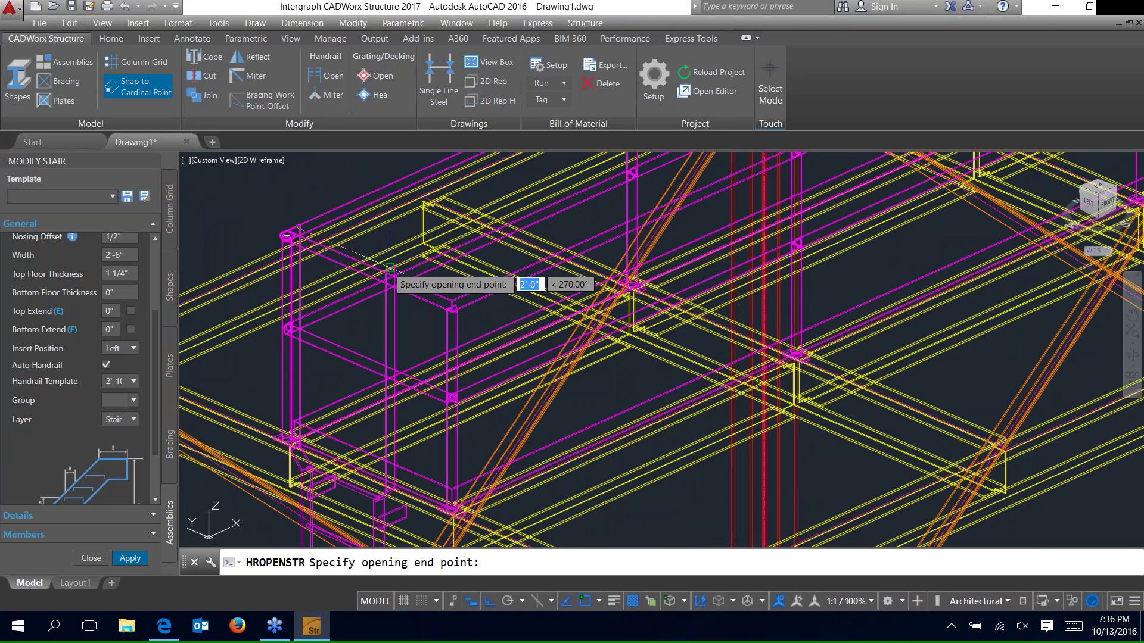
pyautogui.click(390, 266)
# - Open the upper platform's end handrail at the caged ladder, using the two sides of the cage as opening points
pyautogui.scroll(-5, 311, 349)
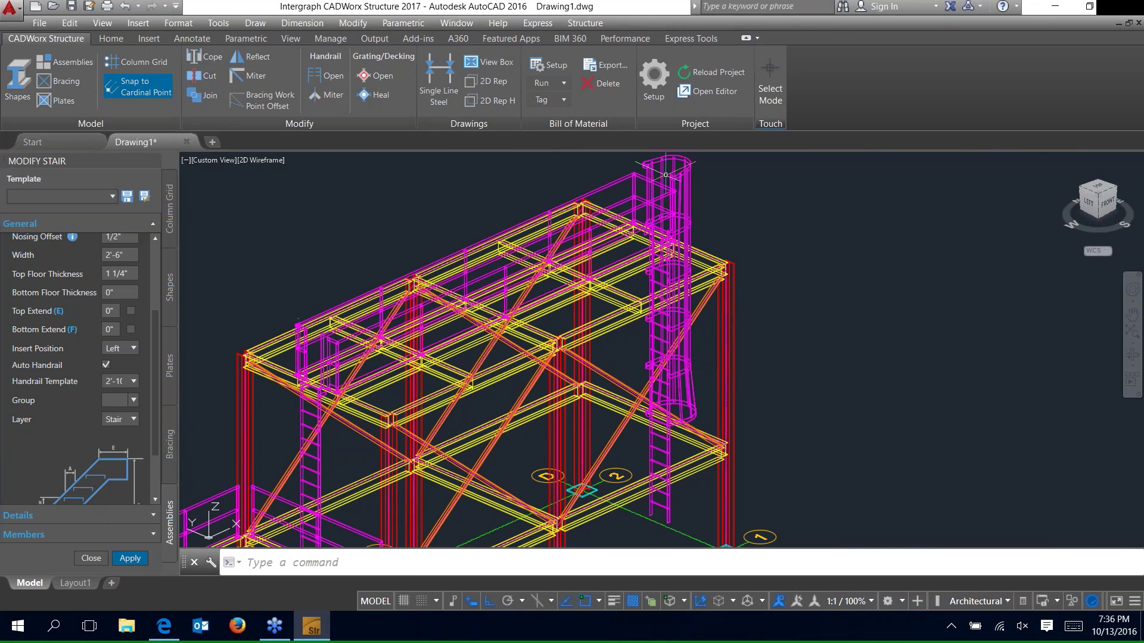
pyautogui.scroll(5, 666, 175)
pyautogui.press('Return')
pyautogui.click(594, 212)
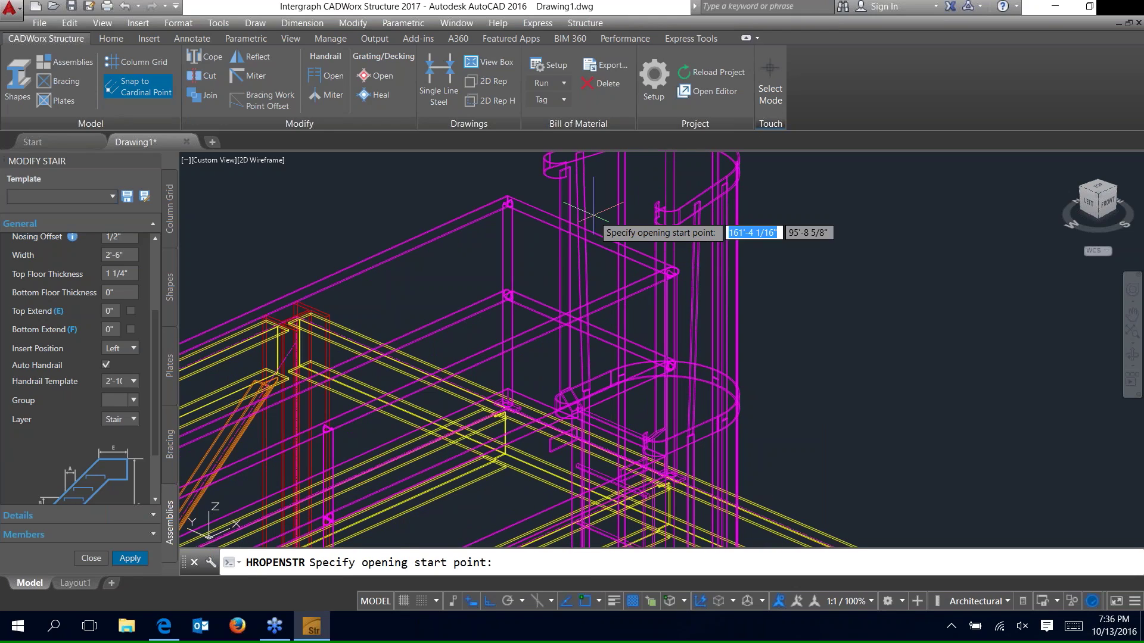
pyautogui.click(557, 172)
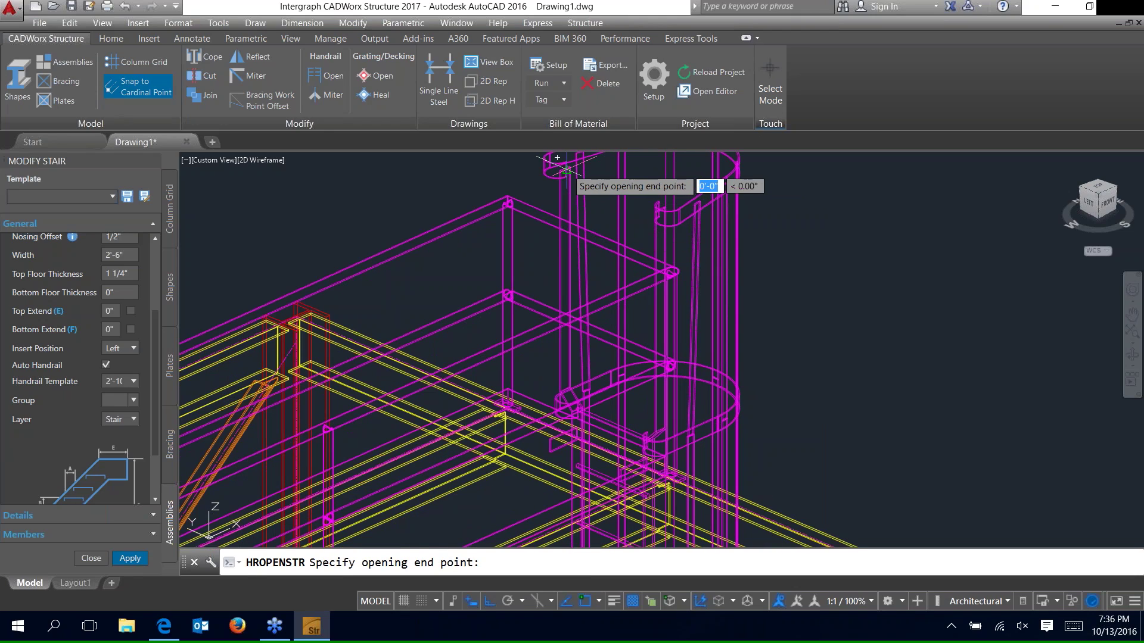
pyautogui.click(659, 208)
# - Set up a 1.25" Thick Grating assembly in the Grating group, placed by members
pyautogui.scroll(-8, 368, 297)
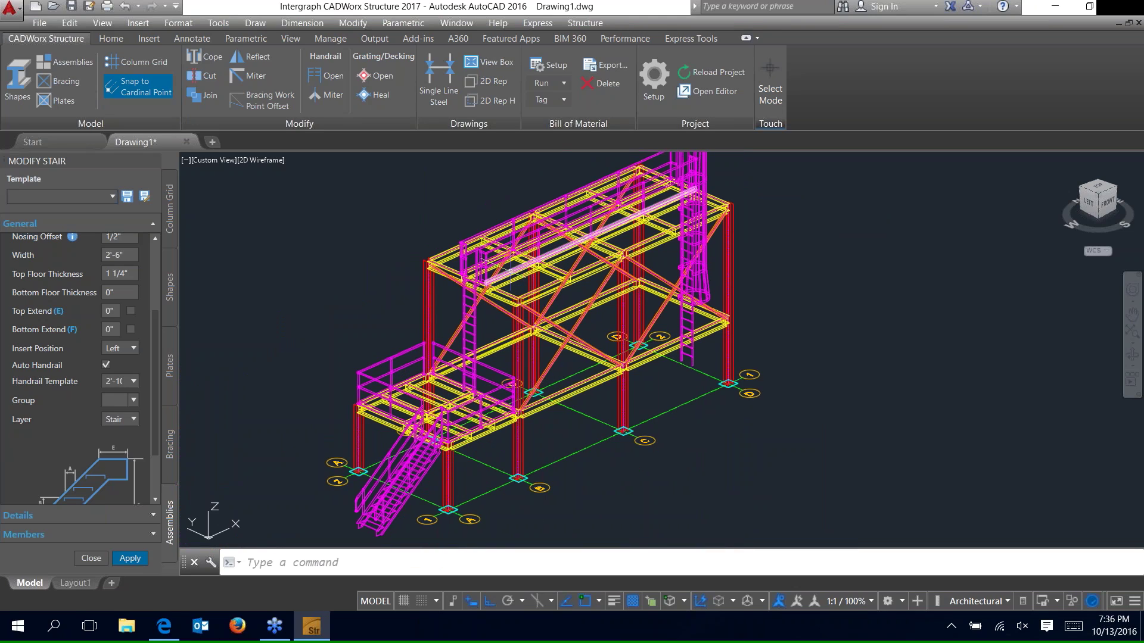
pyautogui.click(69, 59)
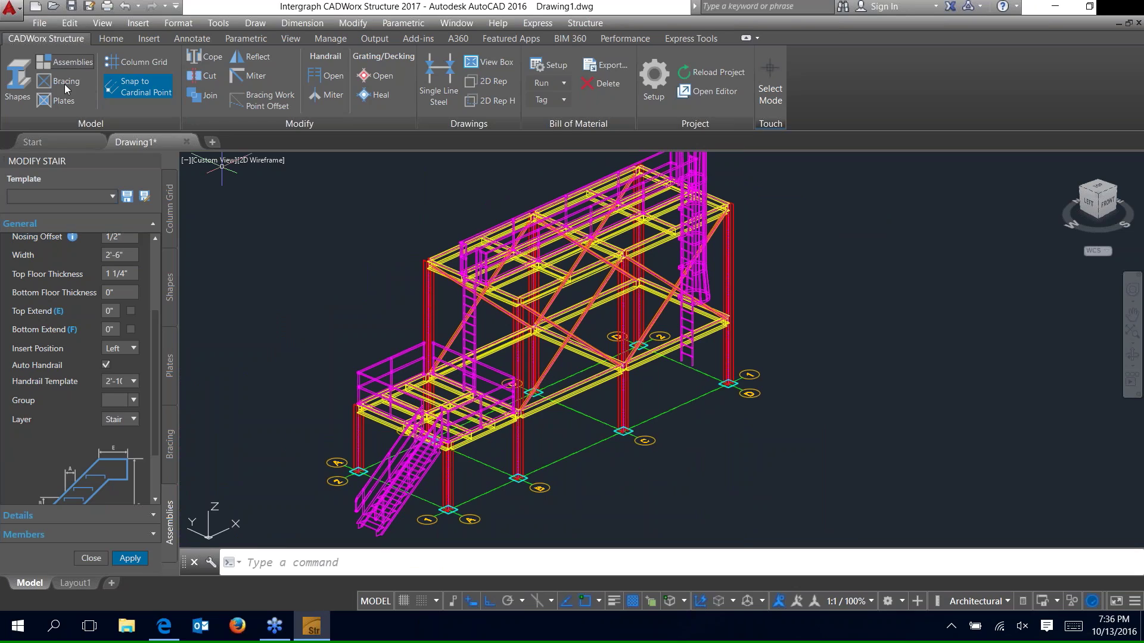
pyautogui.click(44, 248)
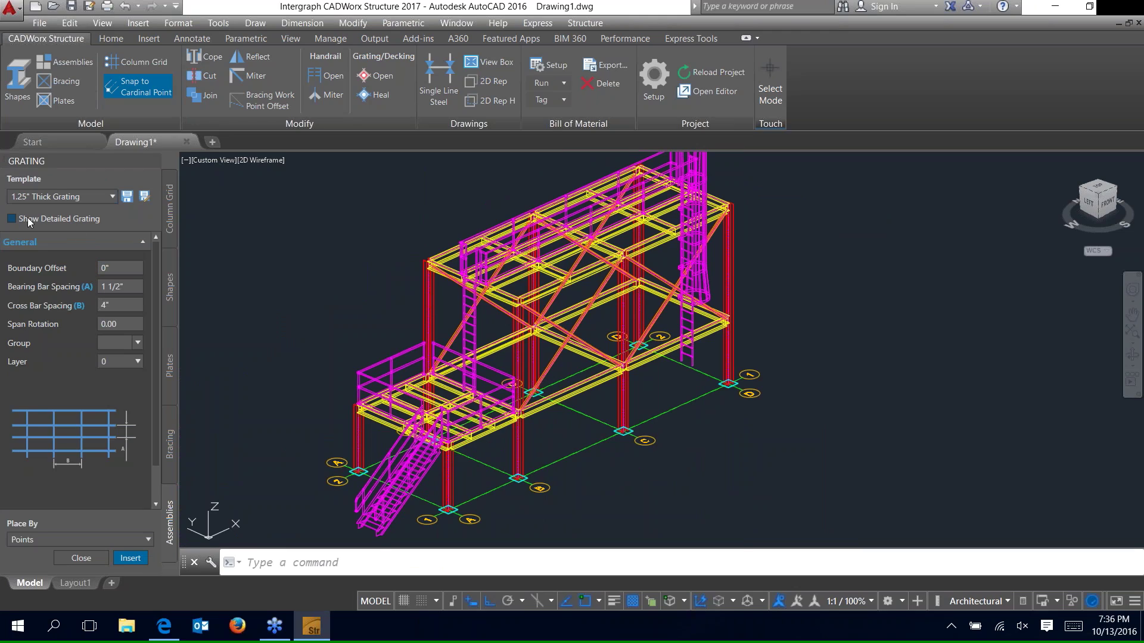
pyautogui.click(136, 345)
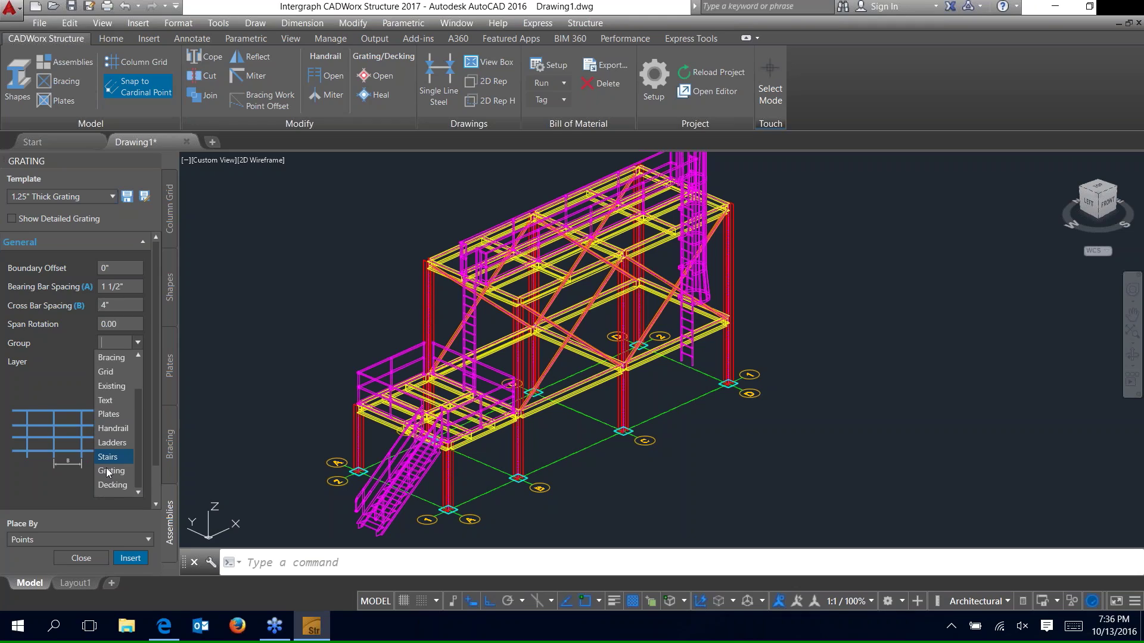
pyautogui.click(107, 471)
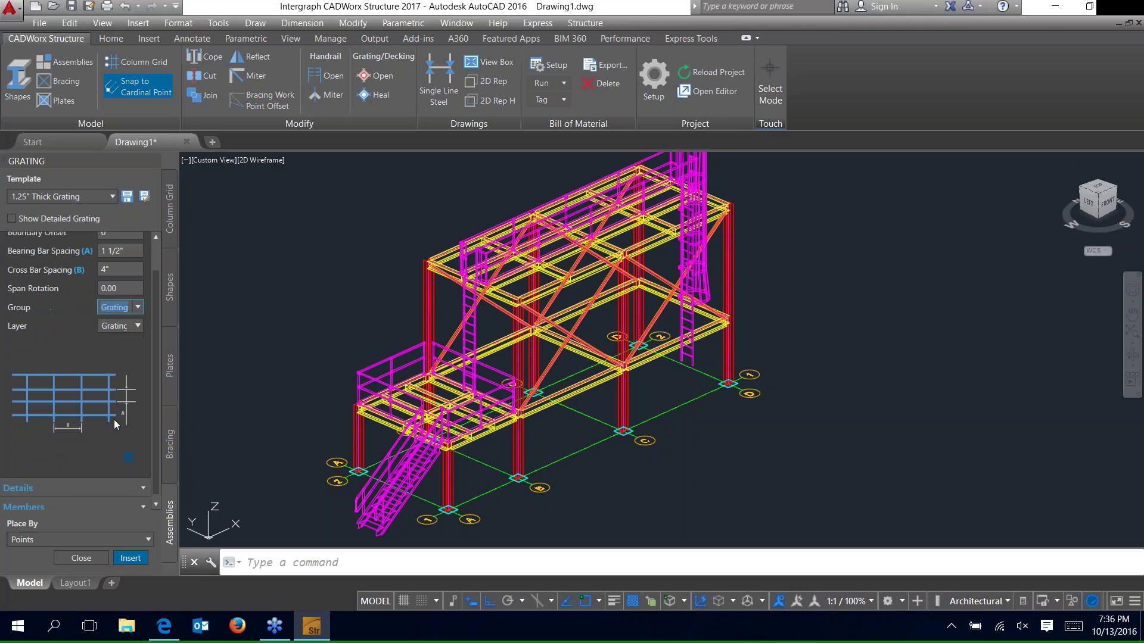
pyautogui.click(125, 540)
pyautogui.click(28, 585)
# - Insert the grating on the upper walkway, selecting the beams along both handrail lines and the two end beams as boundary members
pyautogui.click(130, 558)
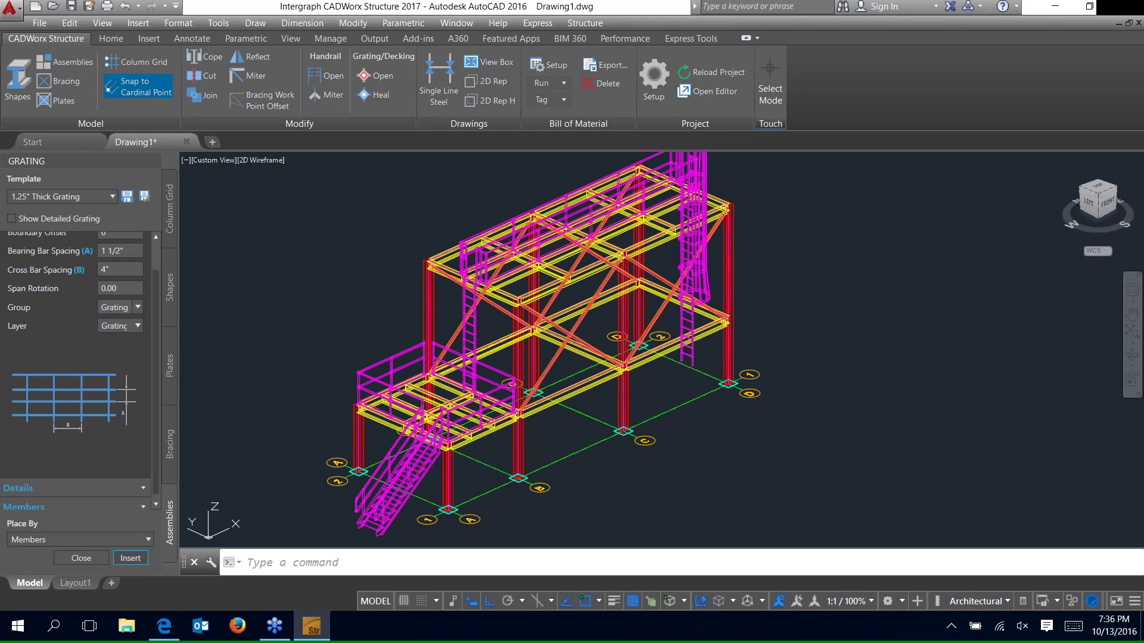
pyautogui.scroll(4, 538, 243)
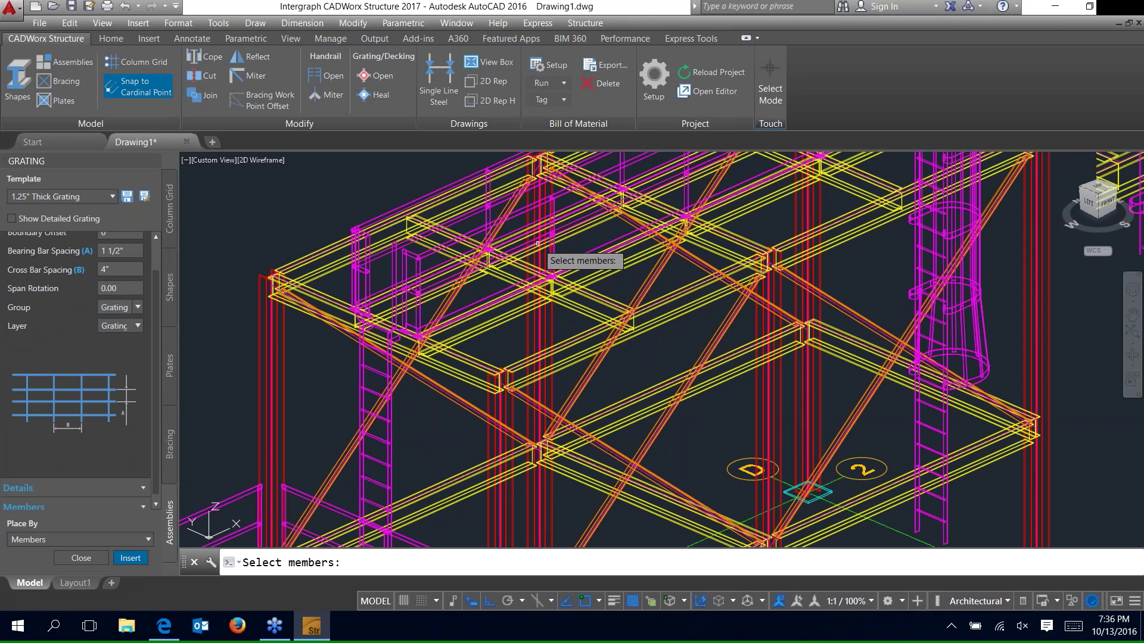
pyautogui.scroll(2, 537, 243)
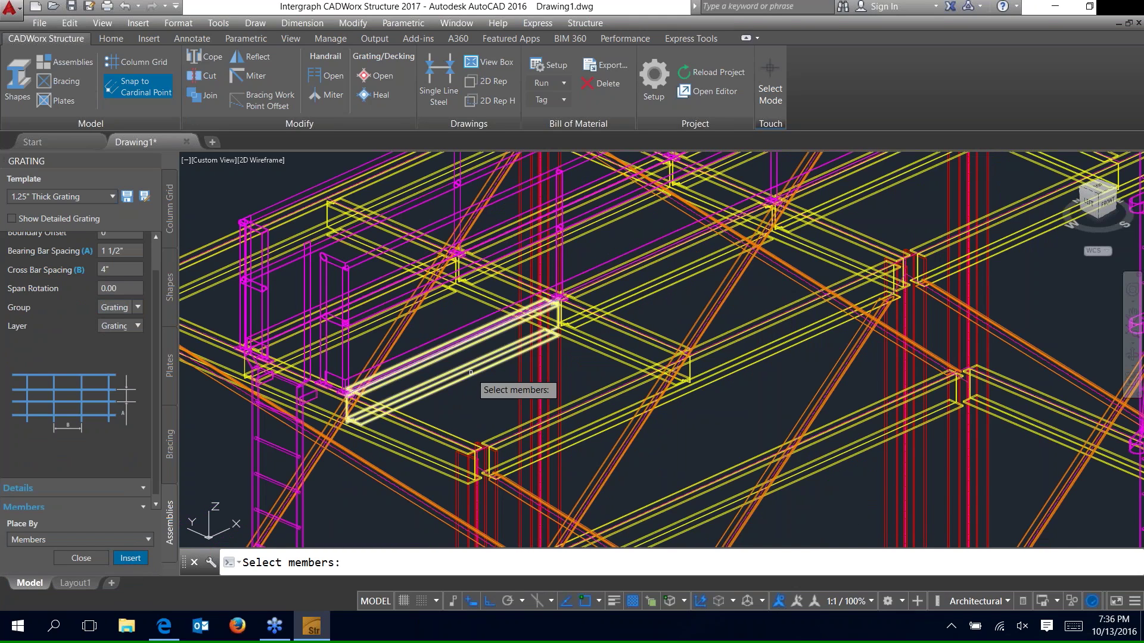
pyautogui.click(471, 373)
pyautogui.scroll(-4, 470, 372)
pyautogui.moveTo(905, 173); pyautogui.dragTo(771, 277, button='middle')
pyautogui.click(756, 239)
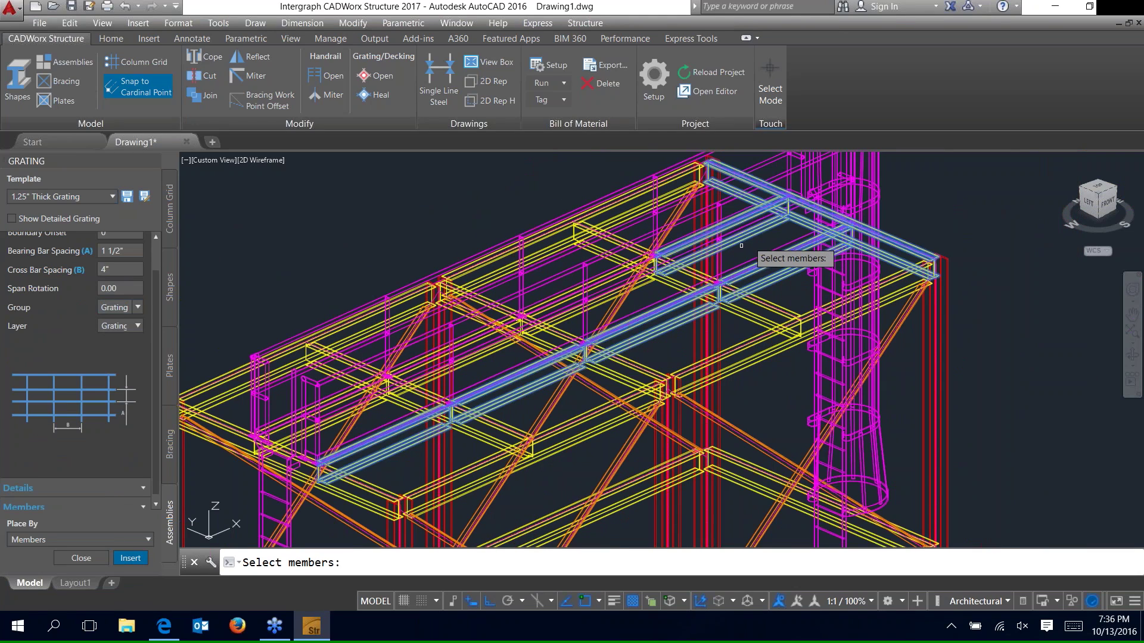
pyautogui.click(593, 307)
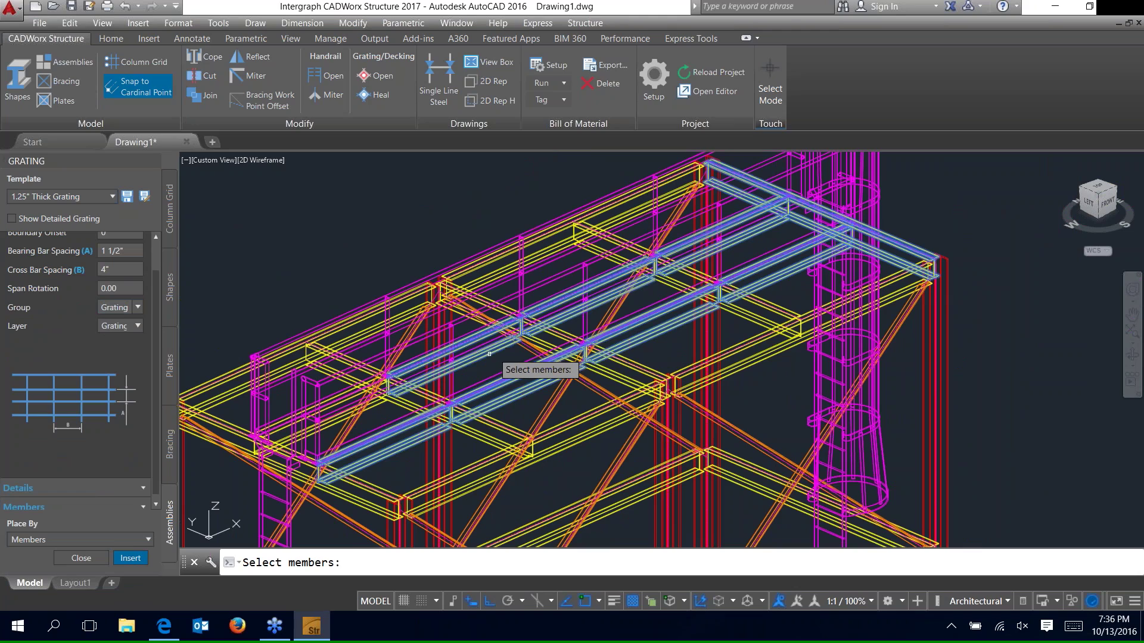
pyautogui.click(369, 408)
pyautogui.click(381, 465)
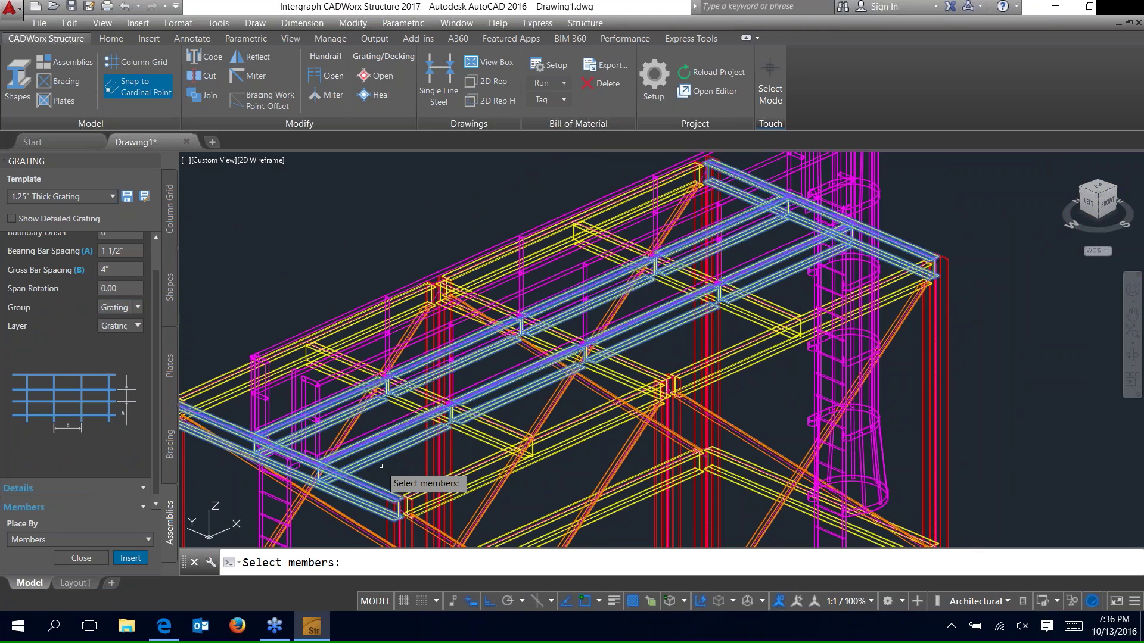
pyautogui.press('Return')
# - Switch the model's visual style from 2D Wireframe to Shaded
pyautogui.scroll(3, 265, 455)
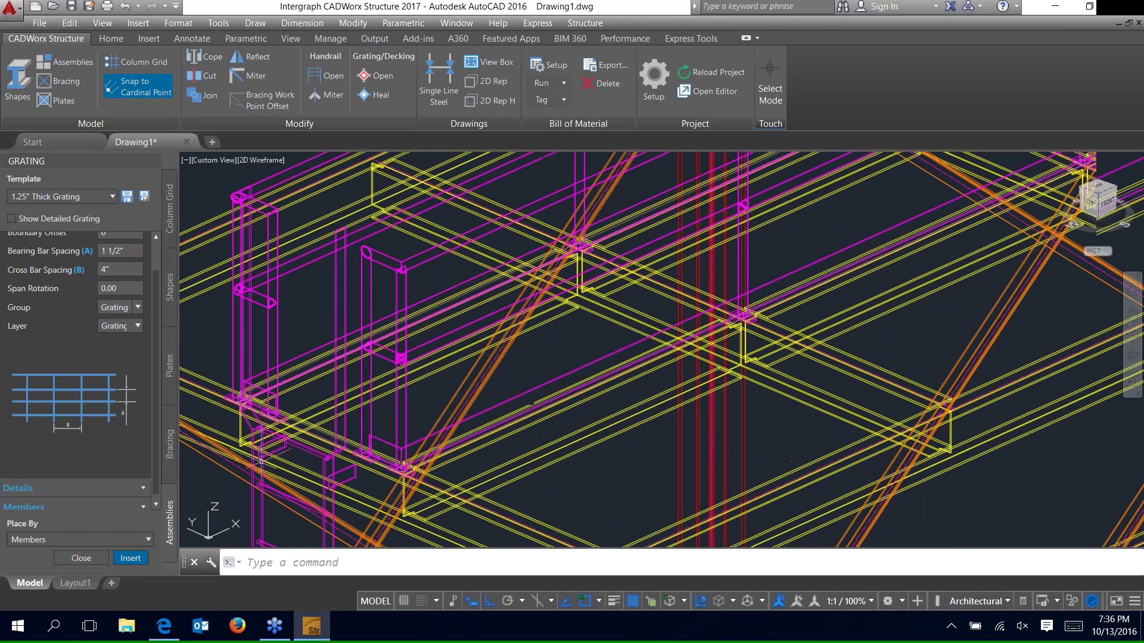
pyautogui.scroll(3, 261, 462)
pyautogui.scroll(-2, 397, 327)
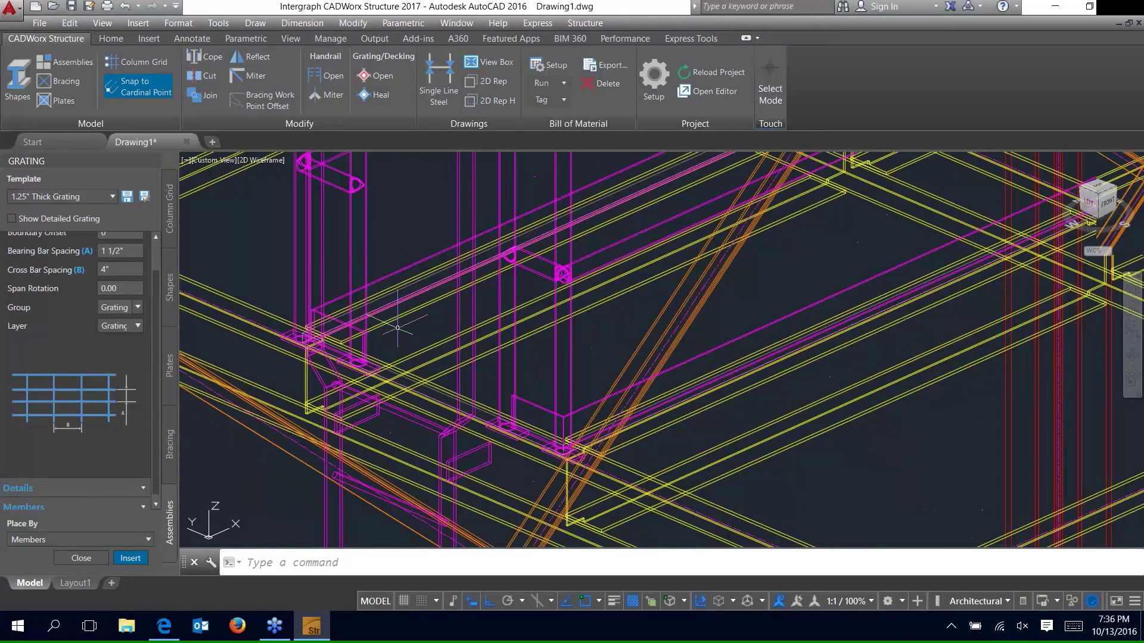
pyautogui.scroll(2, 397, 327)
pyautogui.click(262, 160)
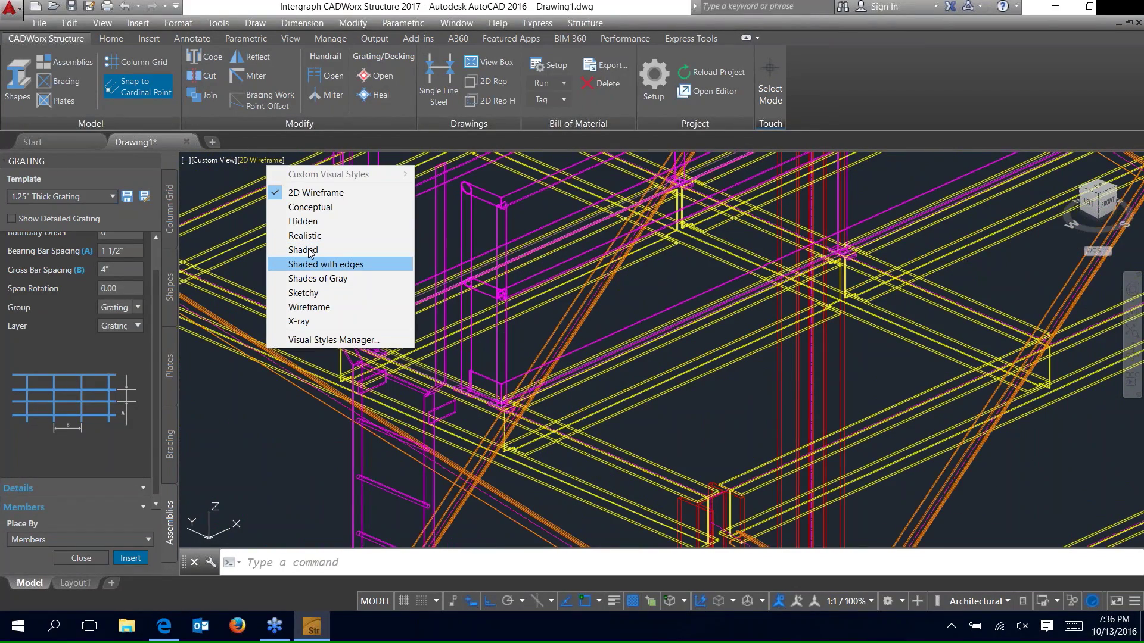
pyautogui.click(303, 250)
pyautogui.scroll(-3, 477, 358)
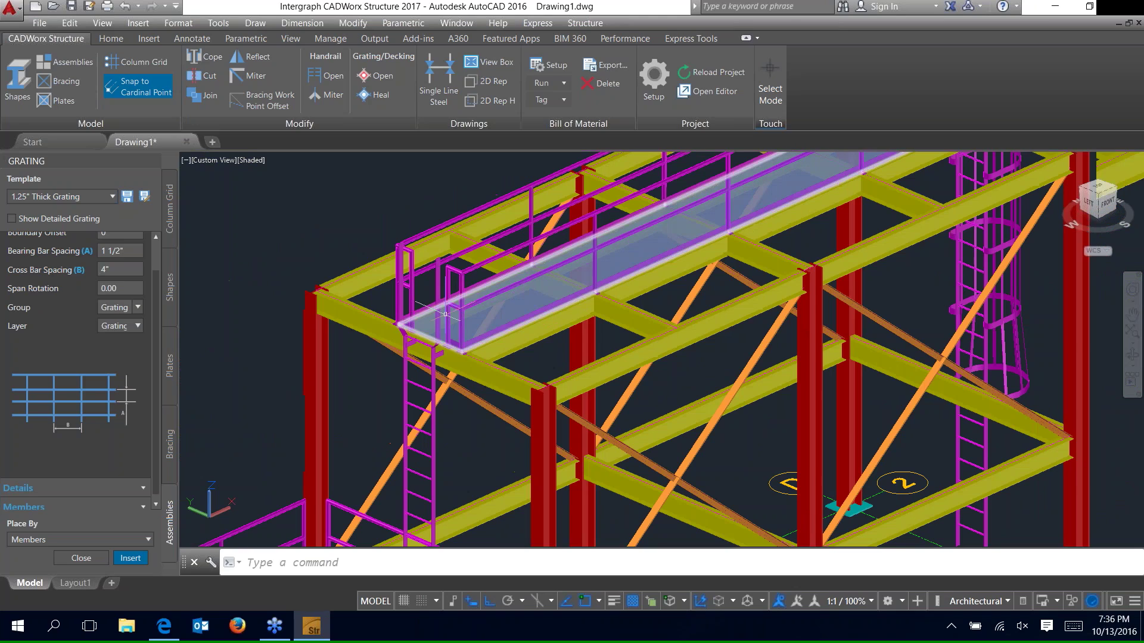
# - Modify the upper walkway grating to have a boundary offset of 2 7/8"
pyautogui.scroll(2, 477, 358)
pyautogui.scroll(5, 595, 367)
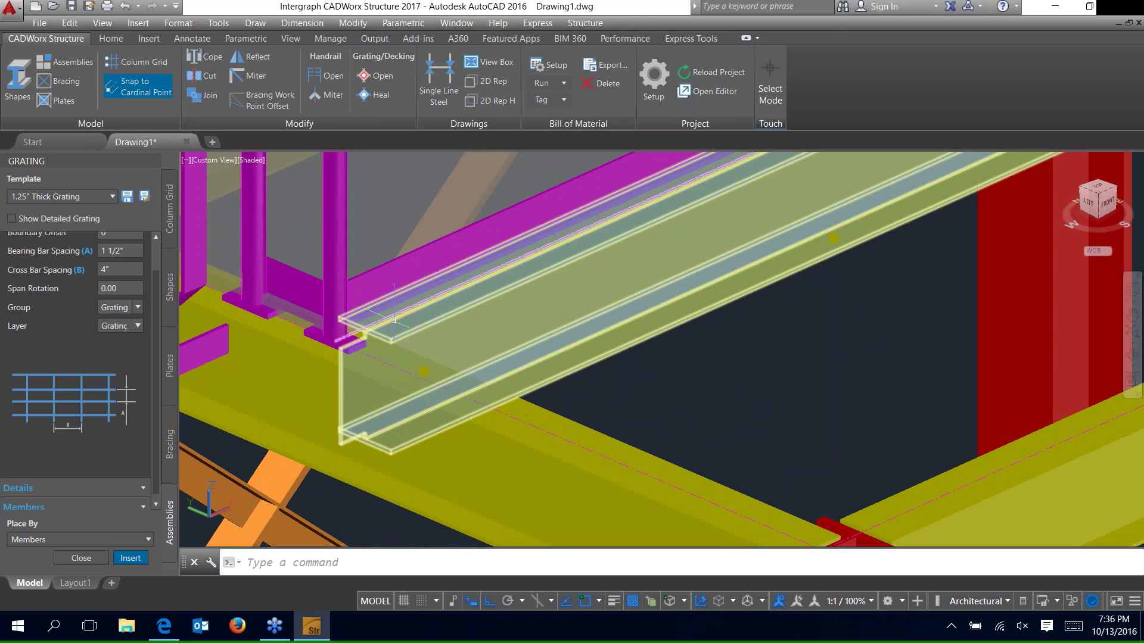
pyautogui.click(388, 313)
pyautogui.click(404, 295)
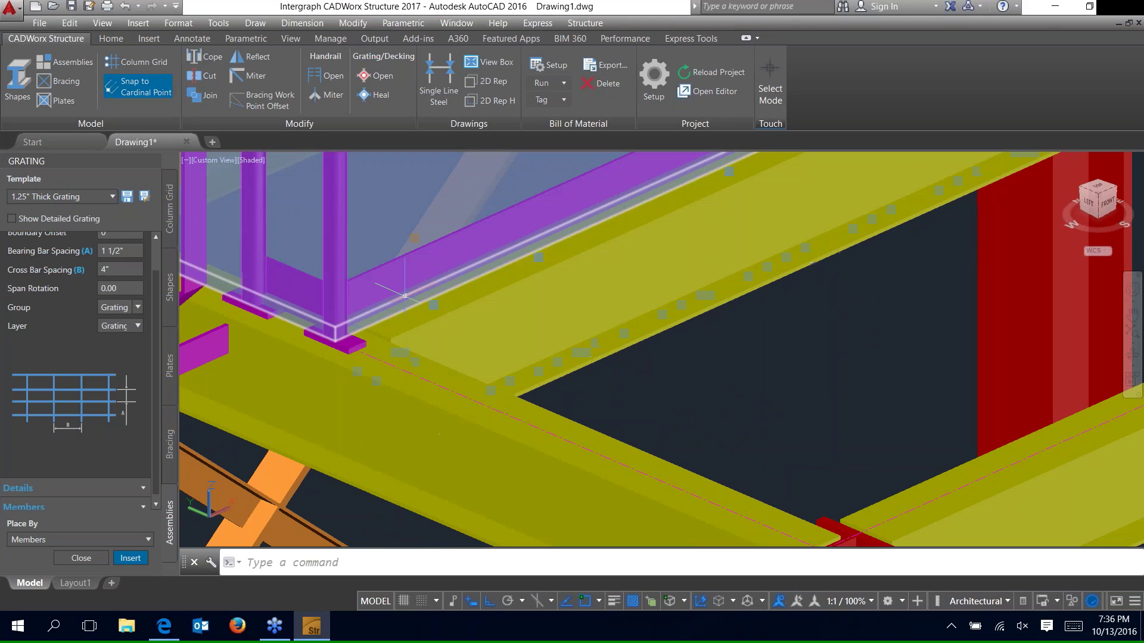
pyautogui.press('Return')
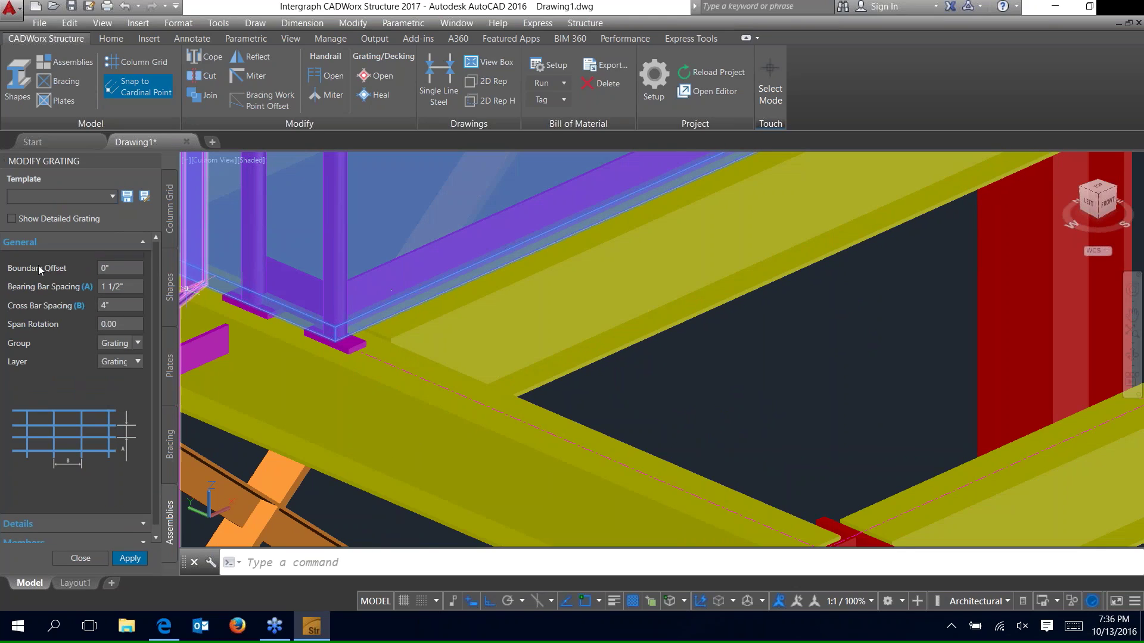
pyautogui.click(113, 269)
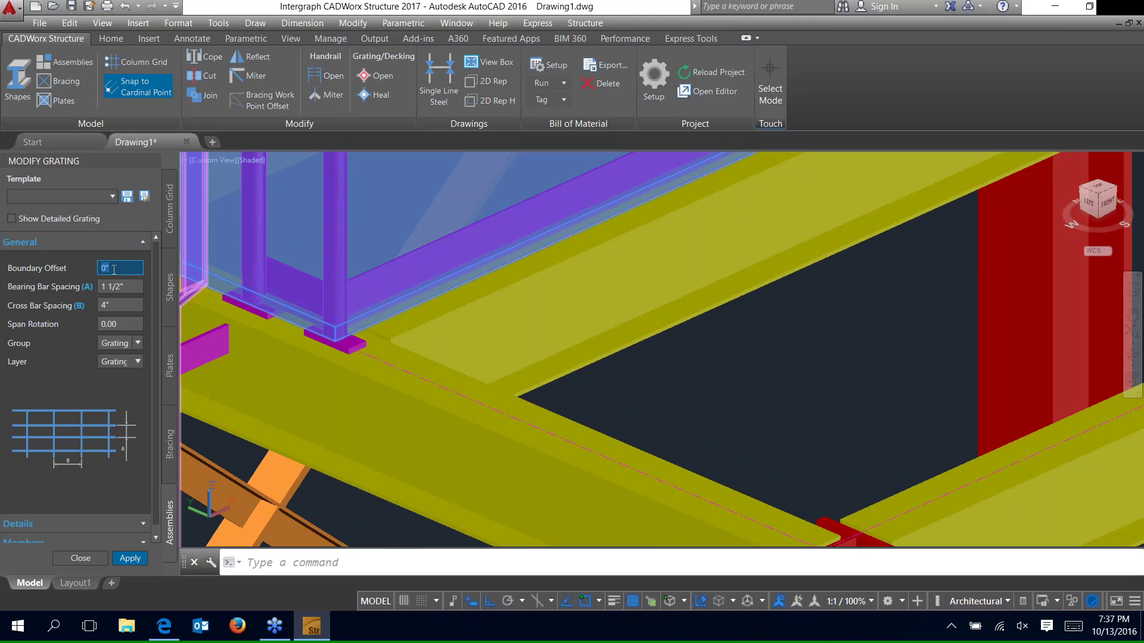
pyautogui.write('2.875')
pyautogui.click(117, 287)
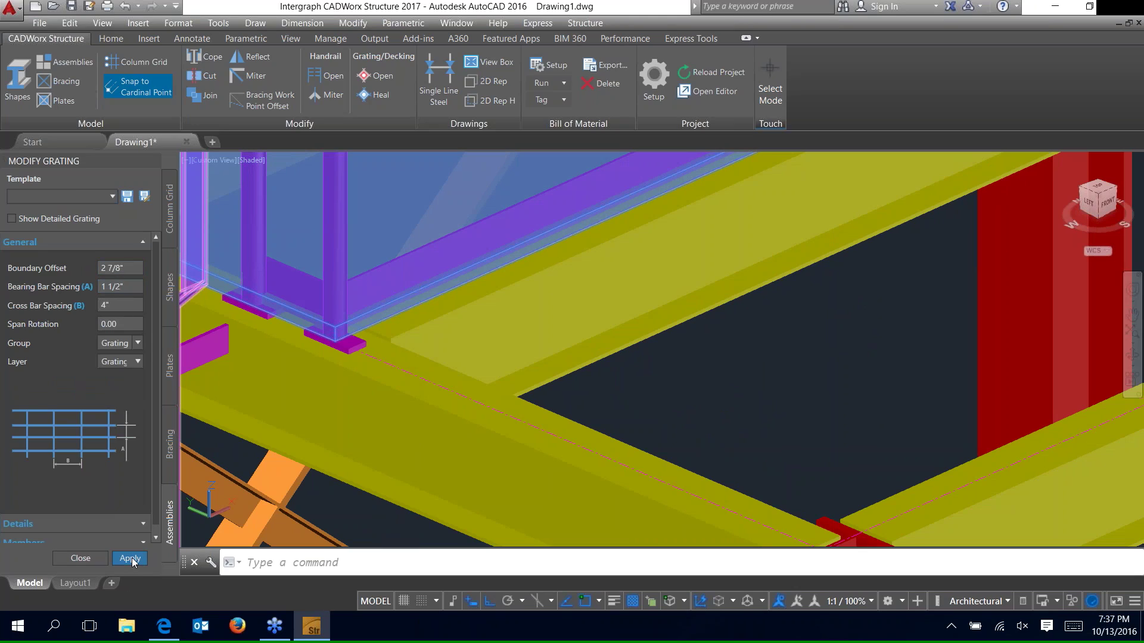
pyautogui.click(130, 559)
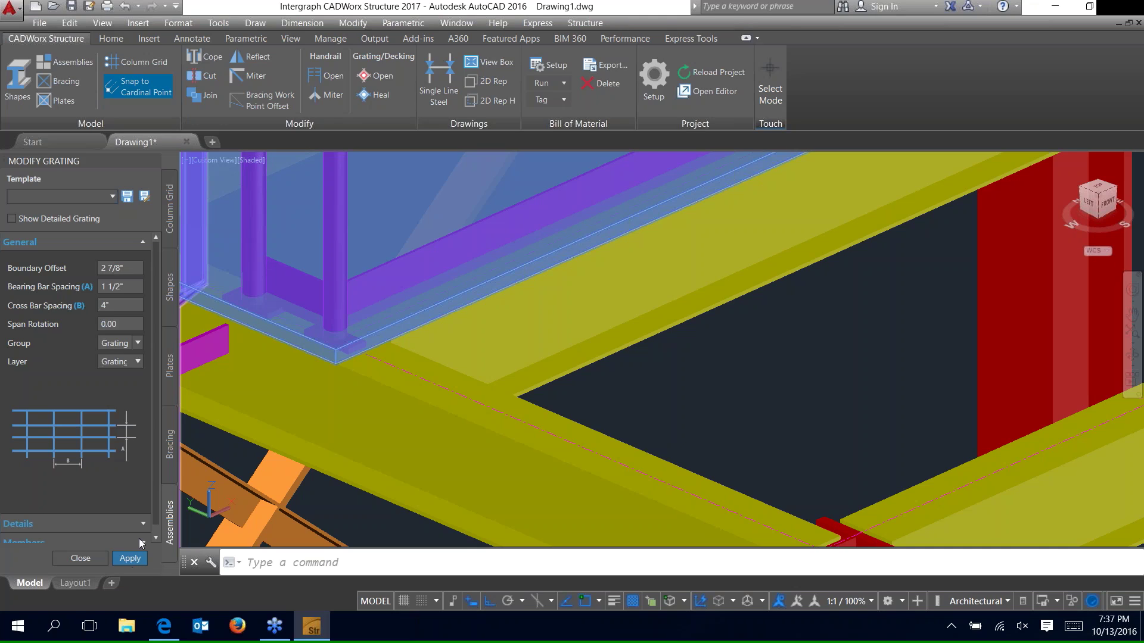
pyautogui.click(88, 557)
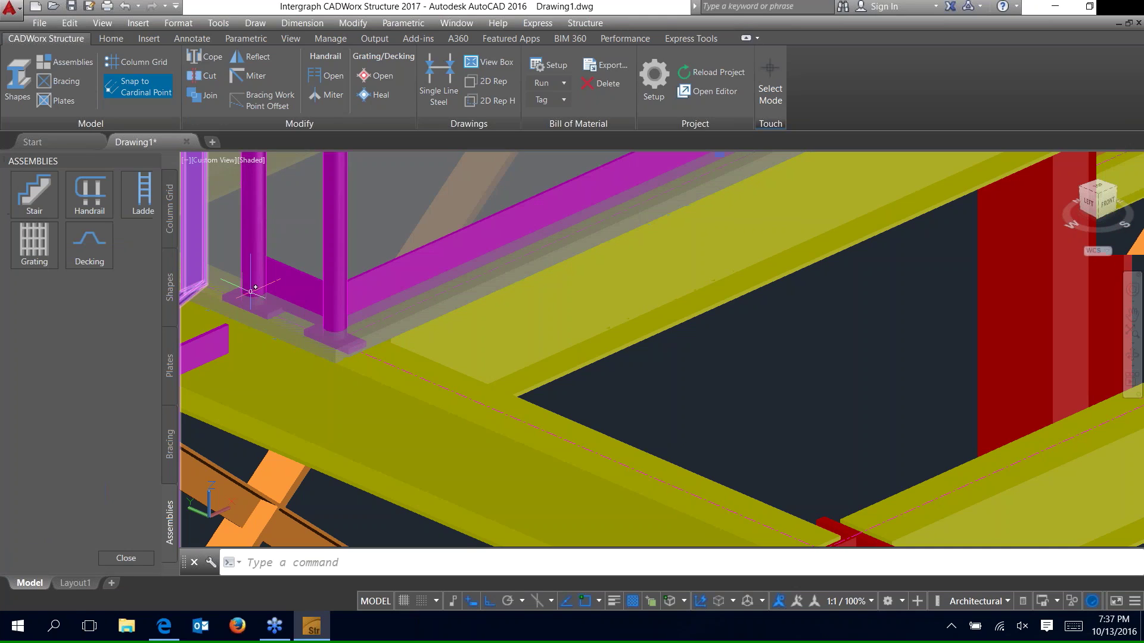
# - Set up another 1.25" Thick Grating with detailed grating shown and placement by members
pyautogui.scroll(-5, 550, 218)
pyautogui.moveTo(549, 218); pyautogui.dragTo(560, 207)
pyautogui.press('Escape')
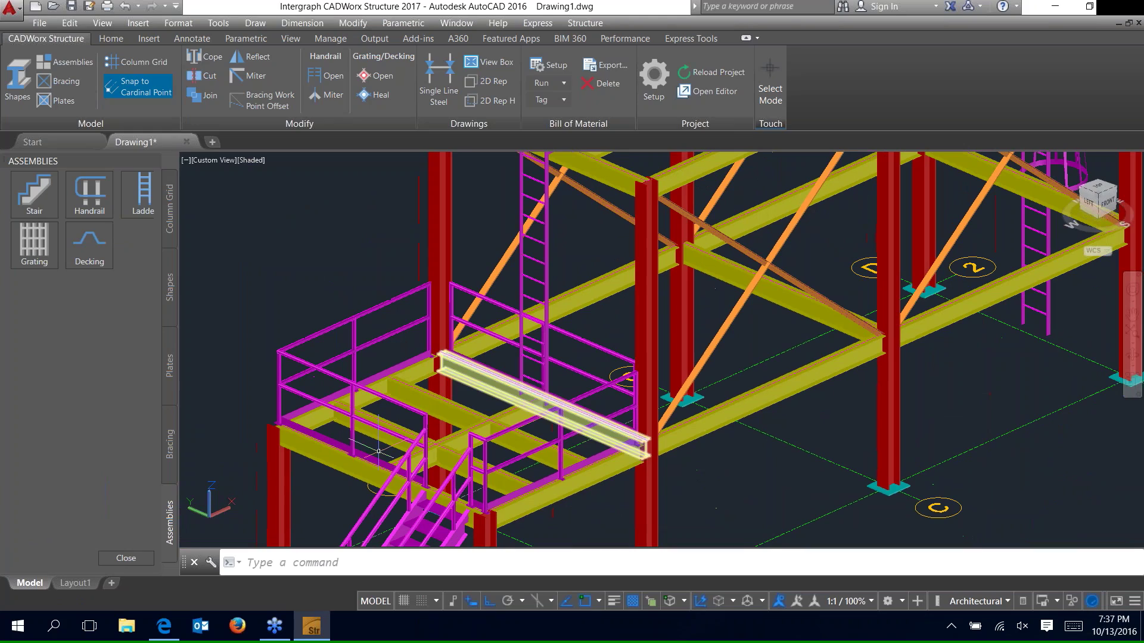
pyautogui.click(36, 239)
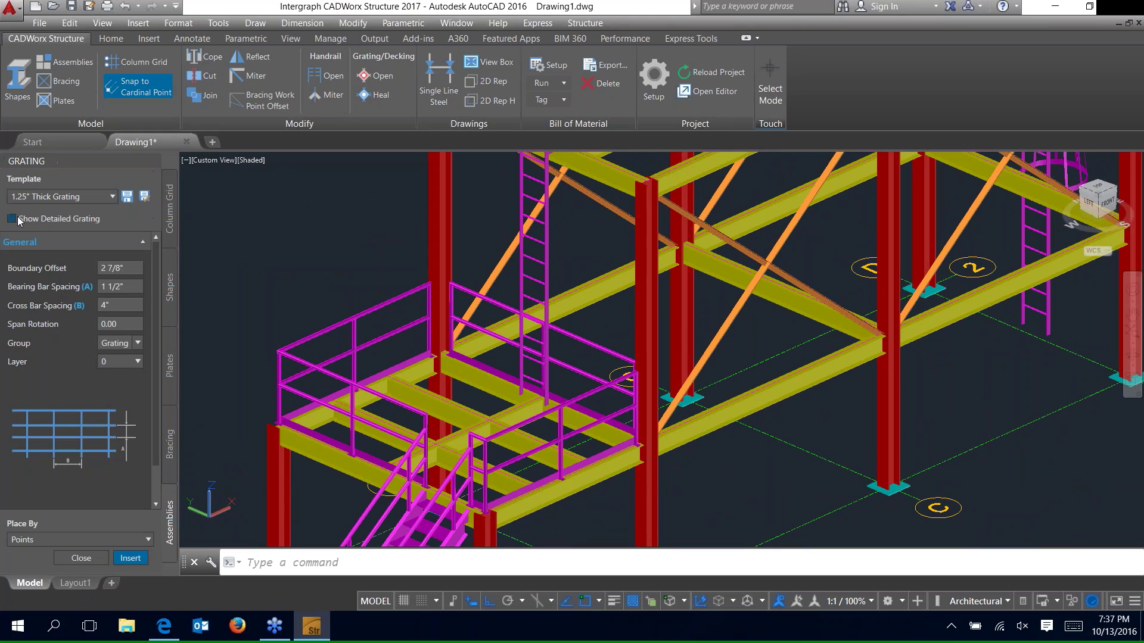
pyautogui.click(11, 219)
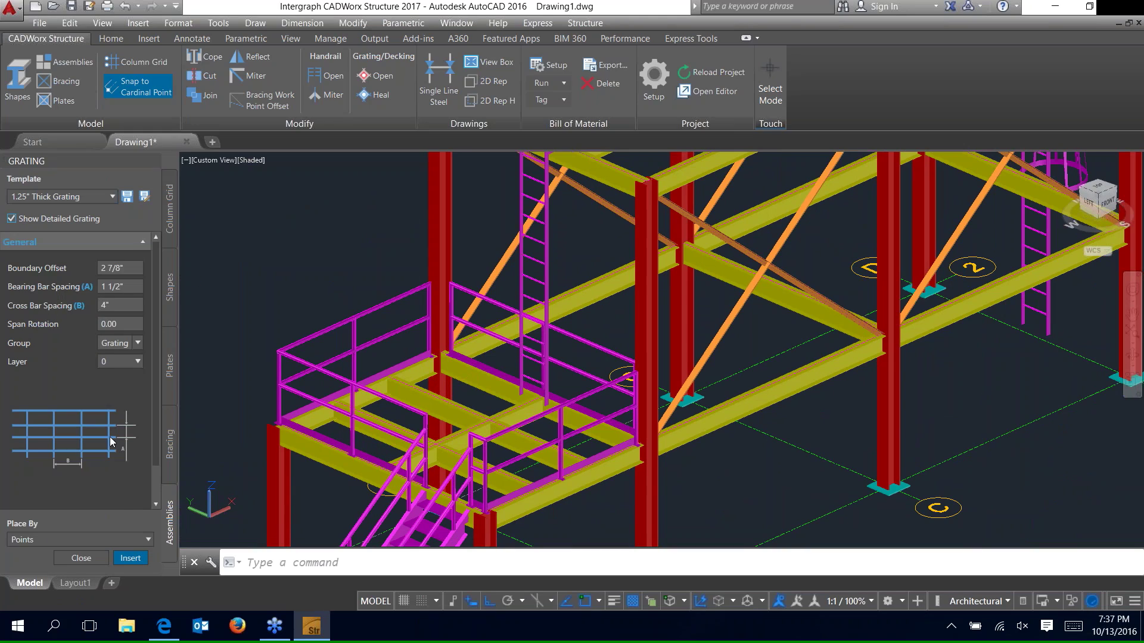
pyautogui.click(119, 539)
pyautogui.click(52, 582)
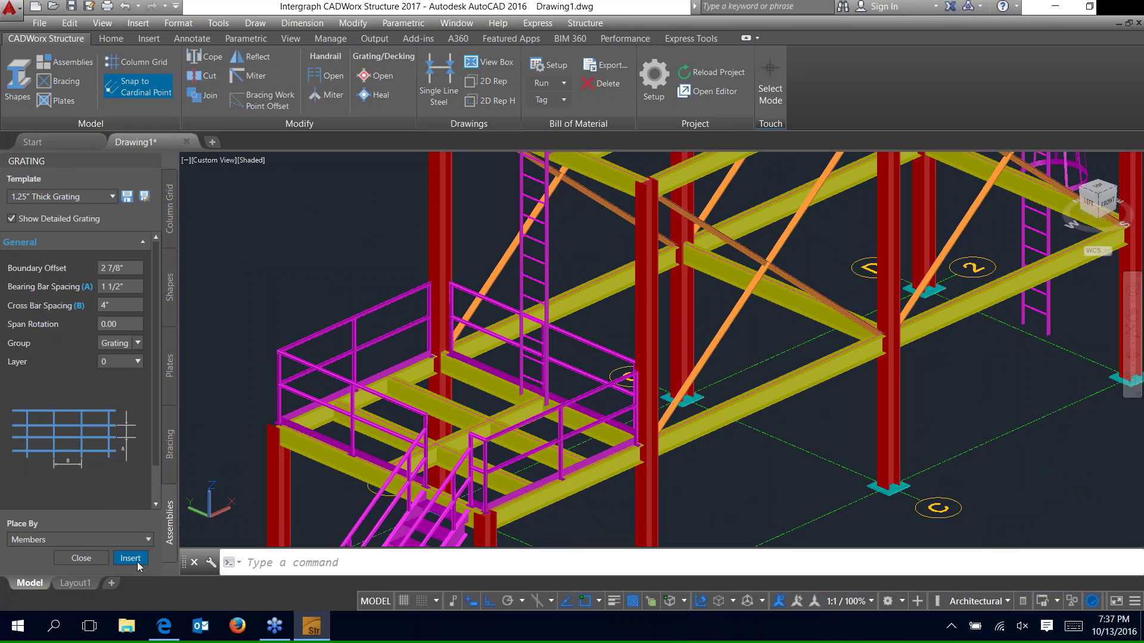
# - Insert the detailed grating on the lower platform, selecting its two outer cross beams as the boundary members
pyautogui.click(130, 558)
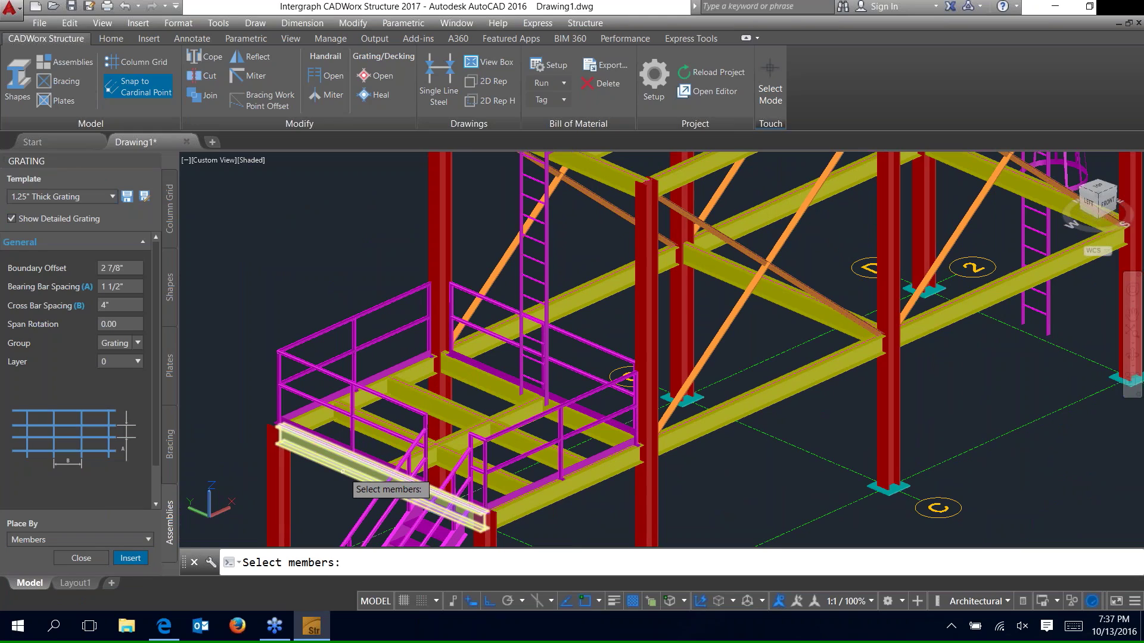
pyautogui.click(421, 433)
pyautogui.click(483, 390)
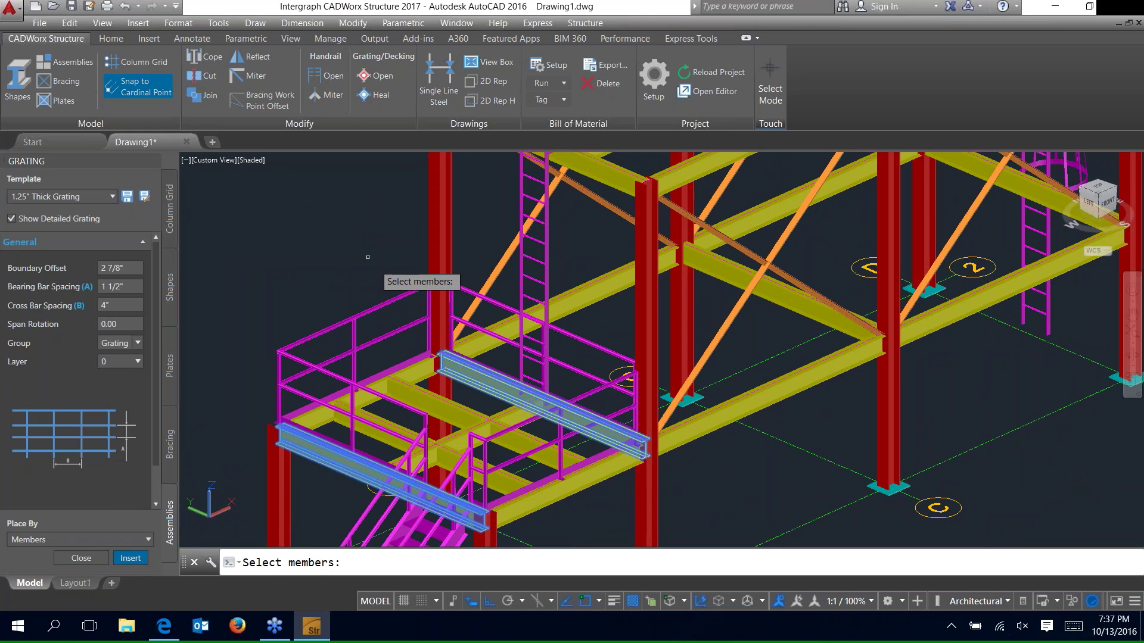
pyautogui.press('Return')
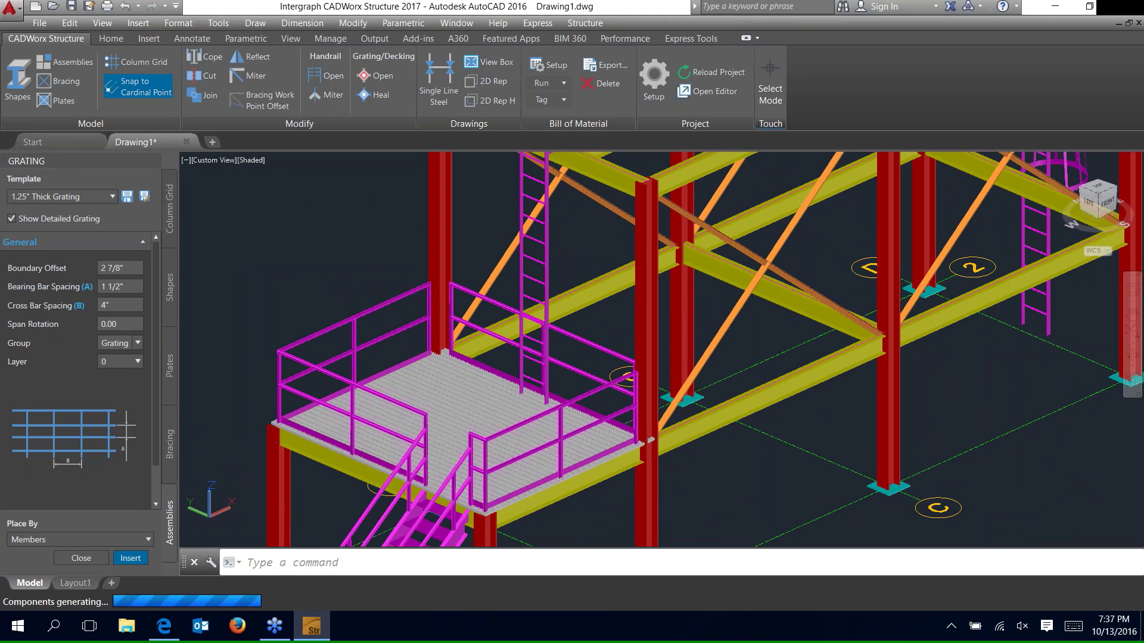
# - Open the lower platform's grating around the two columns at its inner corners, with an opening boundary offset of 2
pyautogui.scroll(4, 507, 322)
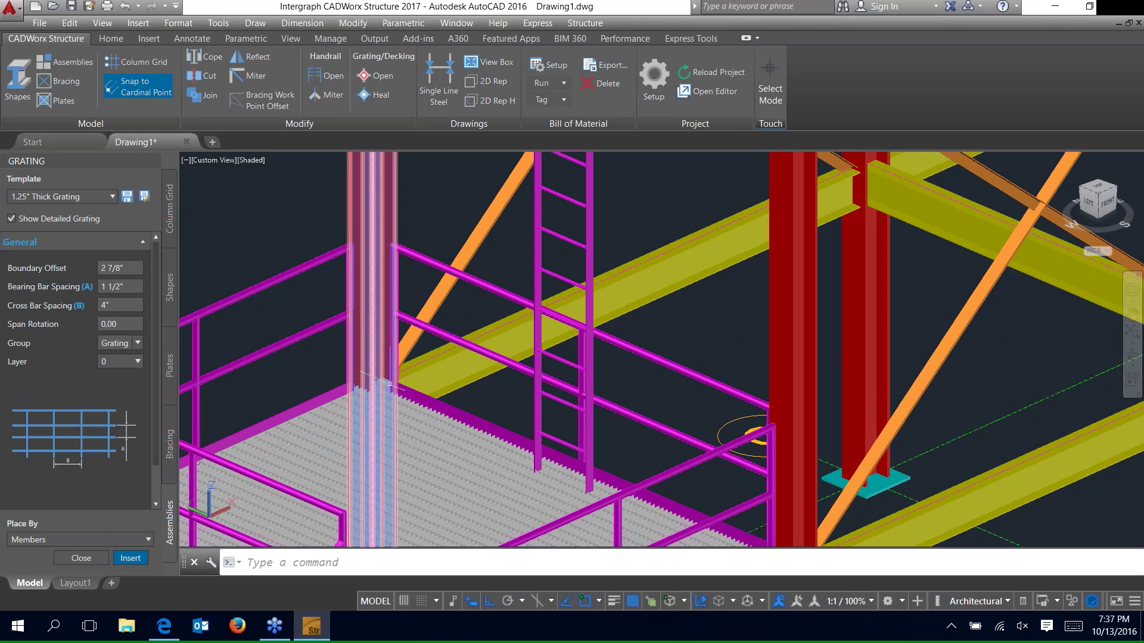
pyautogui.click(377, 78)
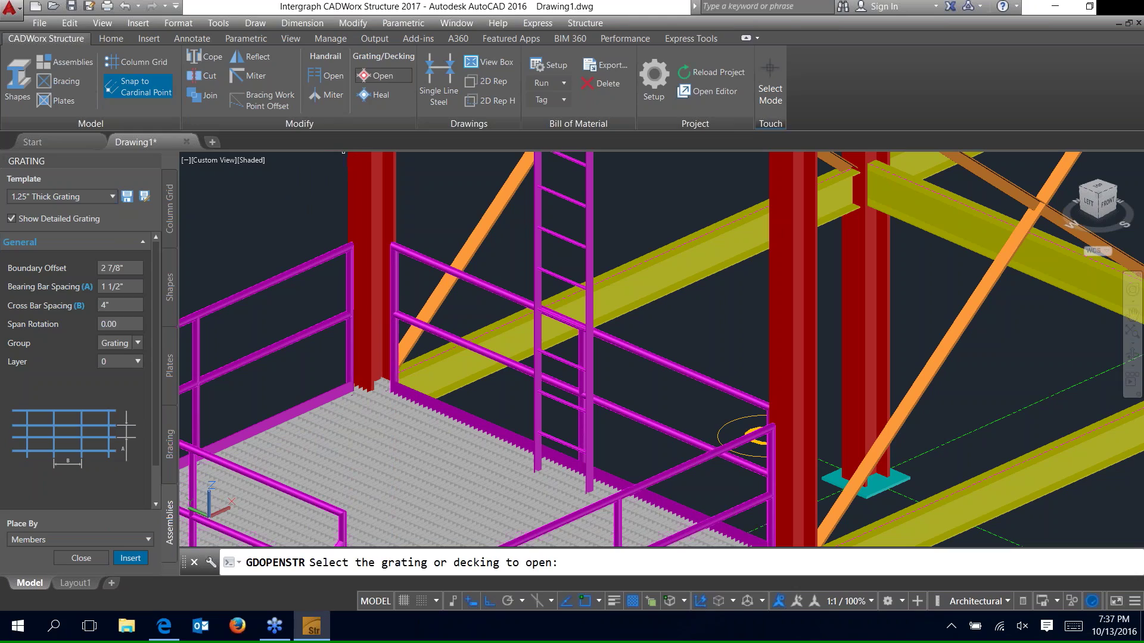
pyautogui.click(378, 422)
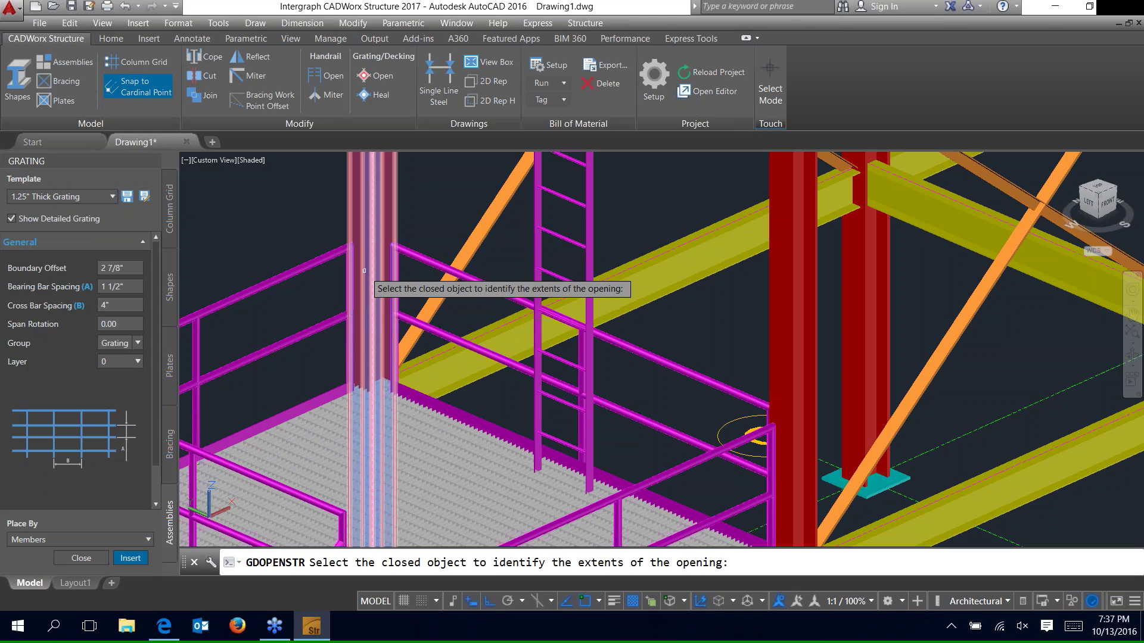
pyautogui.click(374, 345)
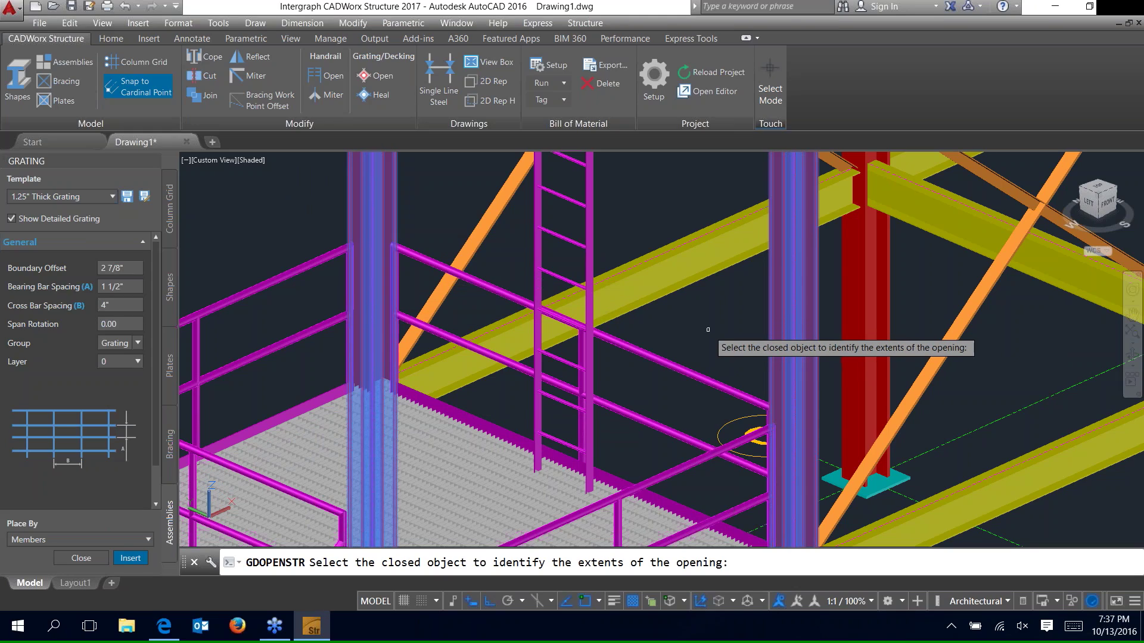
pyautogui.press('Return')
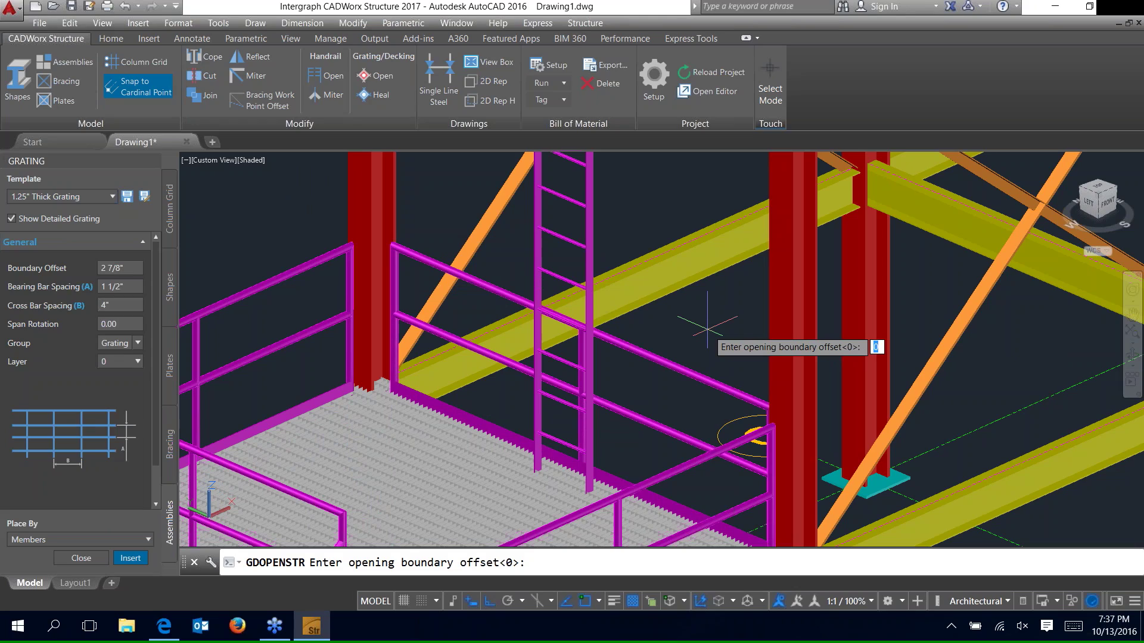
pyautogui.write('2')
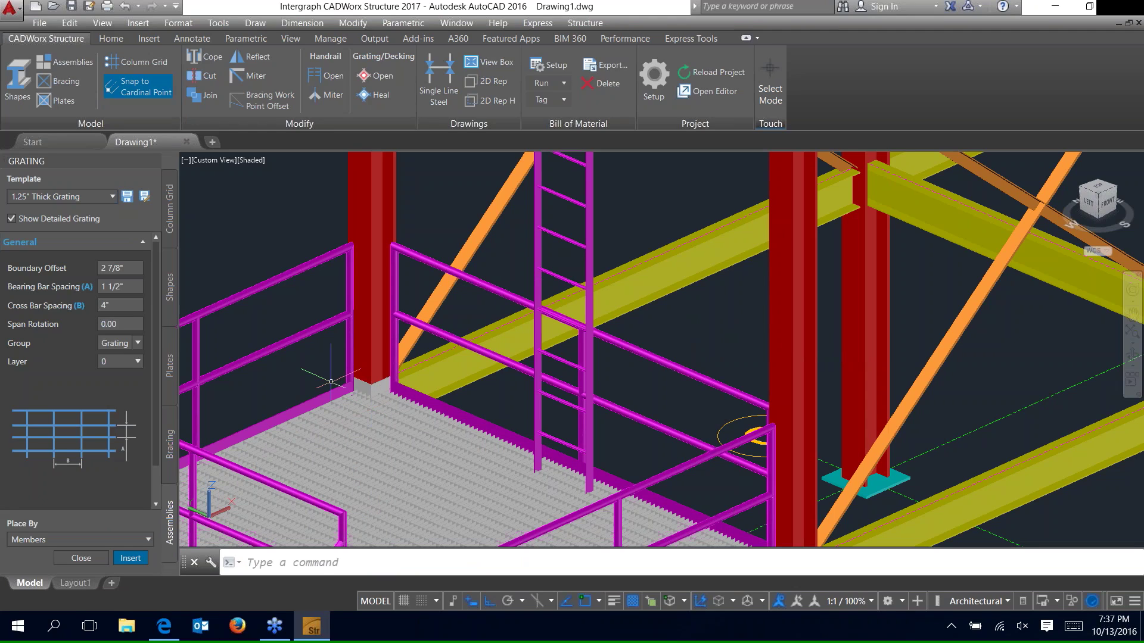
# - Examine the grating opening at the front column and across the lower platform, ending with the whole structure zoomed to its extents
pyautogui.moveTo(467, 429); pyautogui.dragTo(369, 232, button='middle')
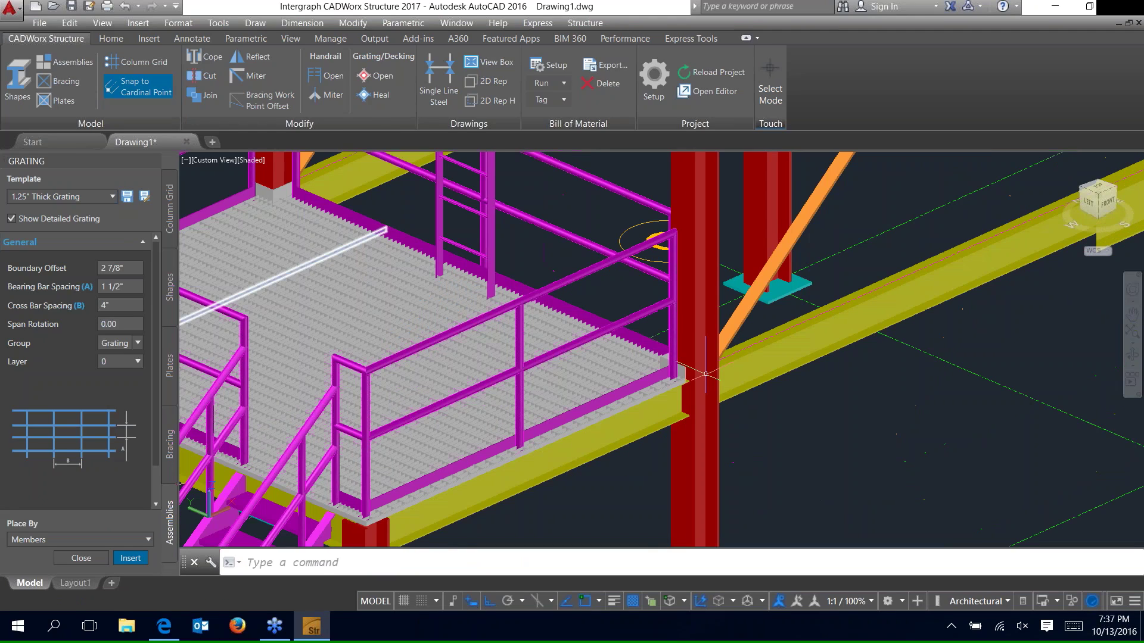
pyautogui.scroll(5, 705, 374)
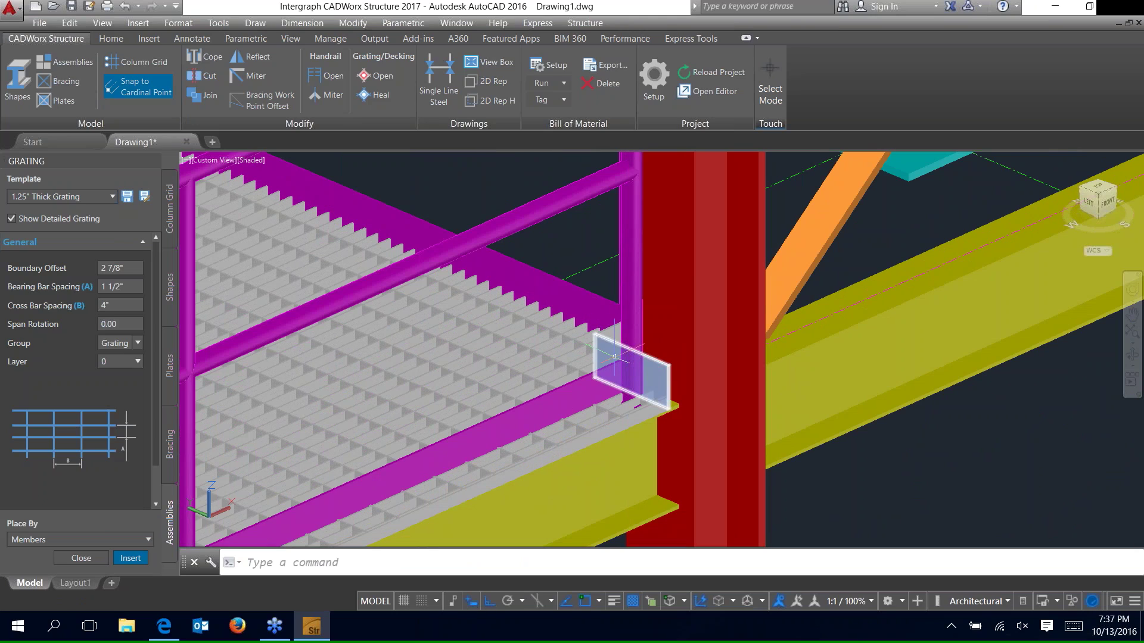
pyautogui.scroll(-5, 615, 356)
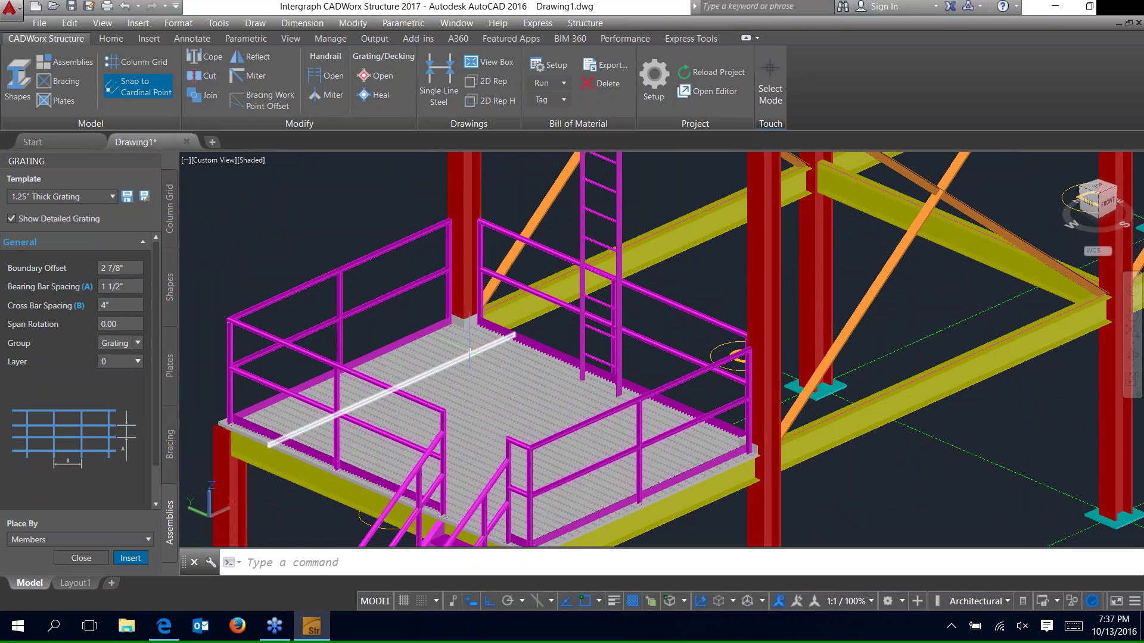
pyautogui.write('z')
pyautogui.press('Return')
pyautogui.write('e')
pyautogui.press('Return')
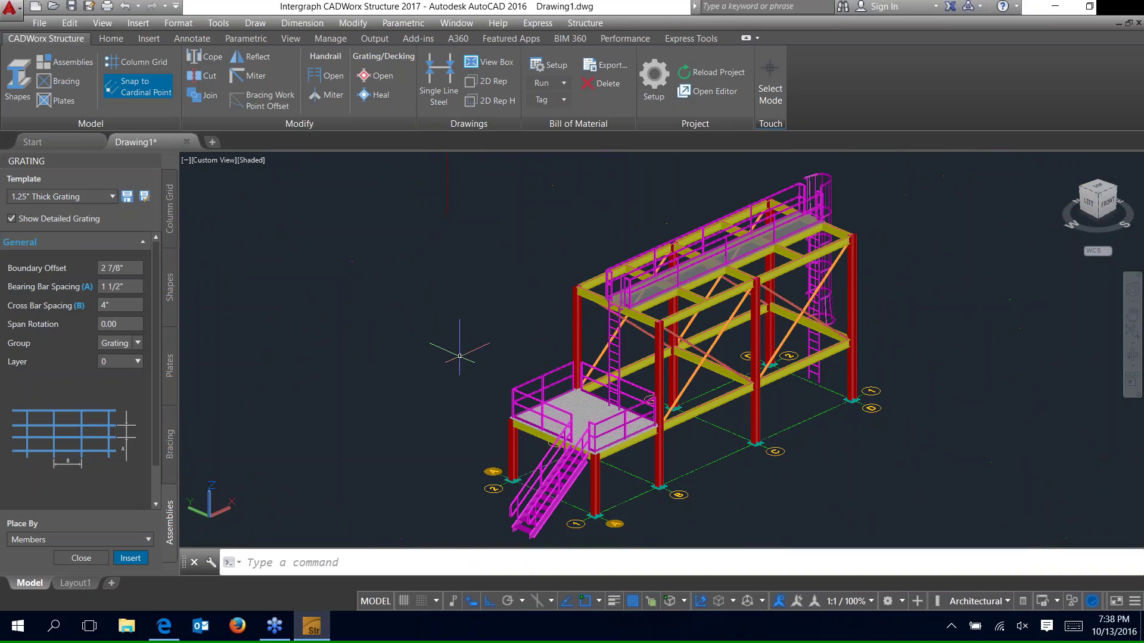